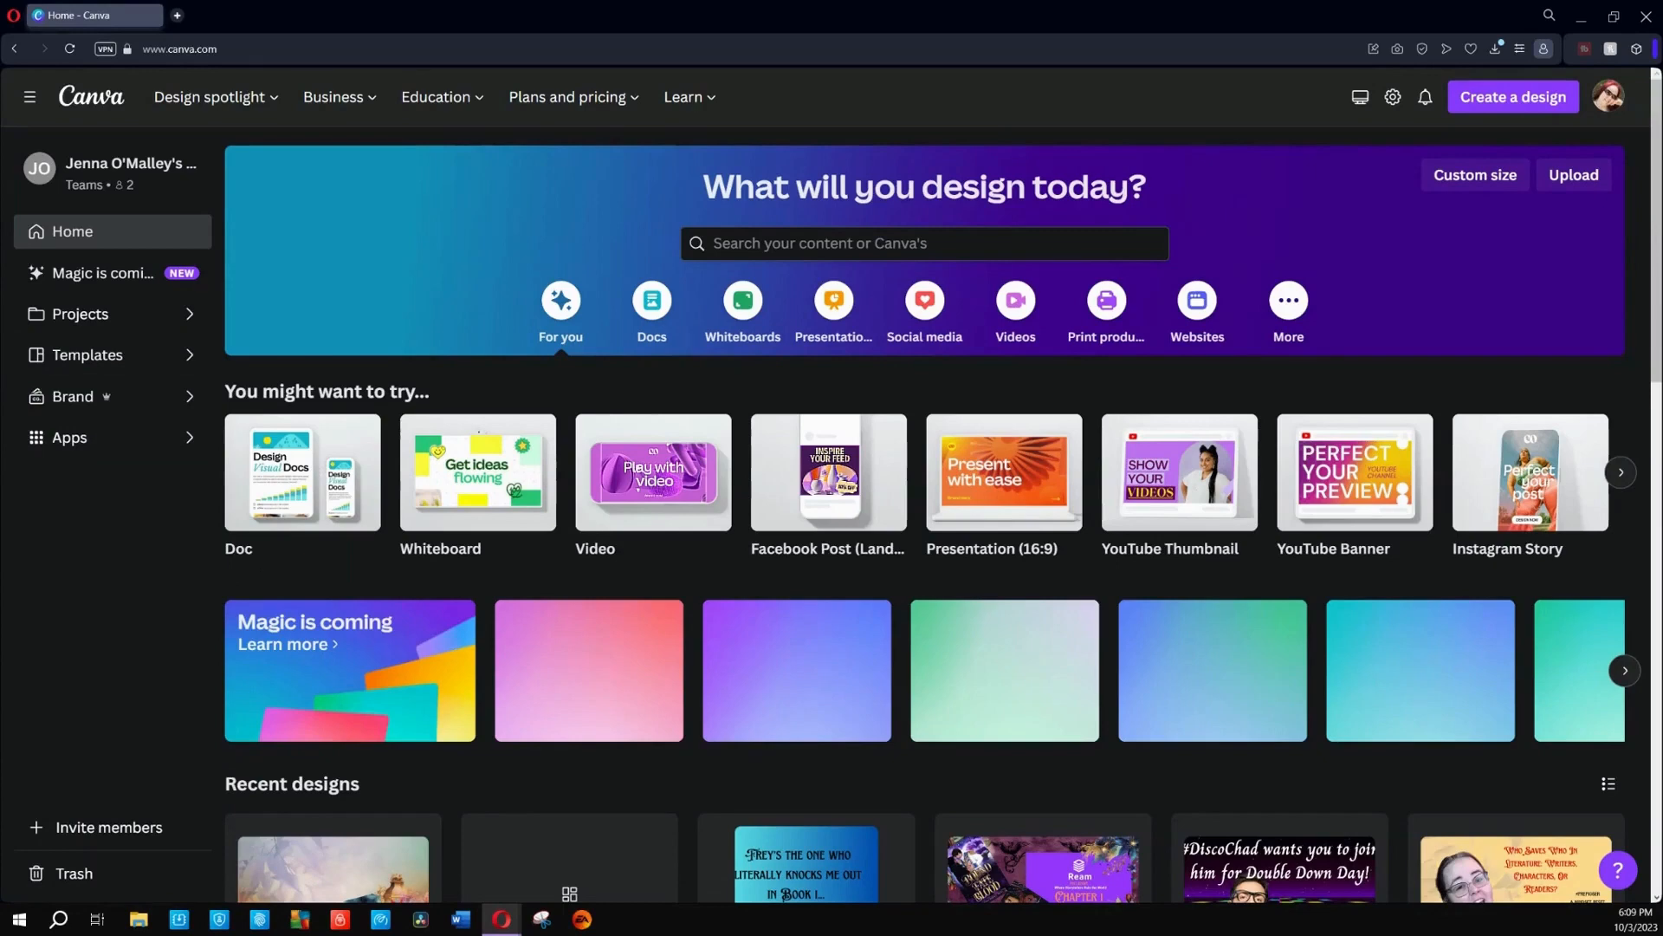
Step: Open the recent design "New Live Stream Items", make a copy of it, and close the original
scroll(344, 560, down, 5)
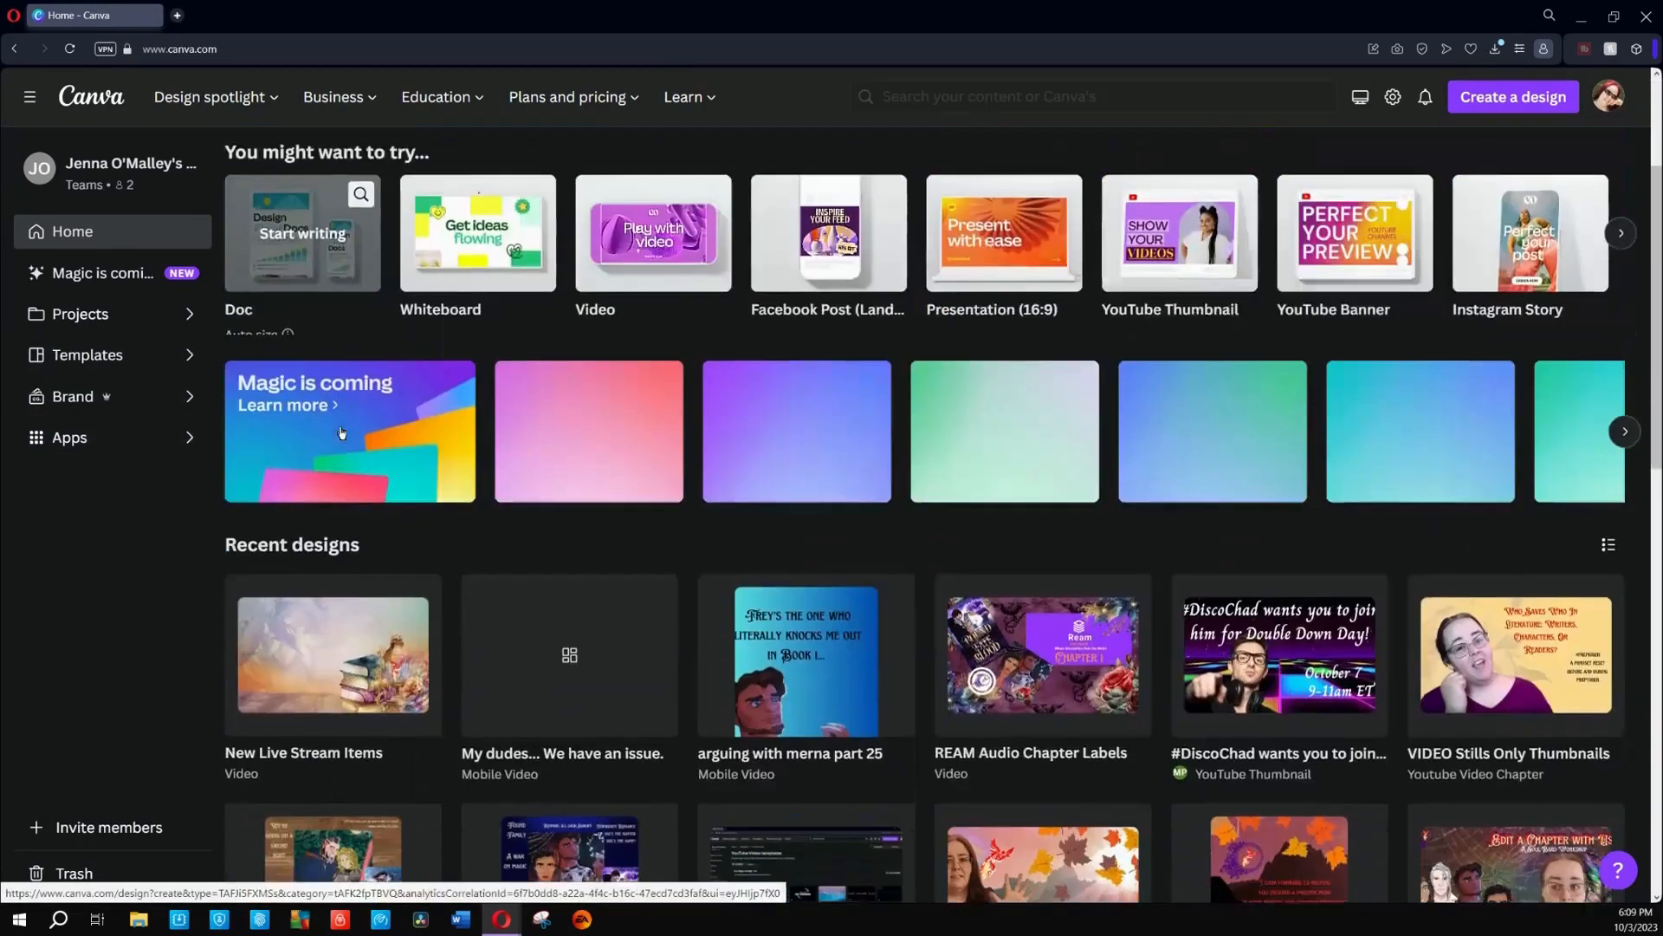
click(336, 515)
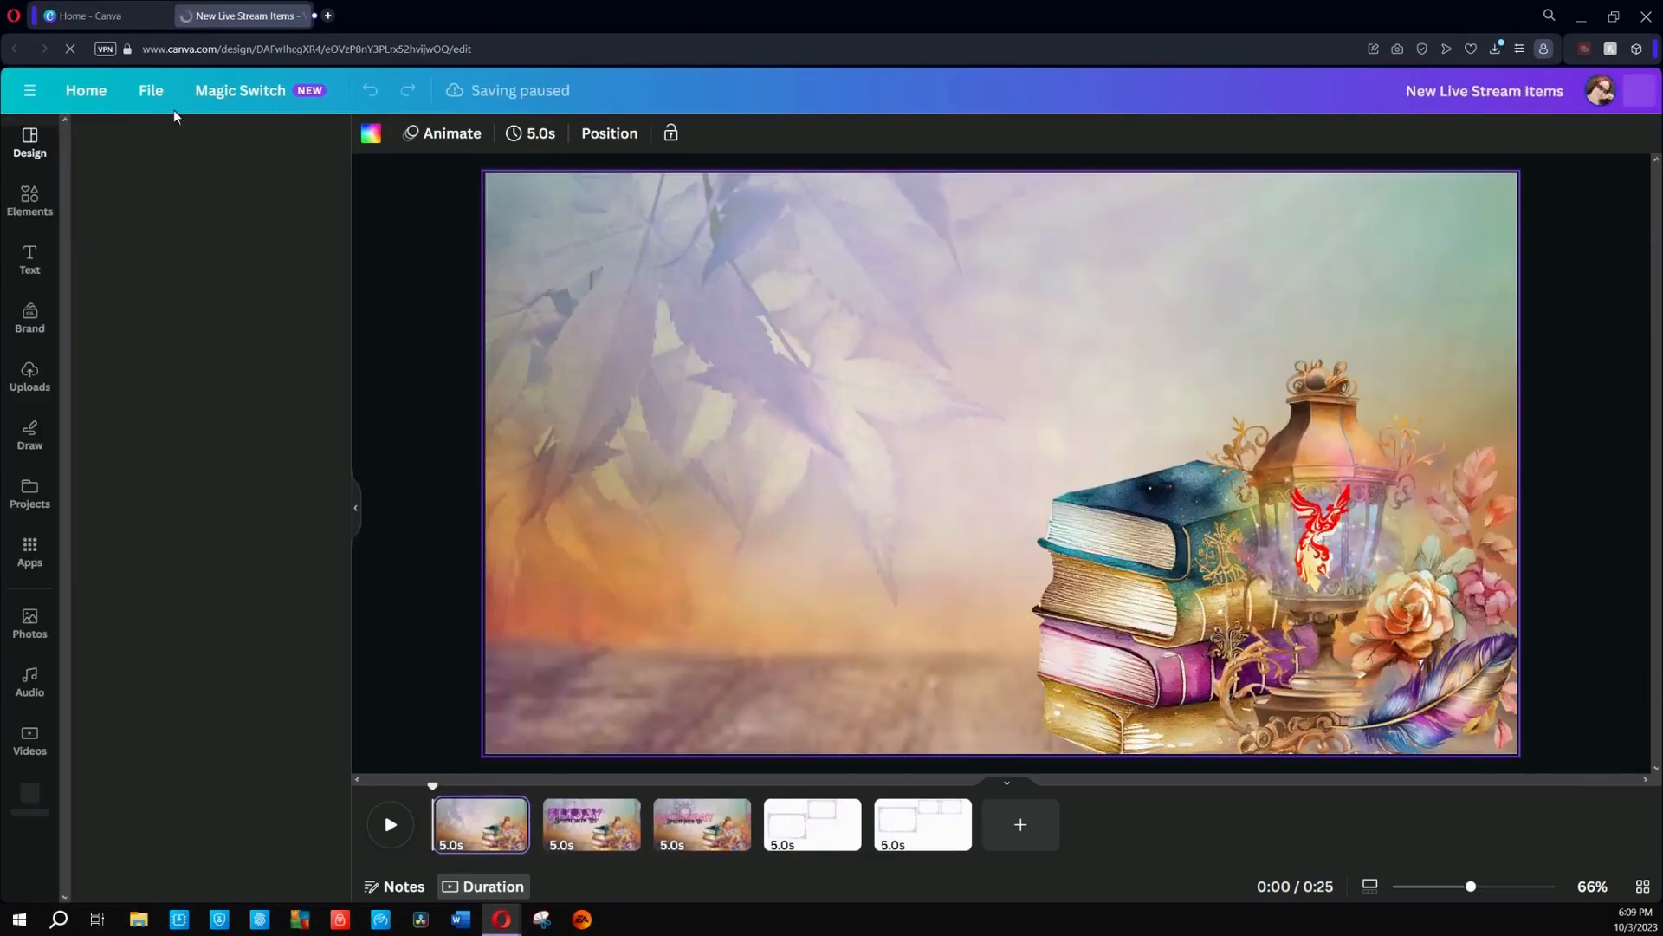
click(160, 93)
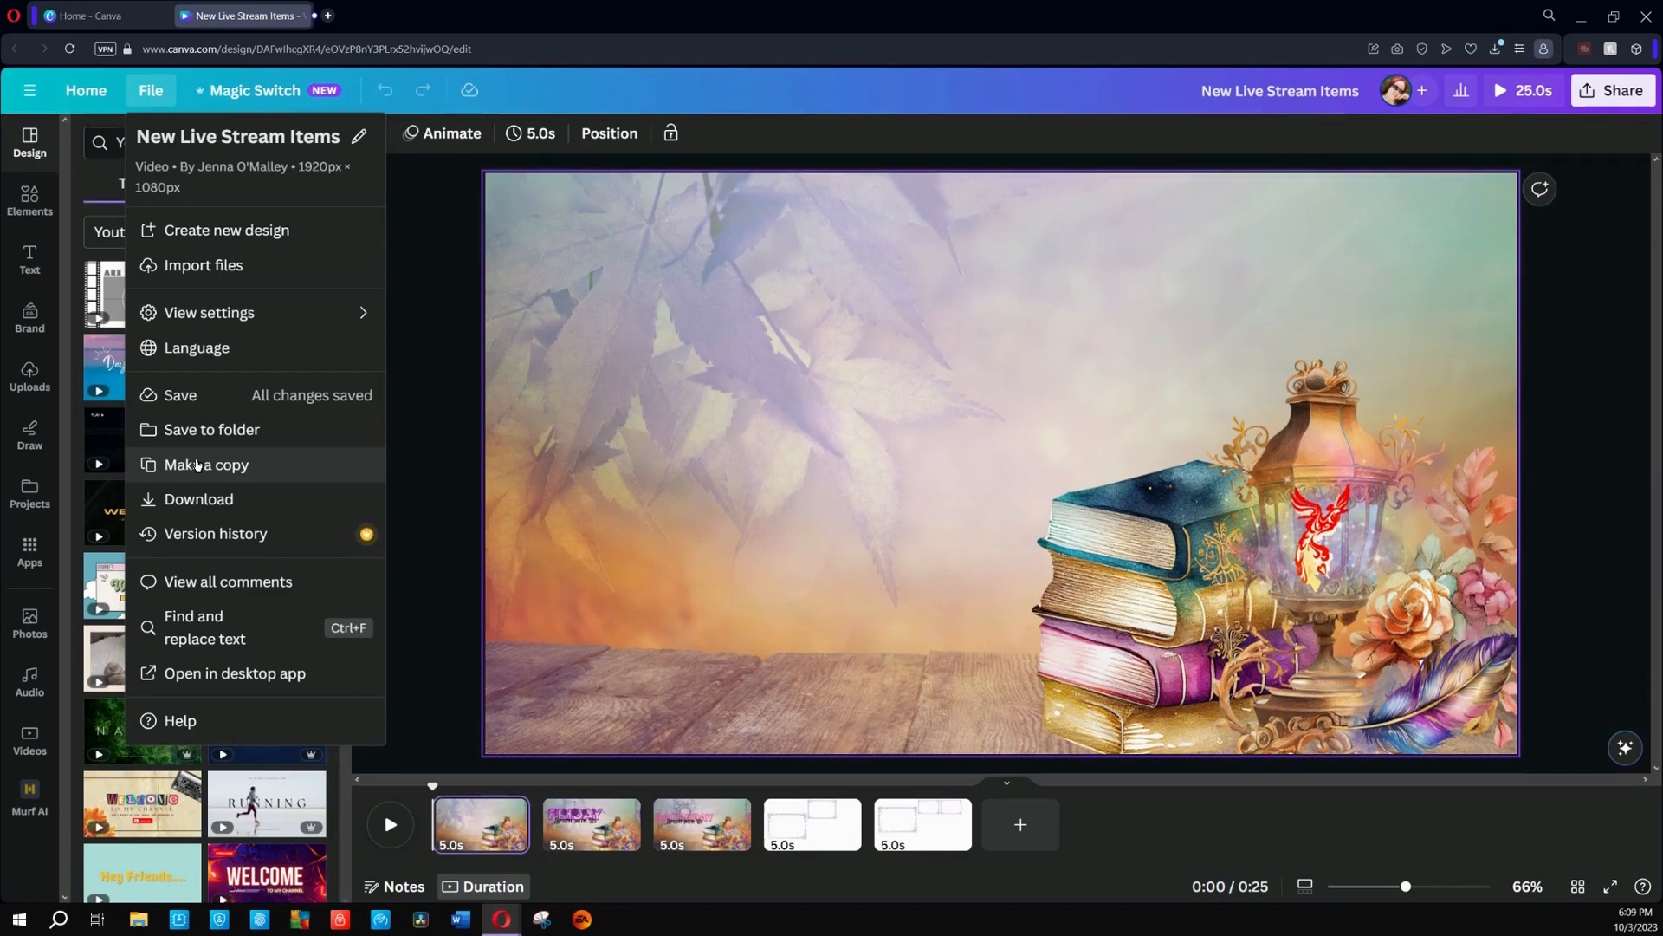
click(197, 465)
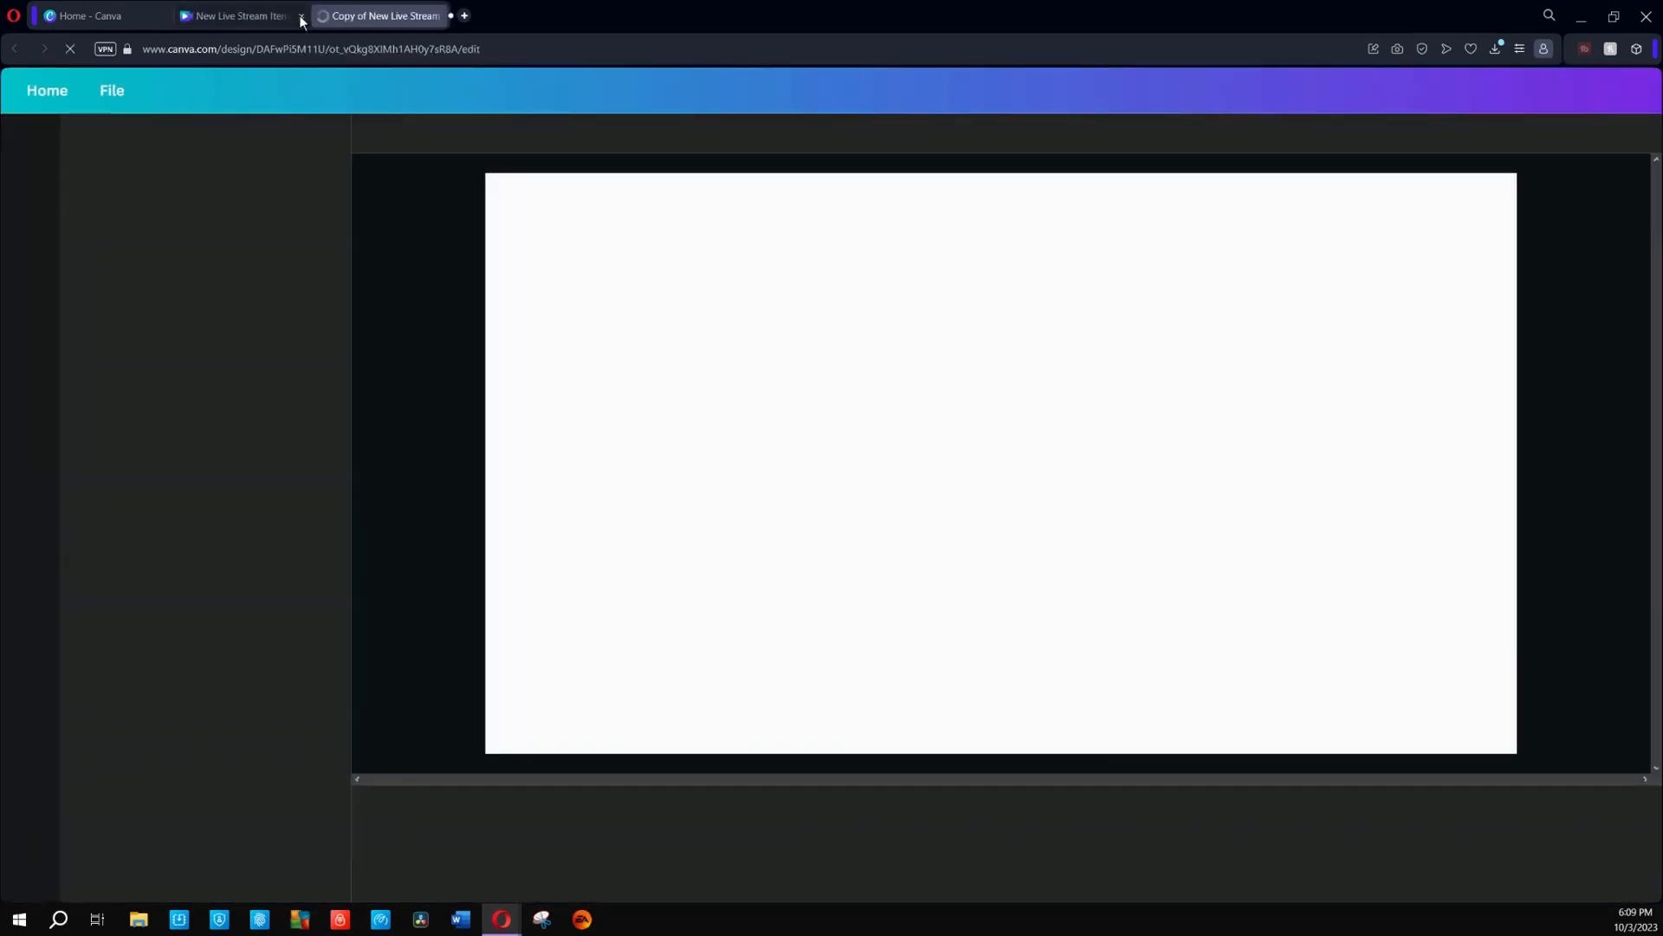
click(300, 16)
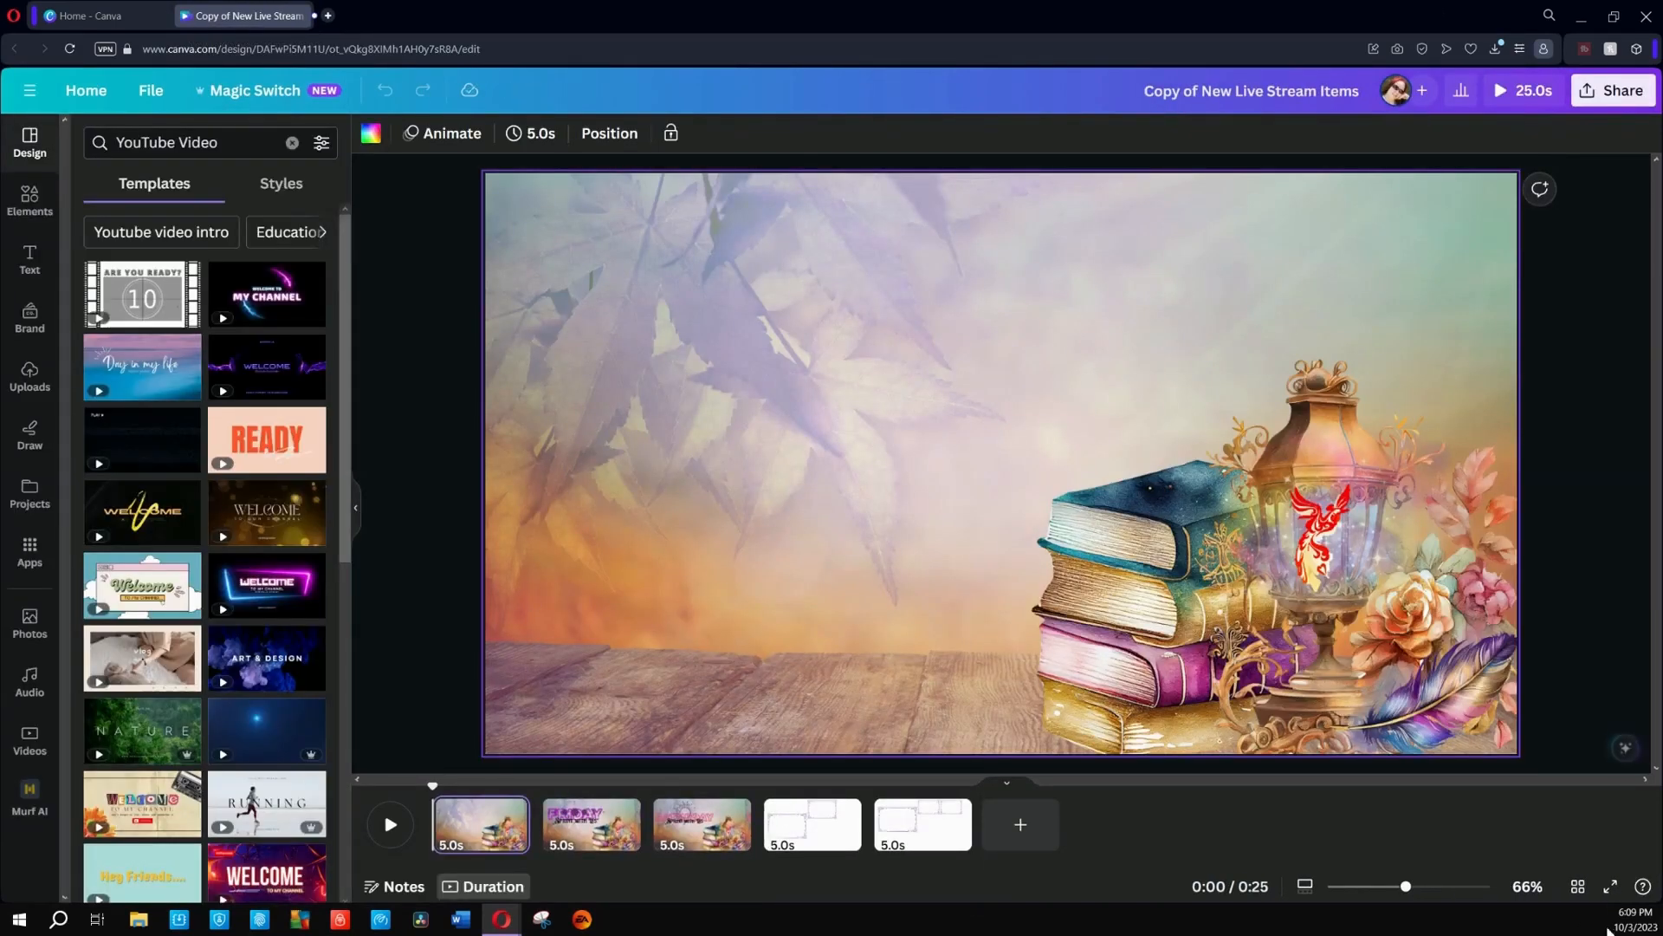
Step: Delete every page of the copied design except the first, and return to the single-page editing view
click(1579, 886)
drag(1405, 472, 325, 153)
key(Delete)
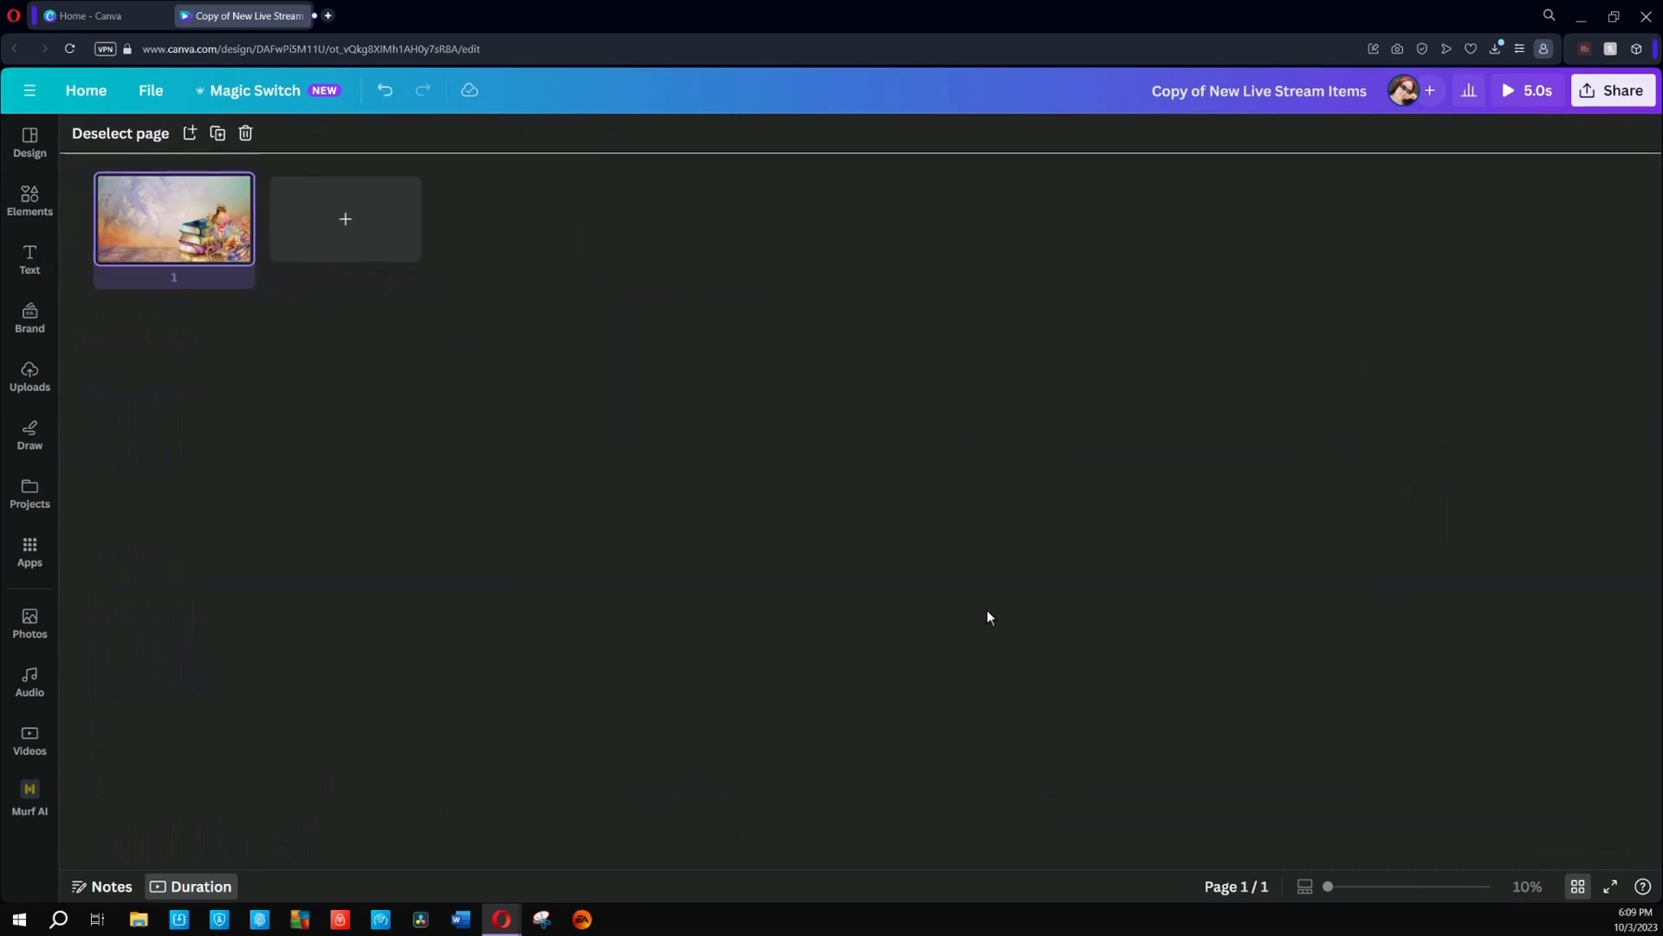
click(1577, 887)
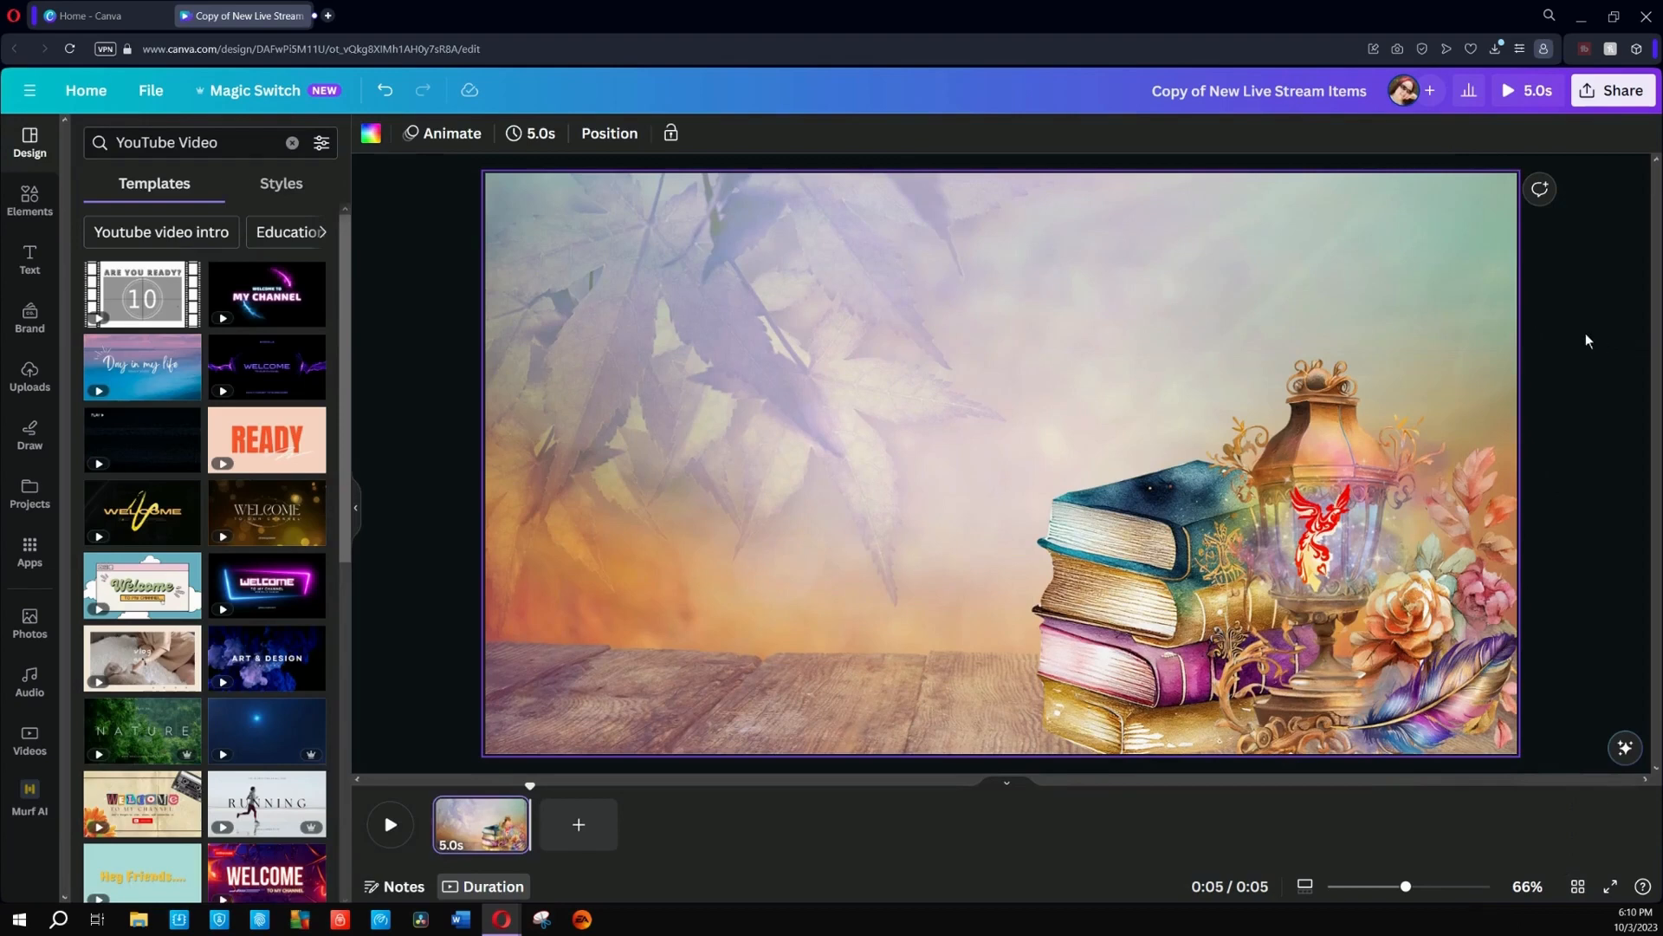
click(1377, 568)
click(1281, 415)
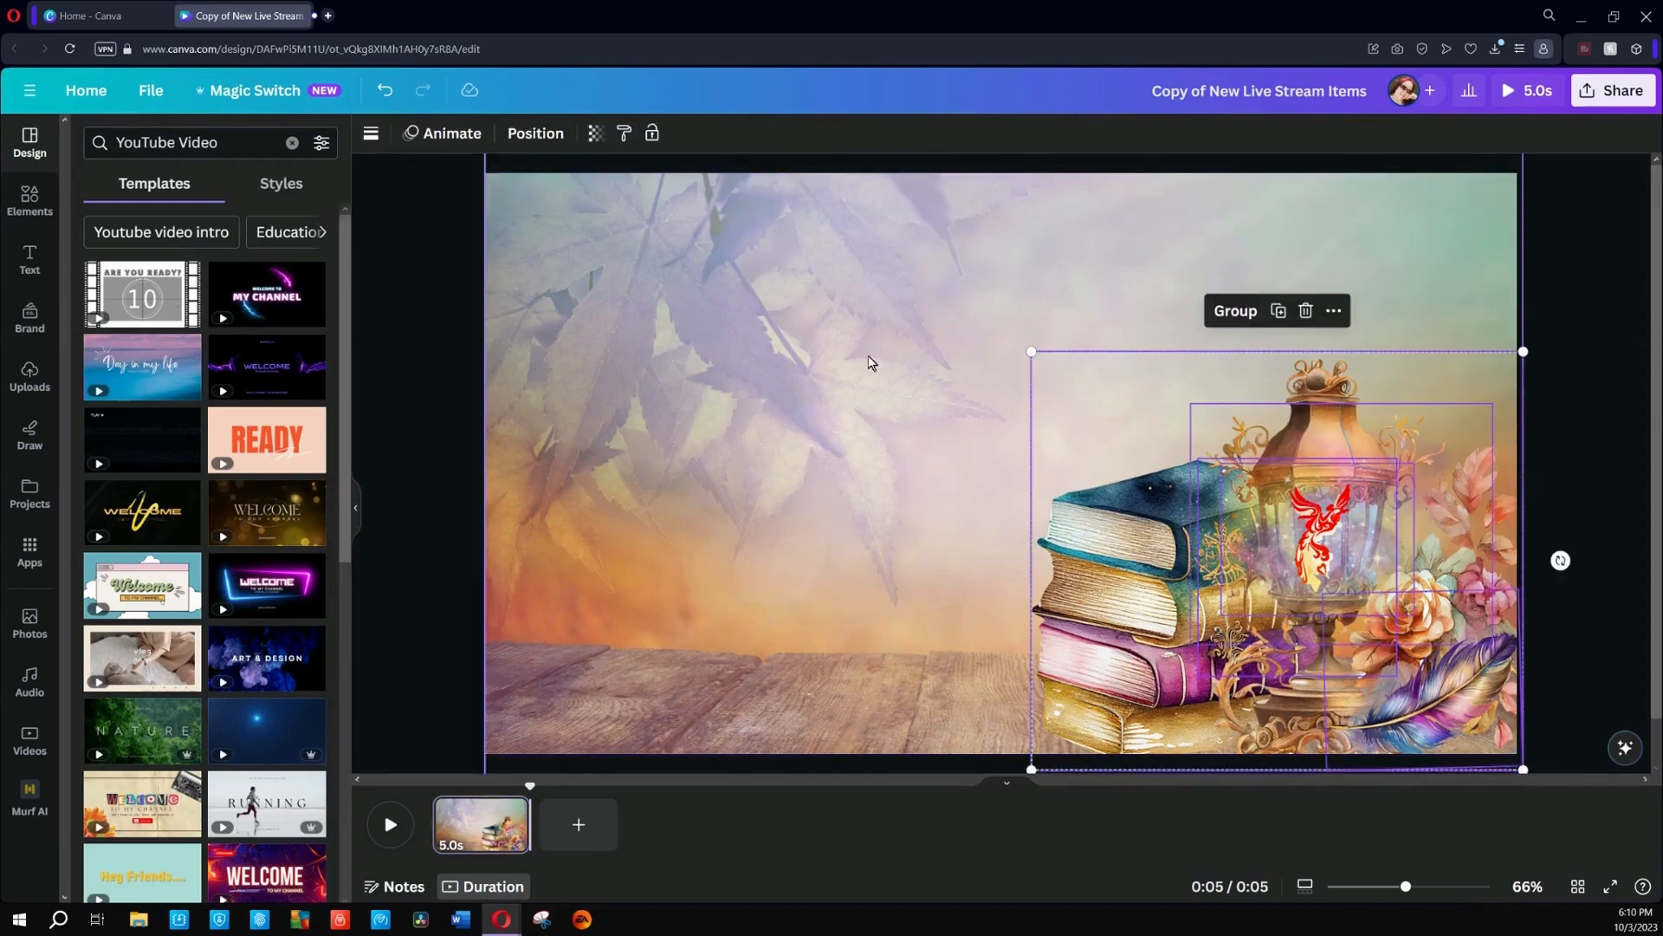
click(419, 312)
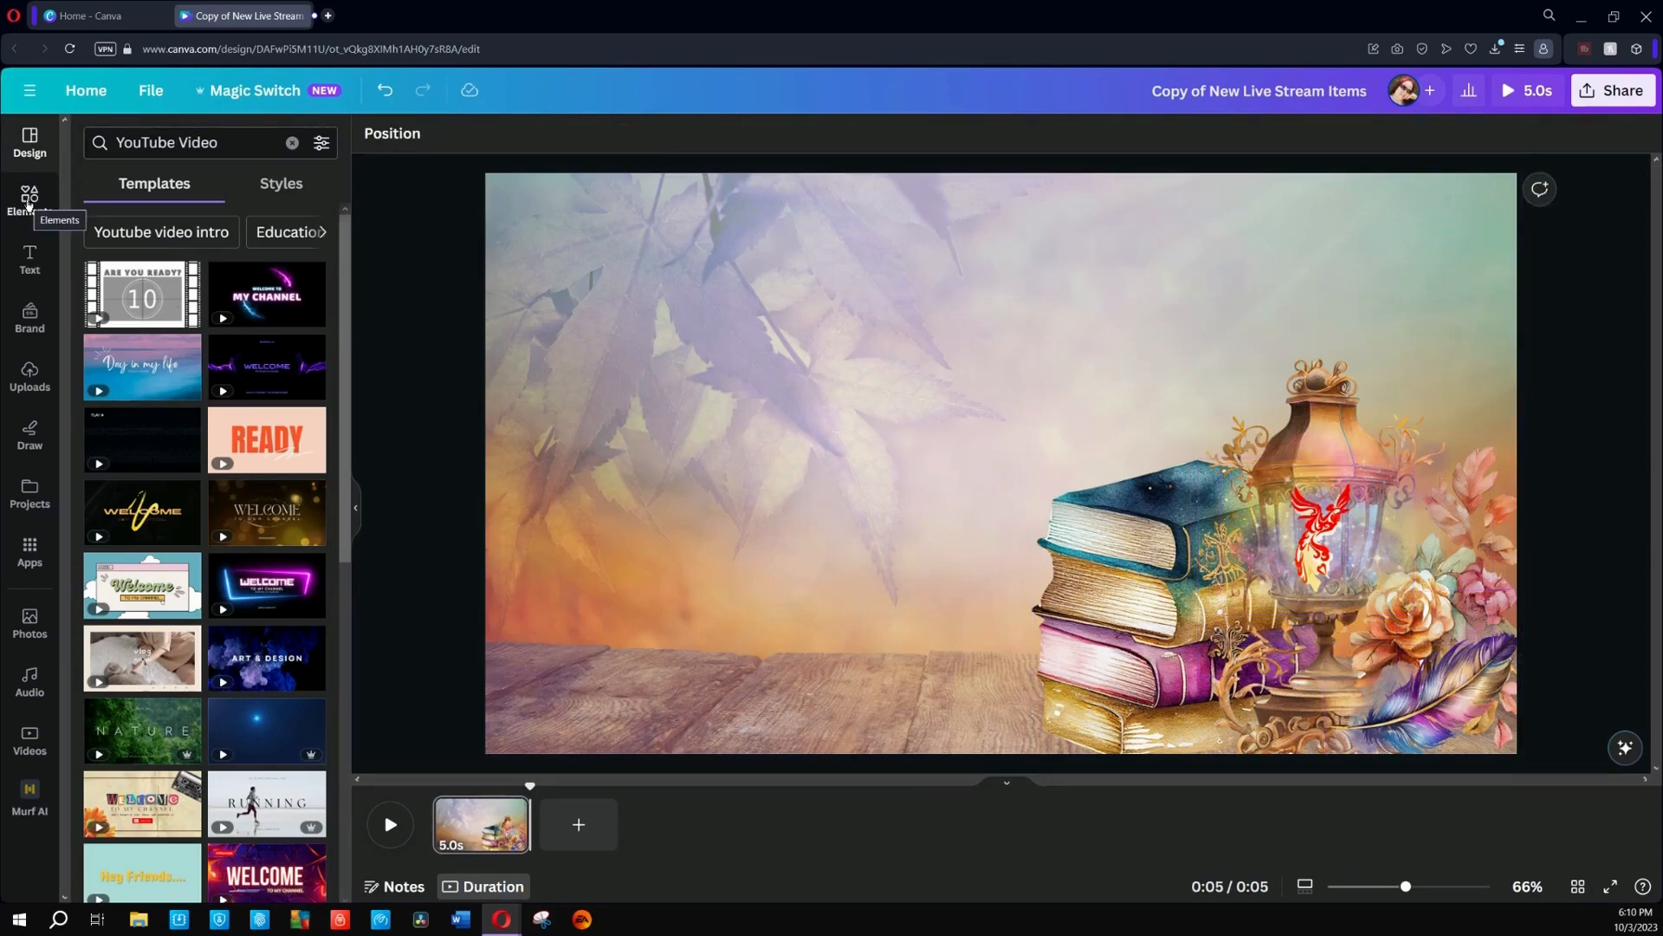
click(29, 377)
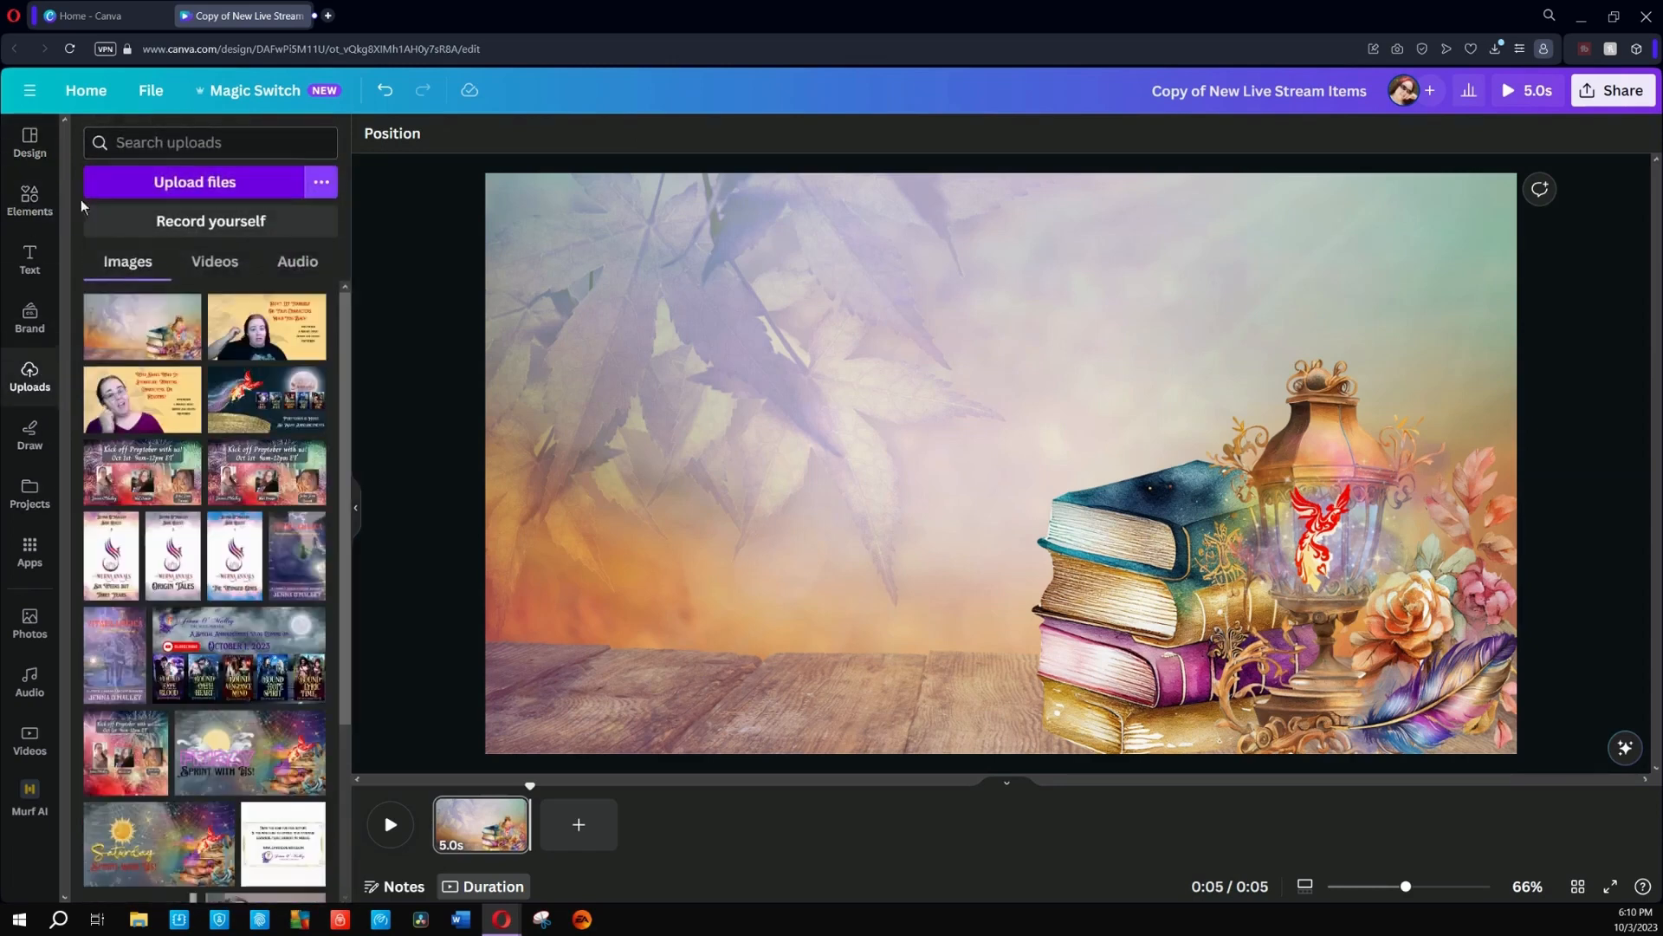
Step: Search the elements library for "mug" and limit the results to graphics
click(30, 201)
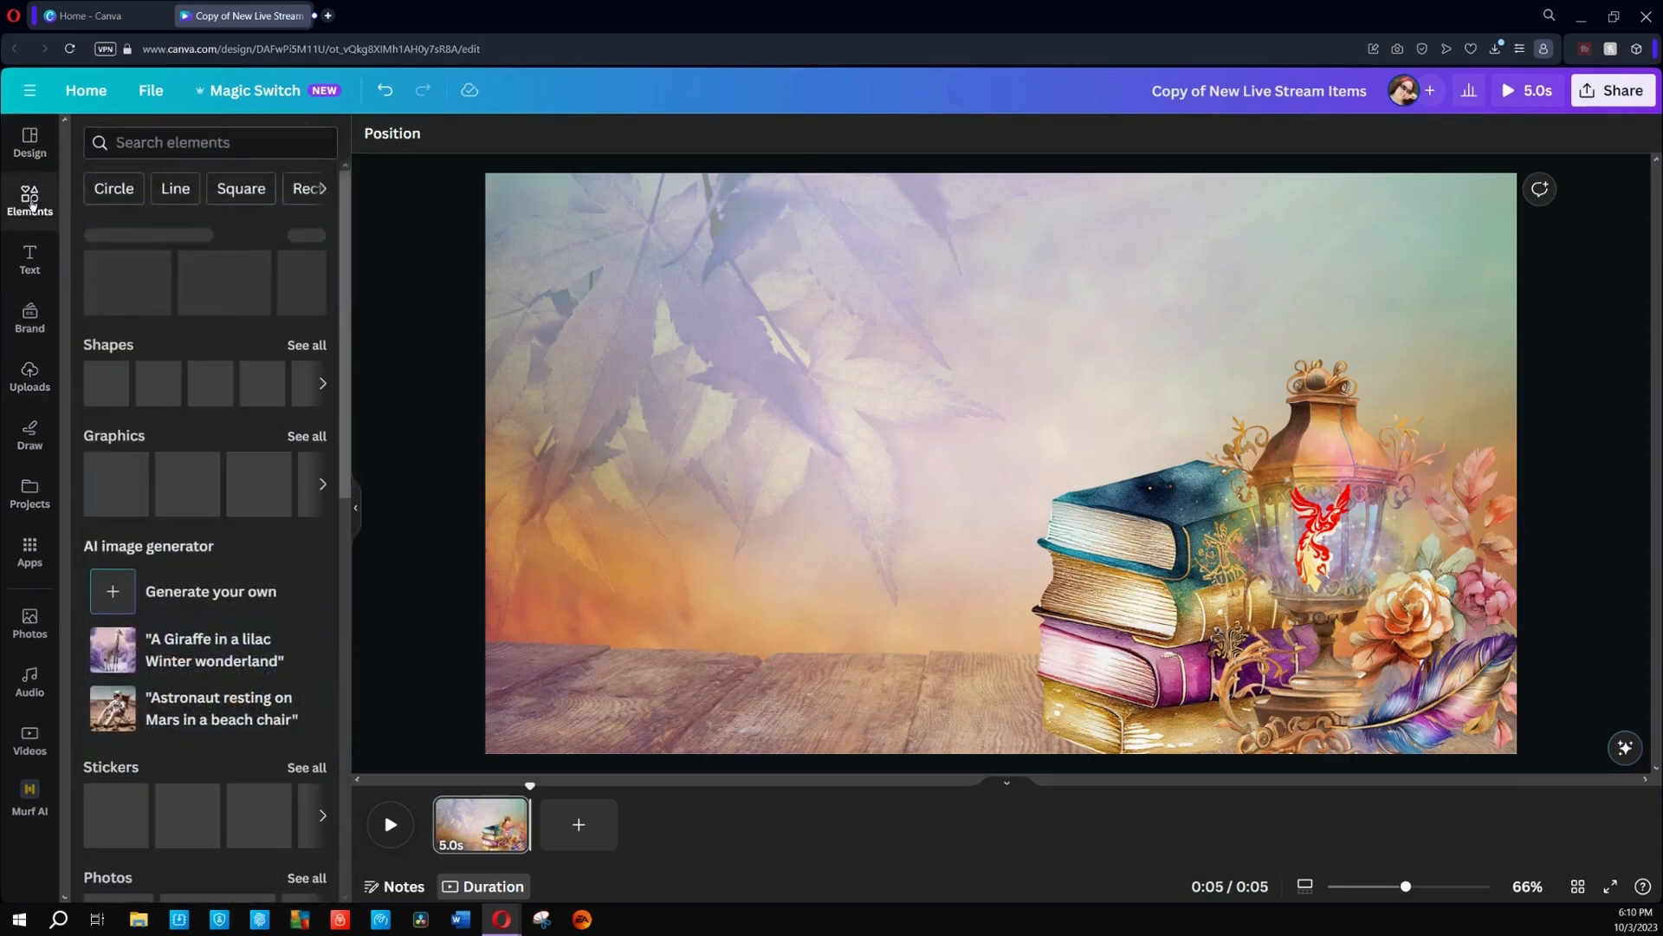
click(195, 144)
text(mug)
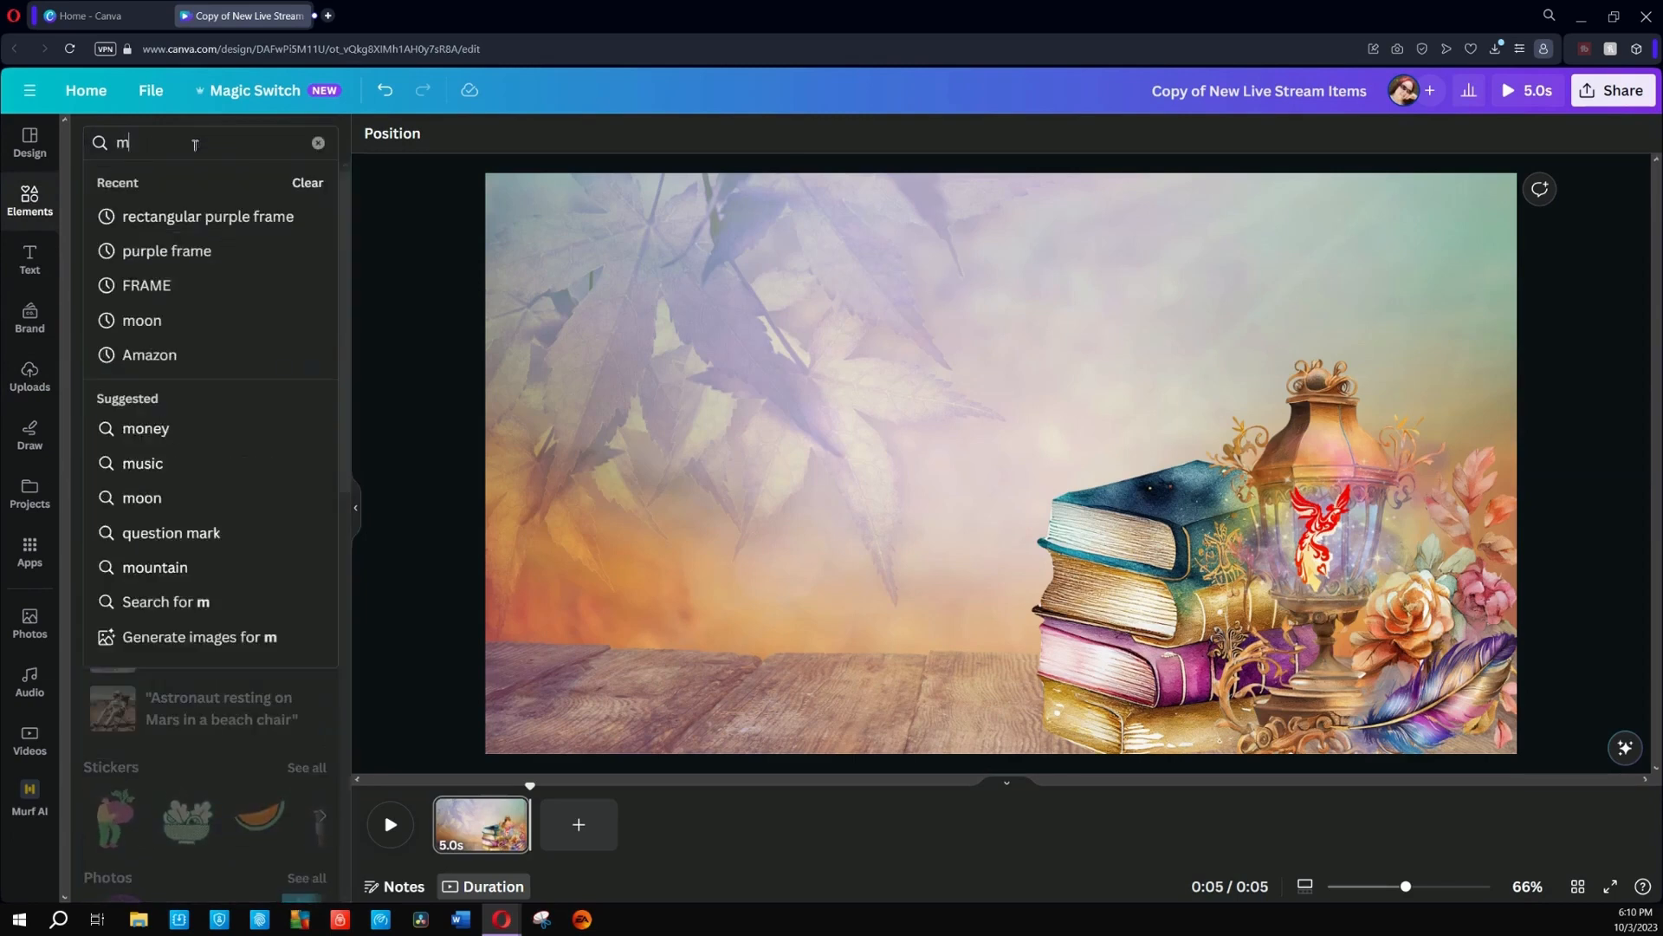
key(Return)
click(307, 278)
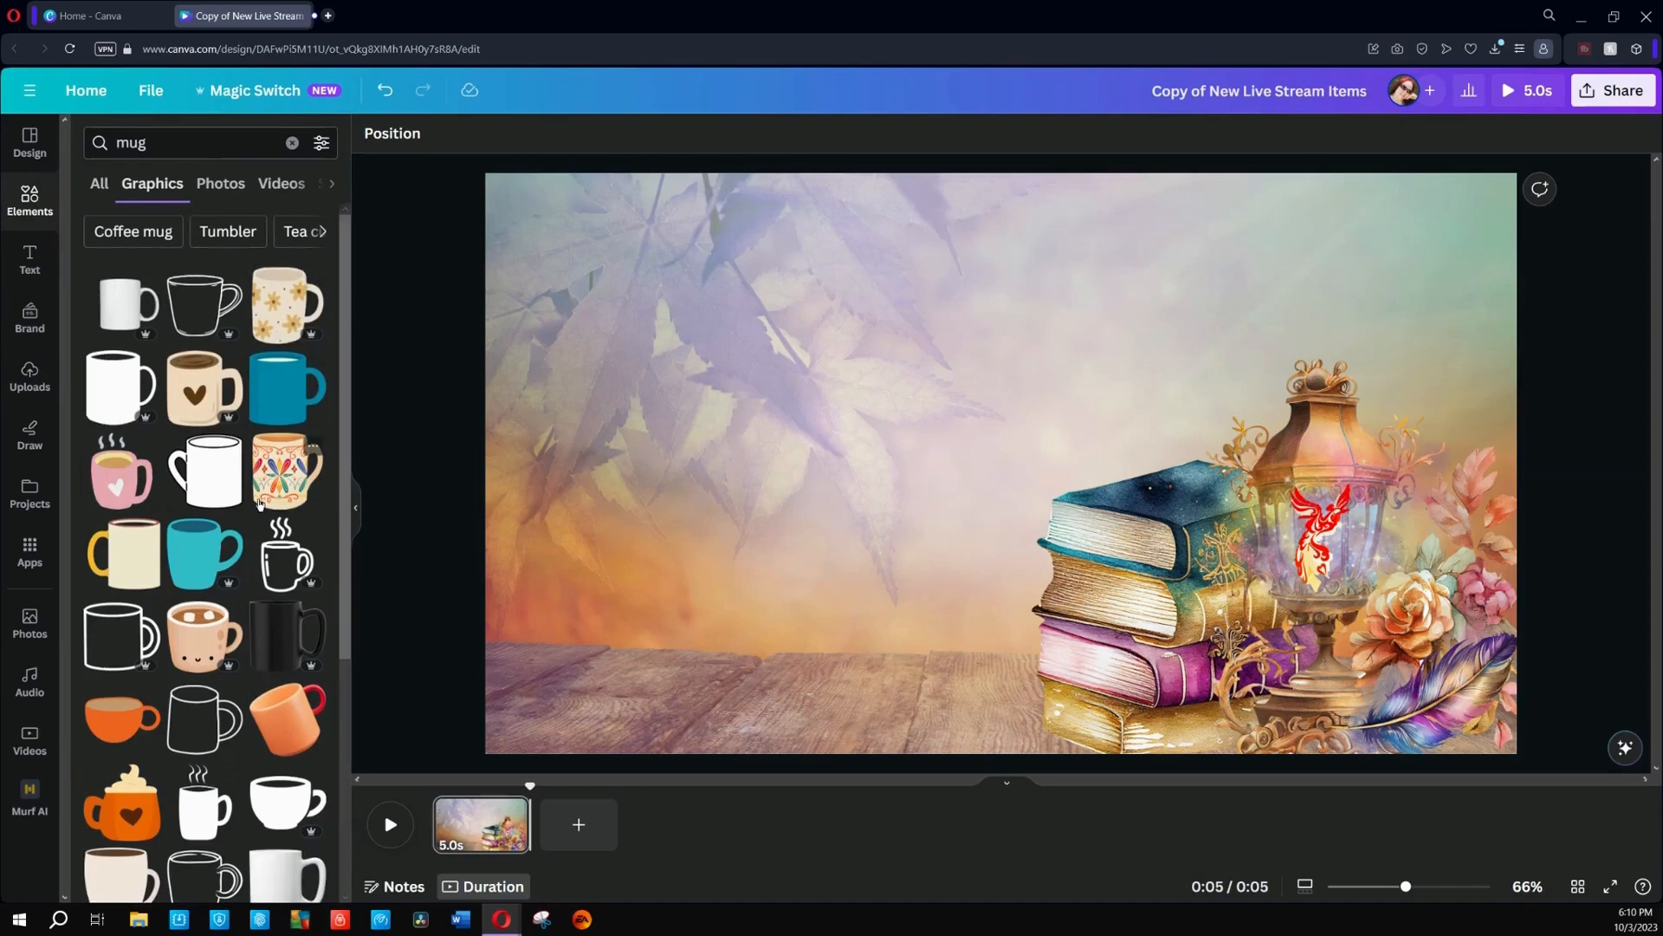
Step: Add the green coffee mug graphic, shrink it, and place it on the wooden table beside the books
scroll(260, 505, down, 1)
scroll(258, 505, down, 5)
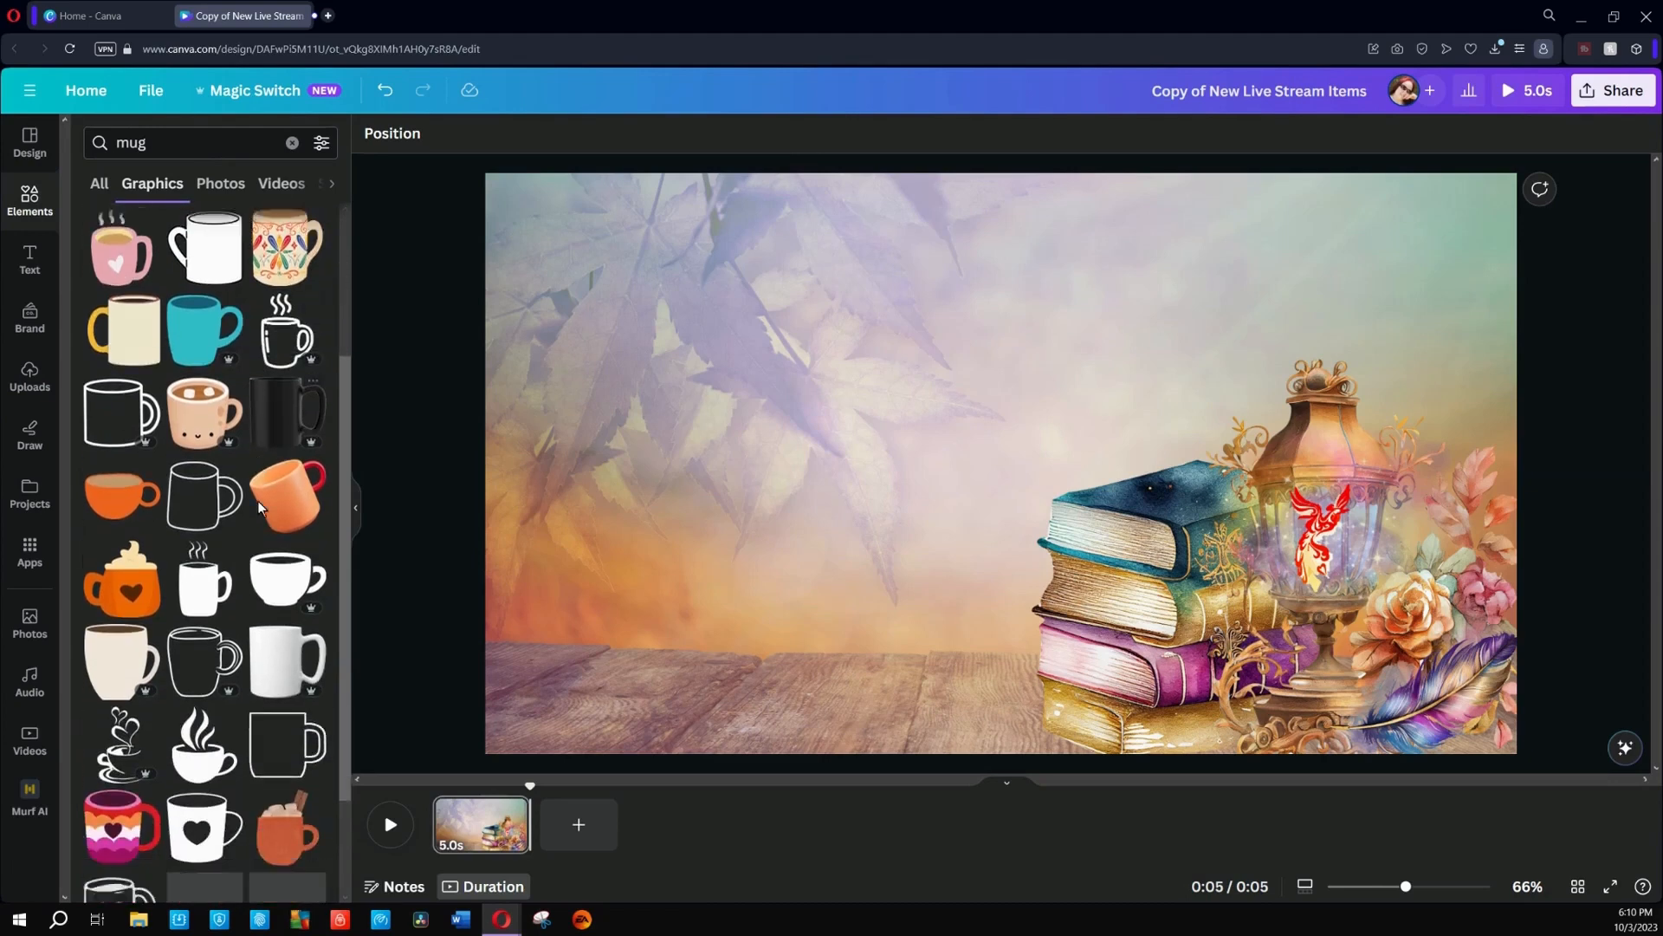
scroll(259, 507, down, 2)
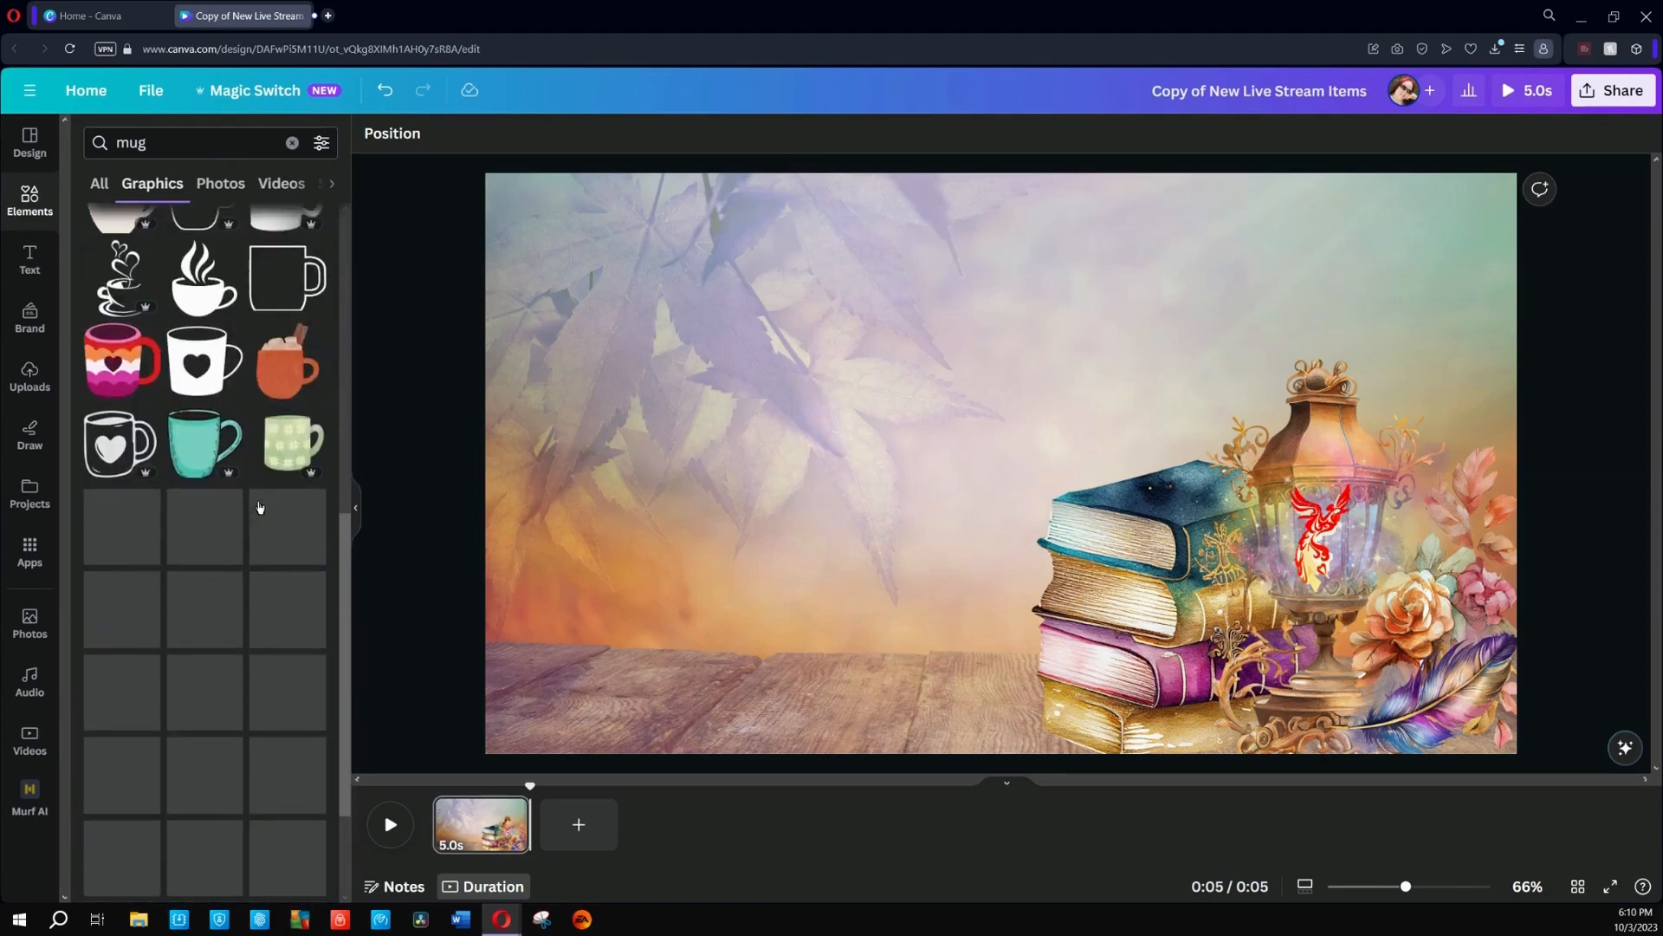
scroll(260, 507, down, 3)
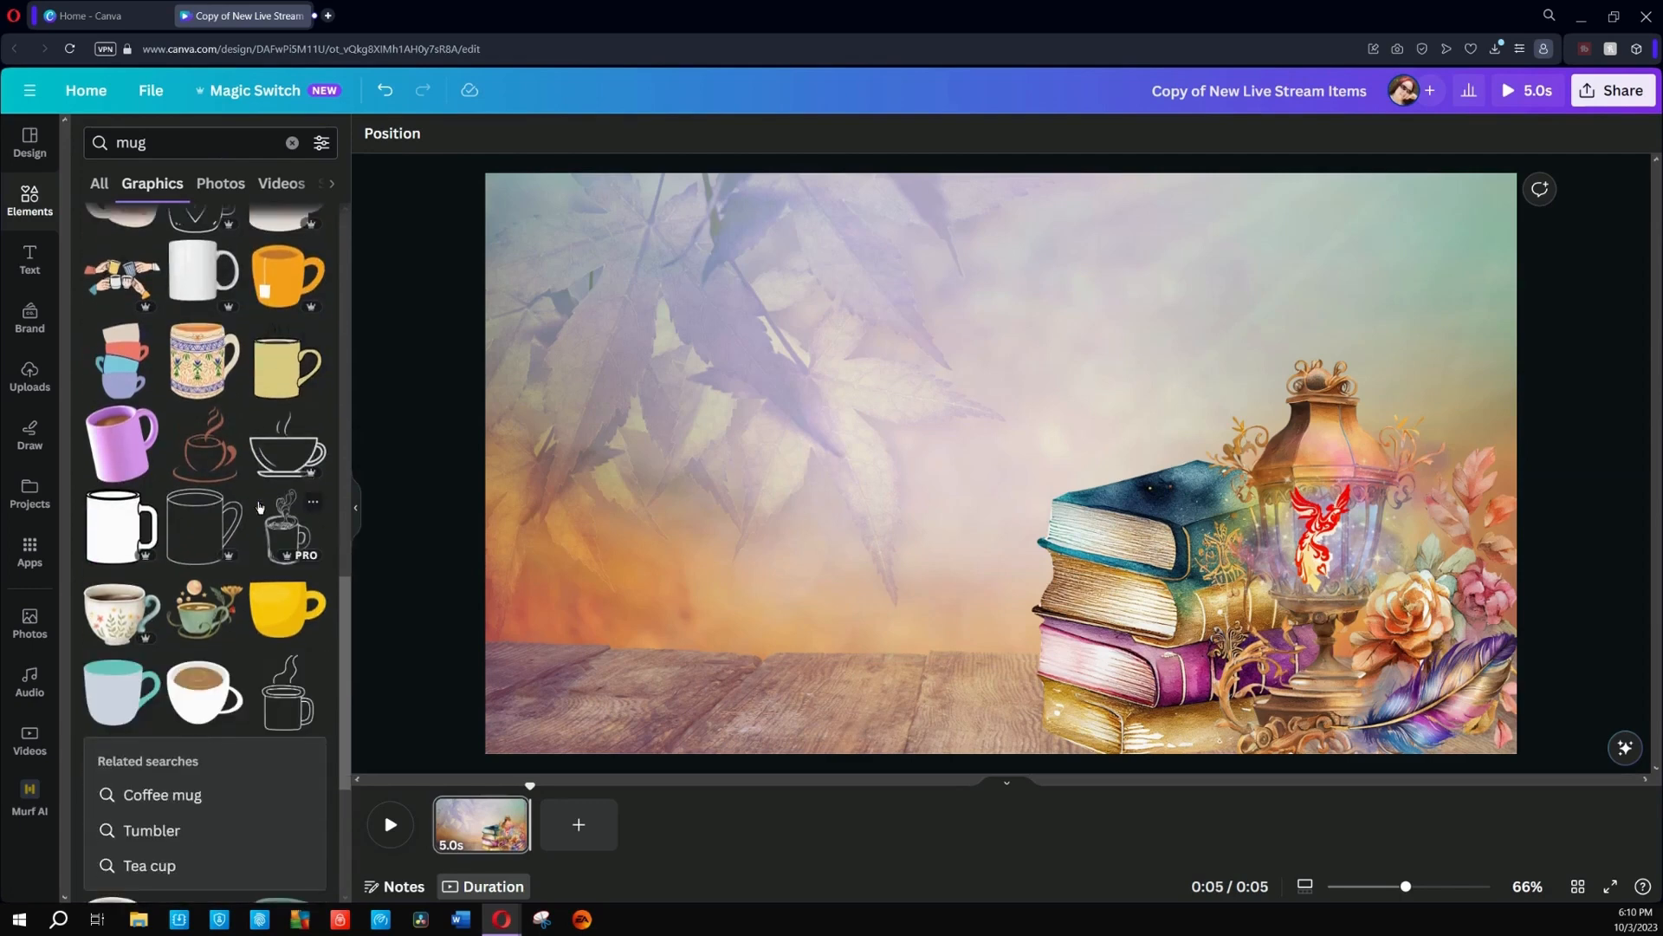
scroll(258, 511, down, 5)
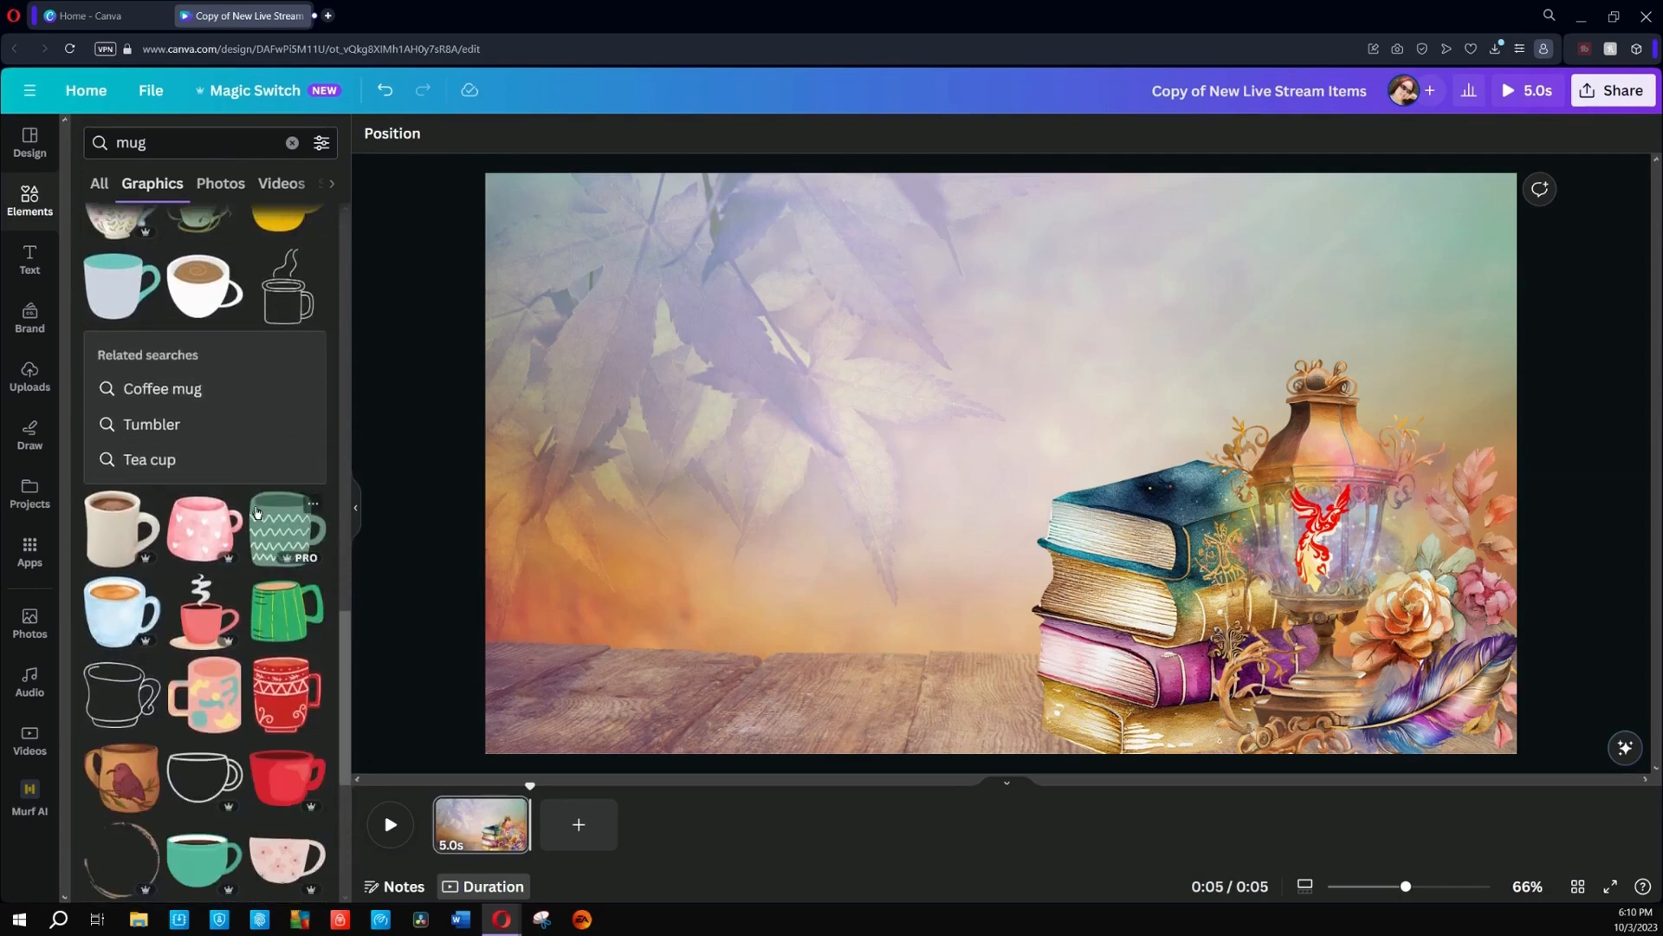
scroll(258, 509, down, 2)
scroll(258, 508, down, 3)
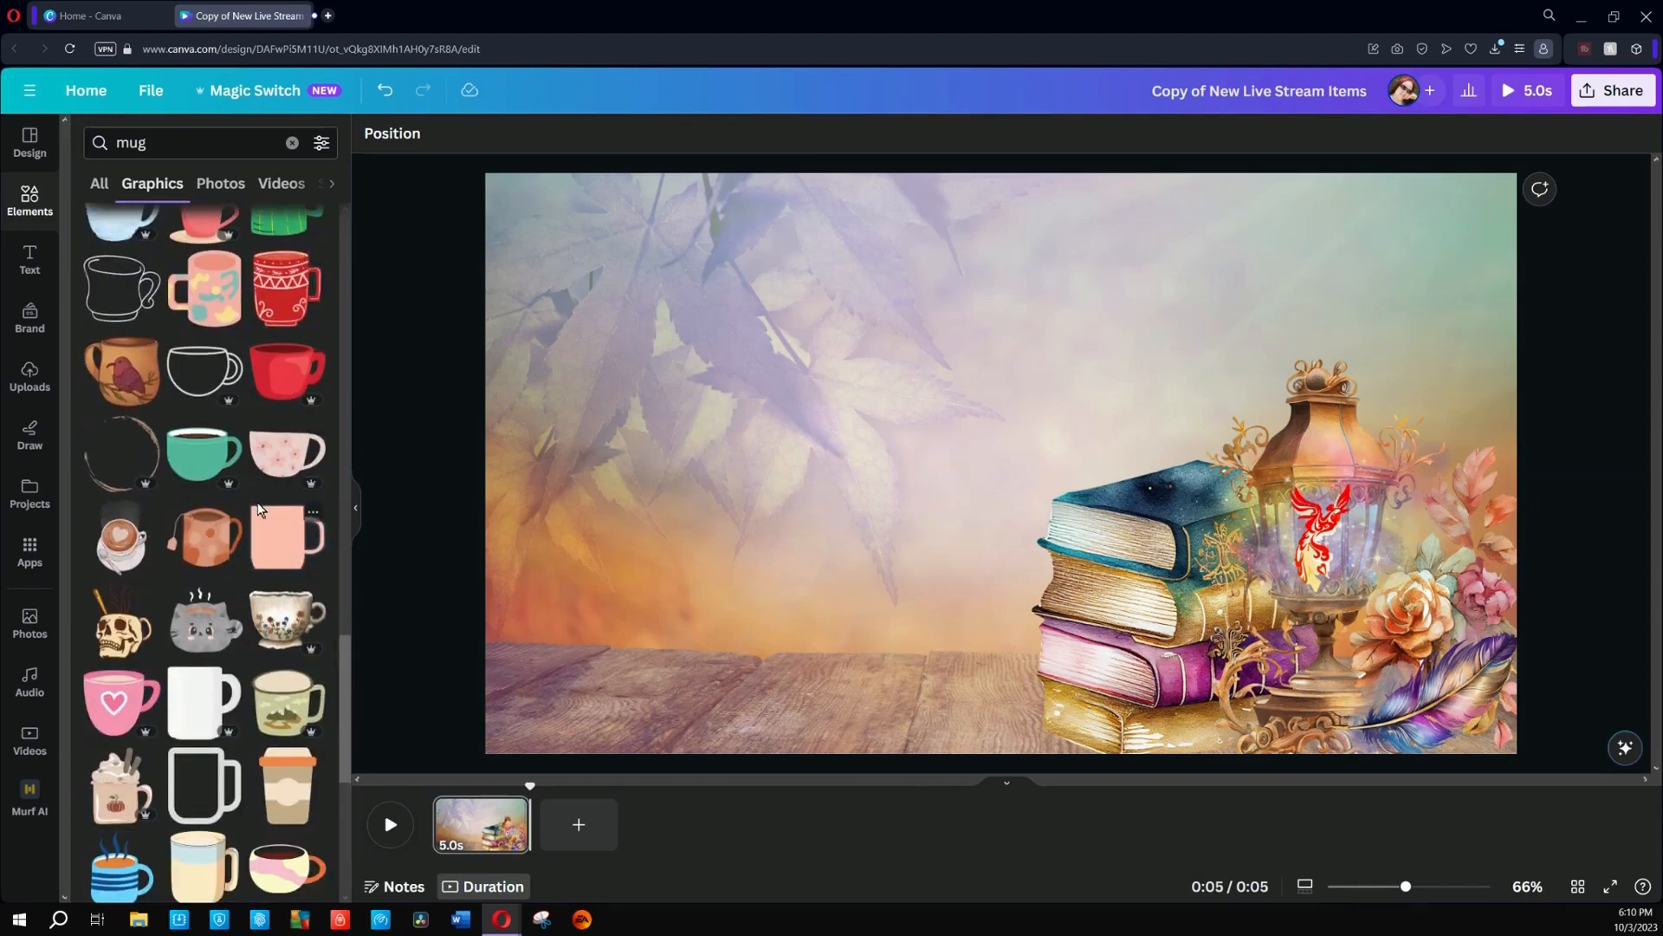
scroll(258, 508, down, 2)
scroll(258, 508, down, 2)
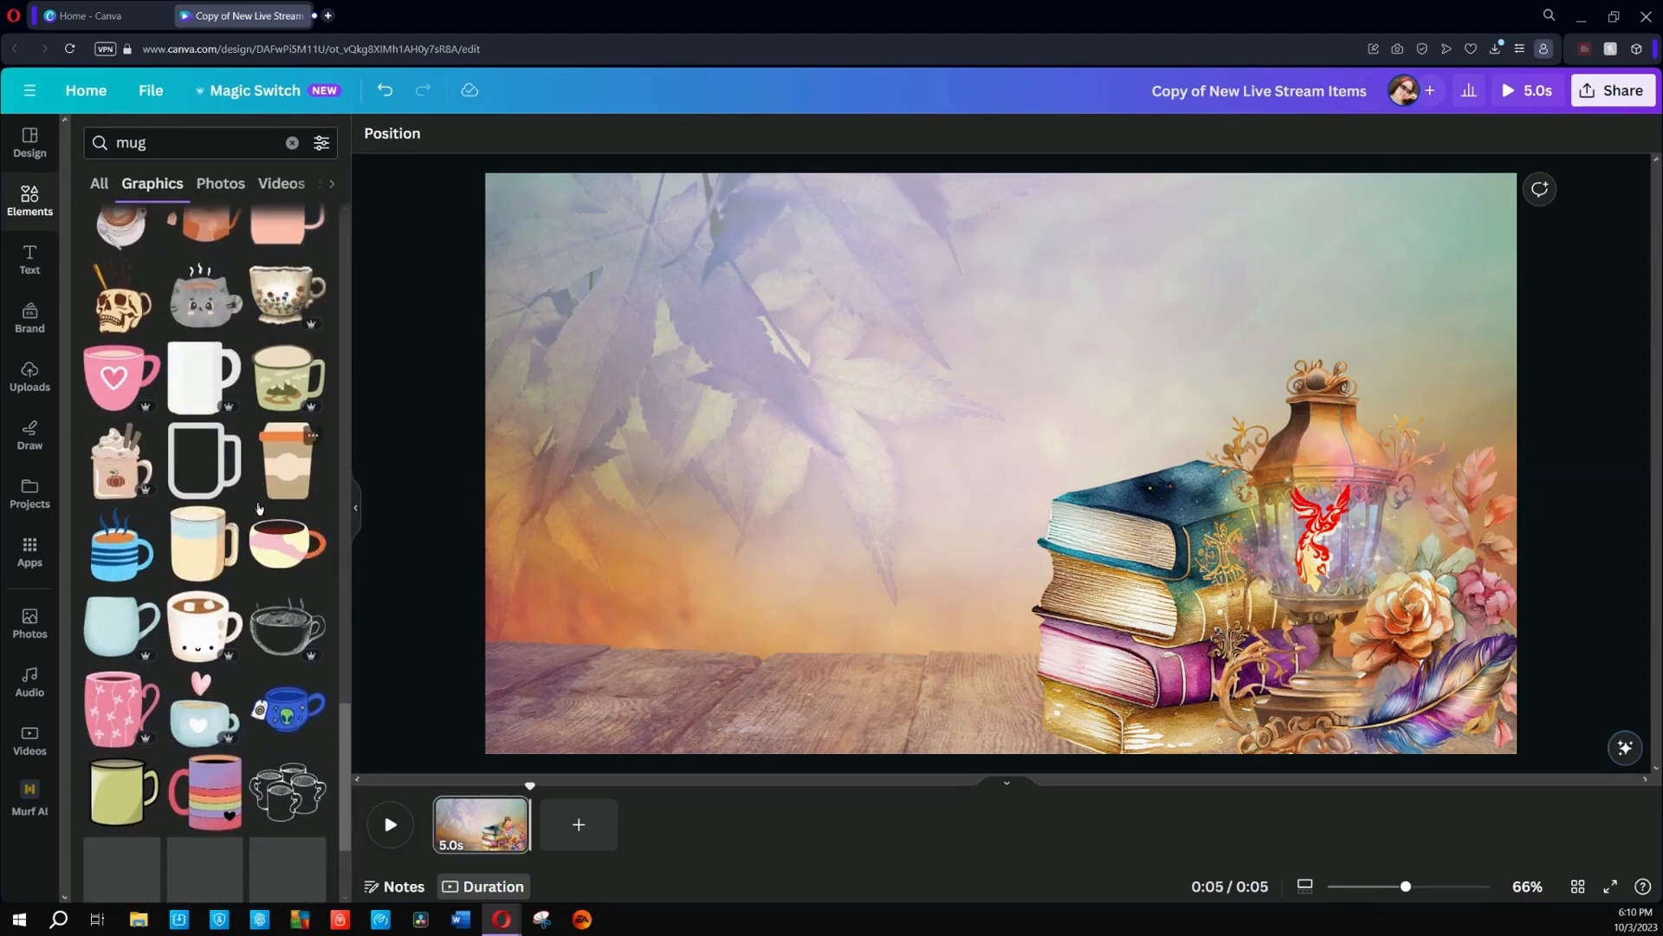
scroll(258, 509, down, 2)
scroll(258, 509, down, 3)
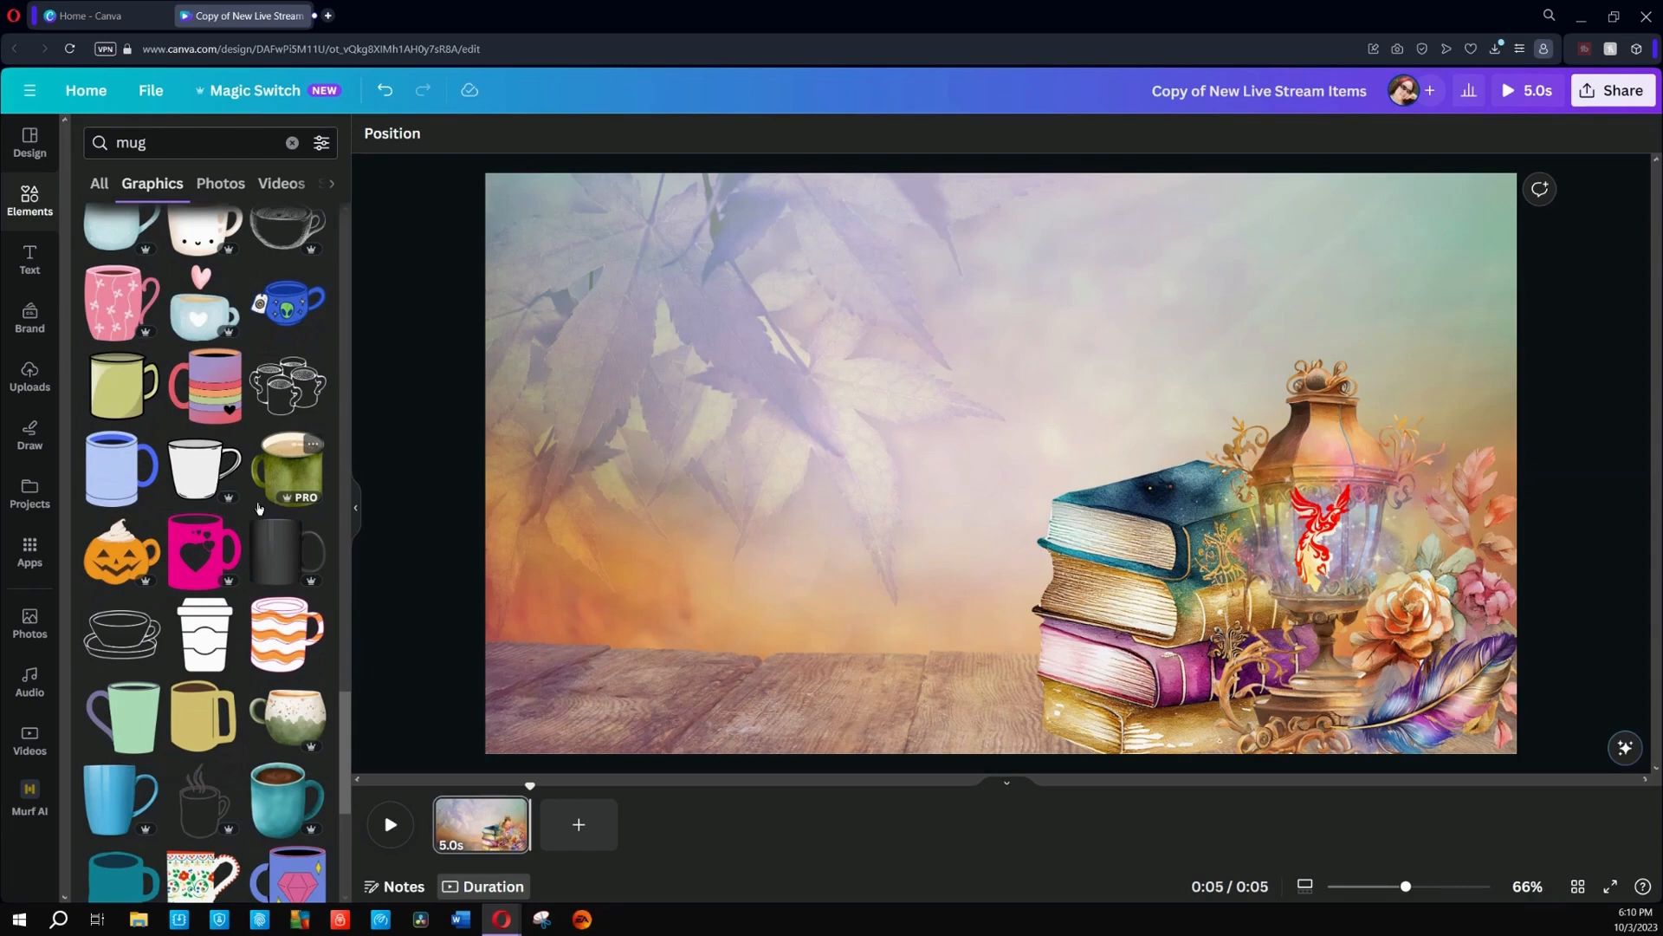
click(285, 472)
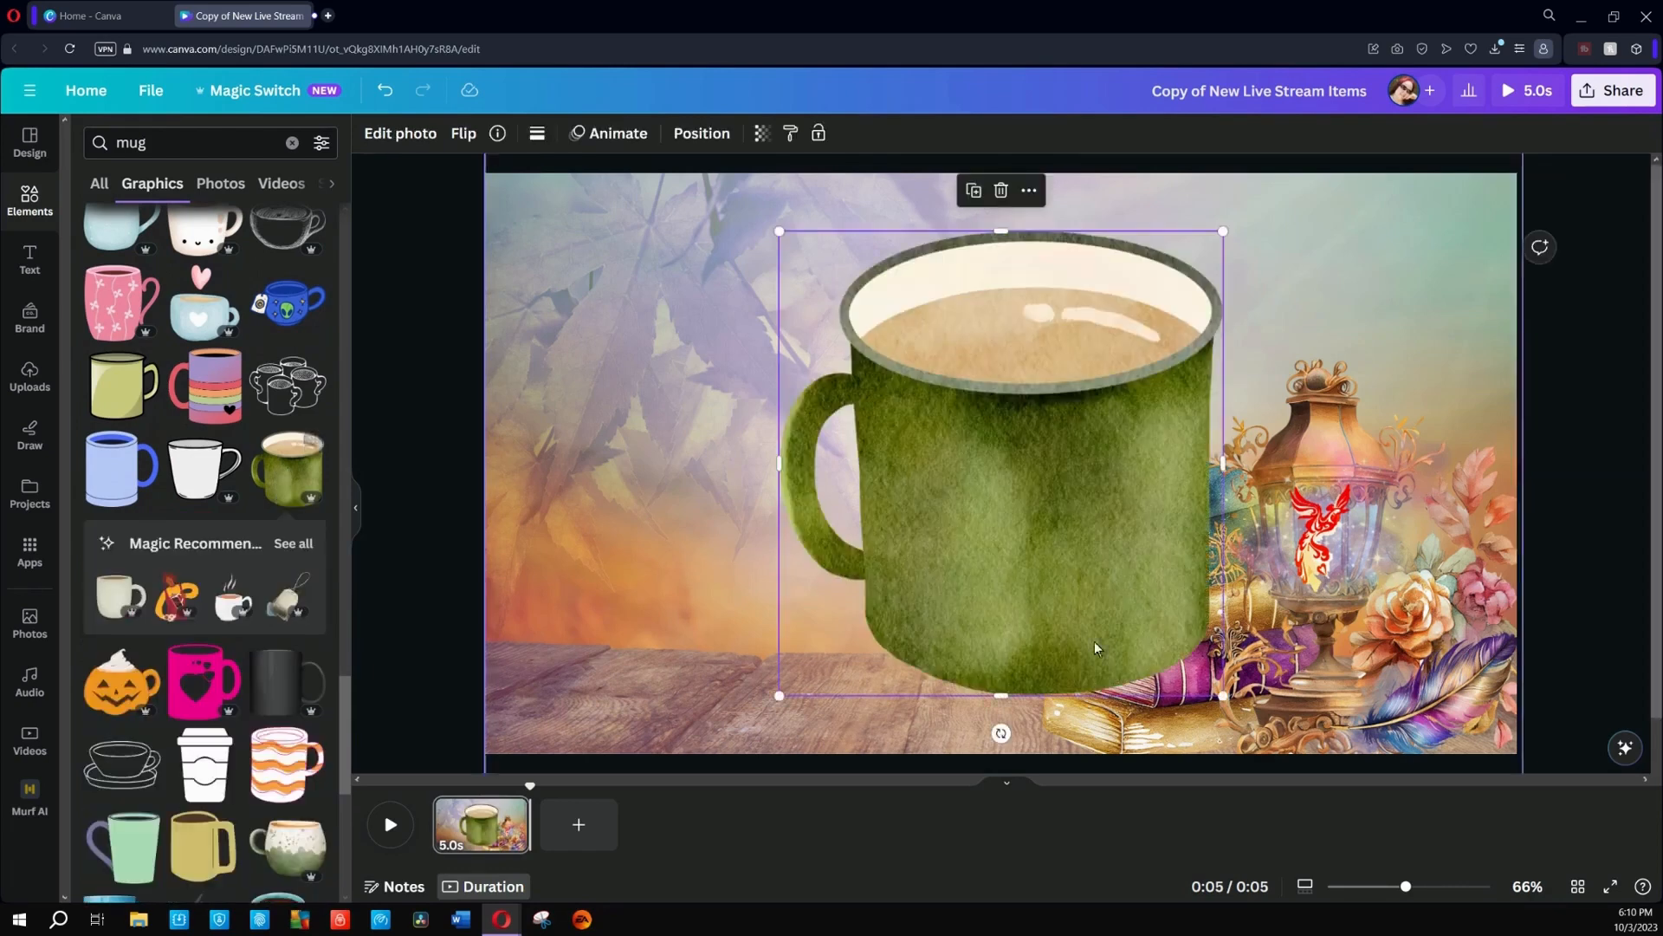
drag(1237, 236, 852, 454)
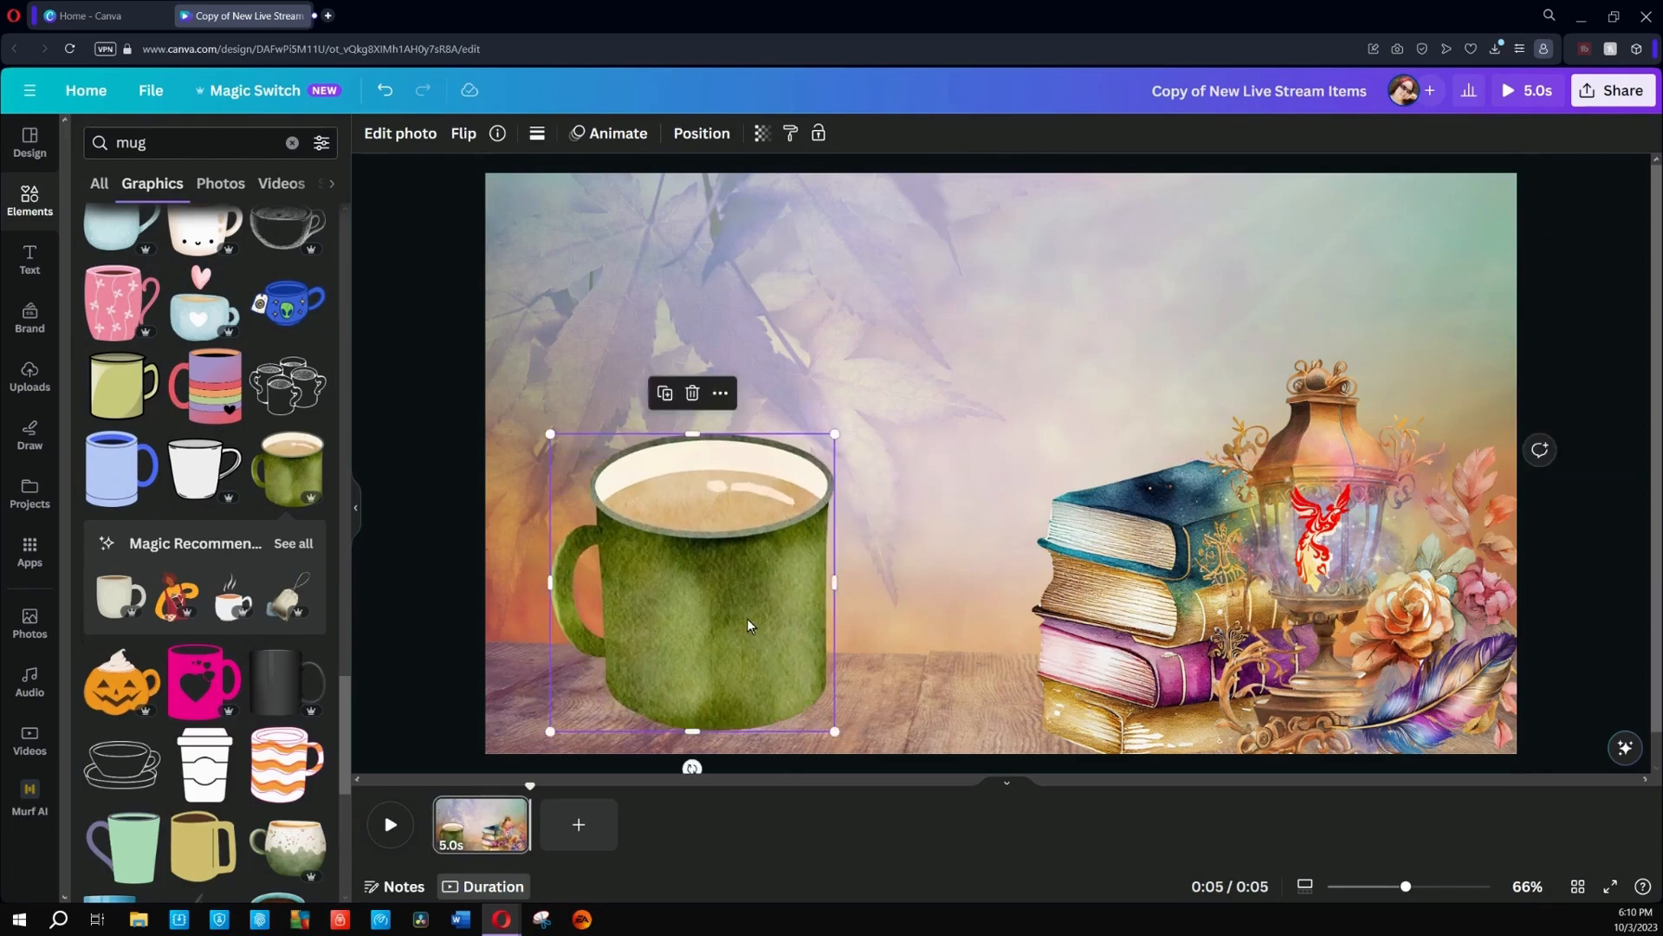
drag(742, 624, 790, 611)
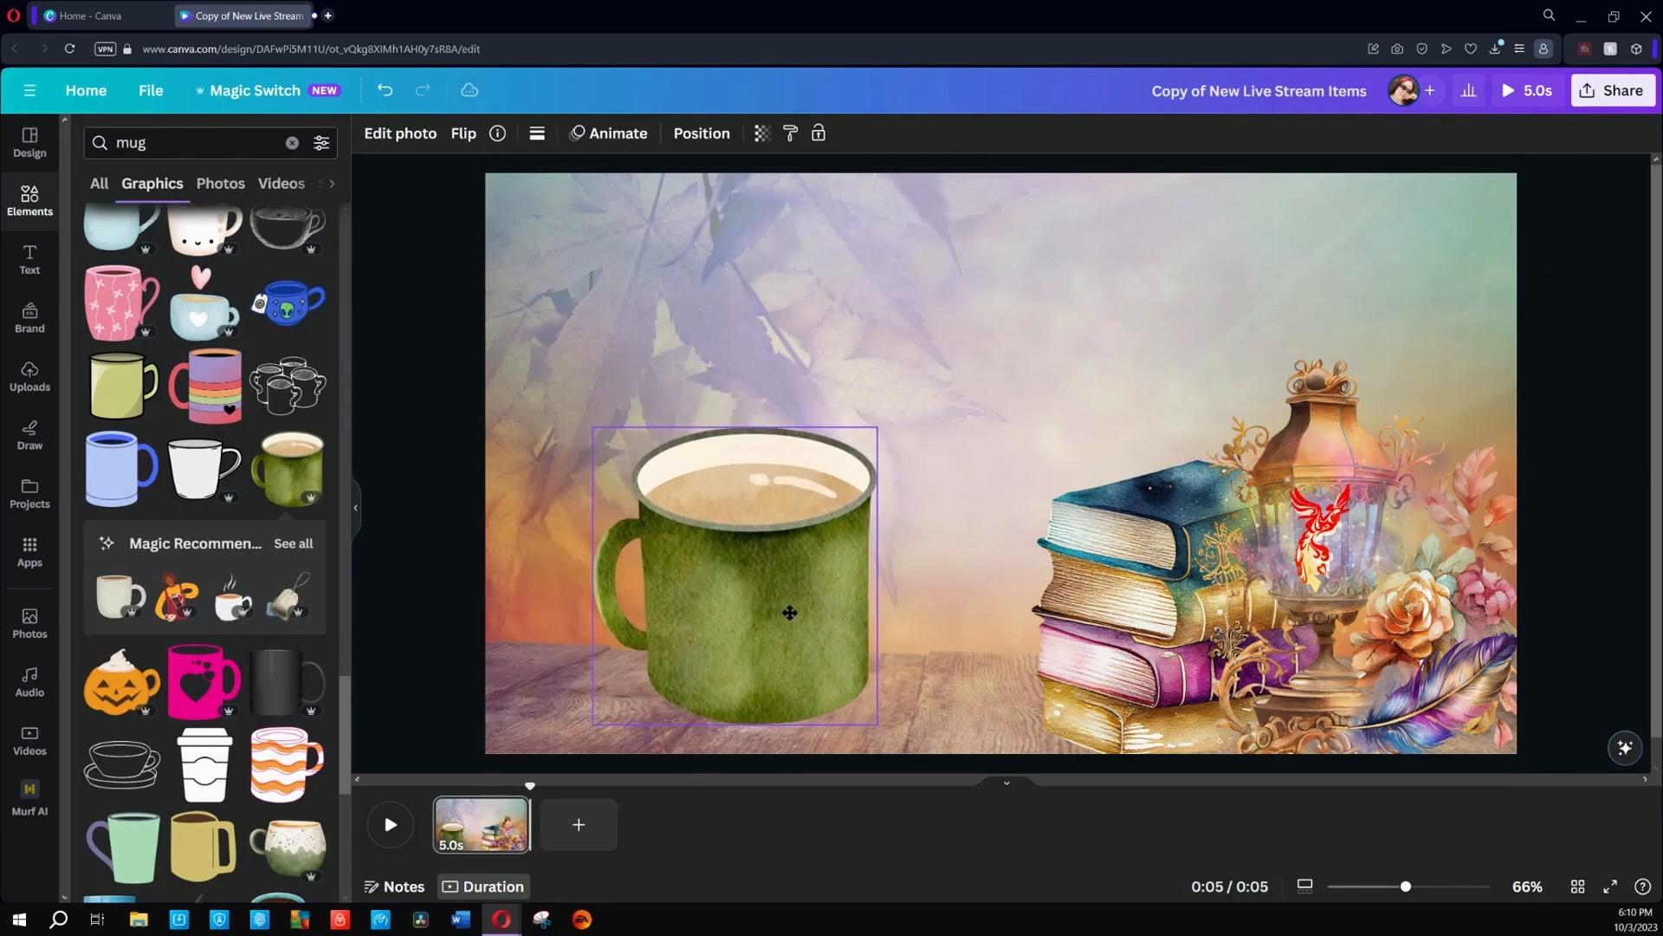
Step: Search the graphics for "steam" and add the animated white curling steam to the page
click(180, 152)
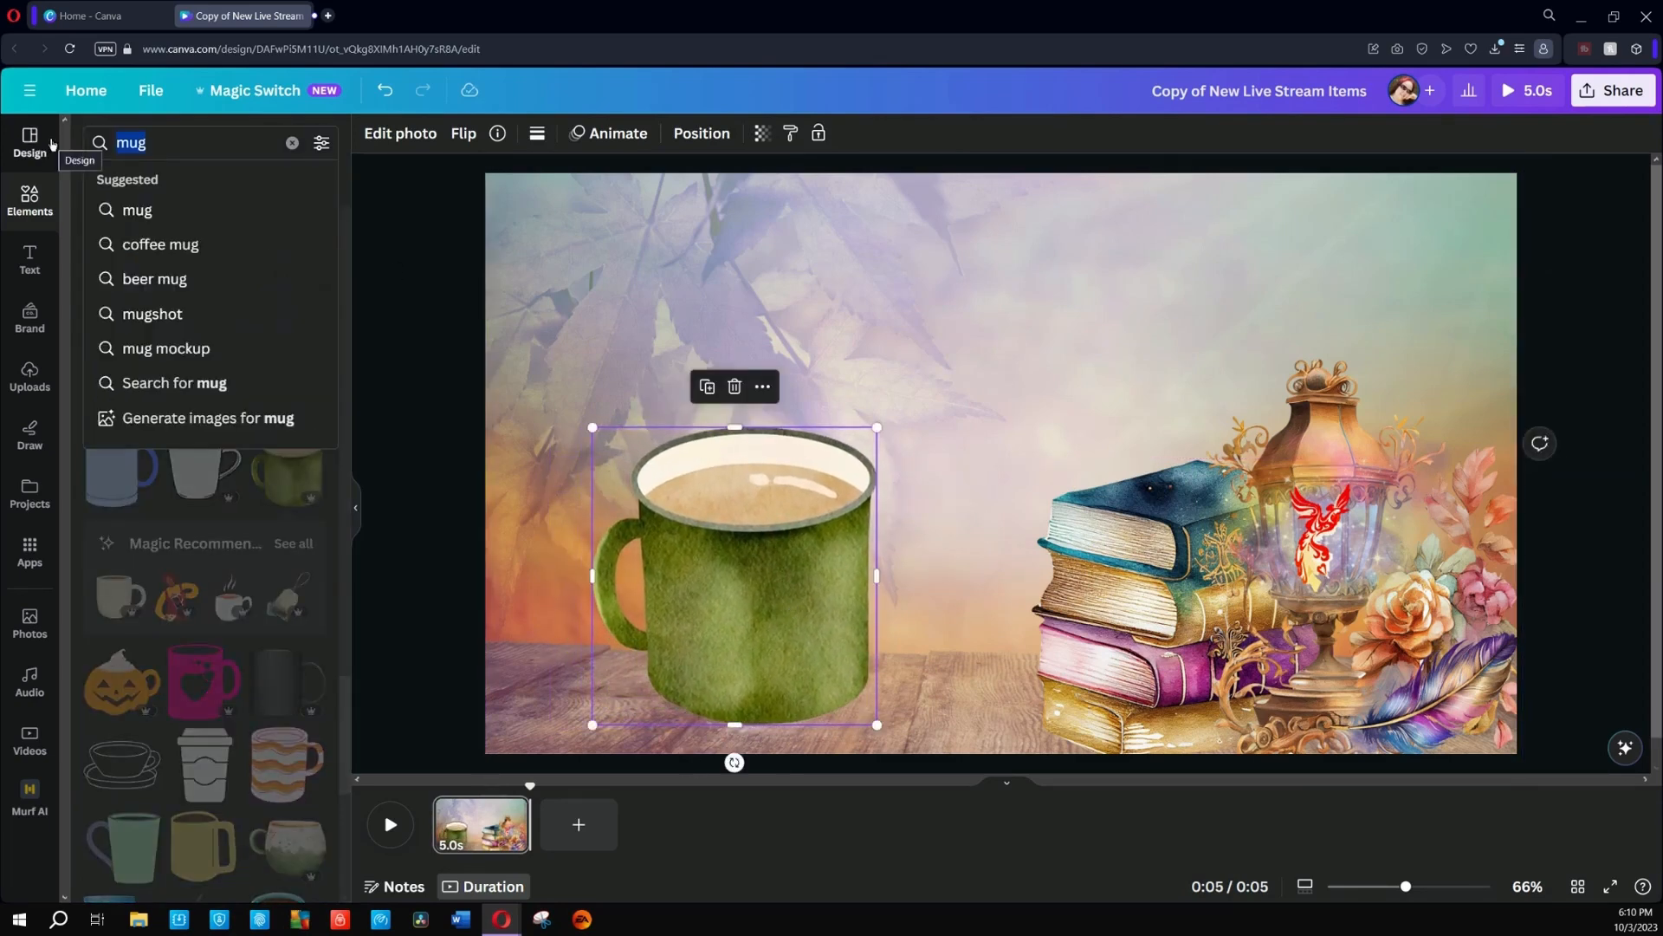
key(BackSpace)
text(steam)
key(Return)
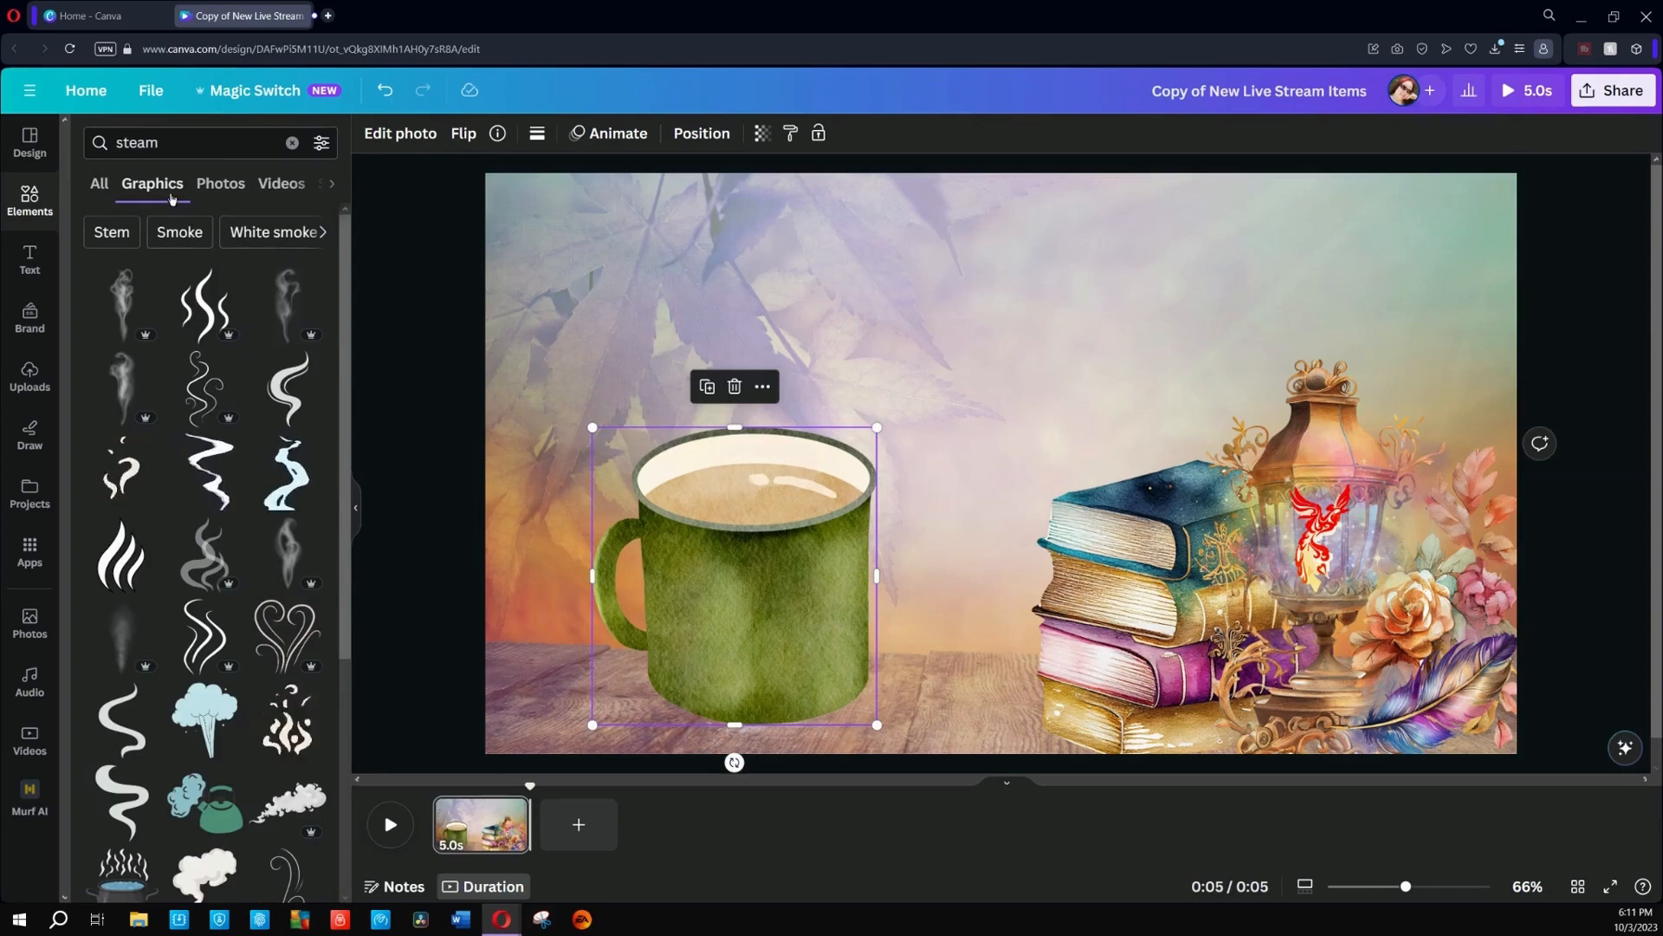
scroll(191, 305, down, 5)
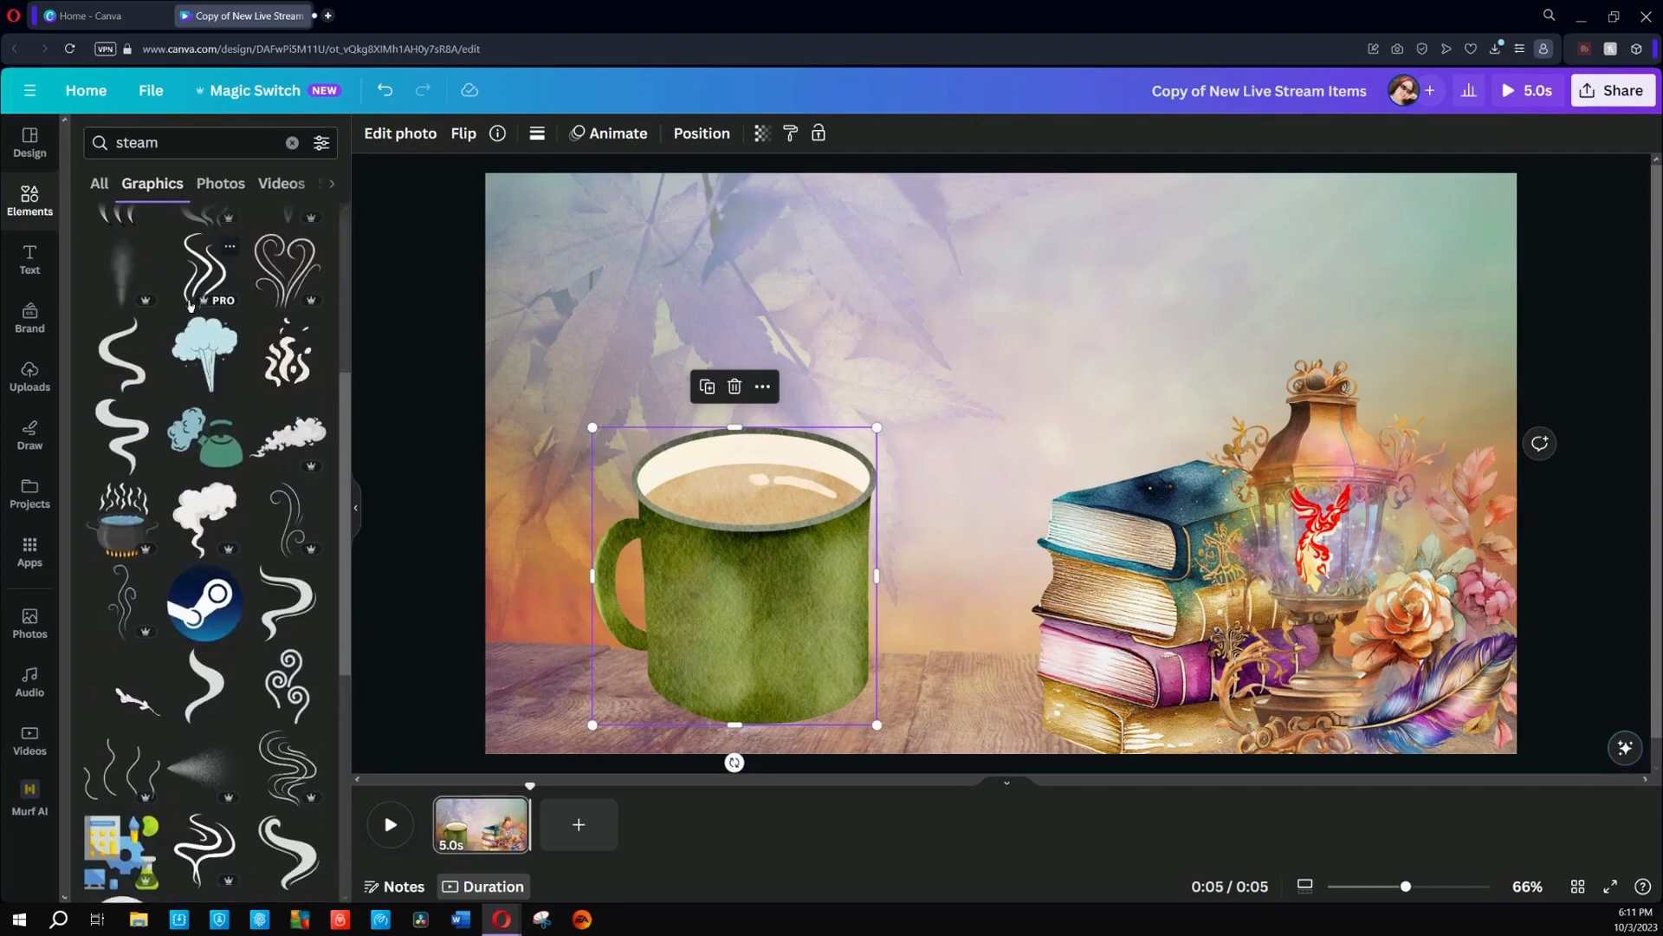
scroll(191, 305, down, 2)
scroll(191, 305, down, 3)
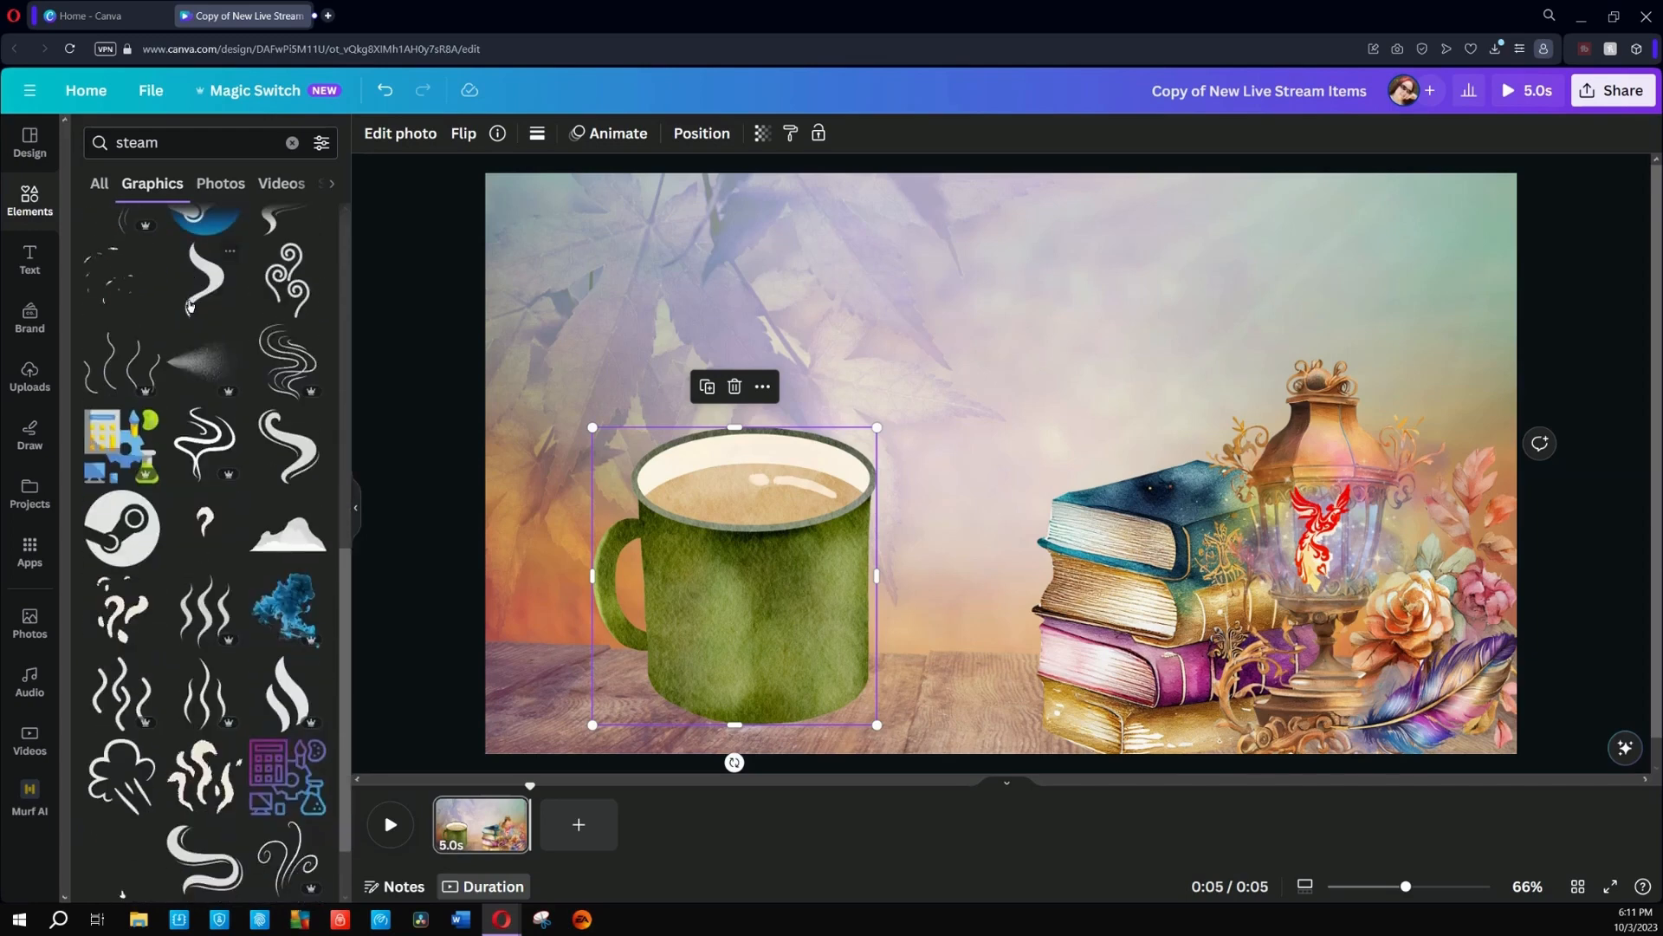
click(206, 522)
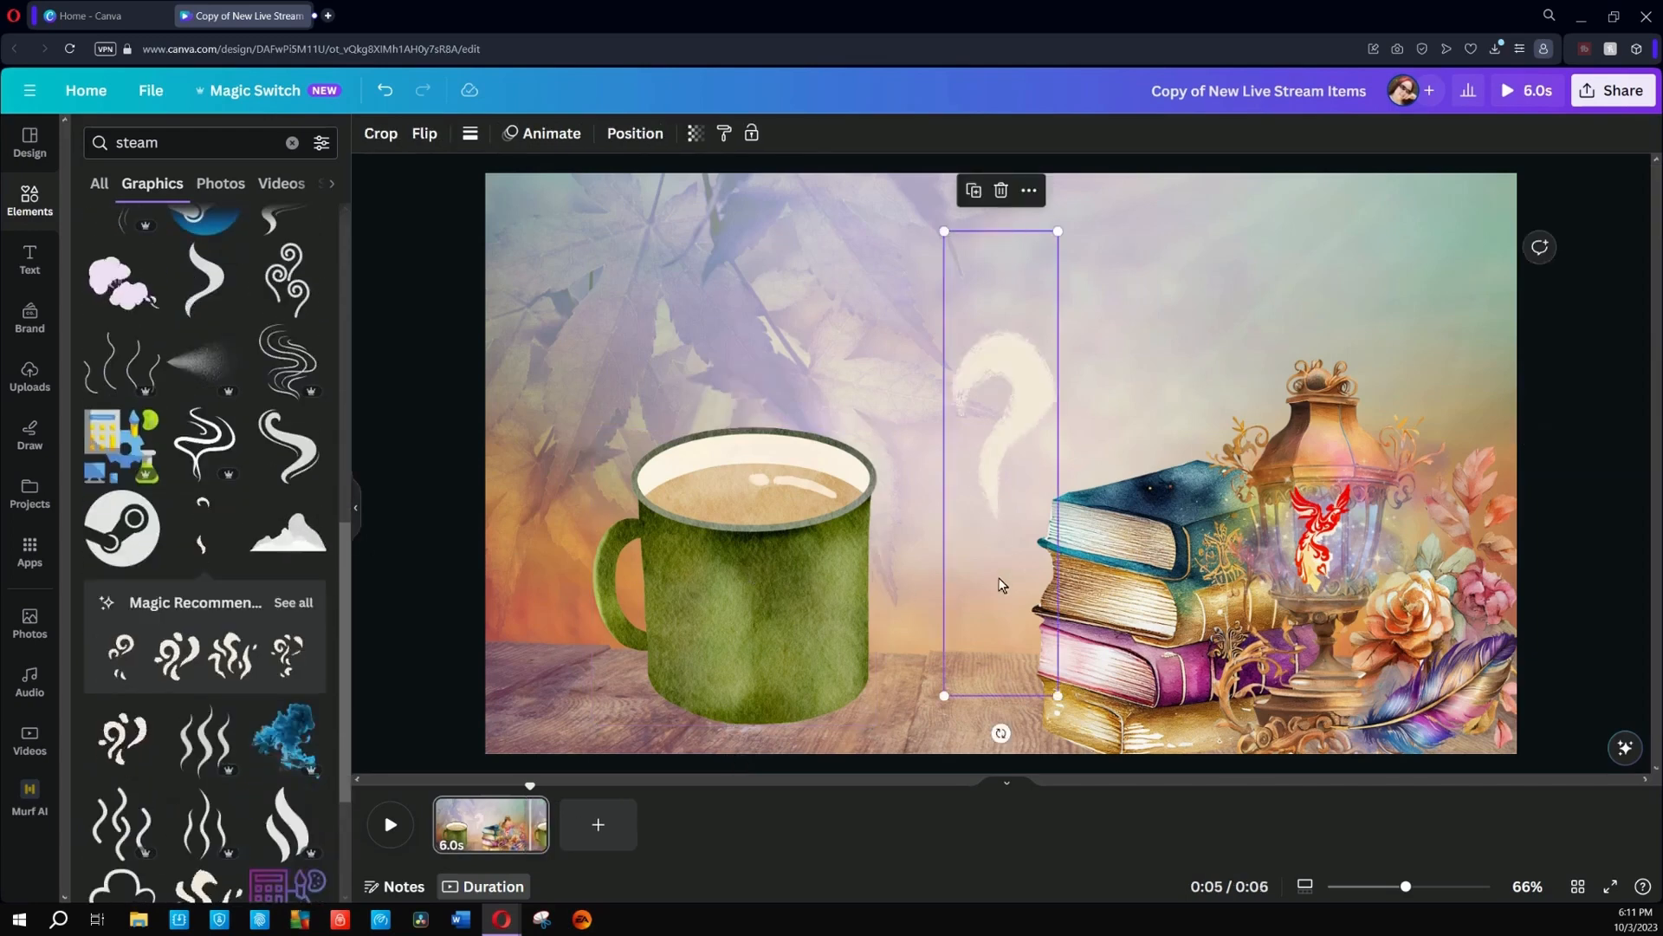
Step: Shrink the steam graphic and position it rising from the rim of the green mug
drag(1001, 585, 763, 460)
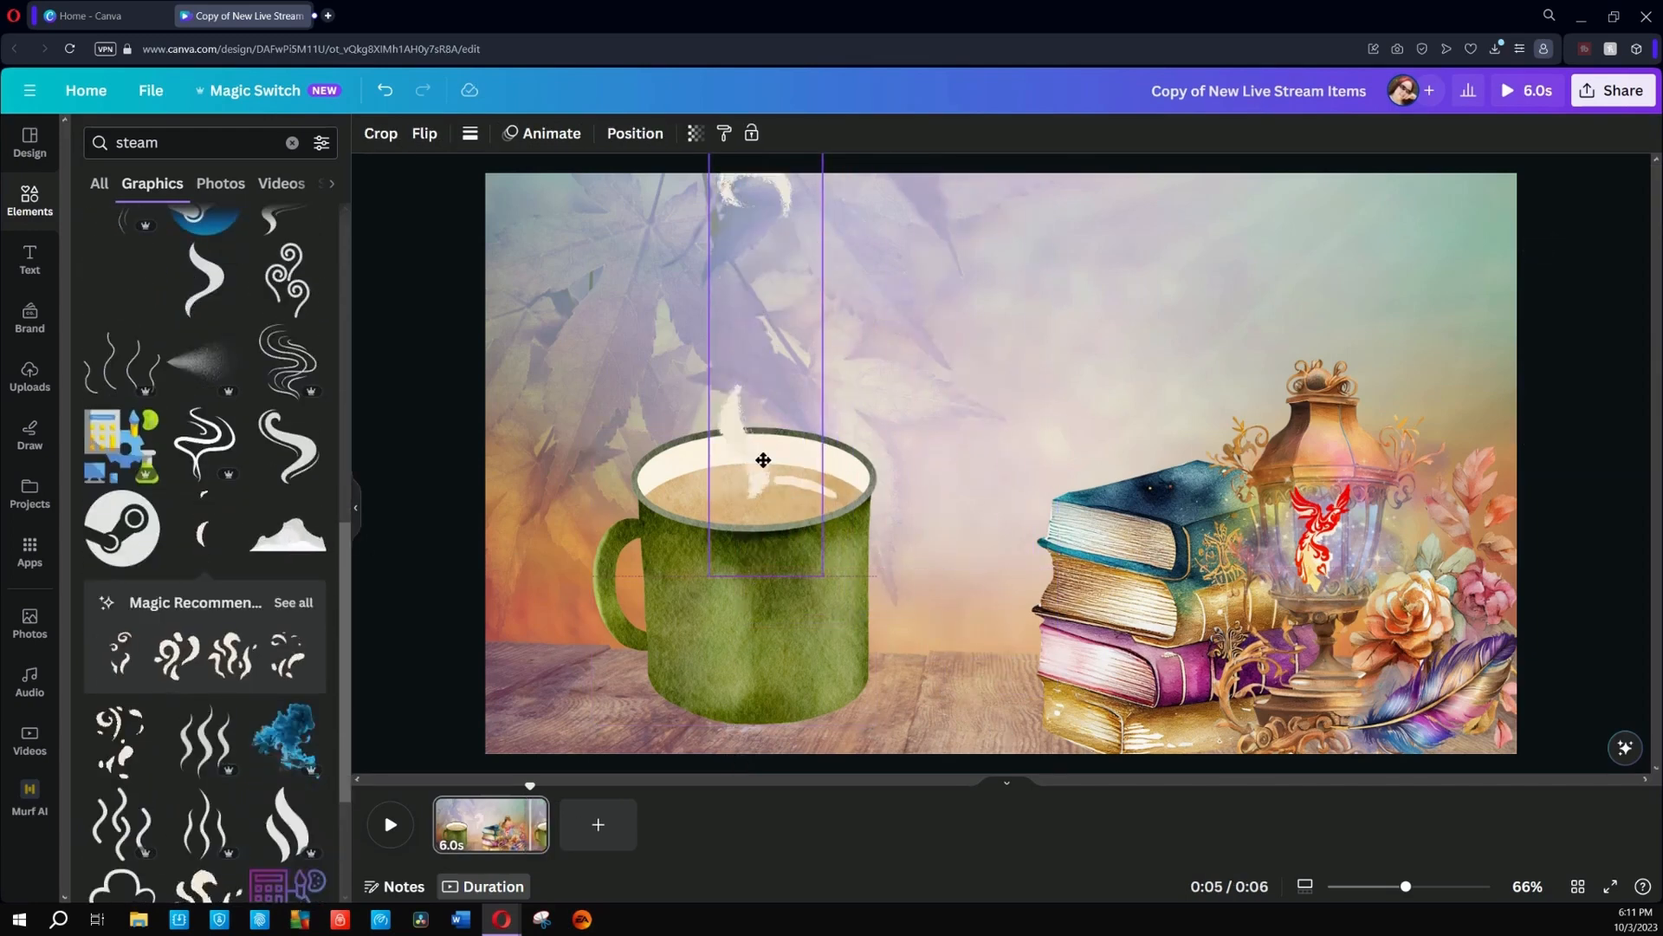
drag(823, 576, 752, 362)
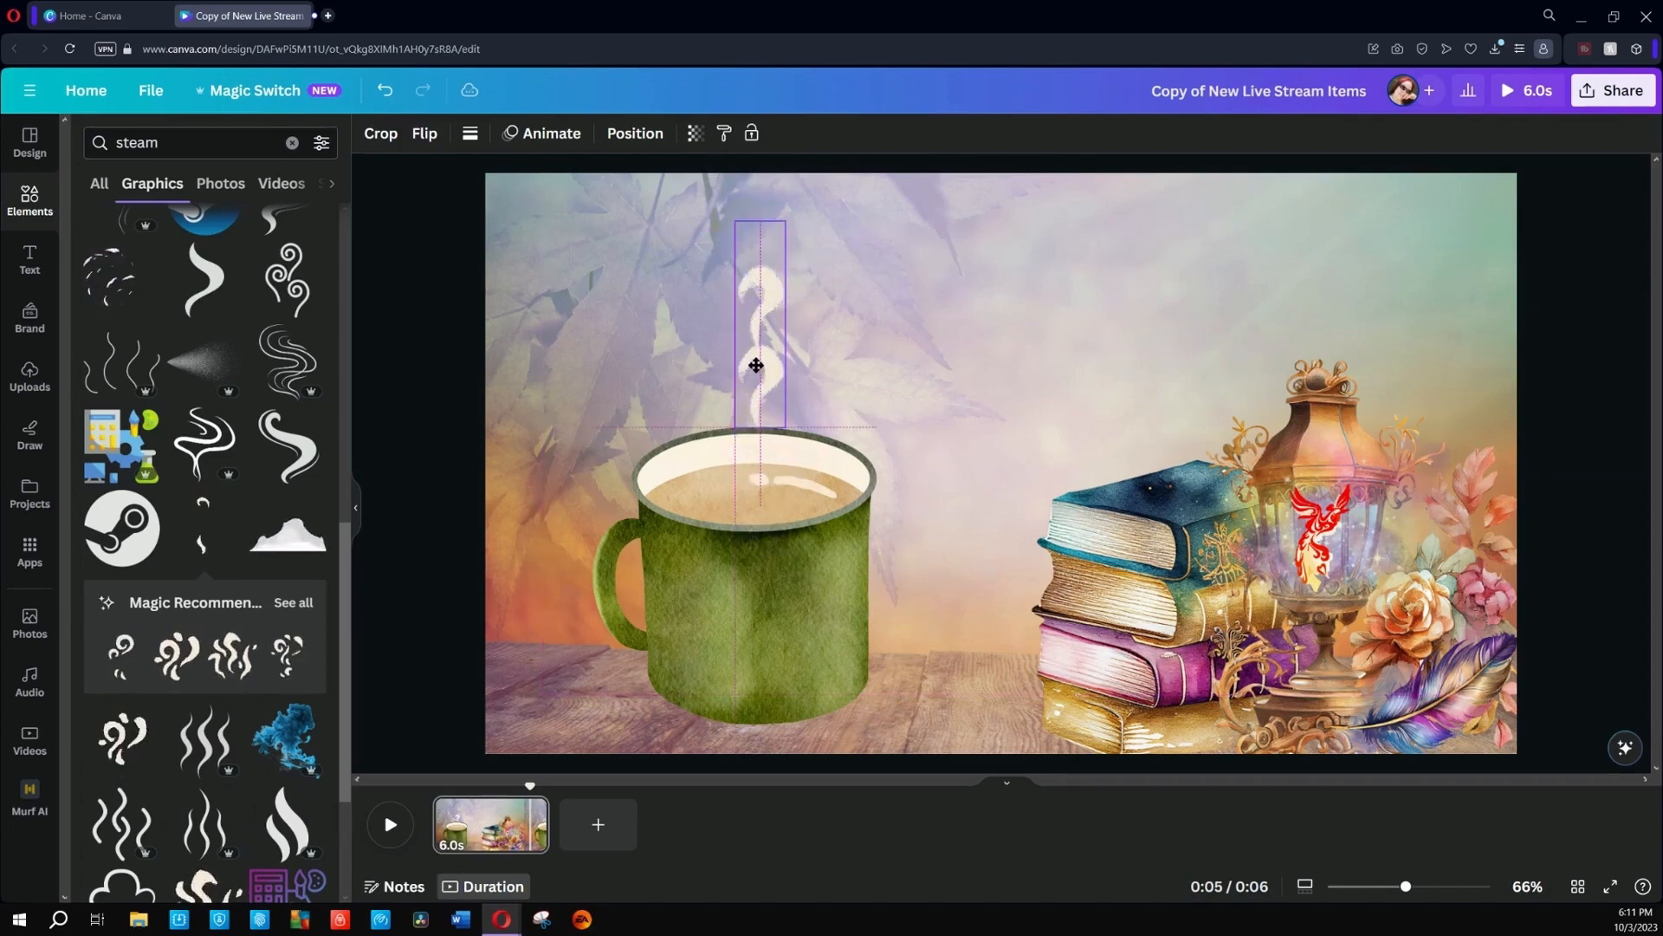
click(417, 392)
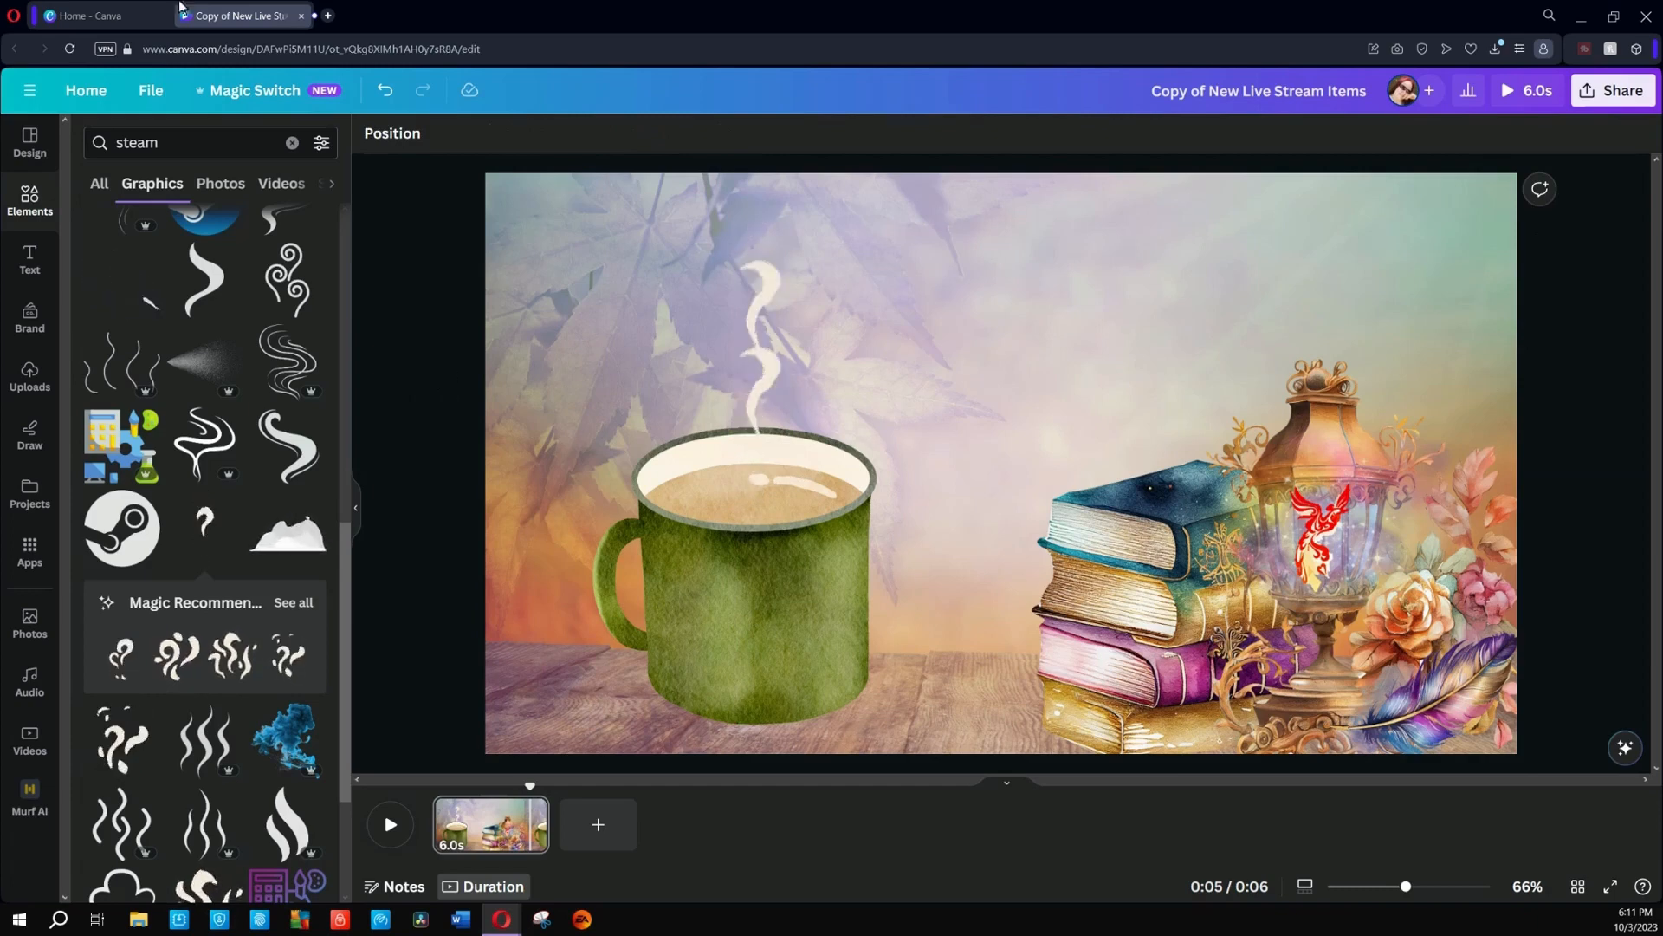
Step: Add the glowing "Sparkle" text style, reduce it to size 178 between the mug and lantern, and change its text to "You Rock"
click(31, 260)
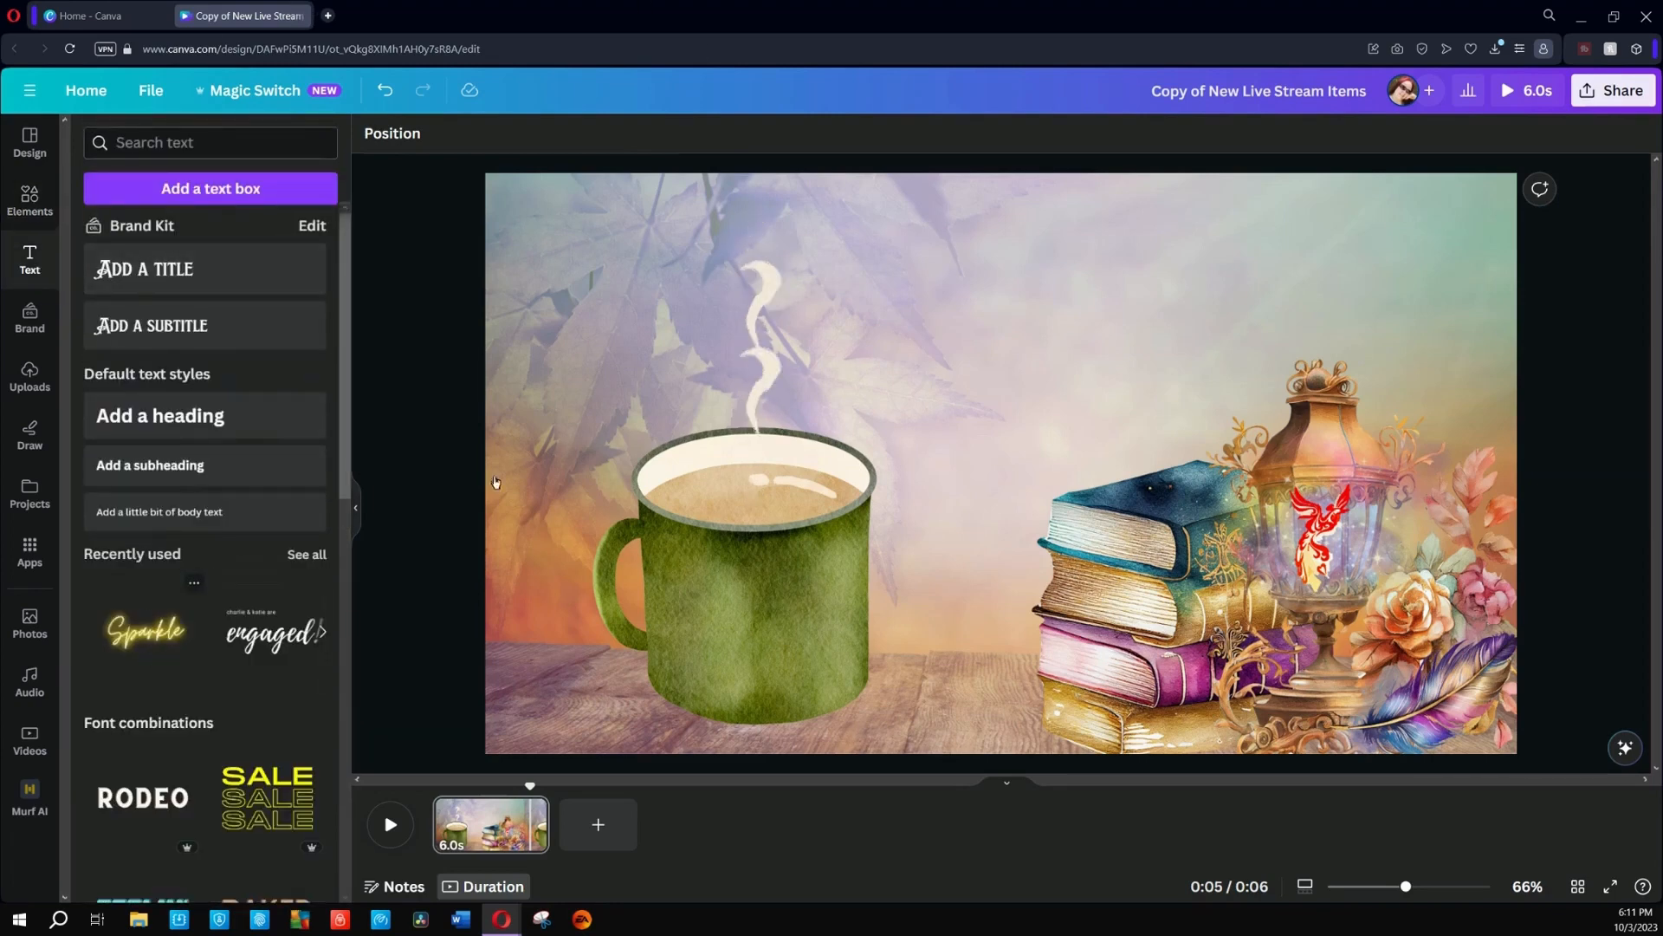
drag(976, 510, 1027, 347)
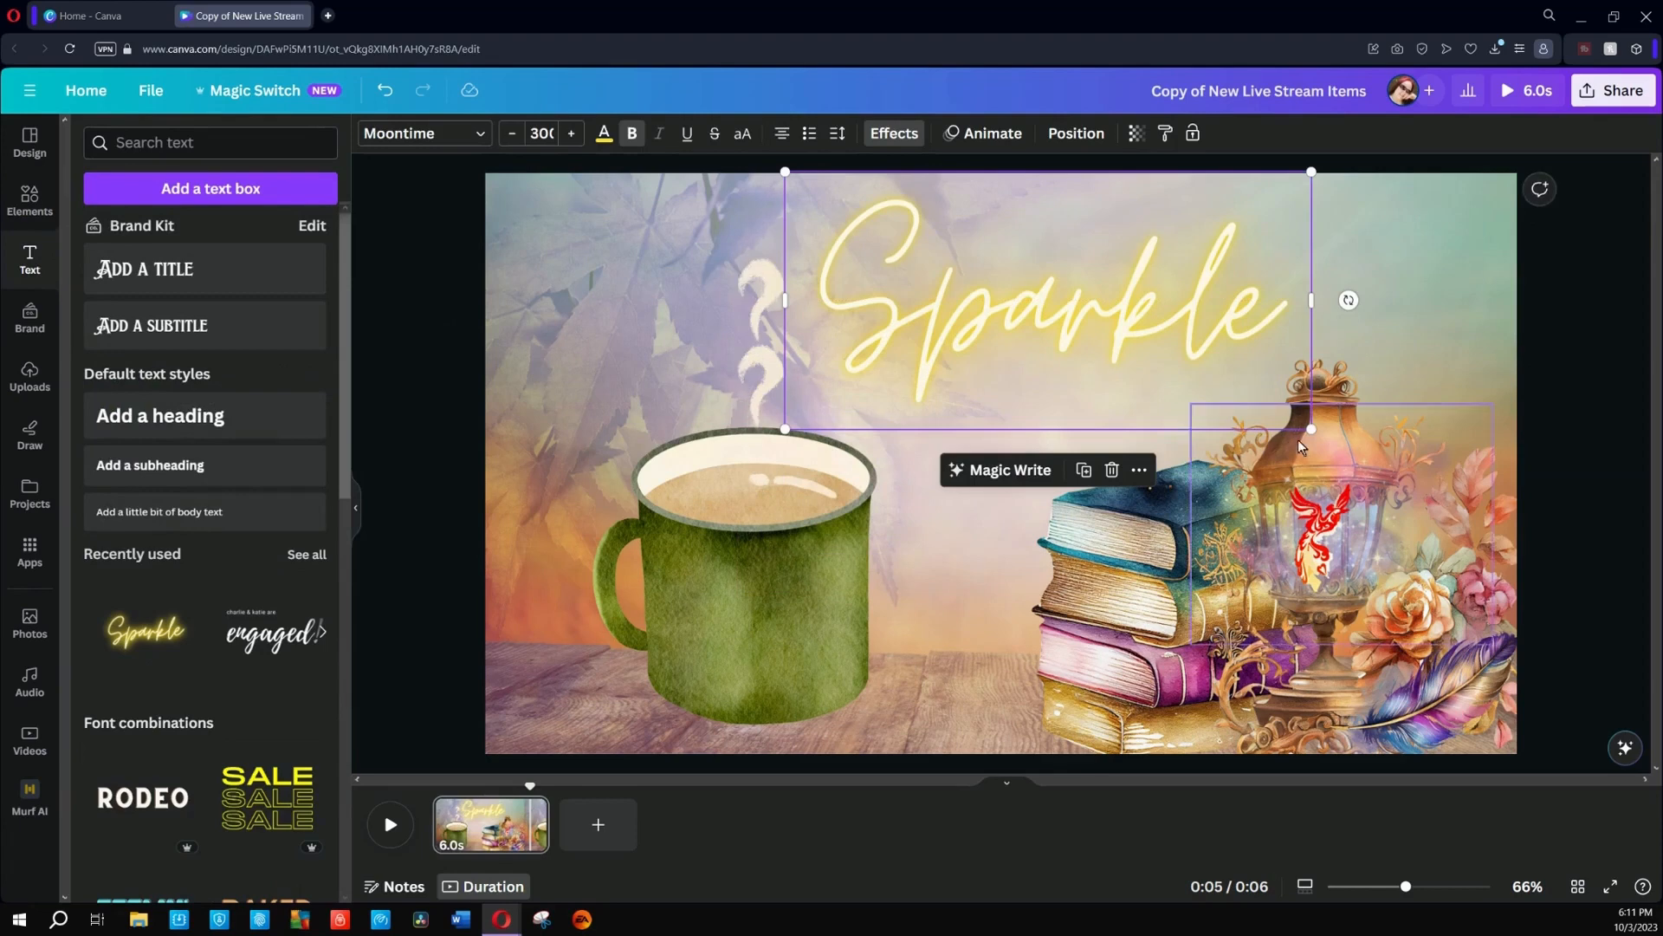
drag(1310, 428, 1096, 315)
drag(987, 278, 1057, 327)
double_click(1018, 299)
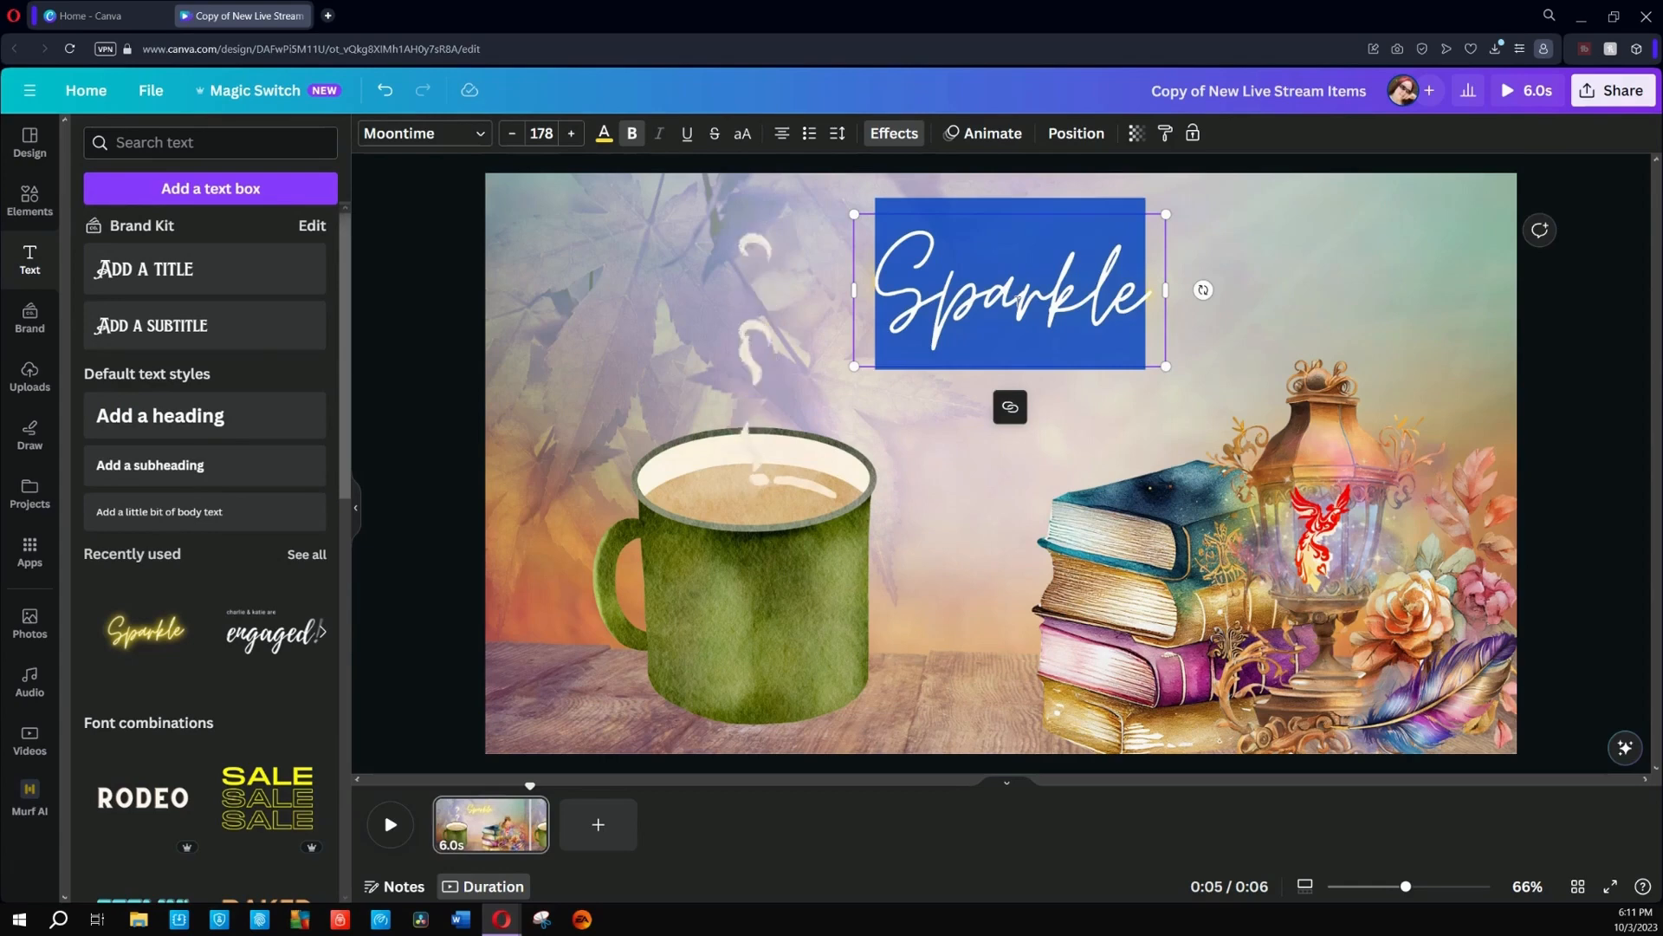
text(You Rock)
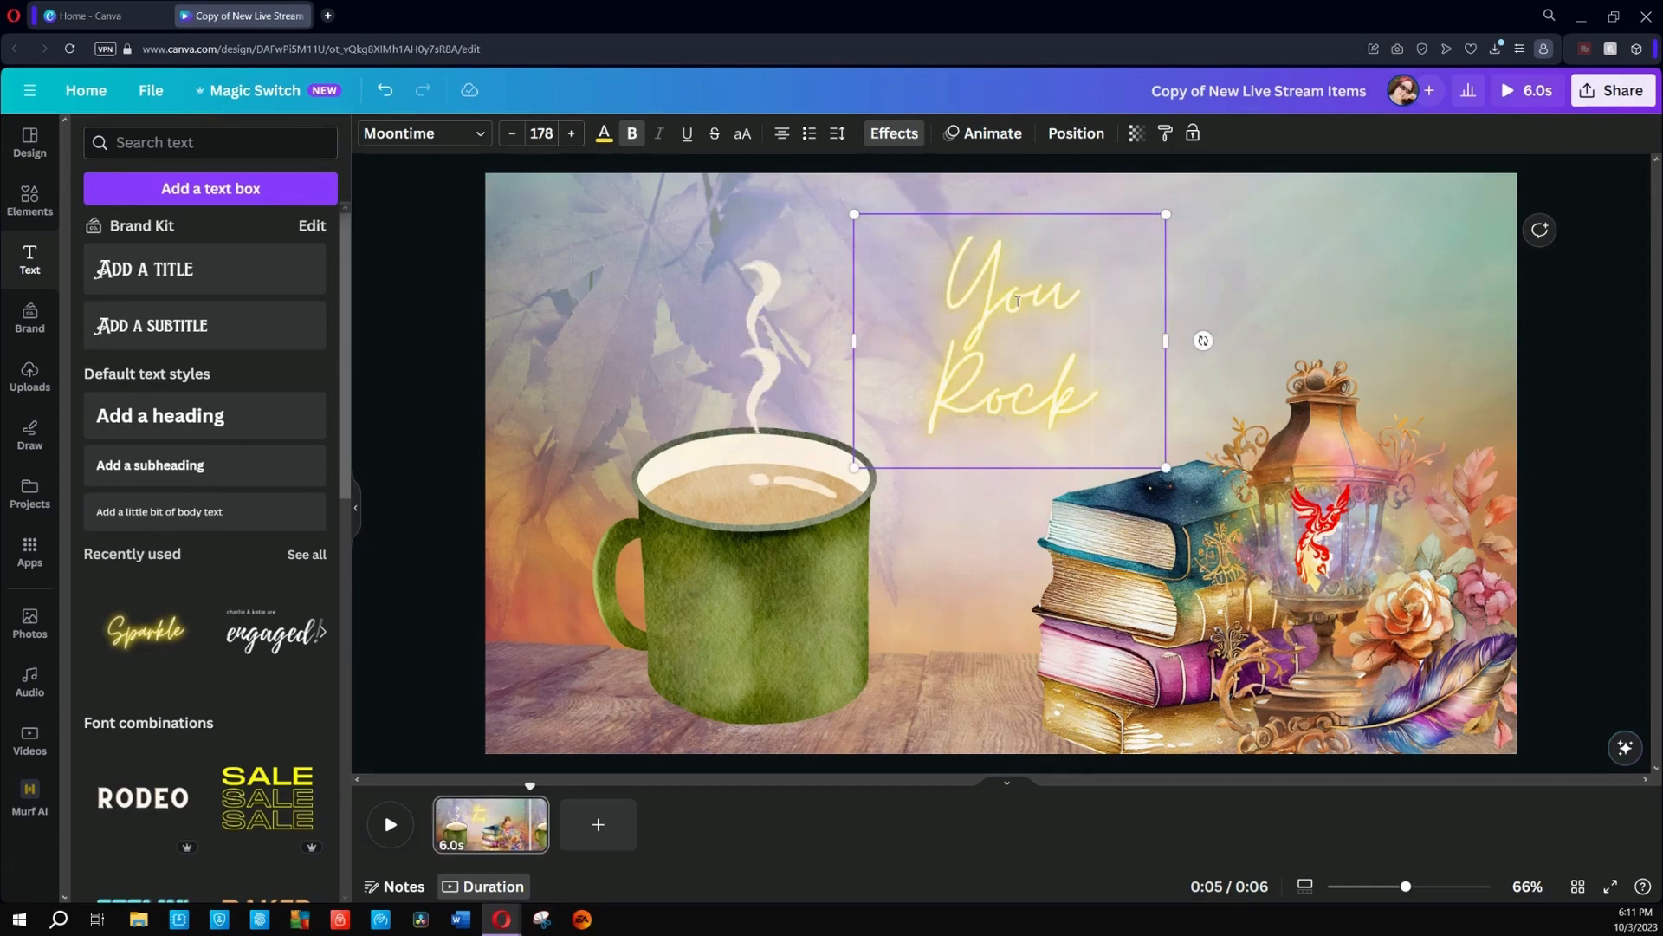
Step: Add an exclamation mark to the end of the glowing "You Rock" text
text(!)
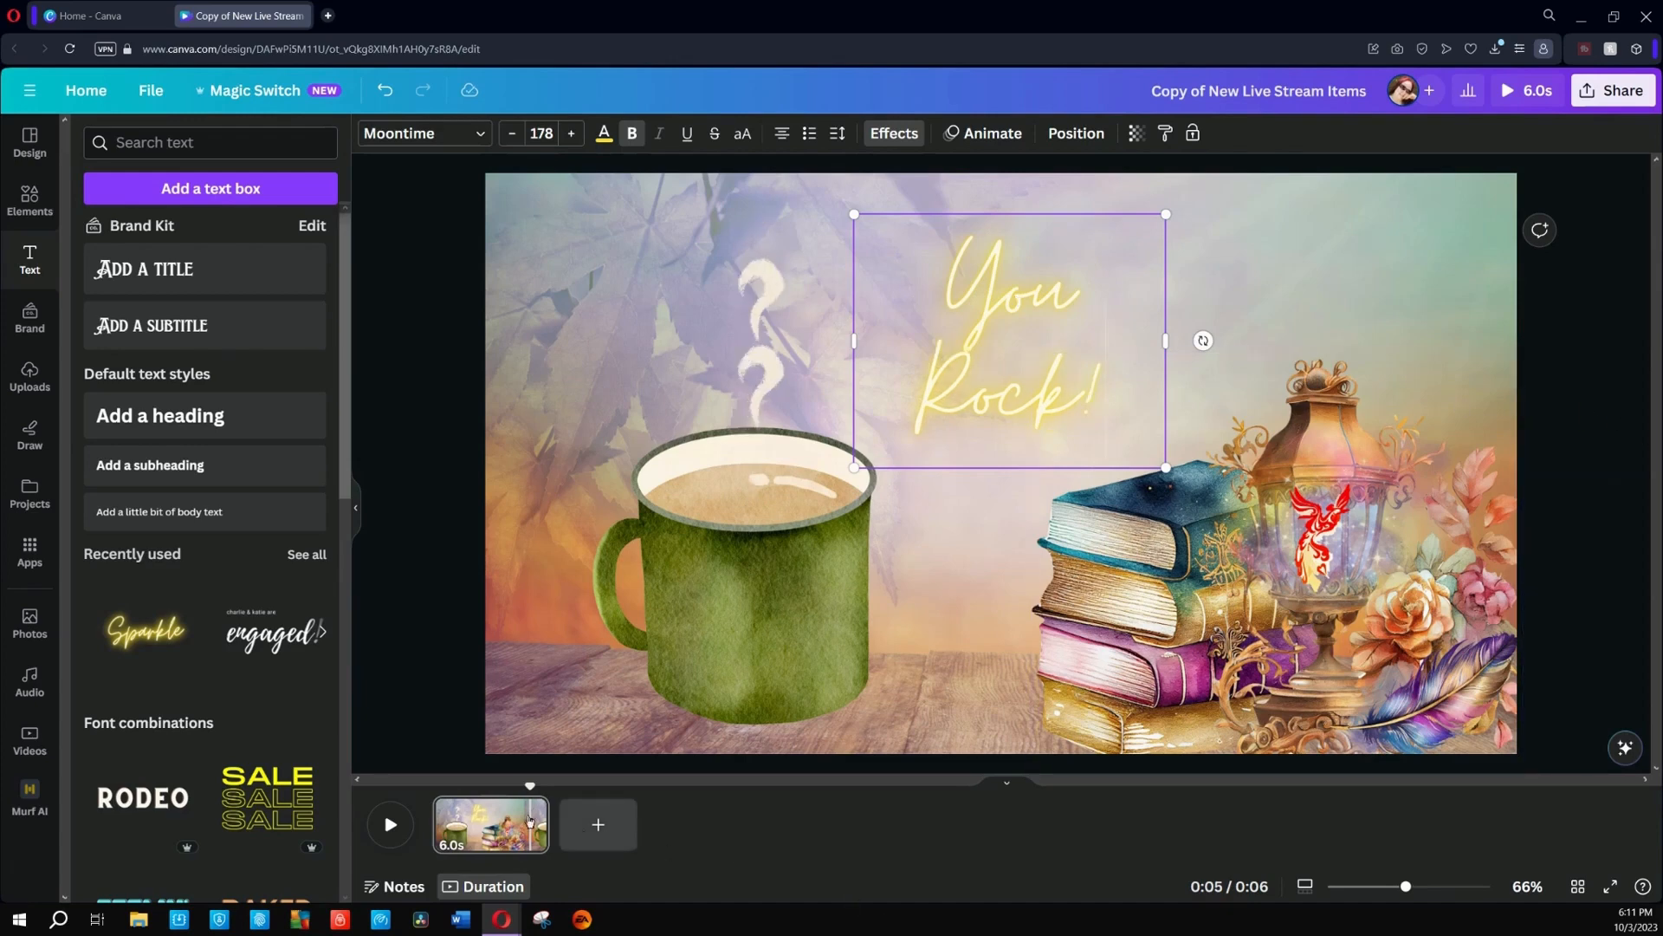
right_click(526, 819)
click(565, 557)
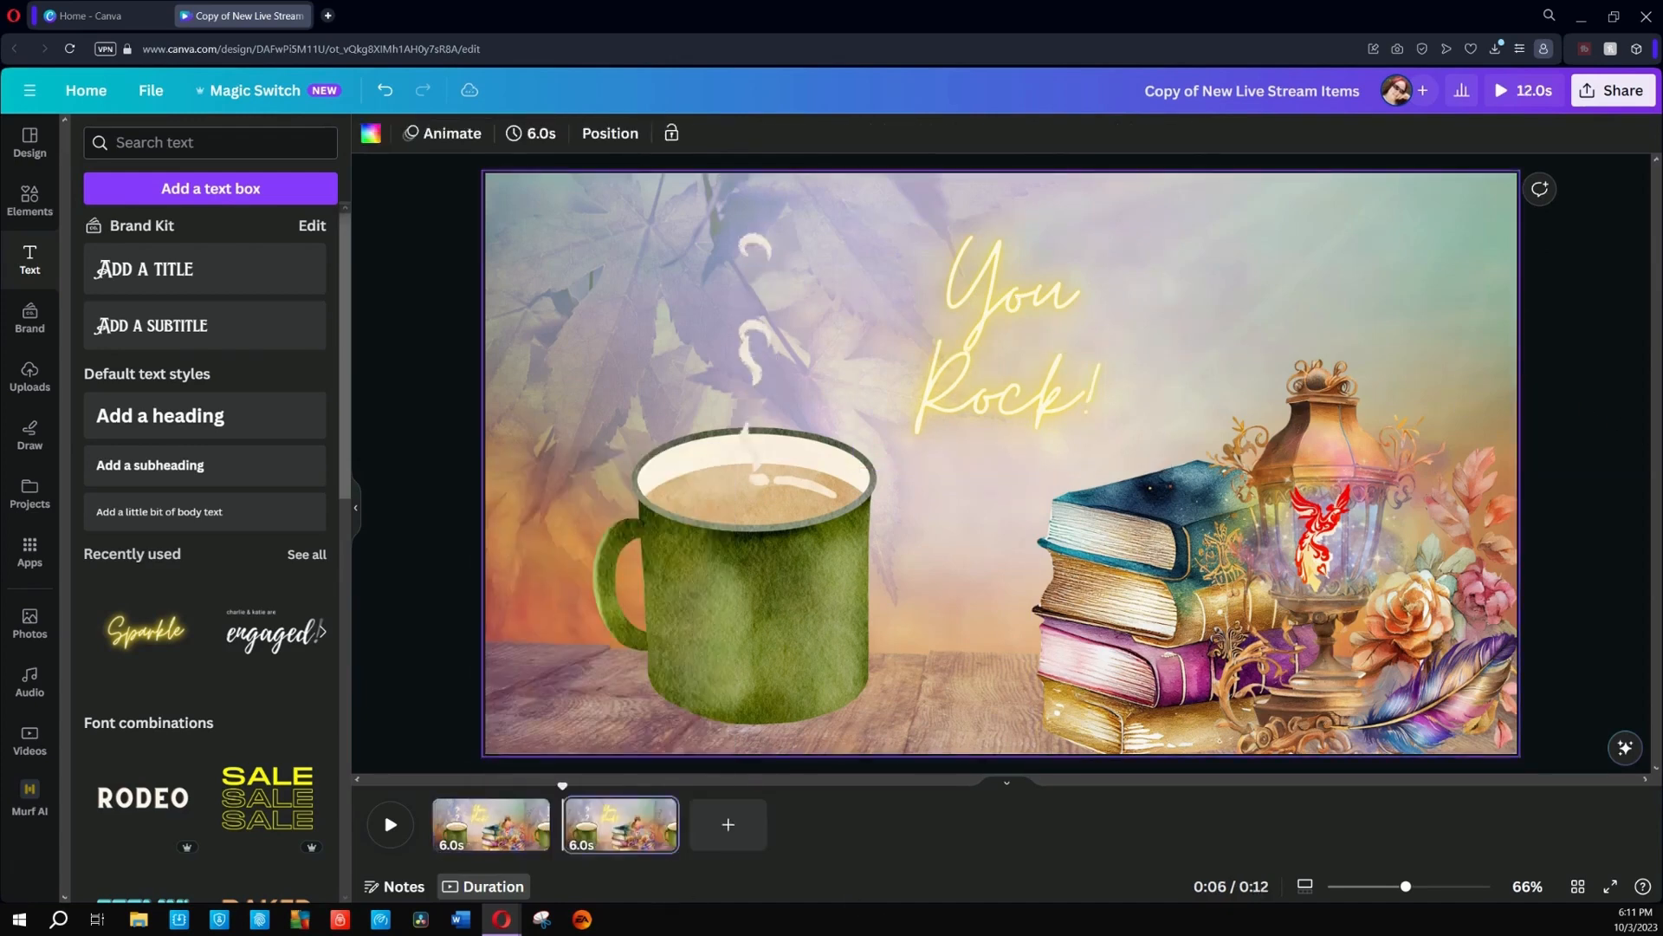
double_click(1103, 282)
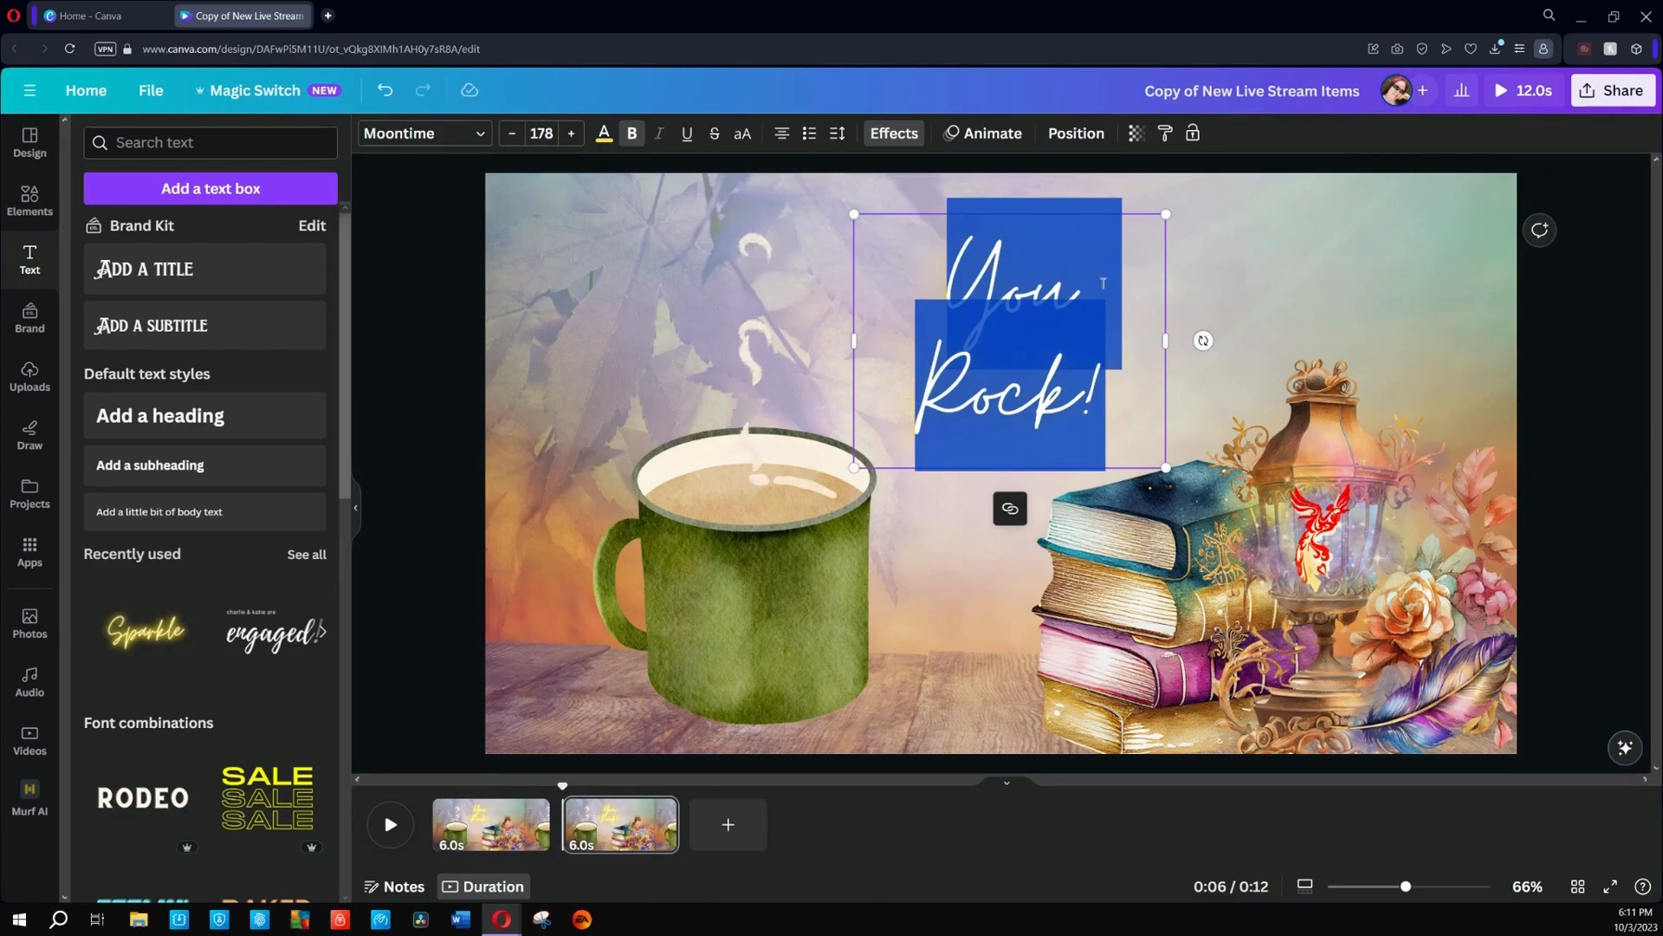
right_click(612, 816)
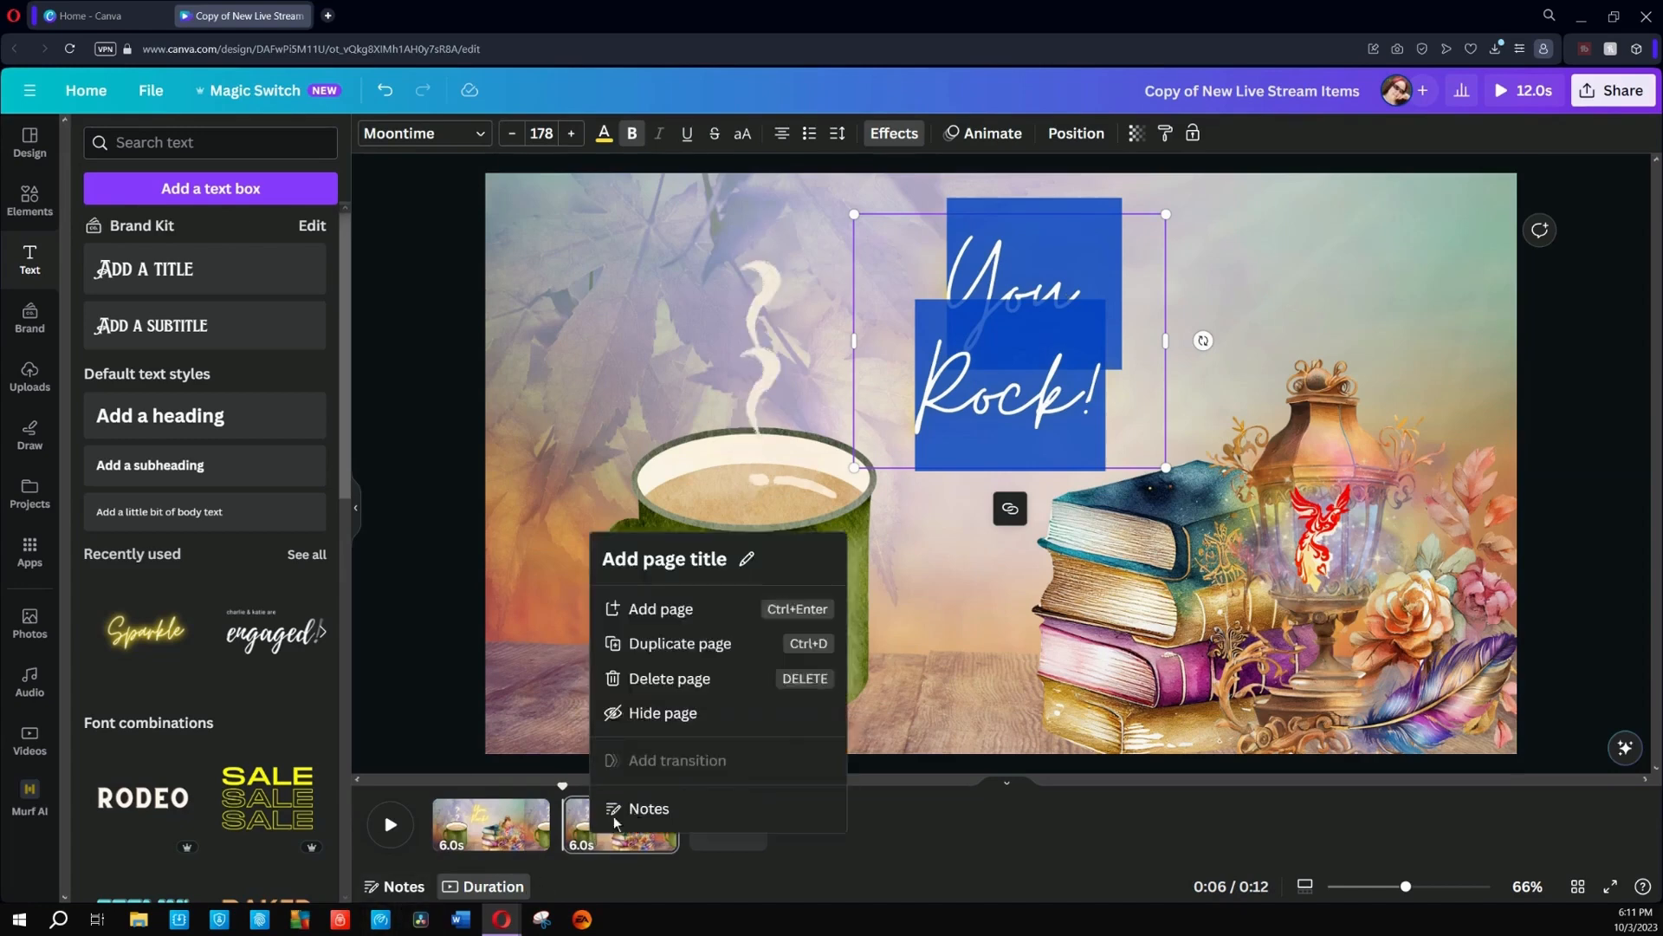
click(689, 612)
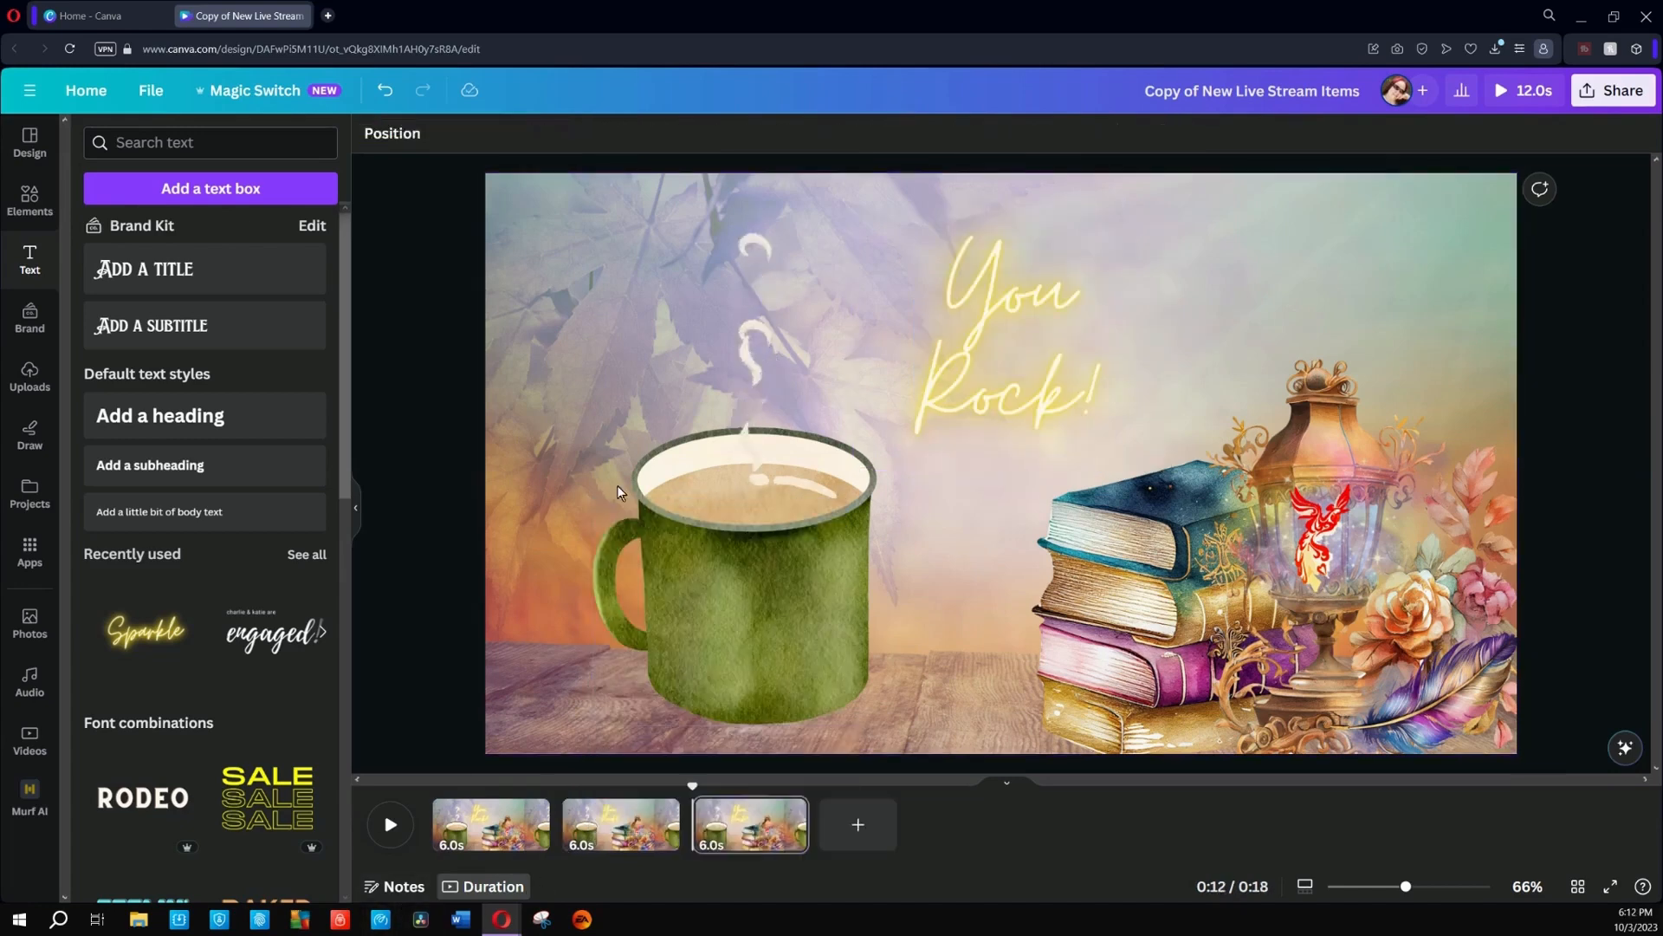
key(Delete)
right_click(630, 812)
click(688, 632)
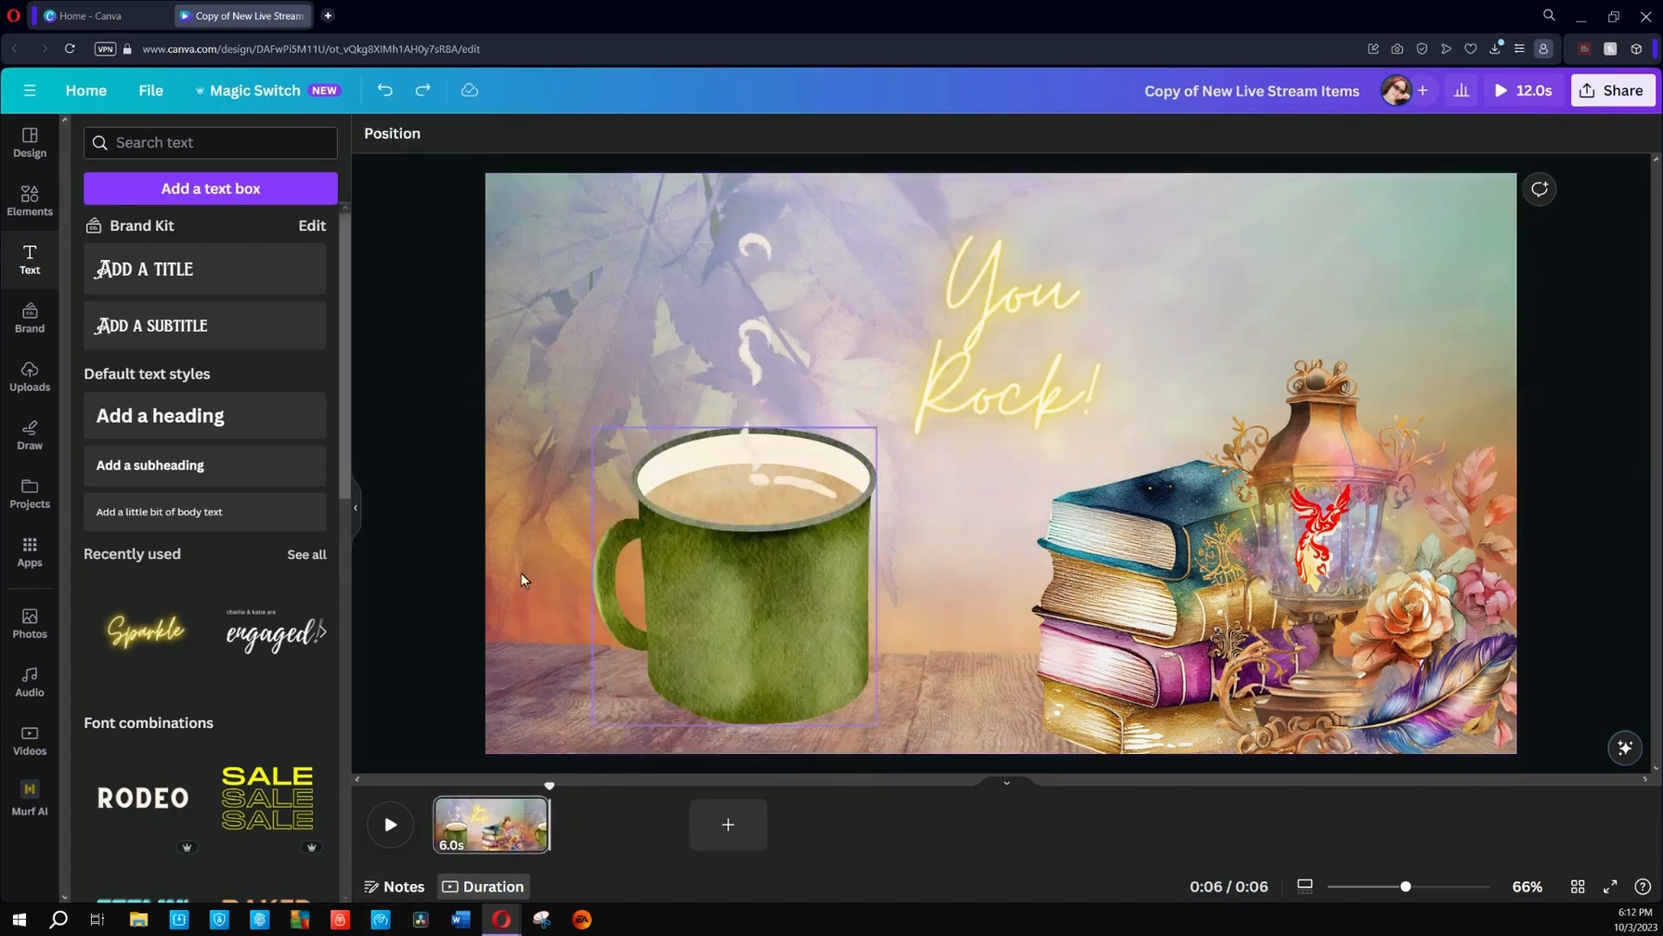
Step: Add a brand-style subtitle to the green mug, with the text "Cup o' Positivity" on two lines
click(486, 835)
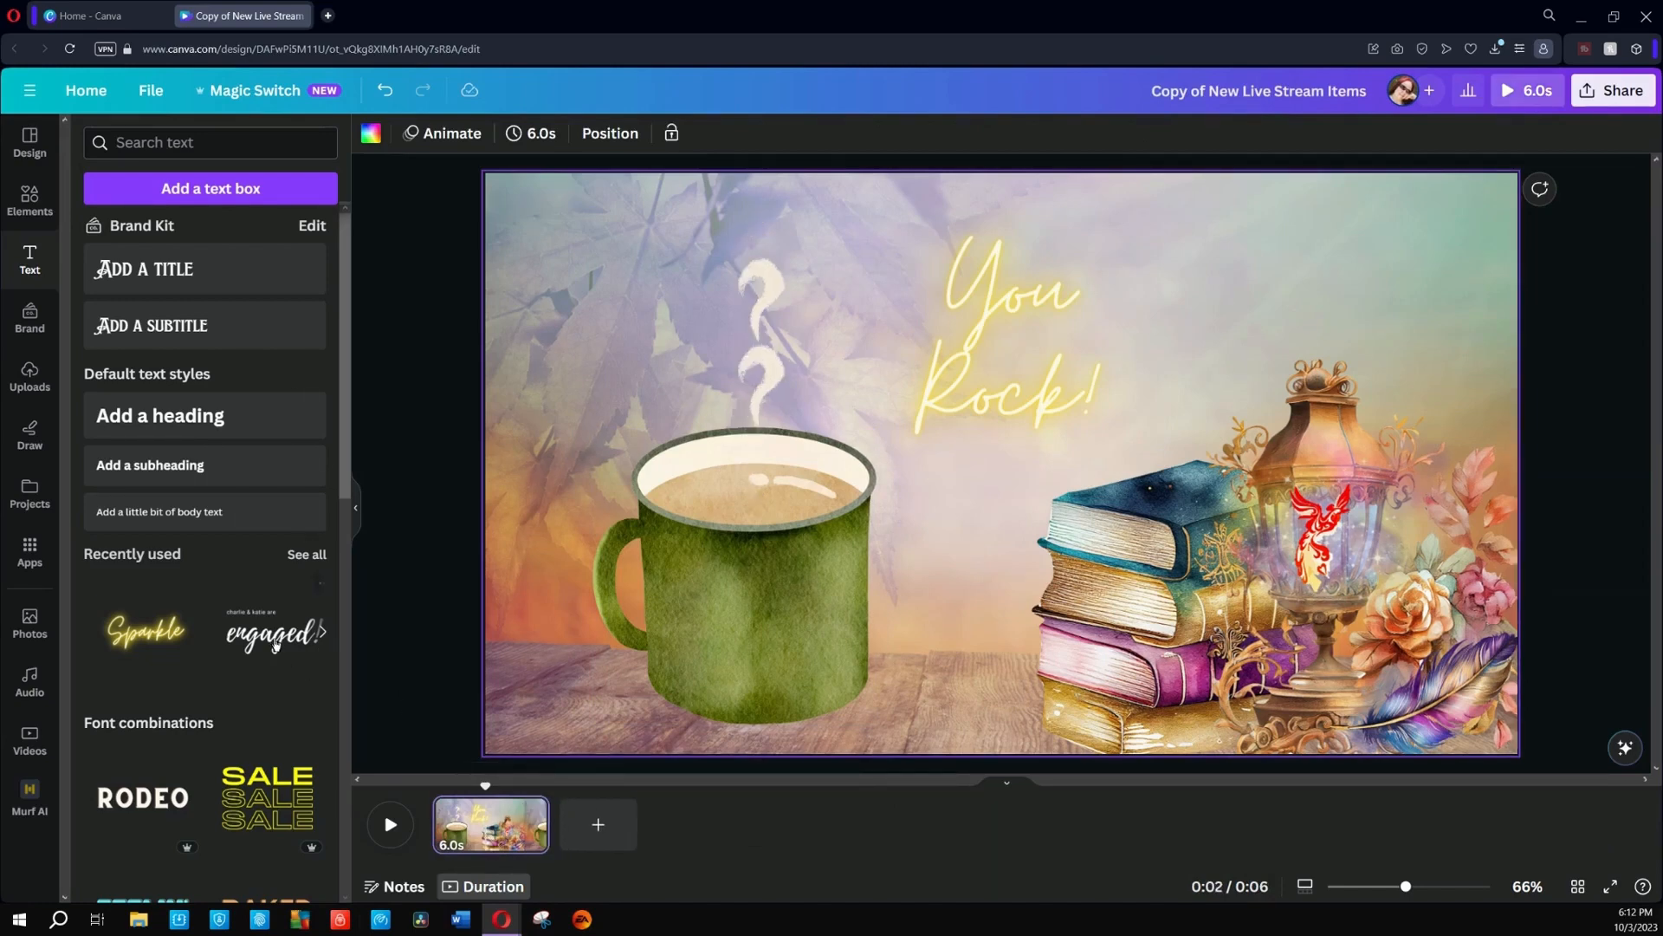
click(182, 328)
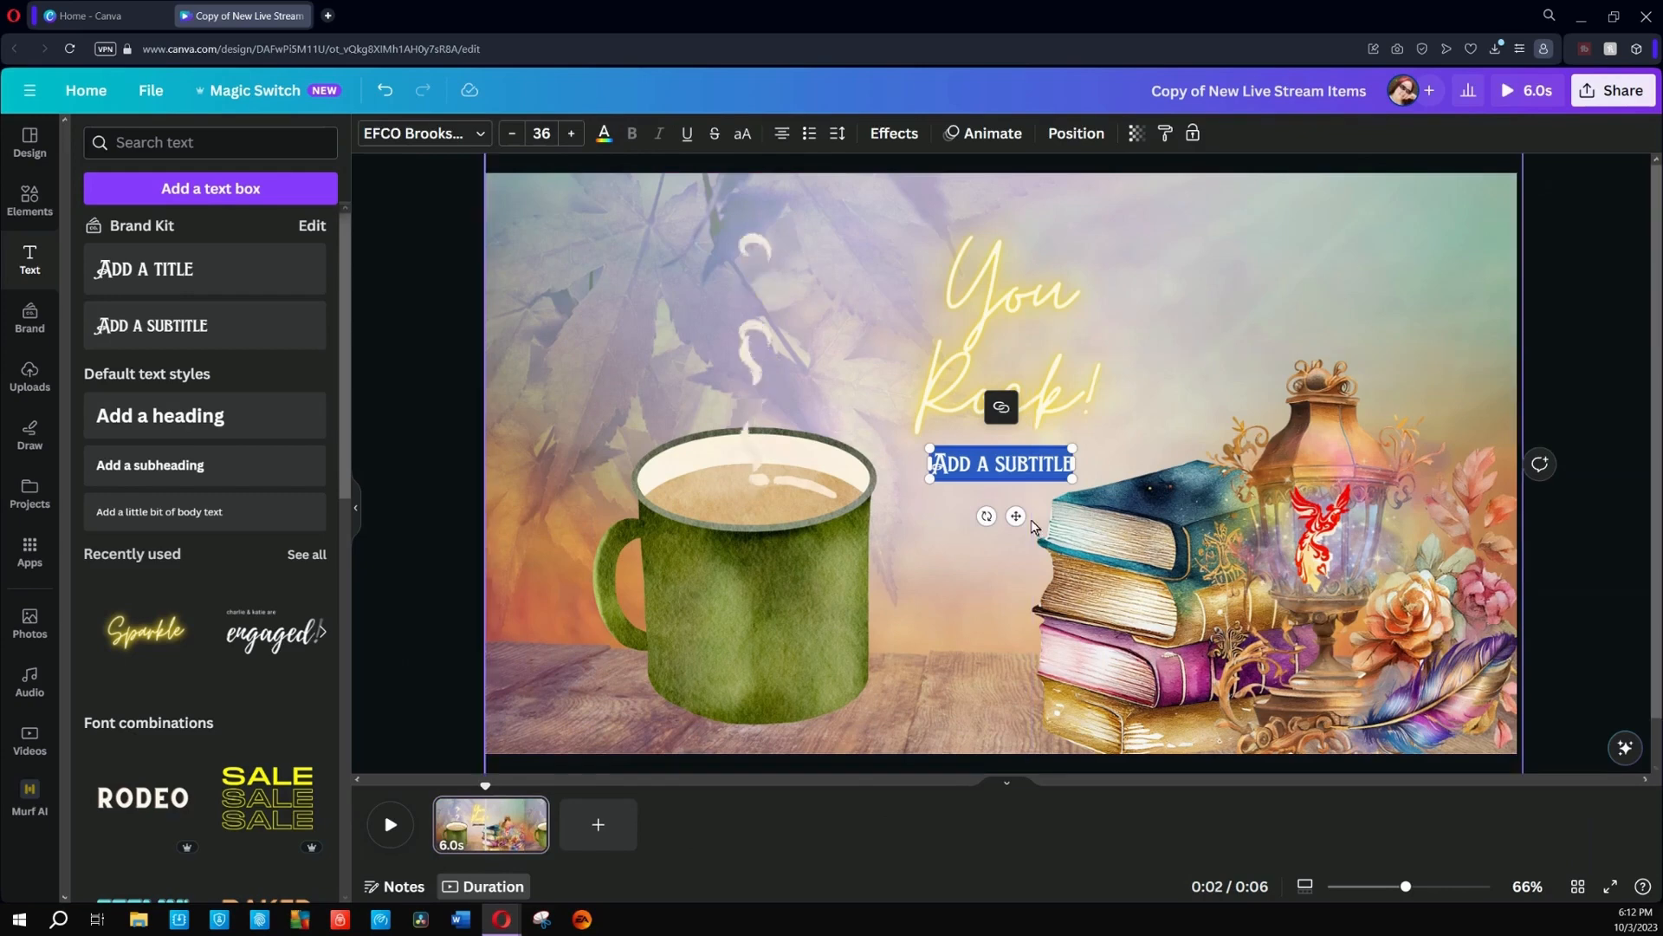
drag(1015, 515, 774, 660)
text(C)
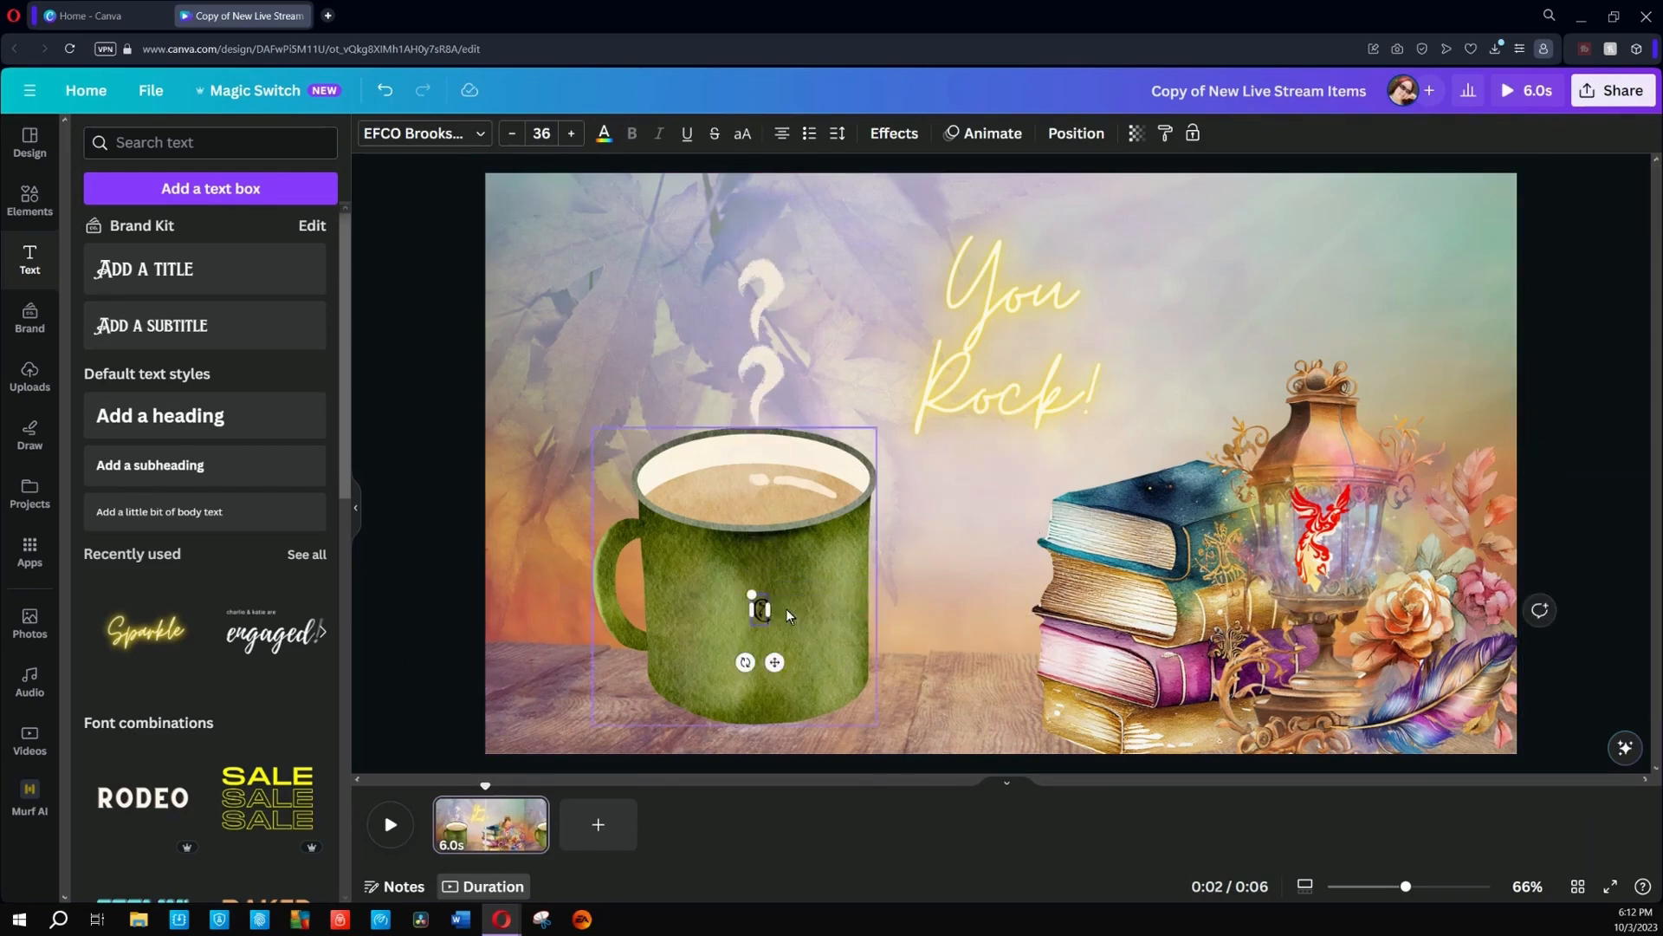
text(up of)
key(BackSpace)
text(')
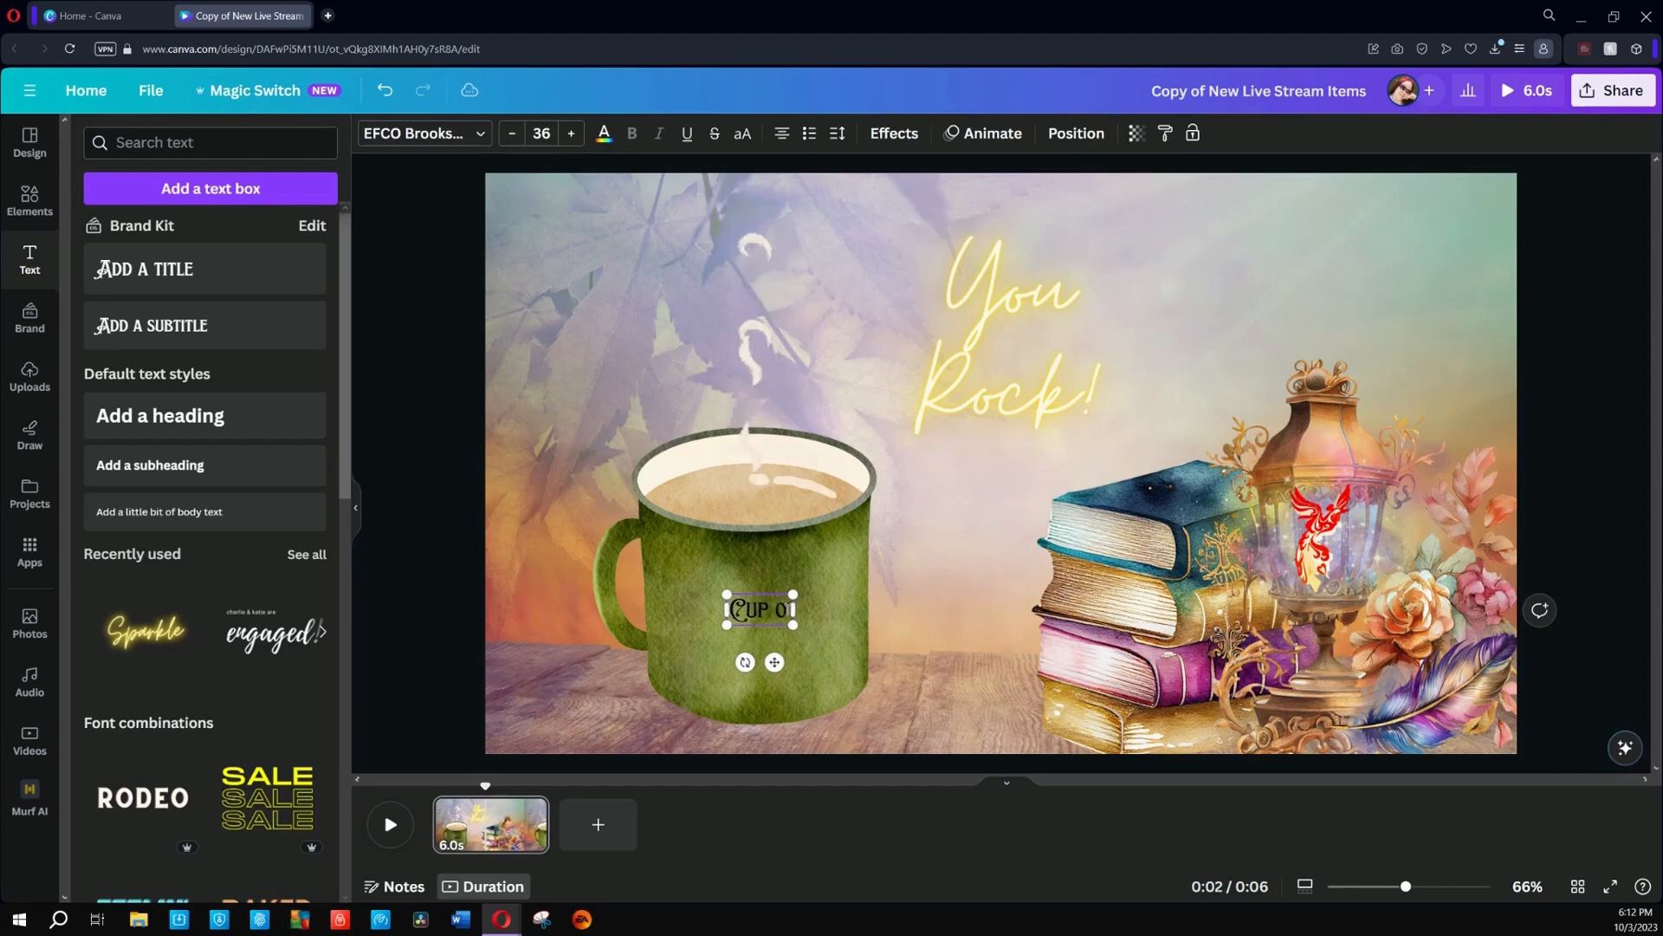
key(Return)
text(Josi)
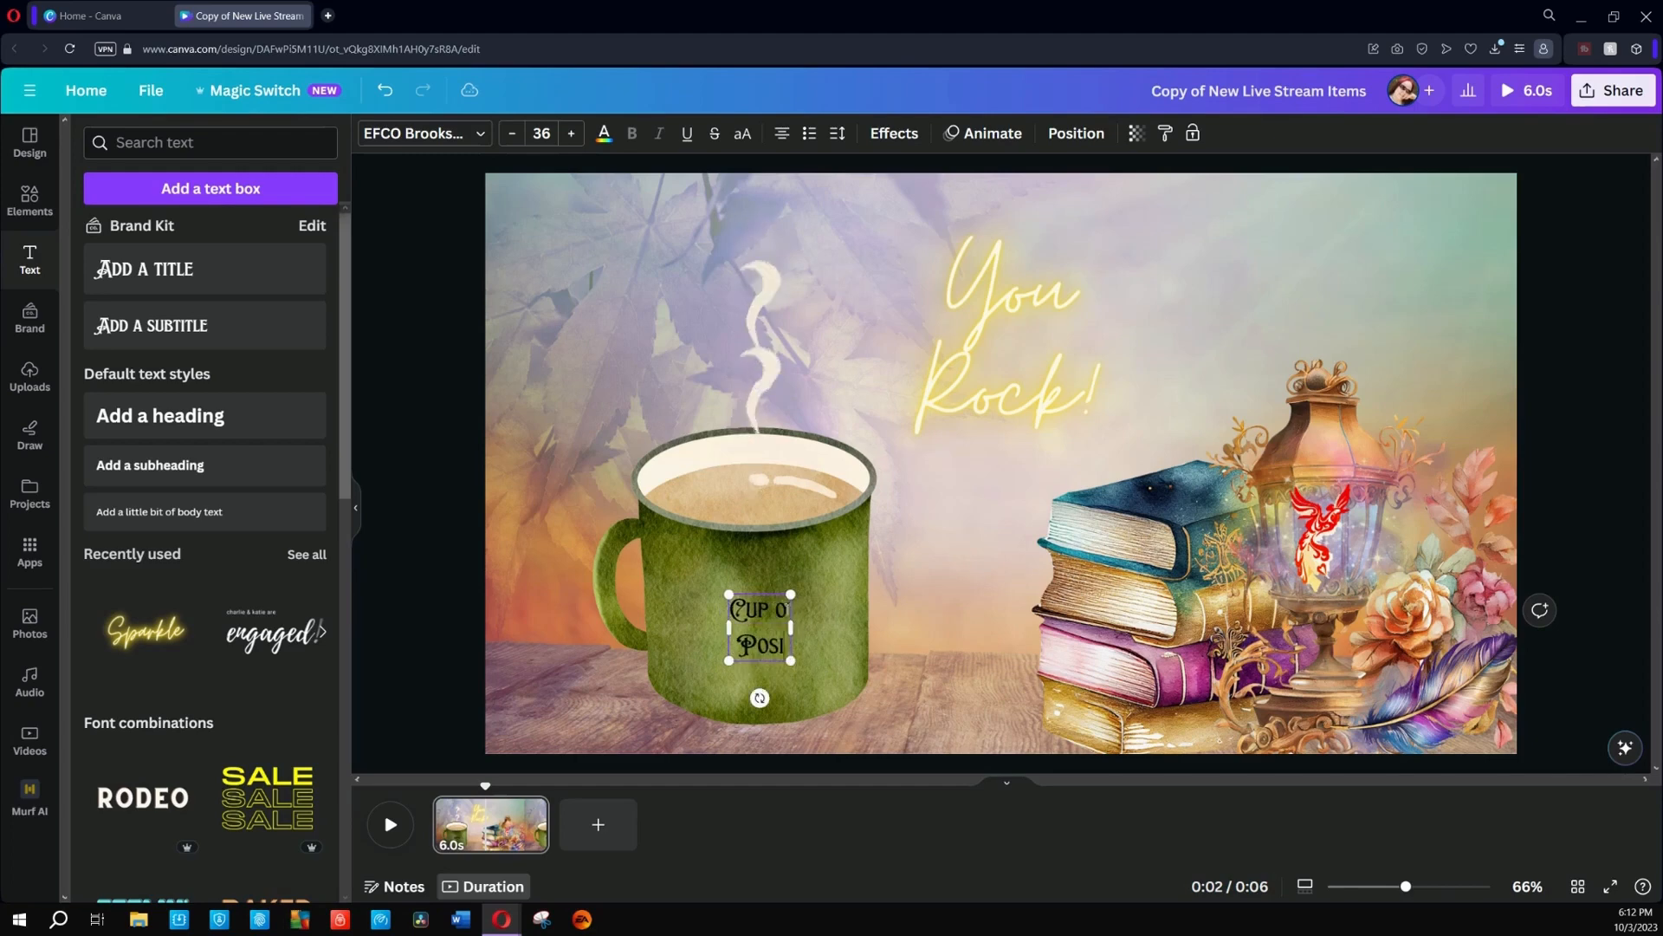
text(tivity)
click(813, 590)
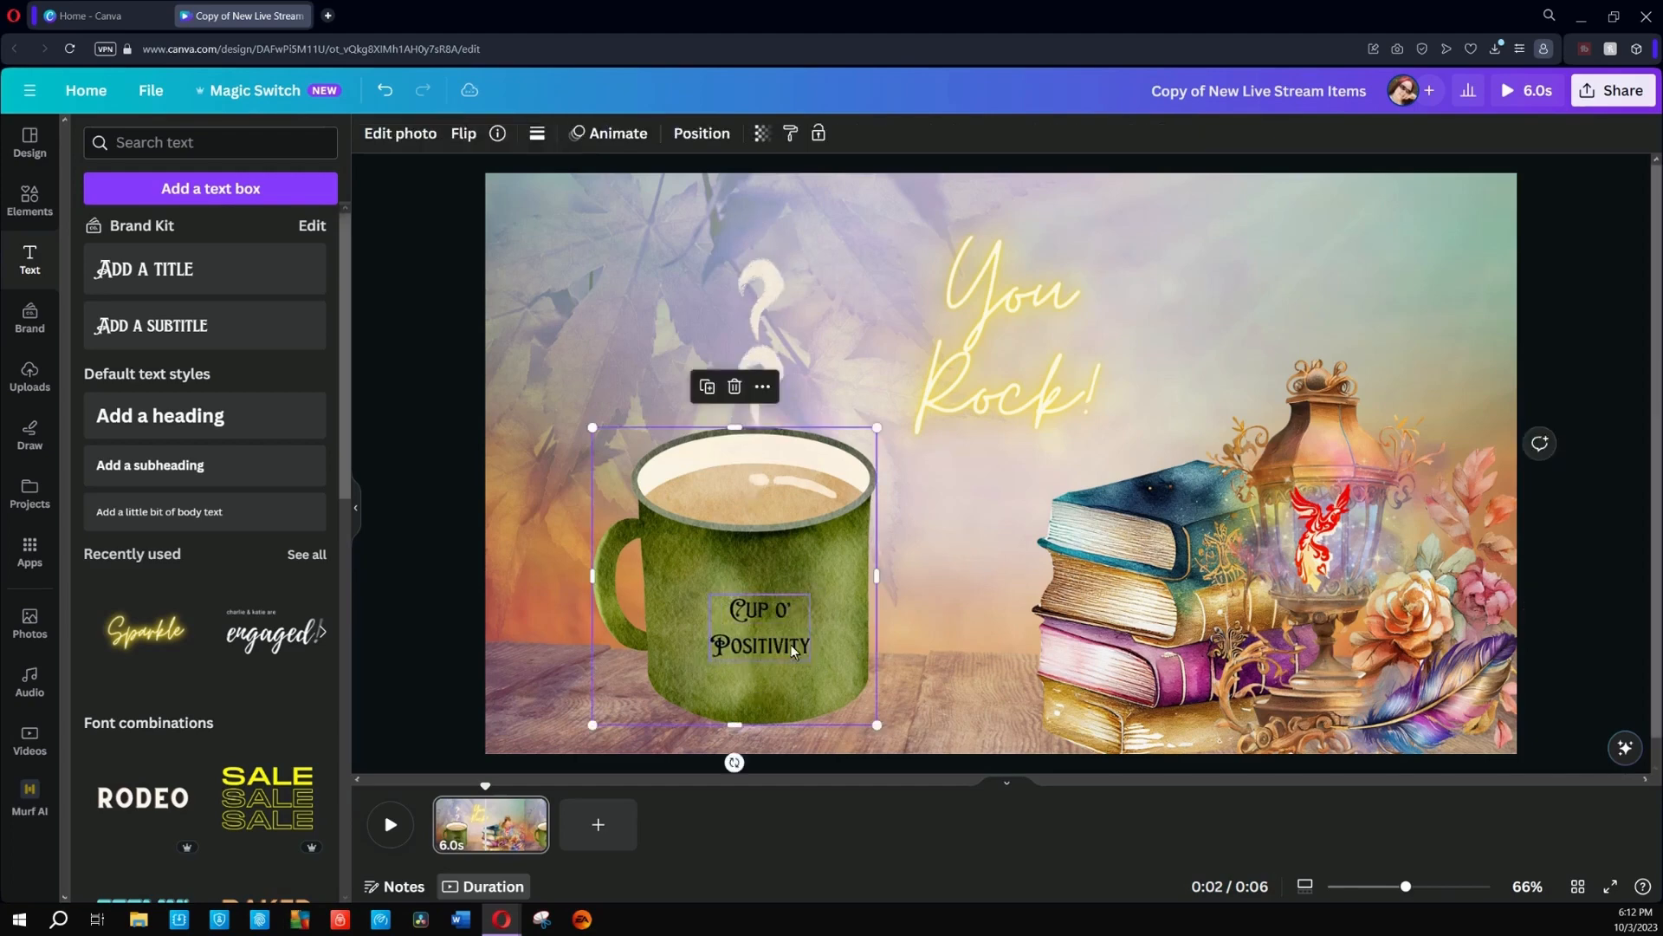
Step: Enlarge the "Cup o' Positivity" text to about size 54 and center it on the front of the mug
click(788, 641)
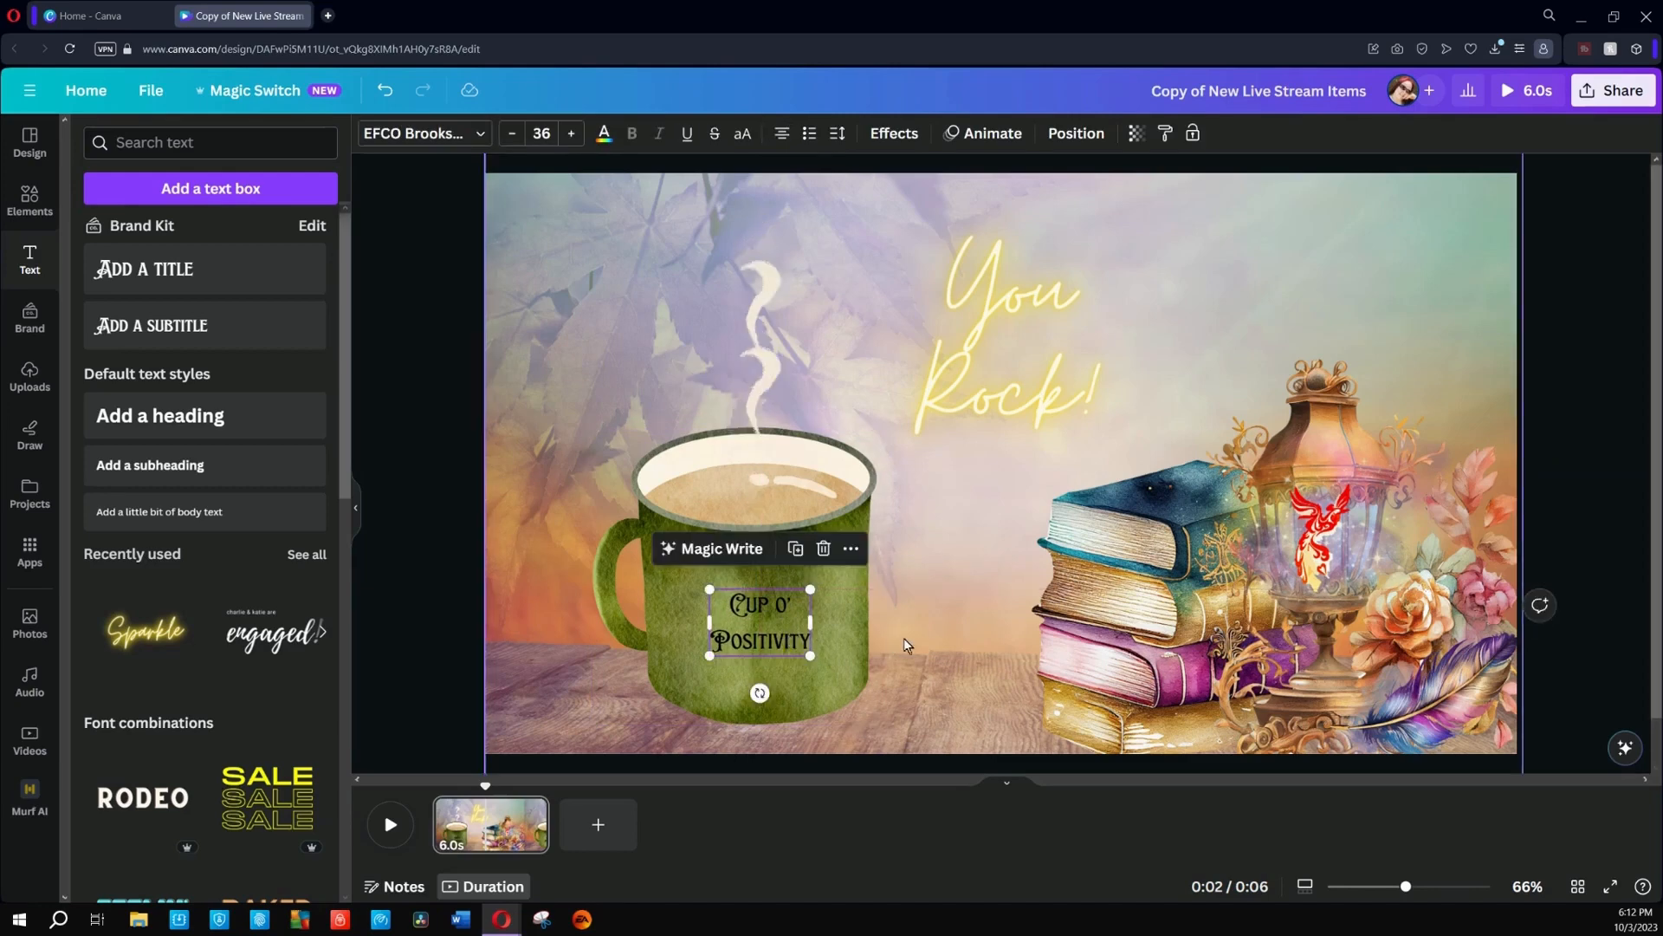
drag(810, 589, 864, 559)
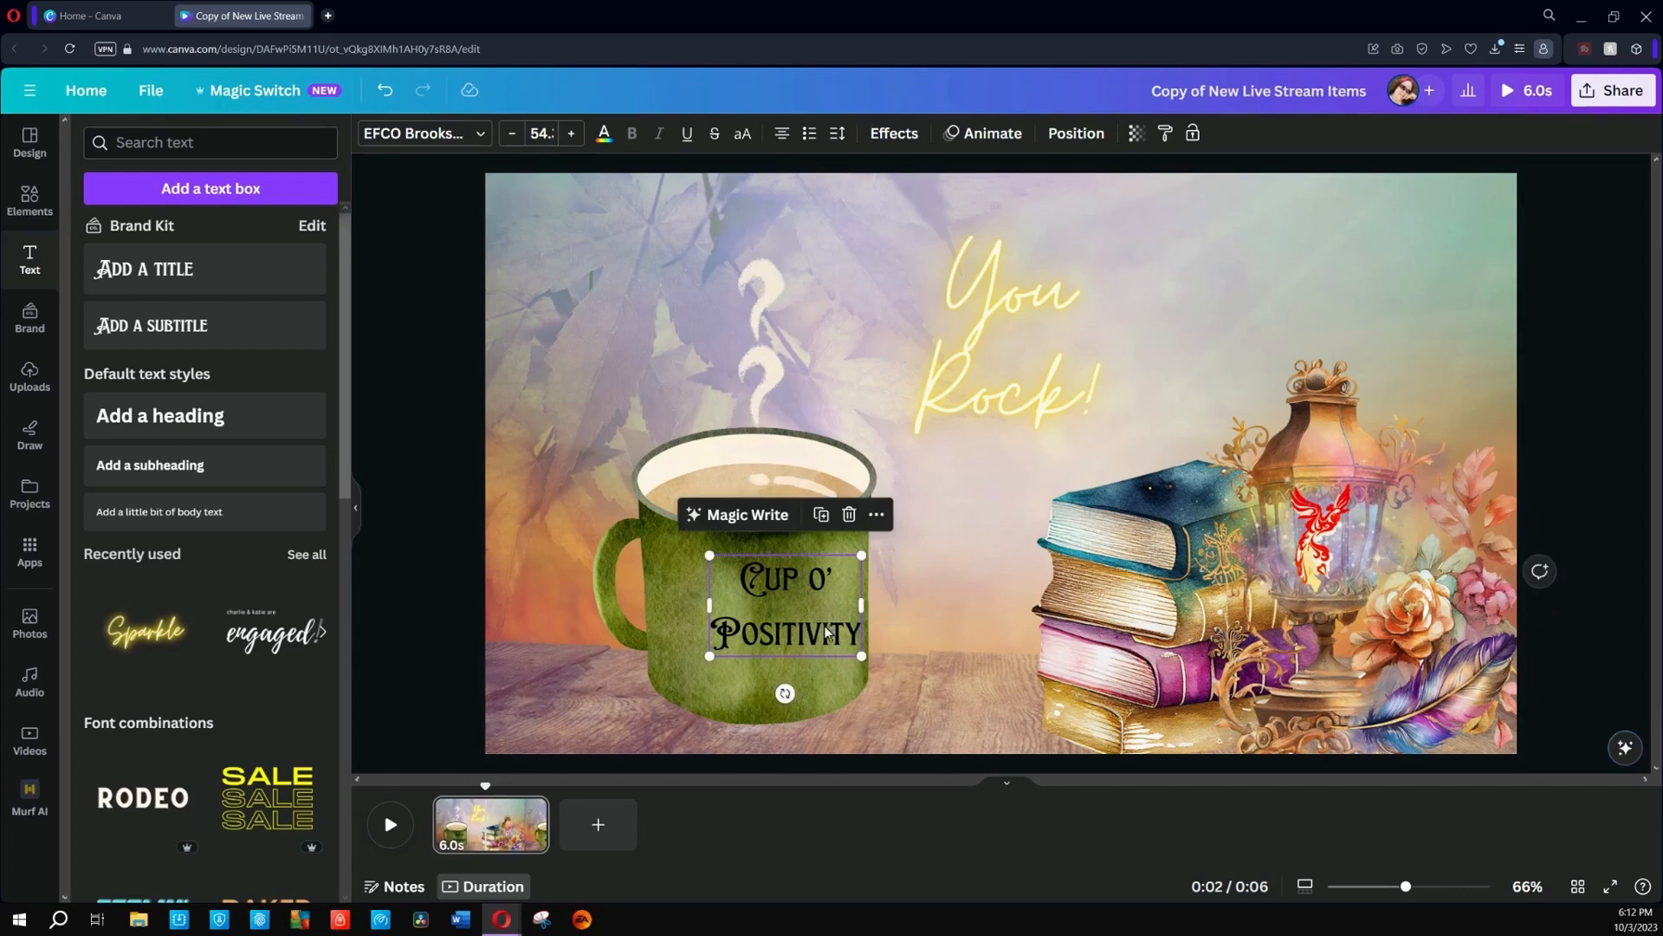
drag(830, 630, 803, 638)
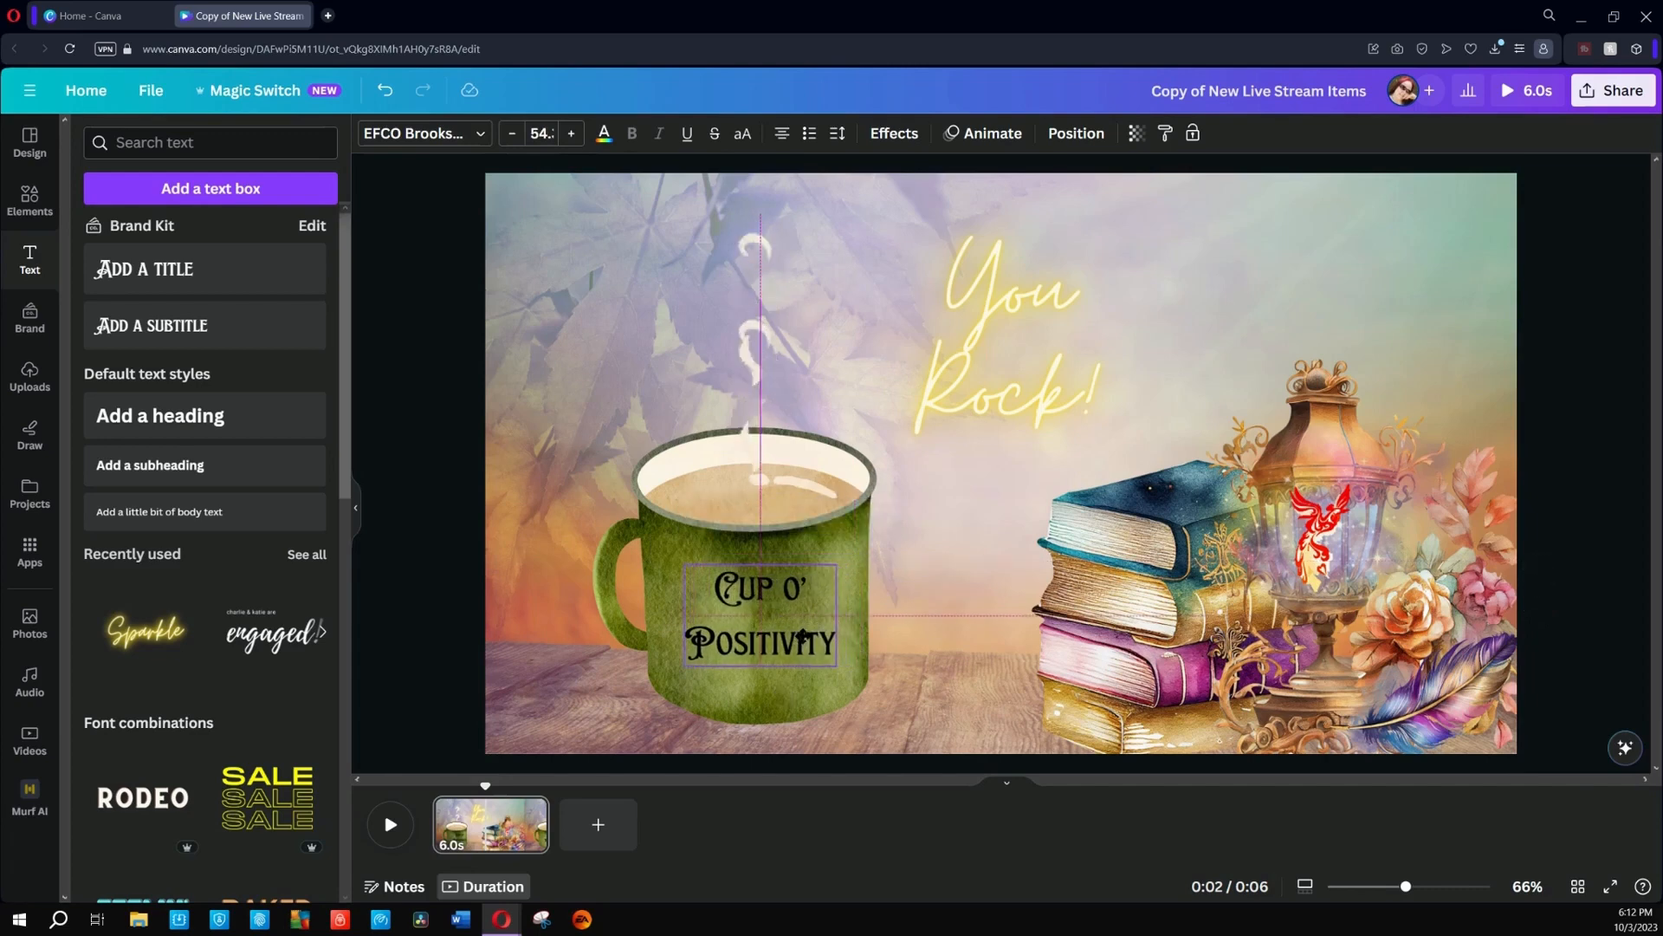
drag(802, 638, 802, 639)
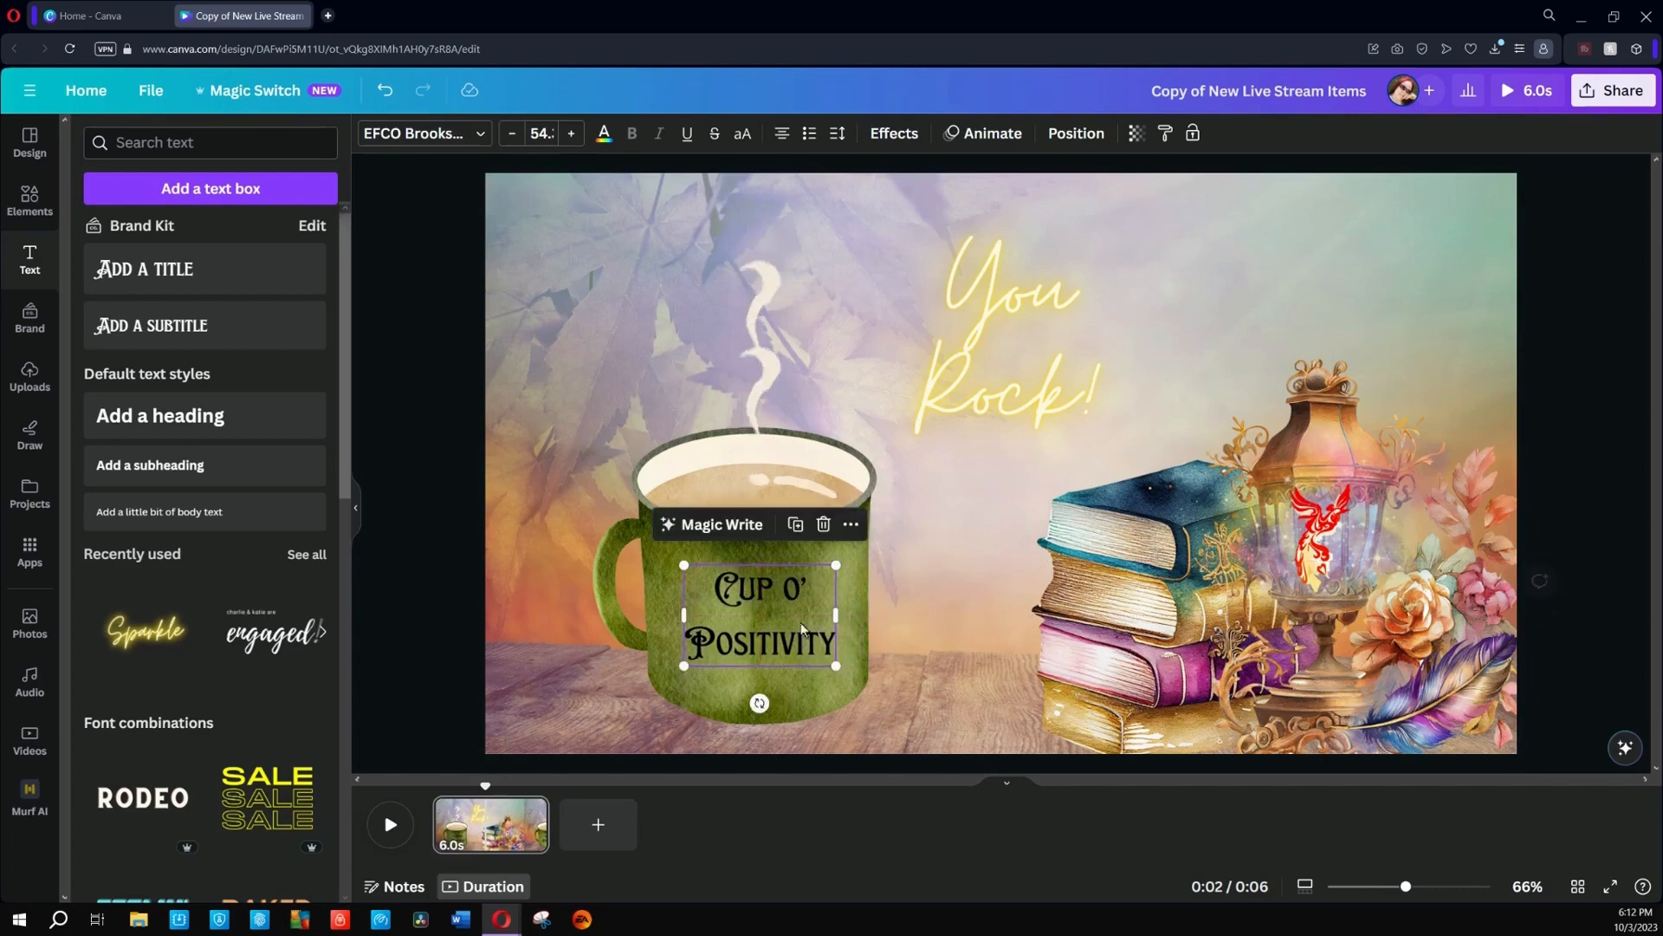
Step: Set the transparency of the "Cup o' Positivity" text to about 54 so it blends into the mug
click(1136, 134)
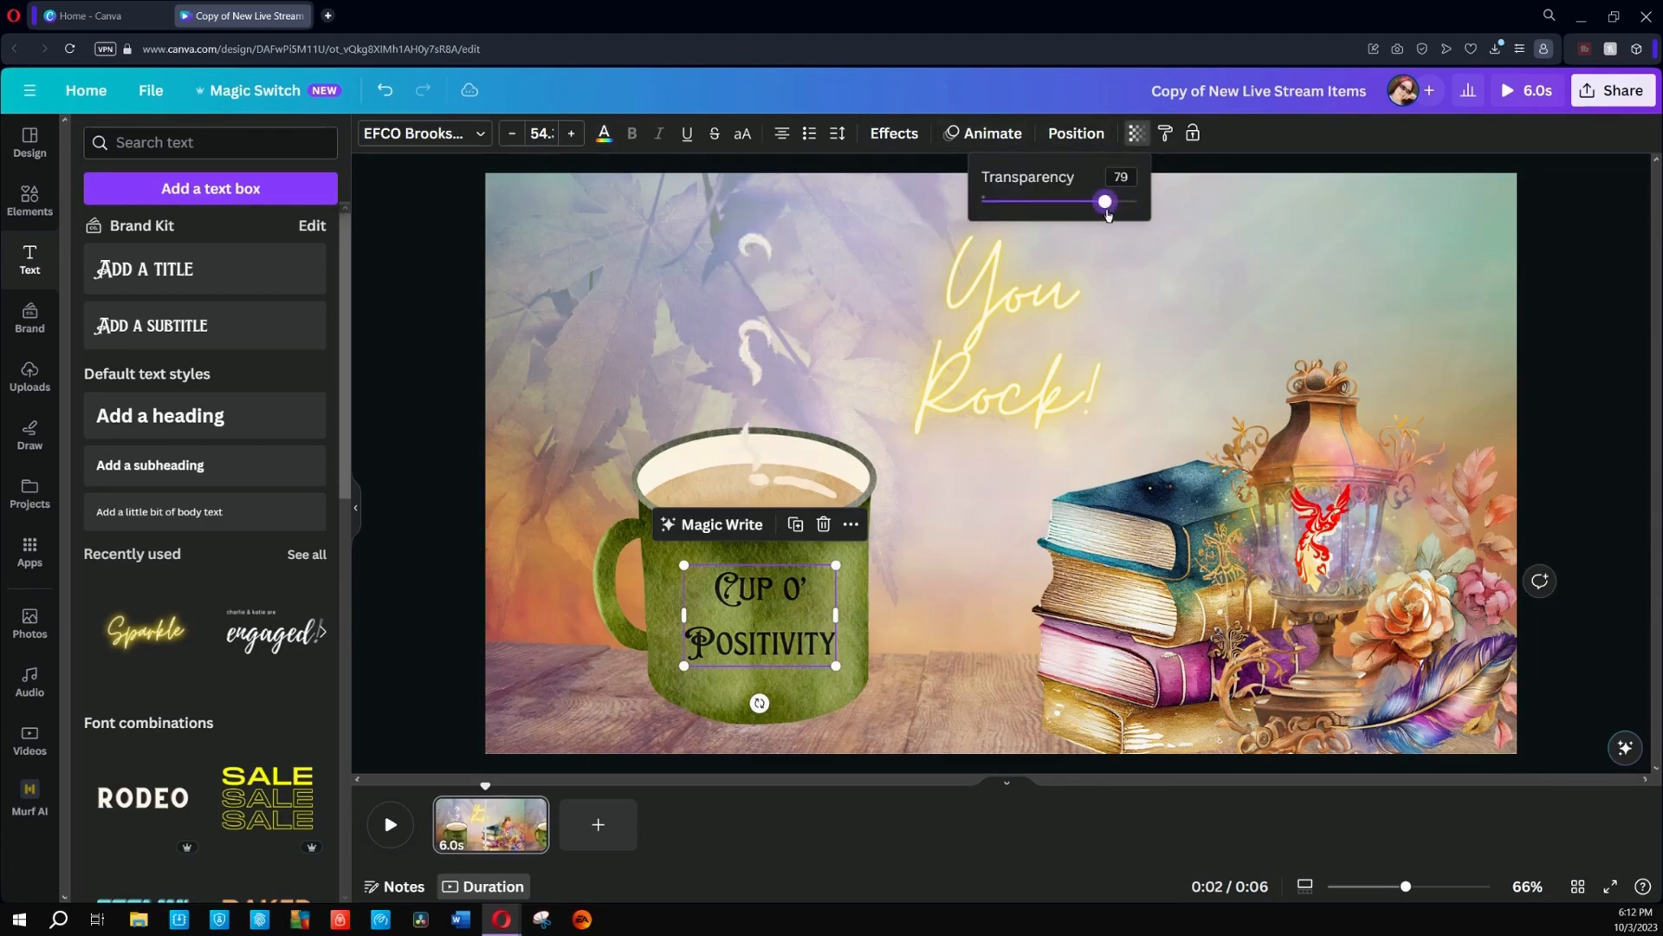
drag(1097, 215, 1071, 219)
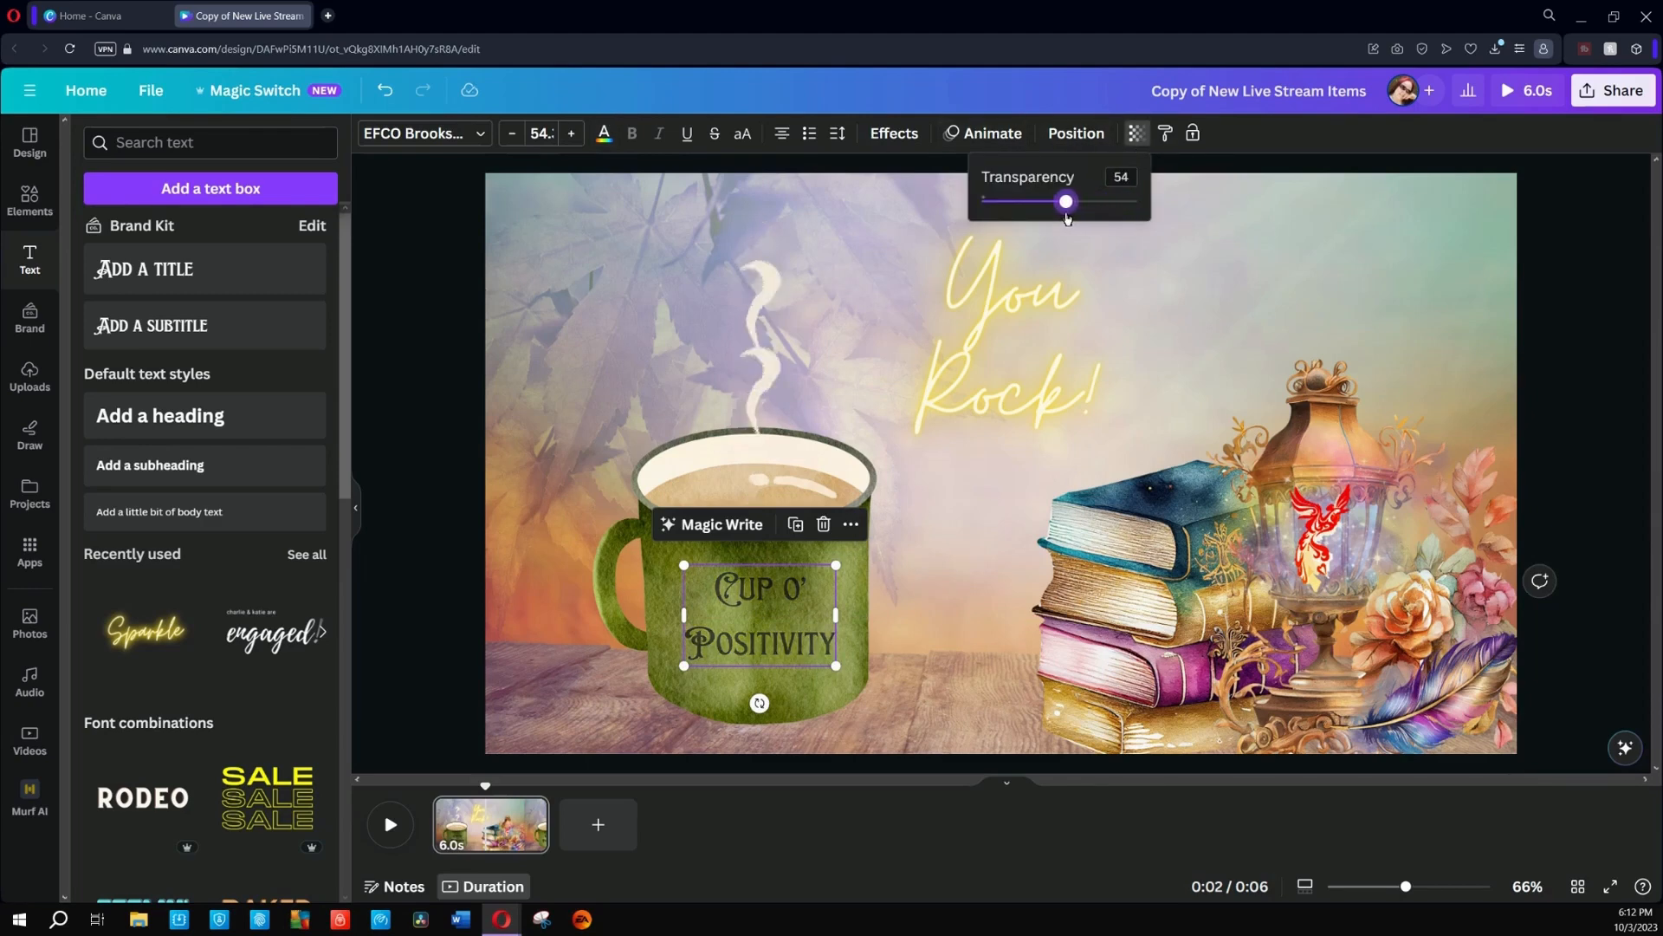
Step: Recolor the "You Rock!" text, trying dark blue and light purple before choosing the deep purple from the photo colors
click(1073, 450)
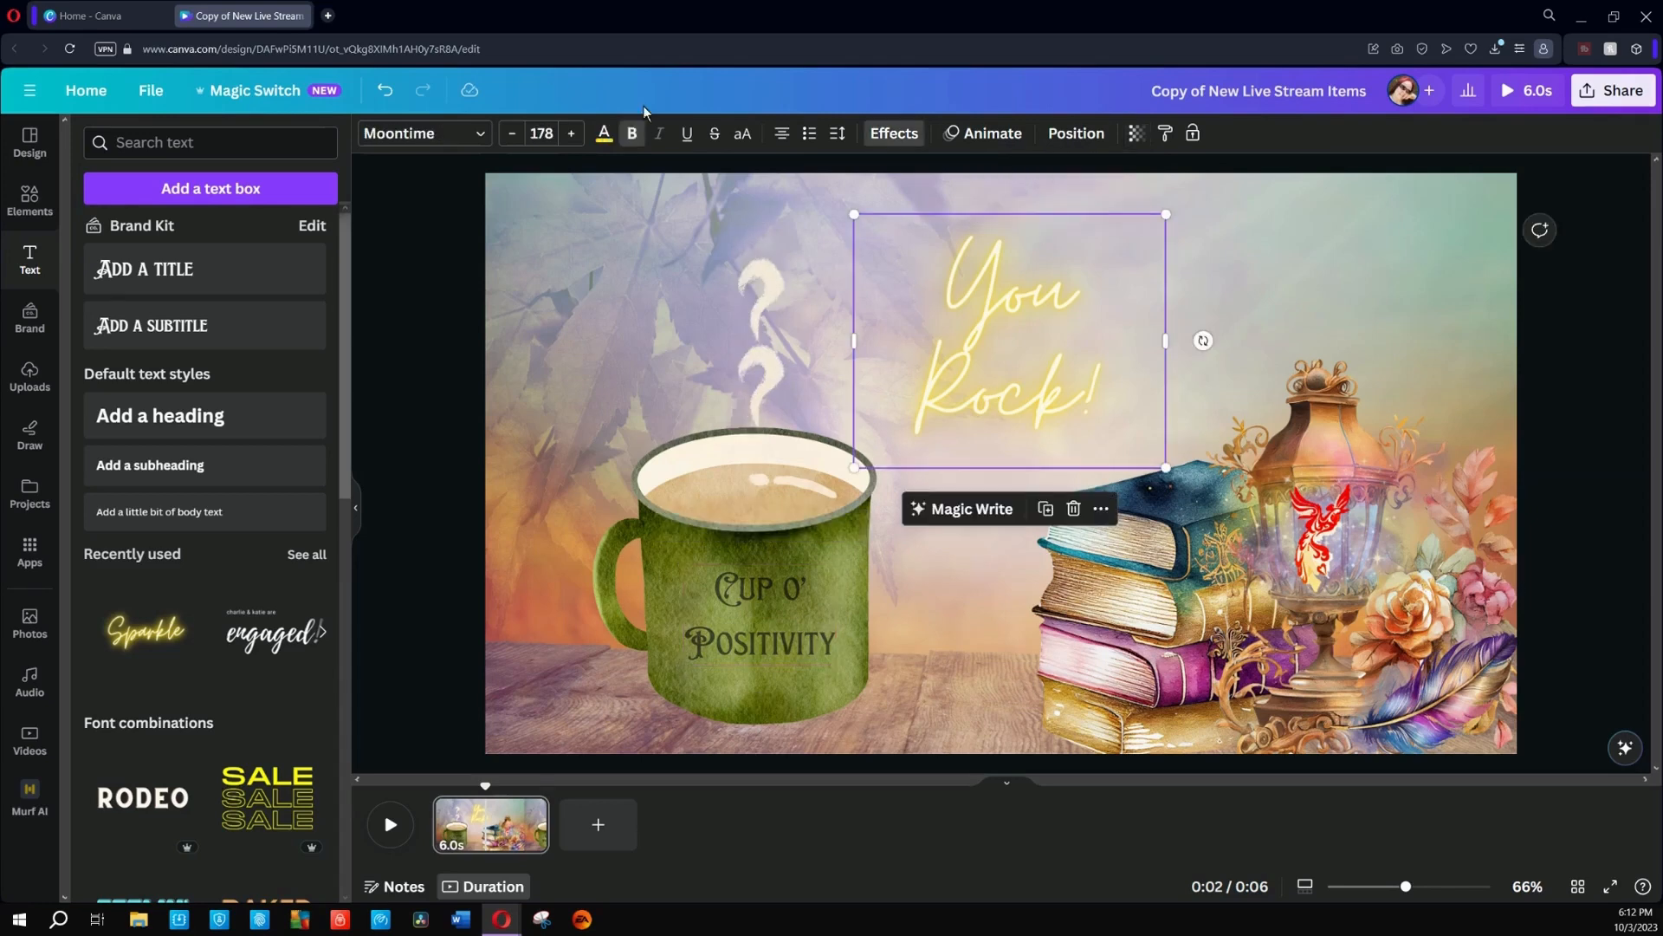
click(605, 135)
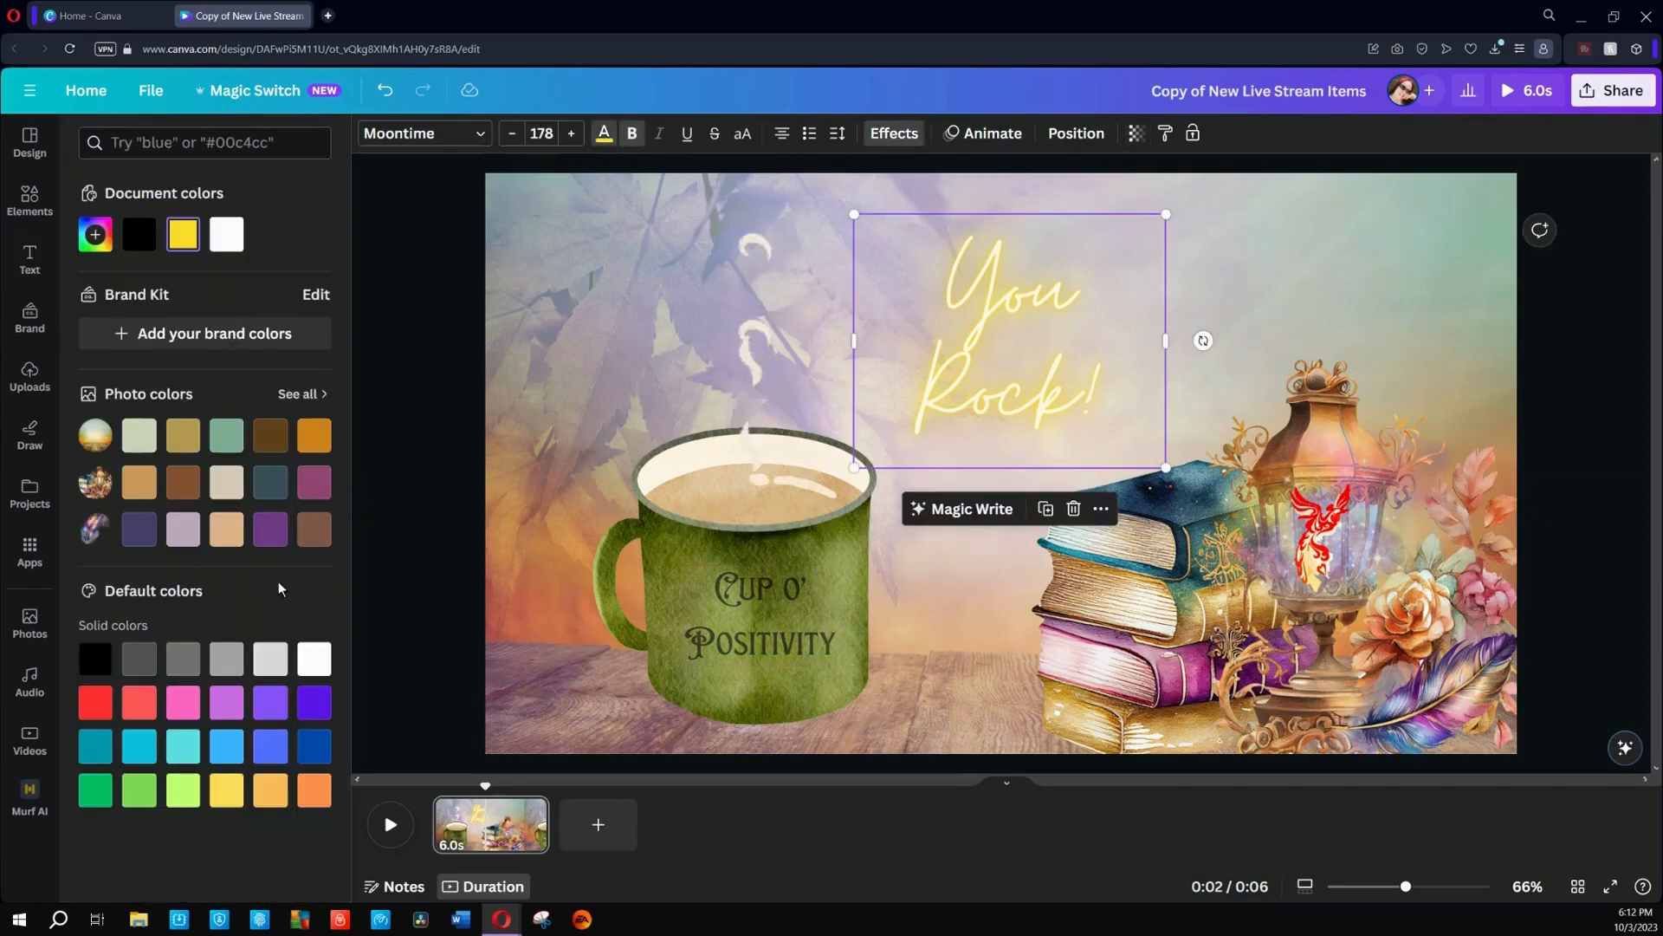
click(323, 759)
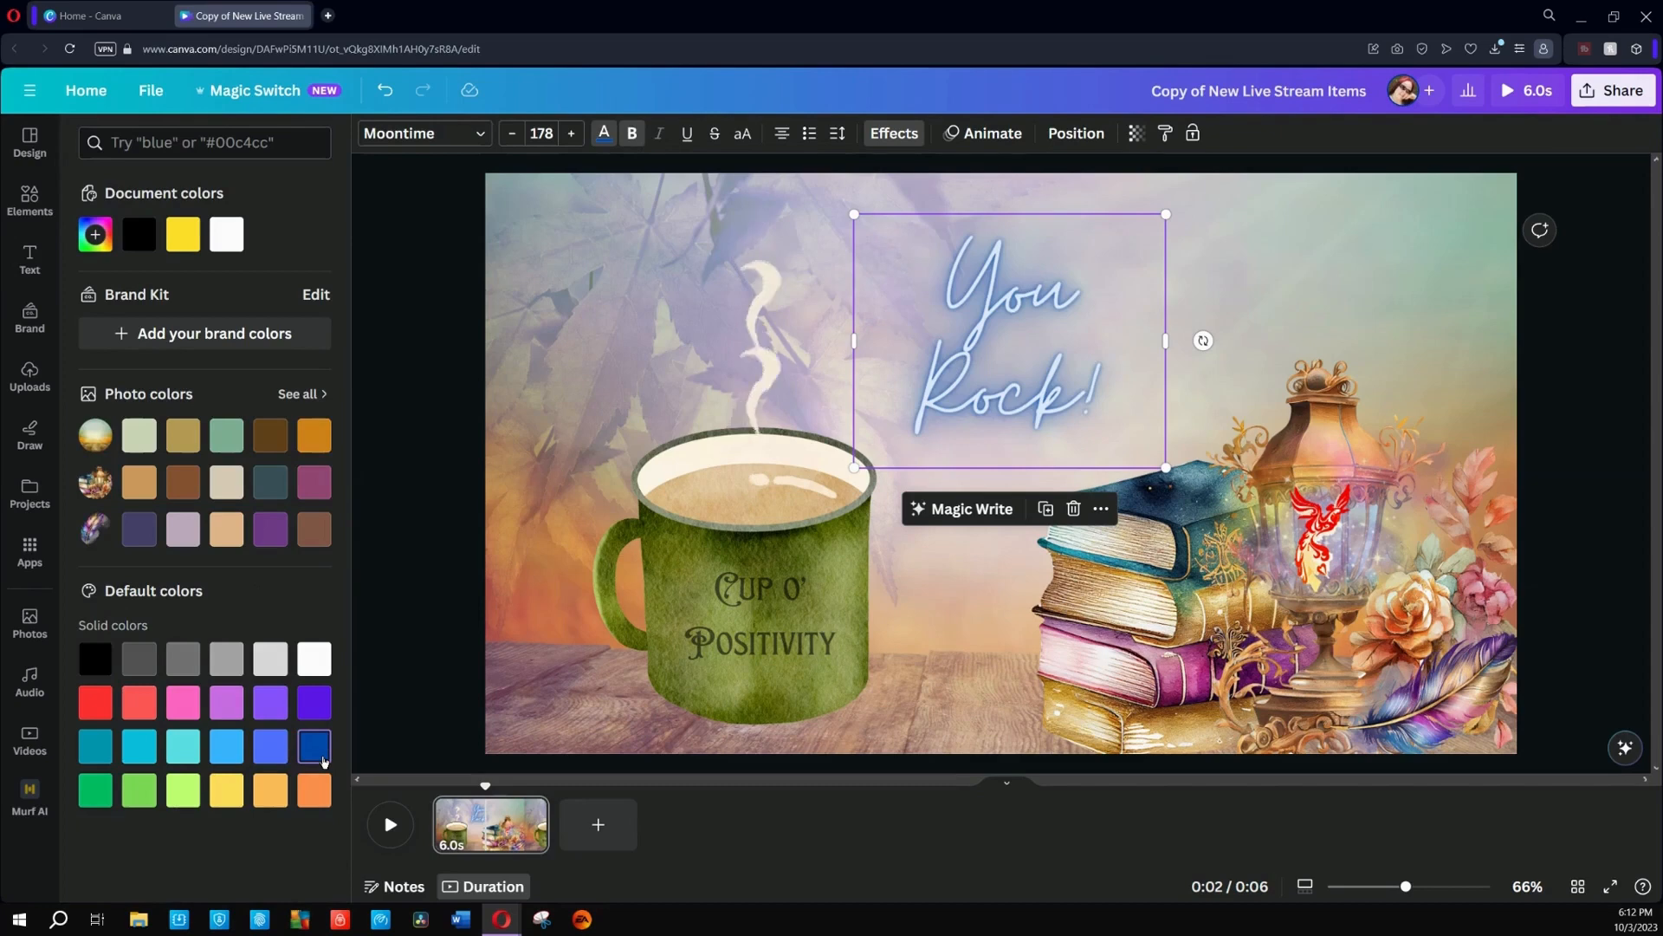
click(316, 394)
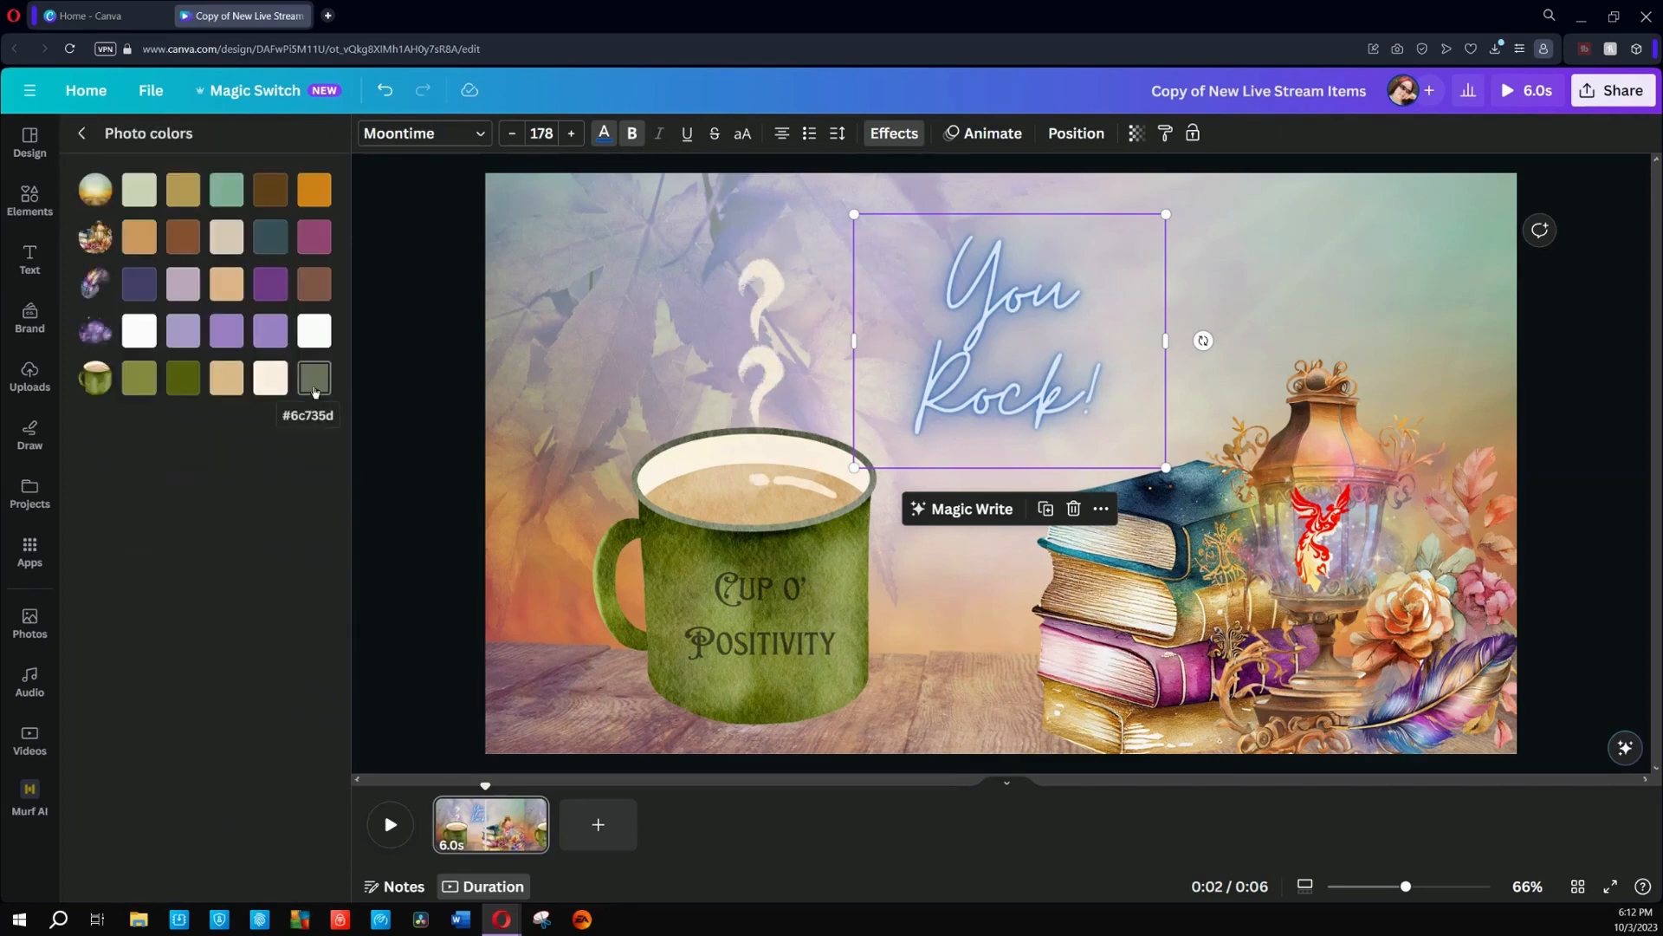
click(273, 331)
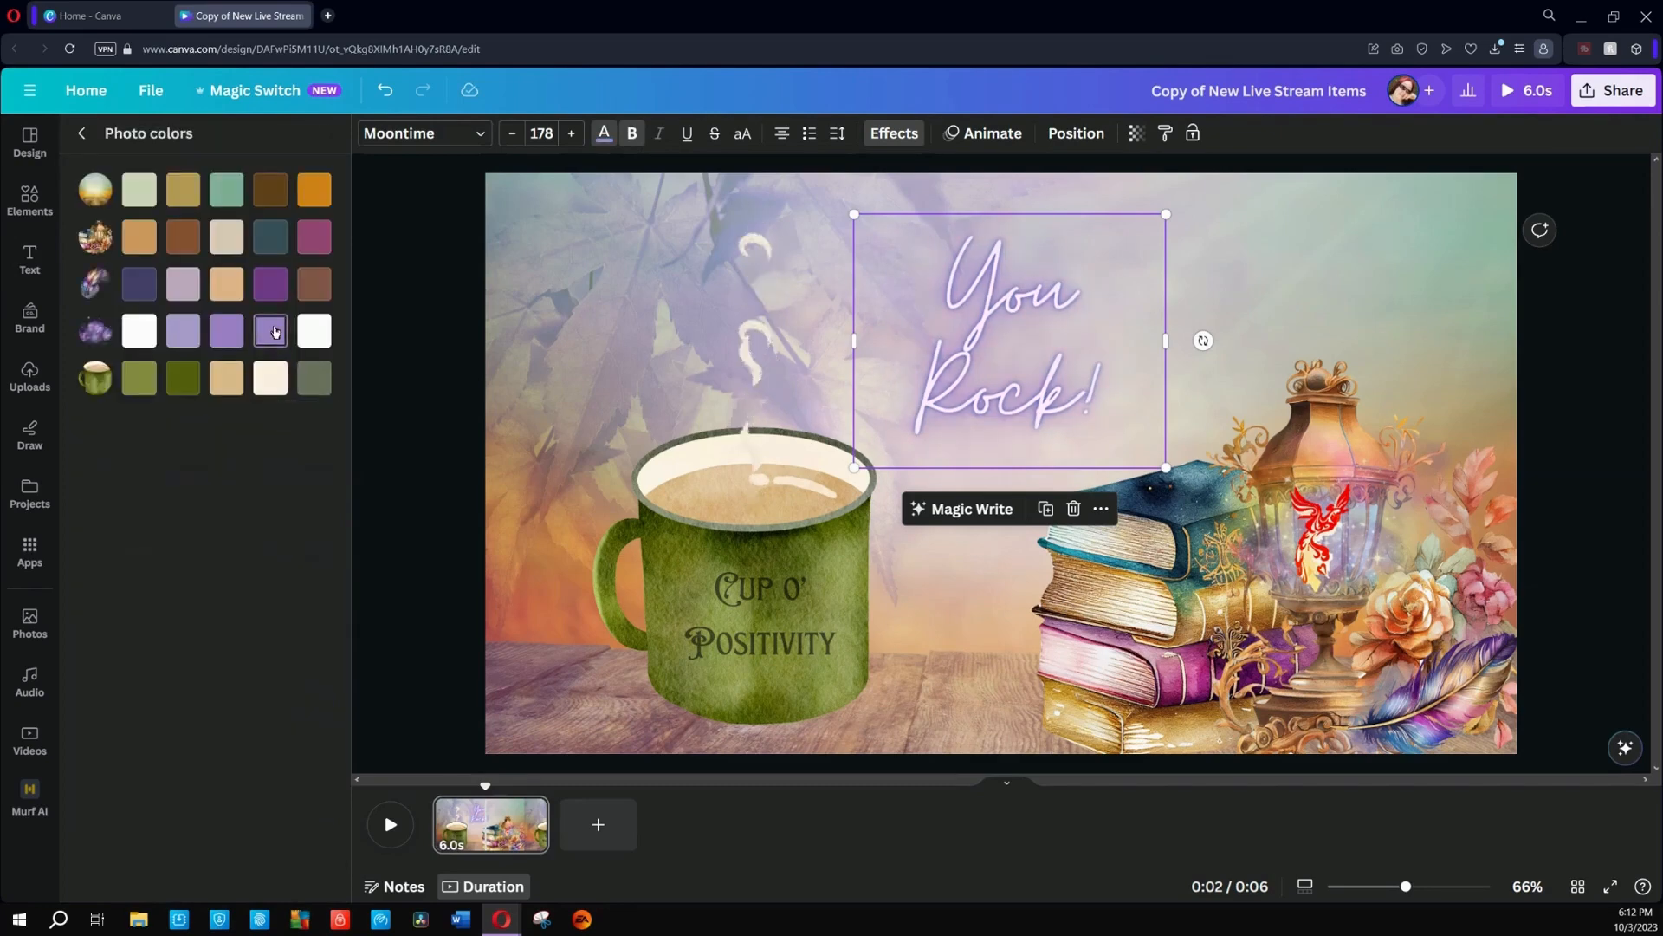
click(272, 287)
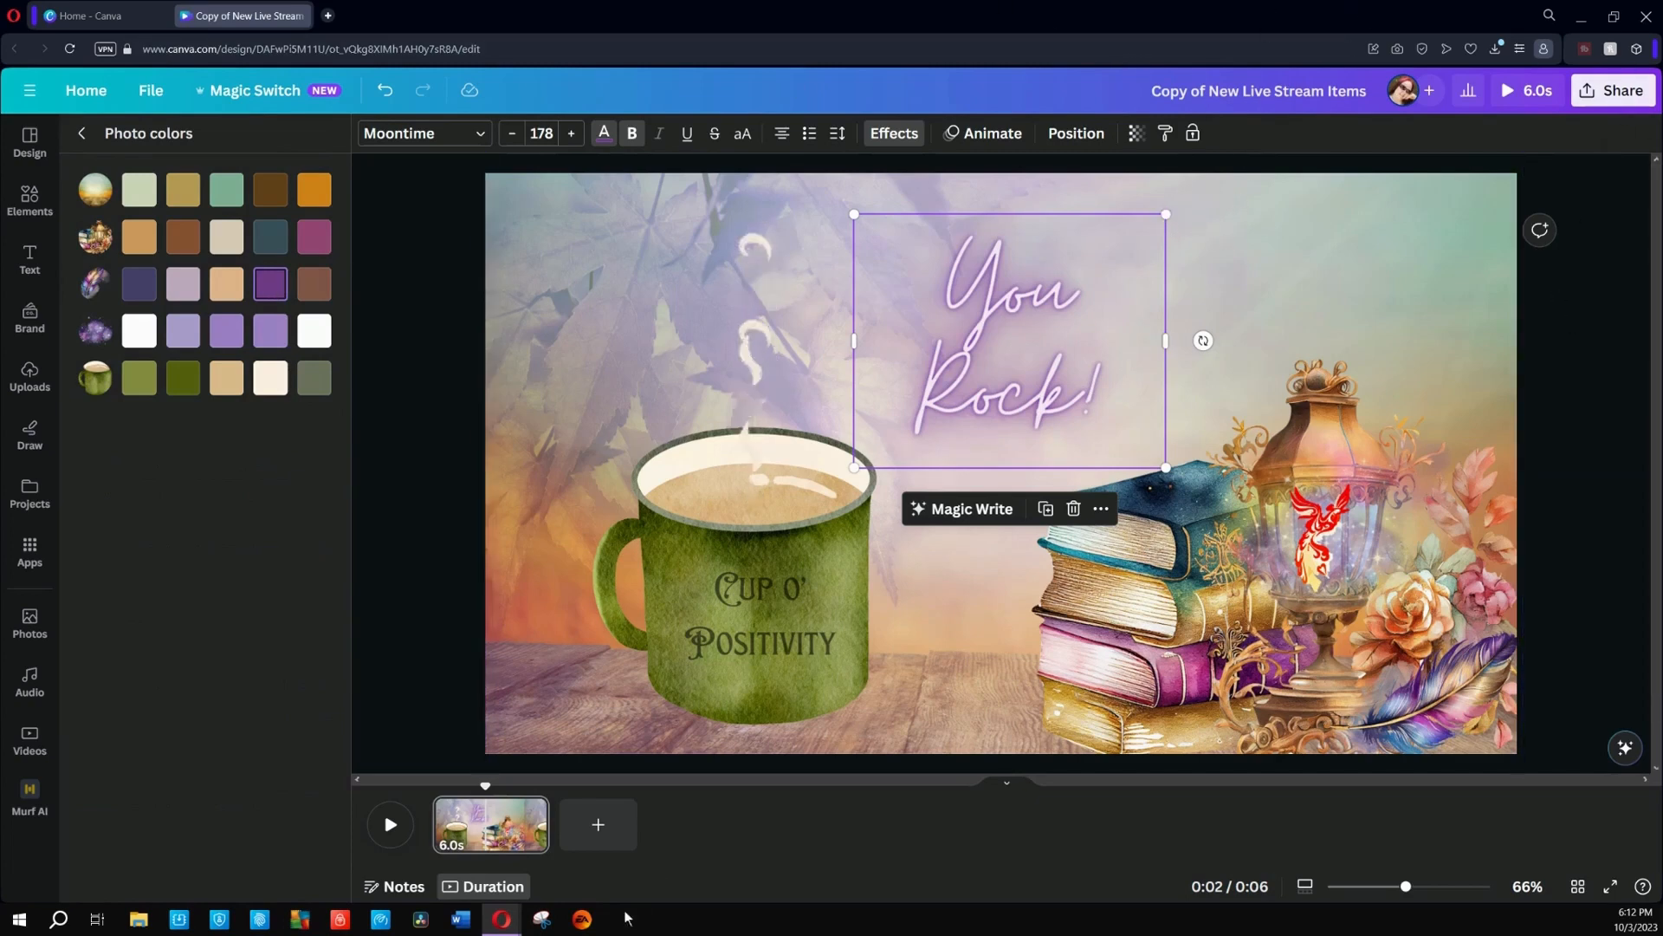
Step: Duplicate the page and change the glowing text on the copy to "Let's jam!"
right_click(491, 823)
click(572, 577)
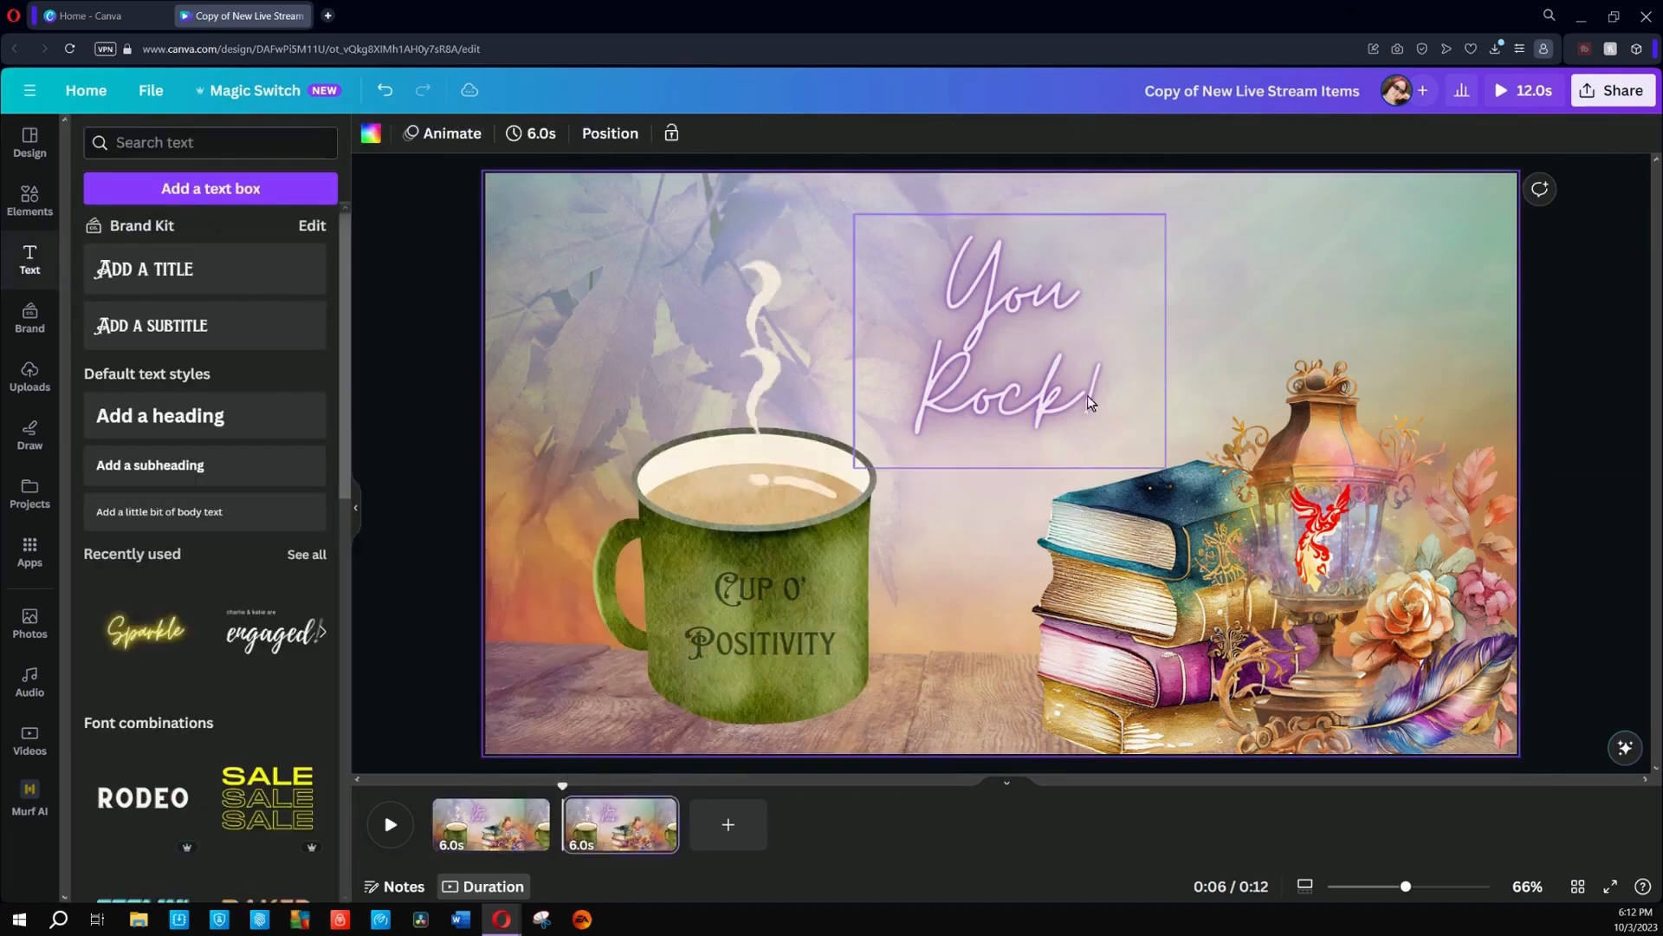
double_click(1006, 366)
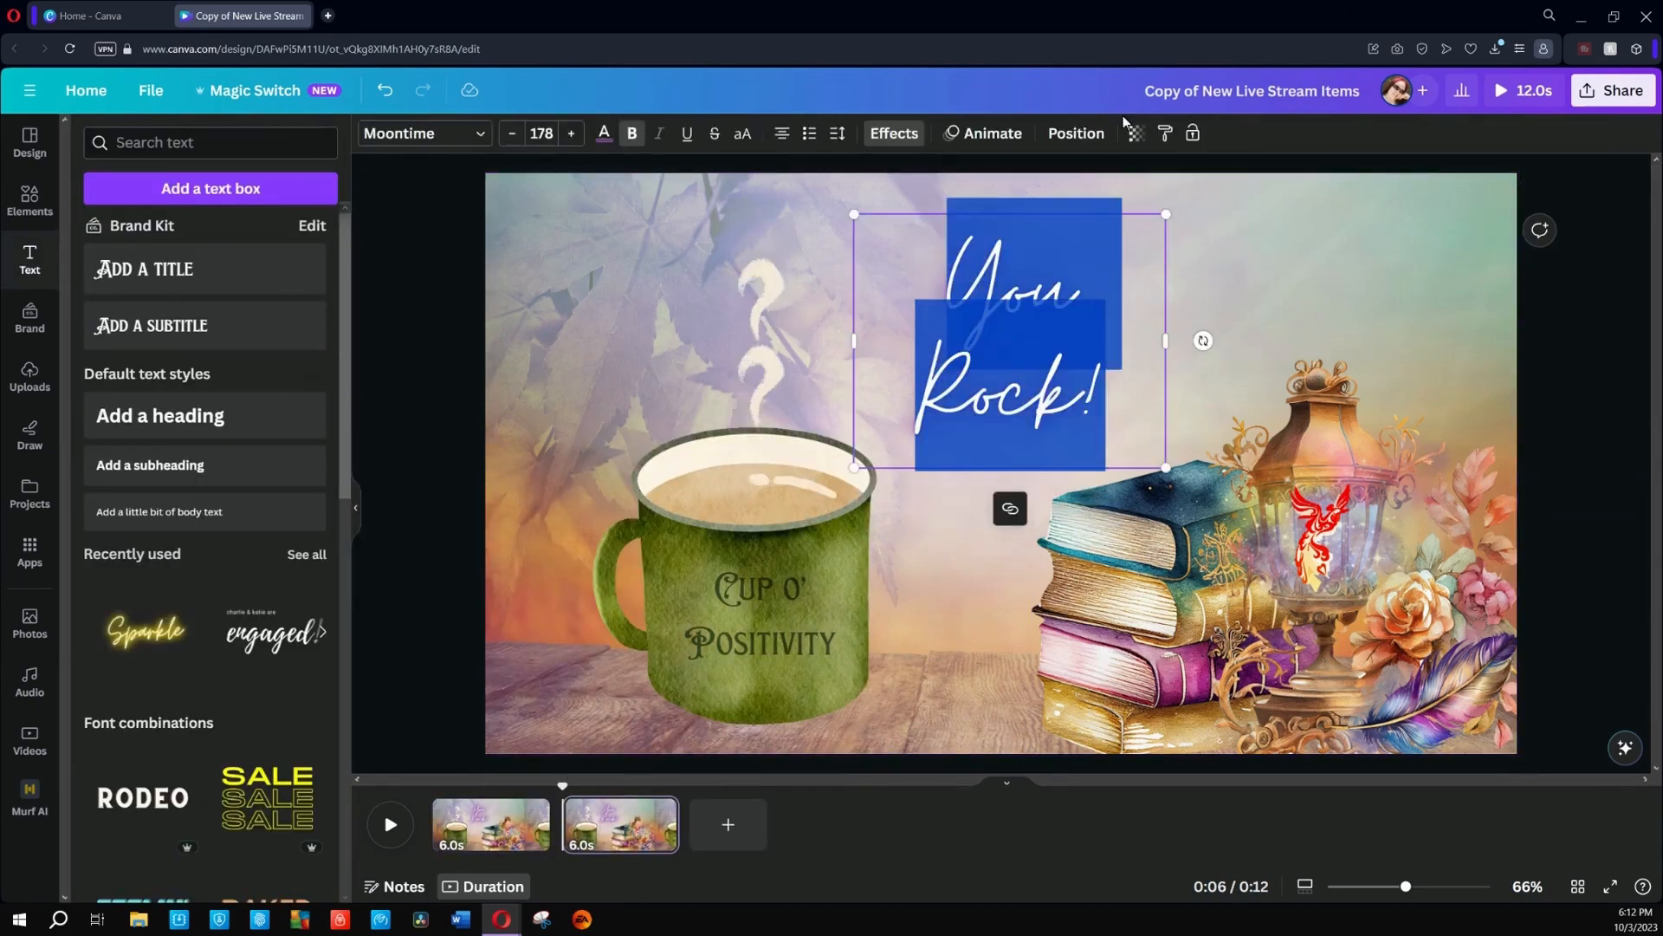
text(Let's)
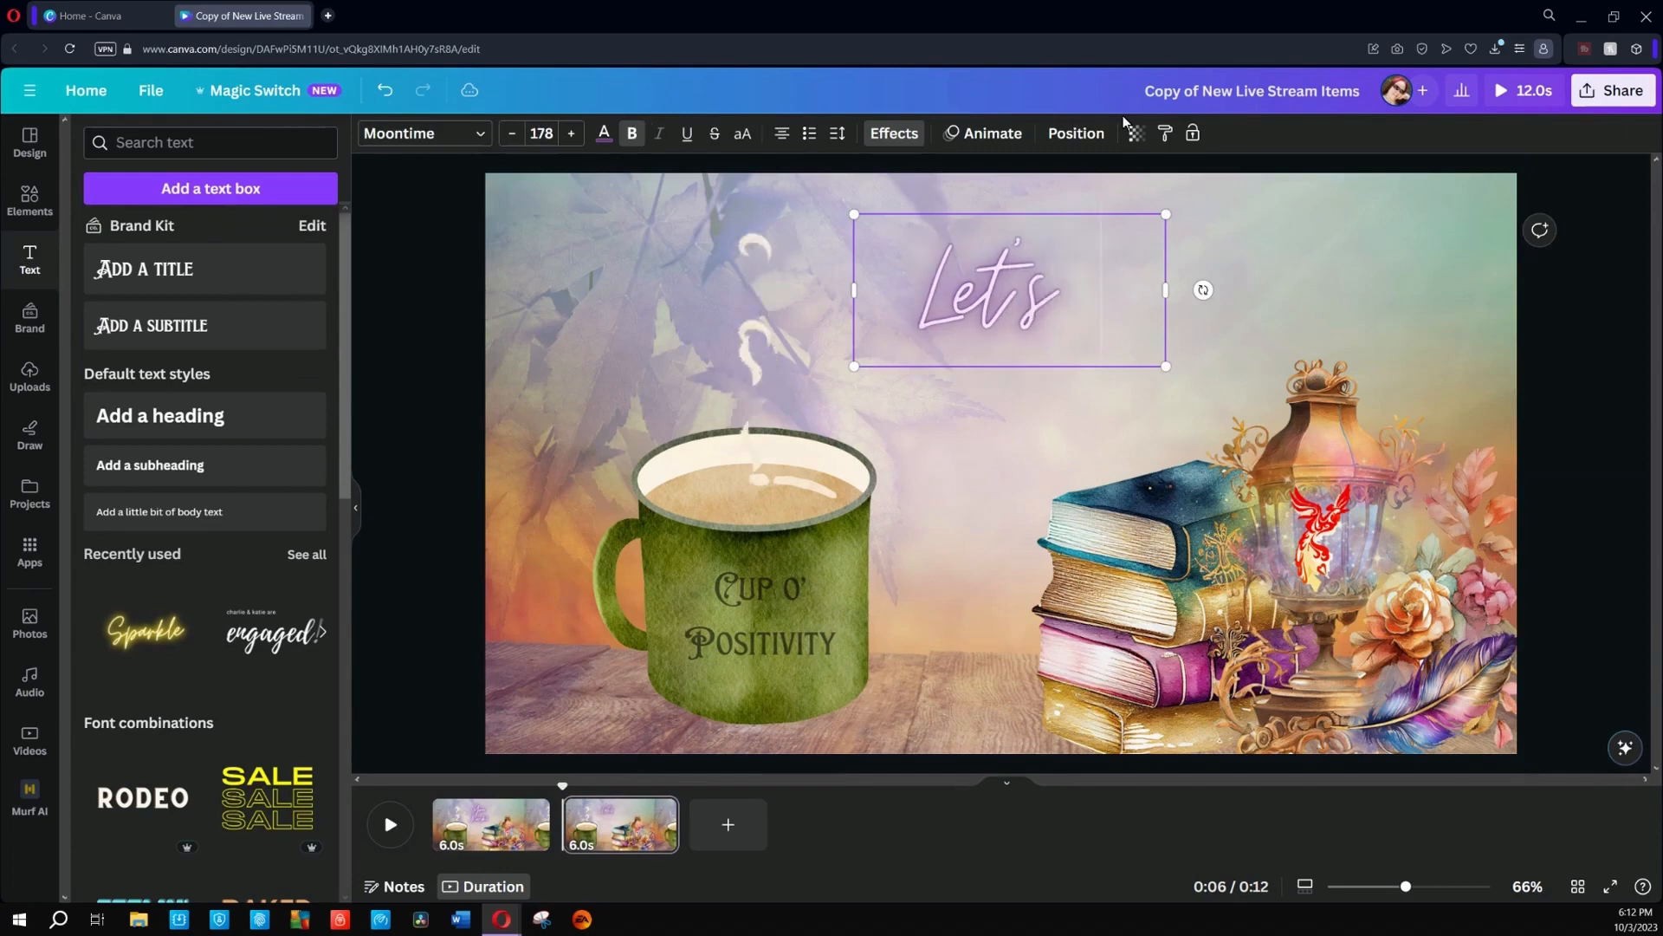
text( jam!)
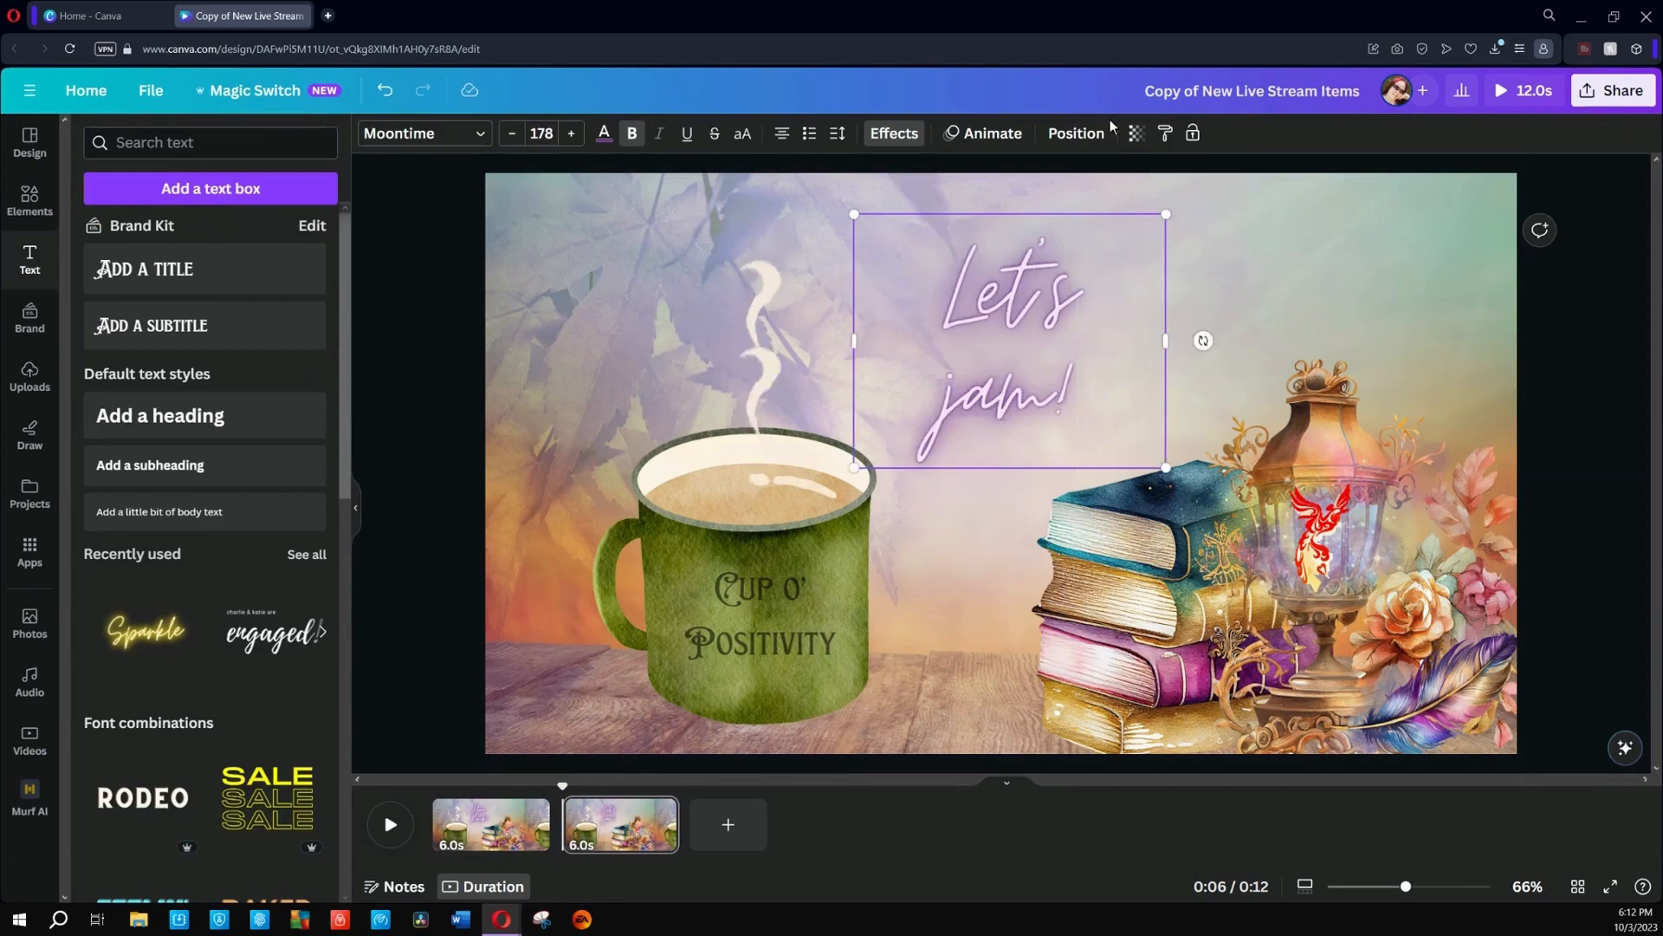
Step: Move the "Let's jam!" page ahead of the "You Rock!" page and shorten its duration to 5.0 seconds
click(490, 825)
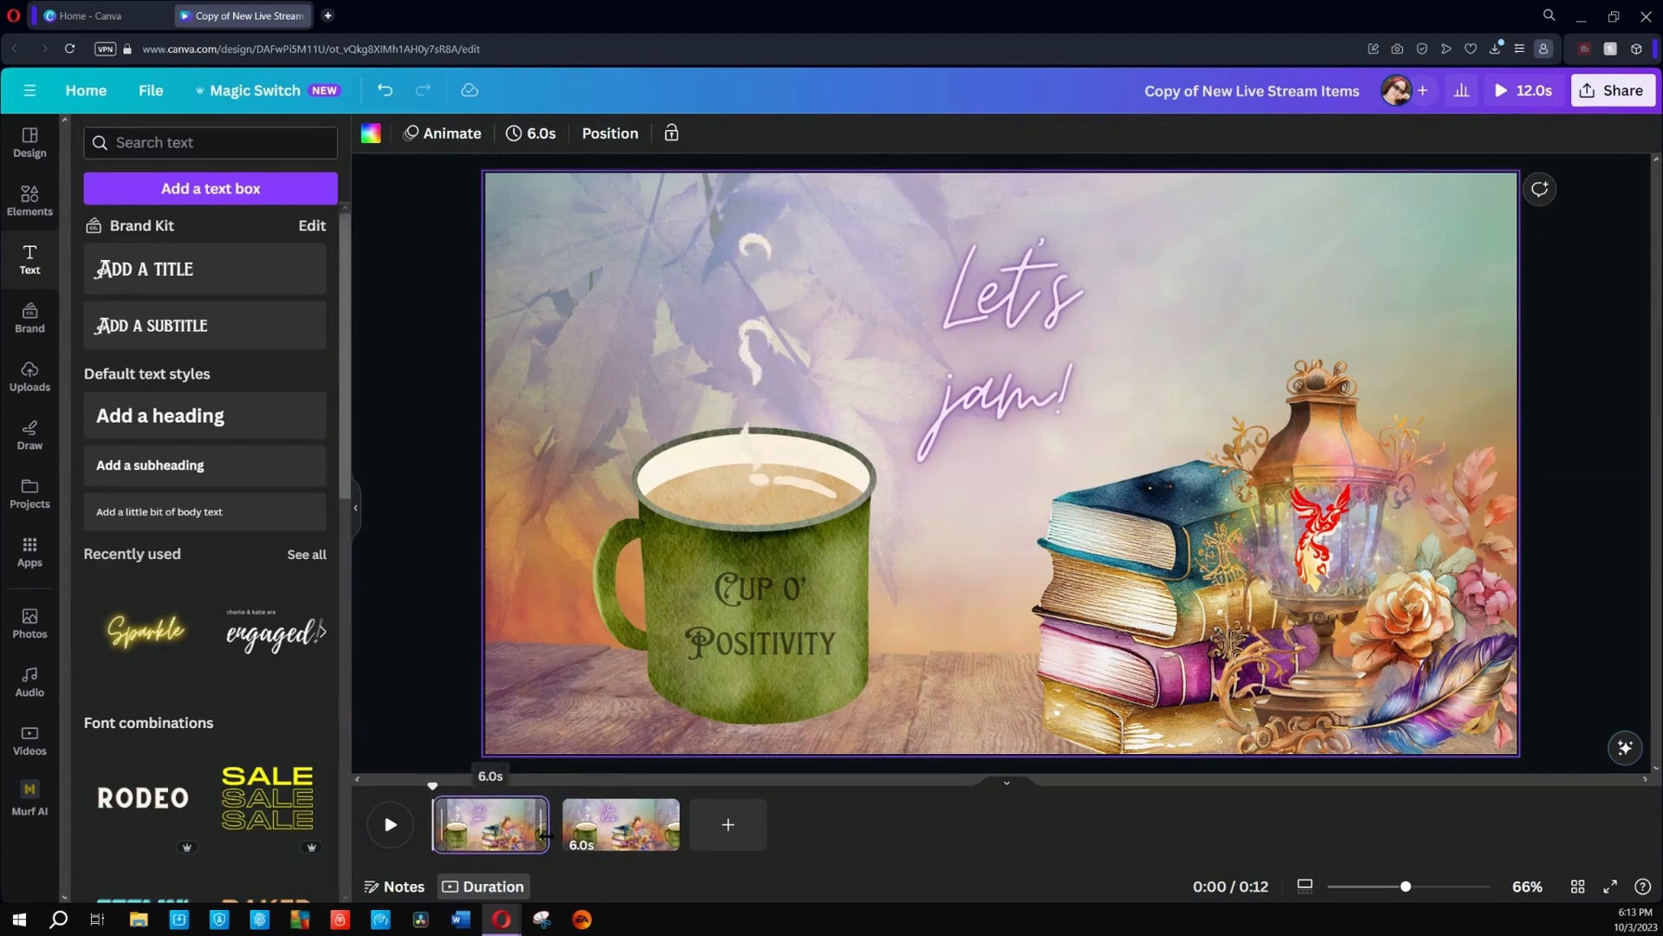
drag(544, 833, 525, 837)
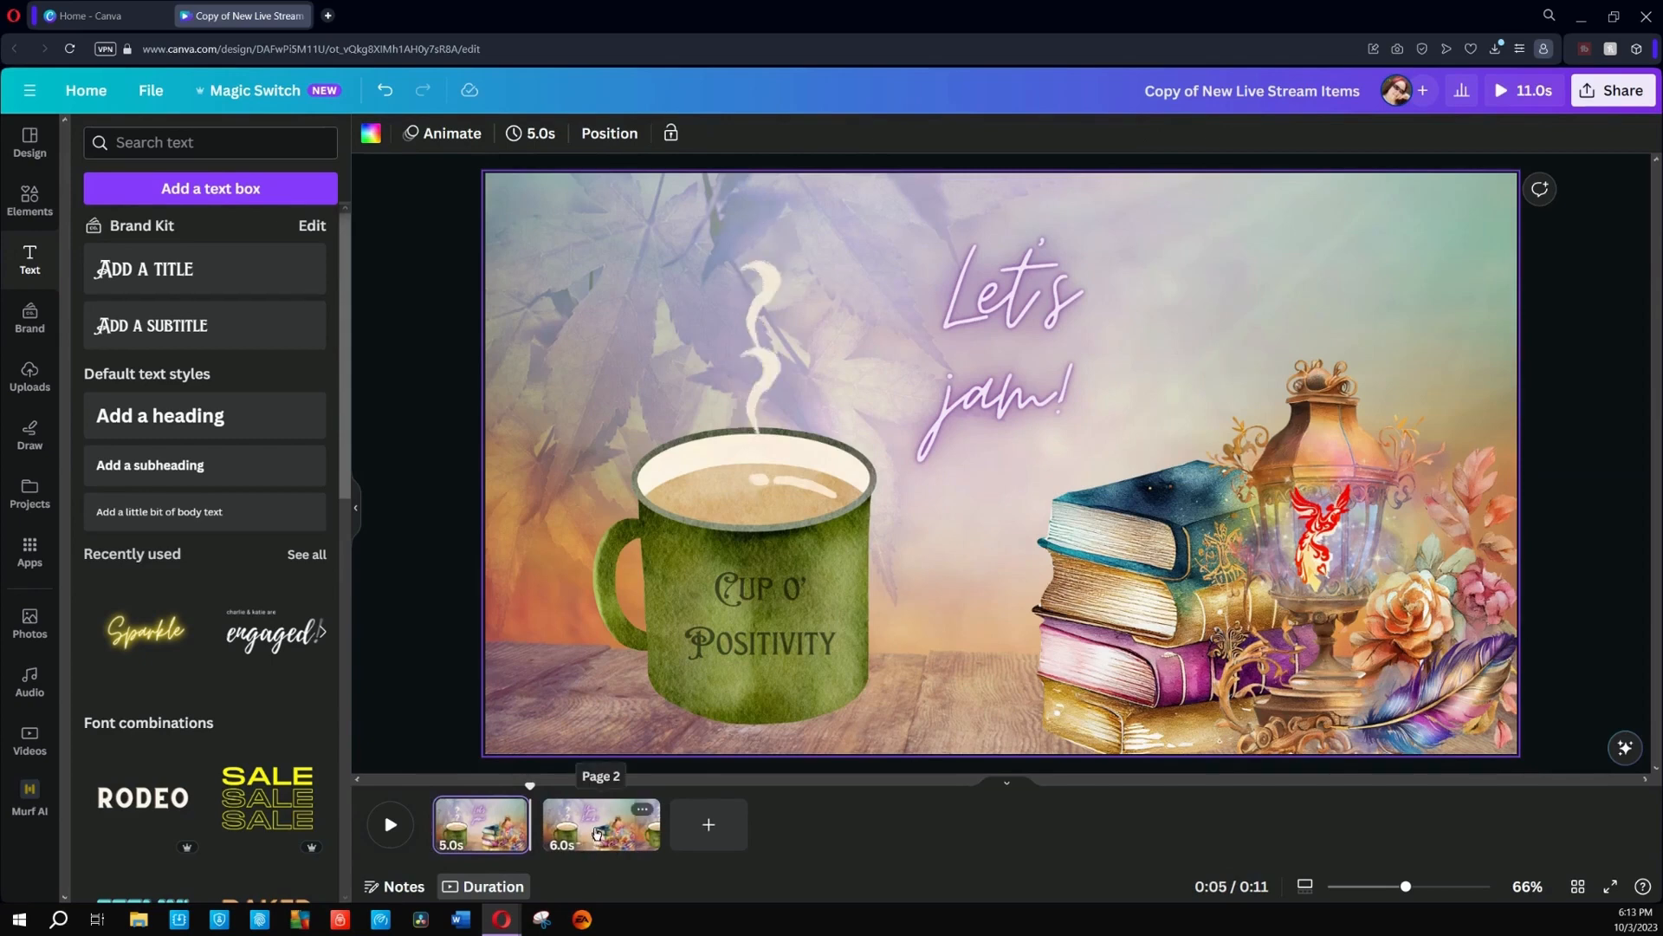
Step: Enlarge the "Let's jam!" text to size 221 and reposition it between the mug and the lantern
click(1135, 261)
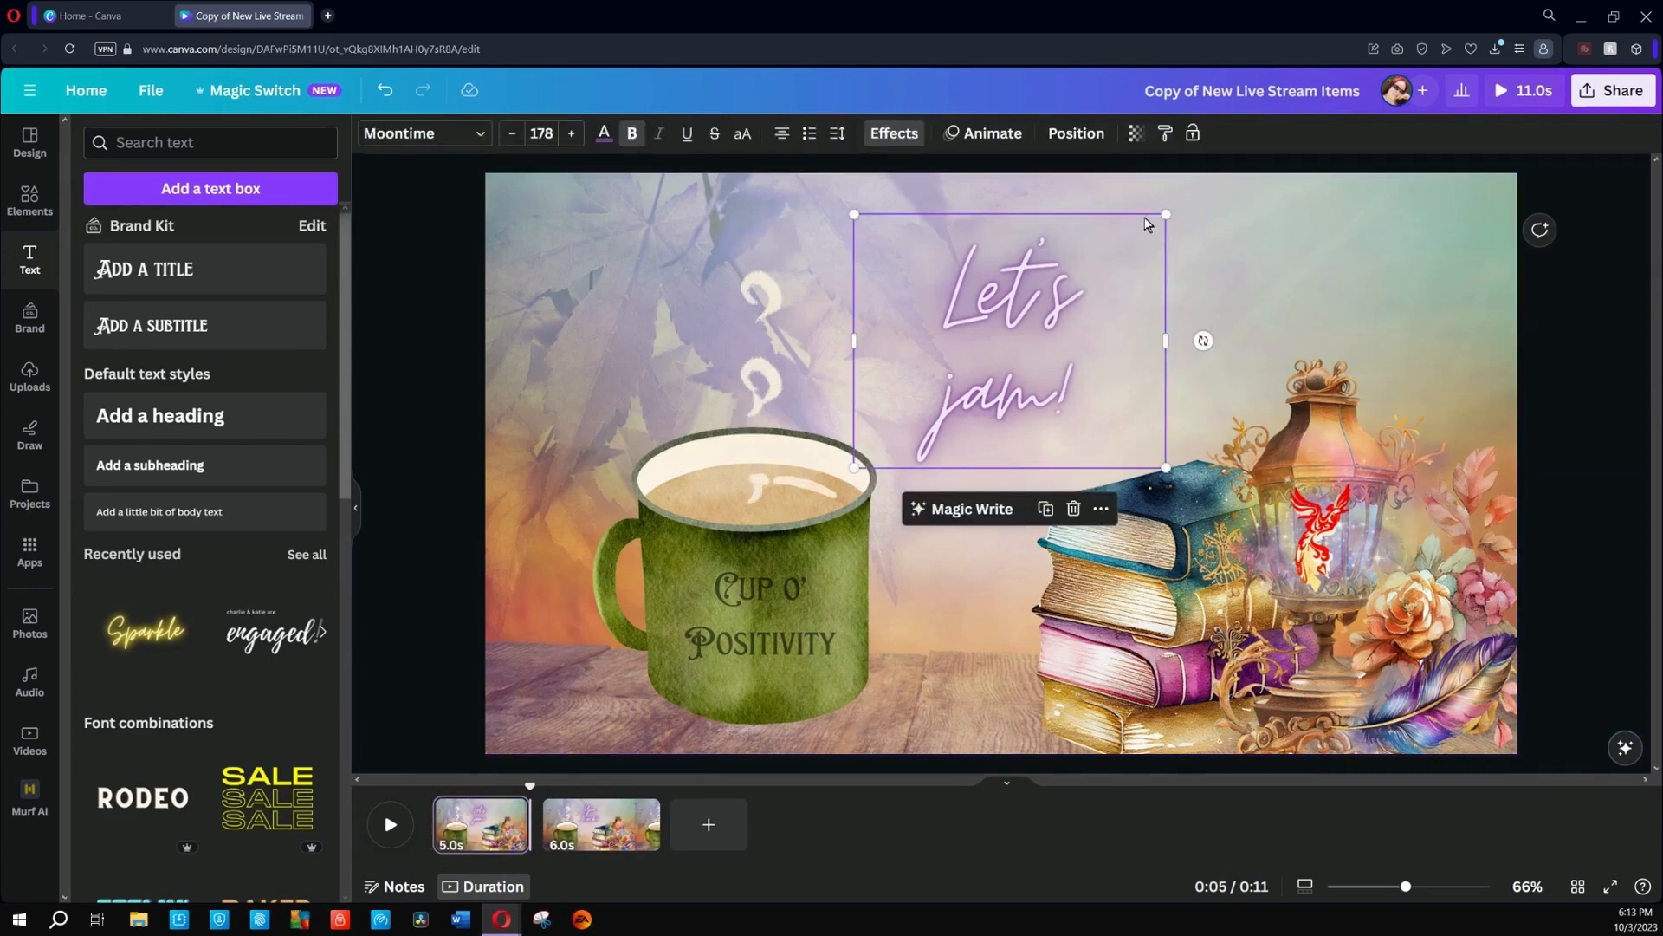
drag(1166, 214, 1241, 152)
drag(1087, 324, 1067, 345)
Step: Recolor the "Let's jam!" text with the plum pink from the photo colors of the books and lantern image
click(604, 133)
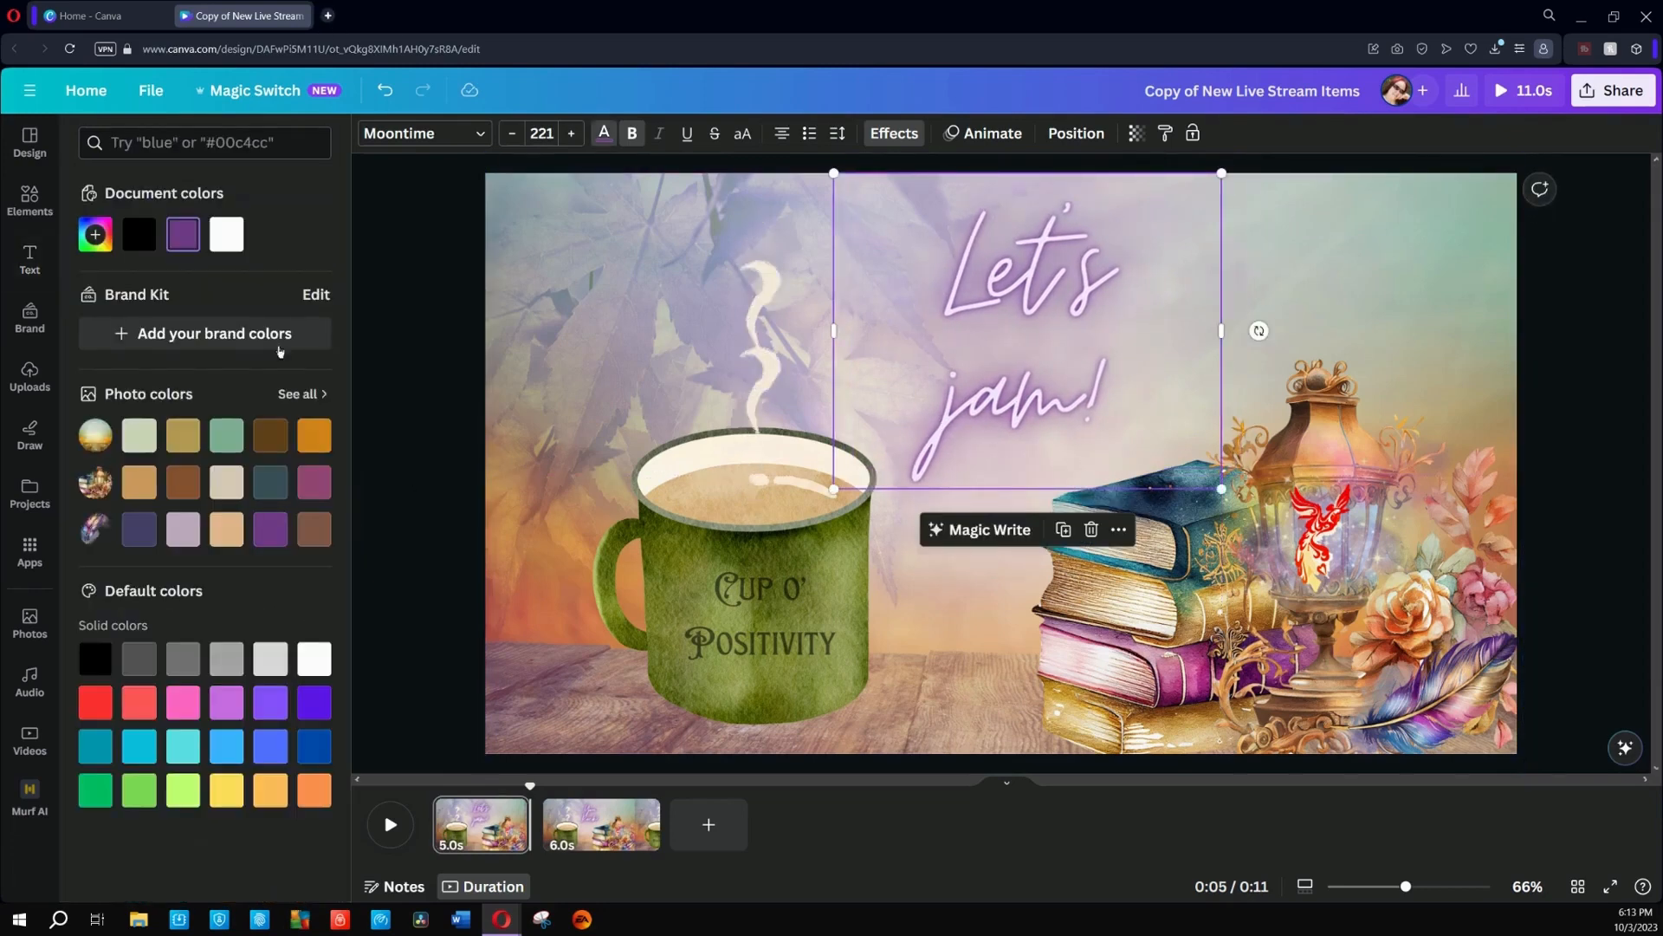
click(320, 396)
click(314, 242)
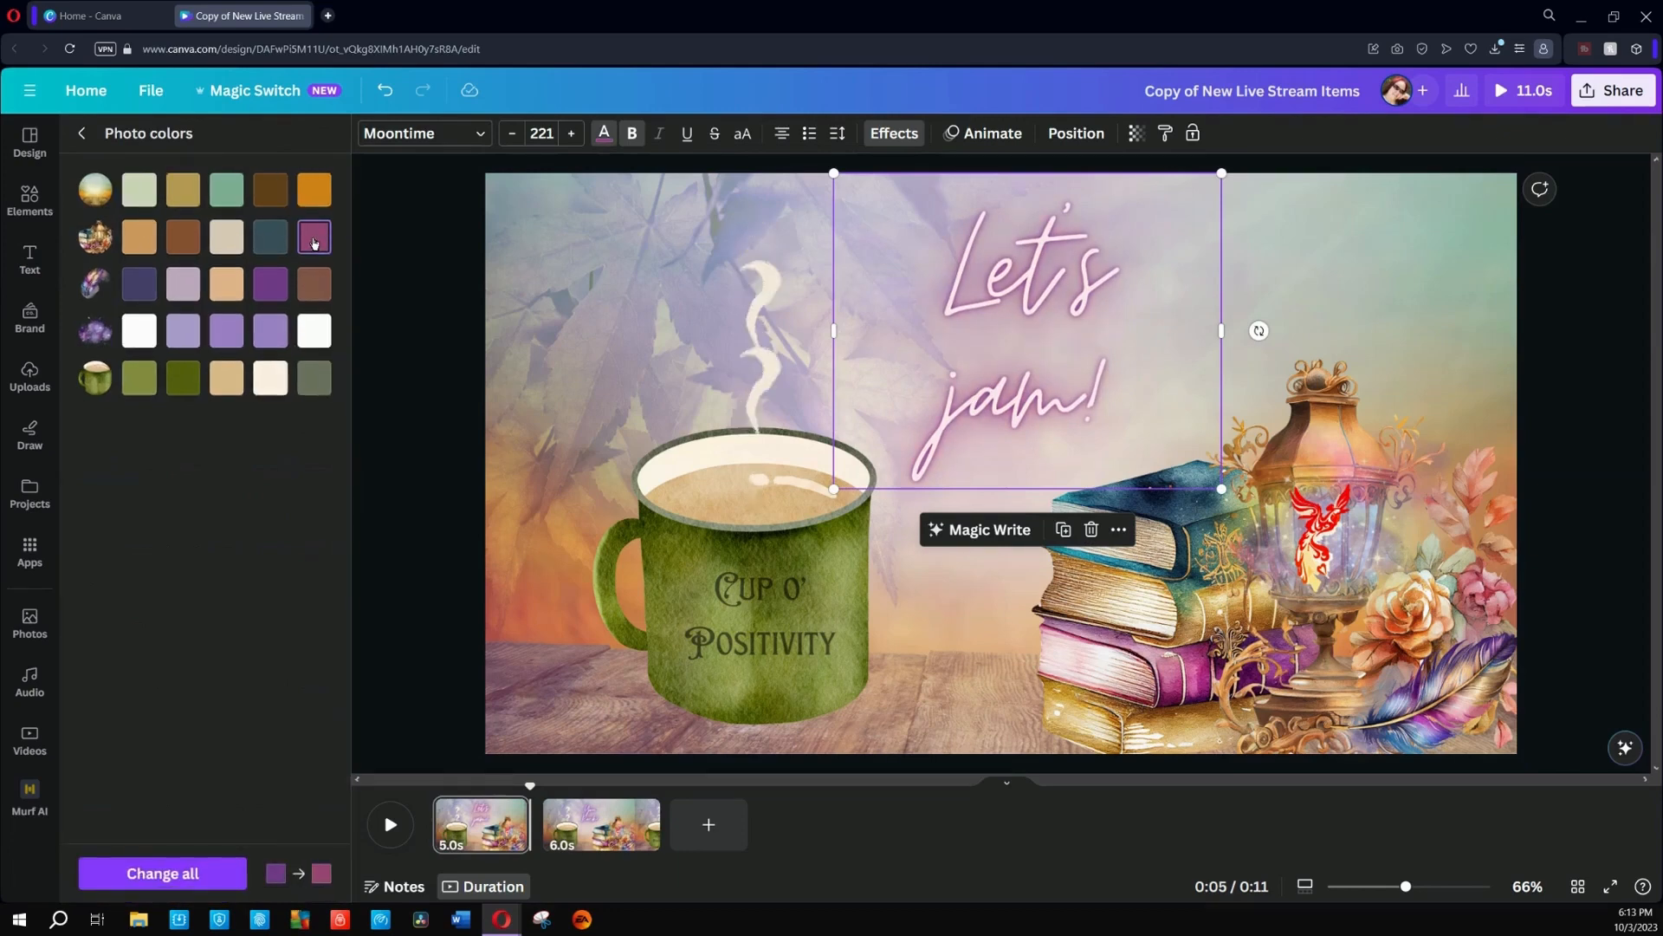
Step: Duplicate the "You Rock!" page to create a third page
click(588, 839)
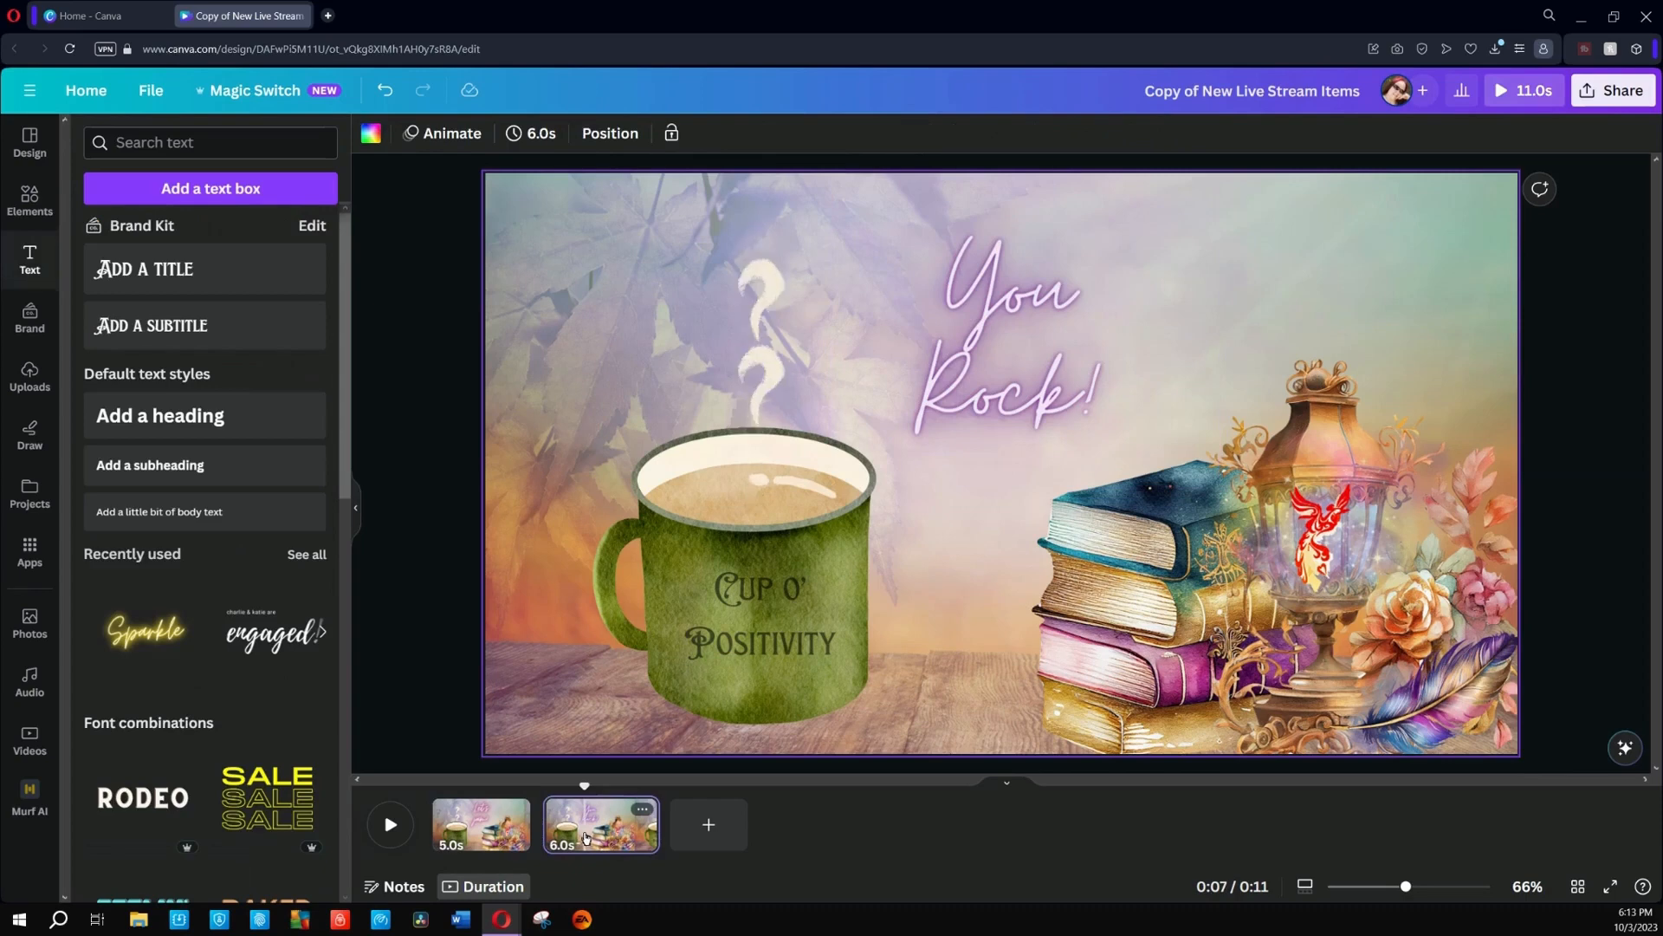
right_click(589, 839)
click(663, 572)
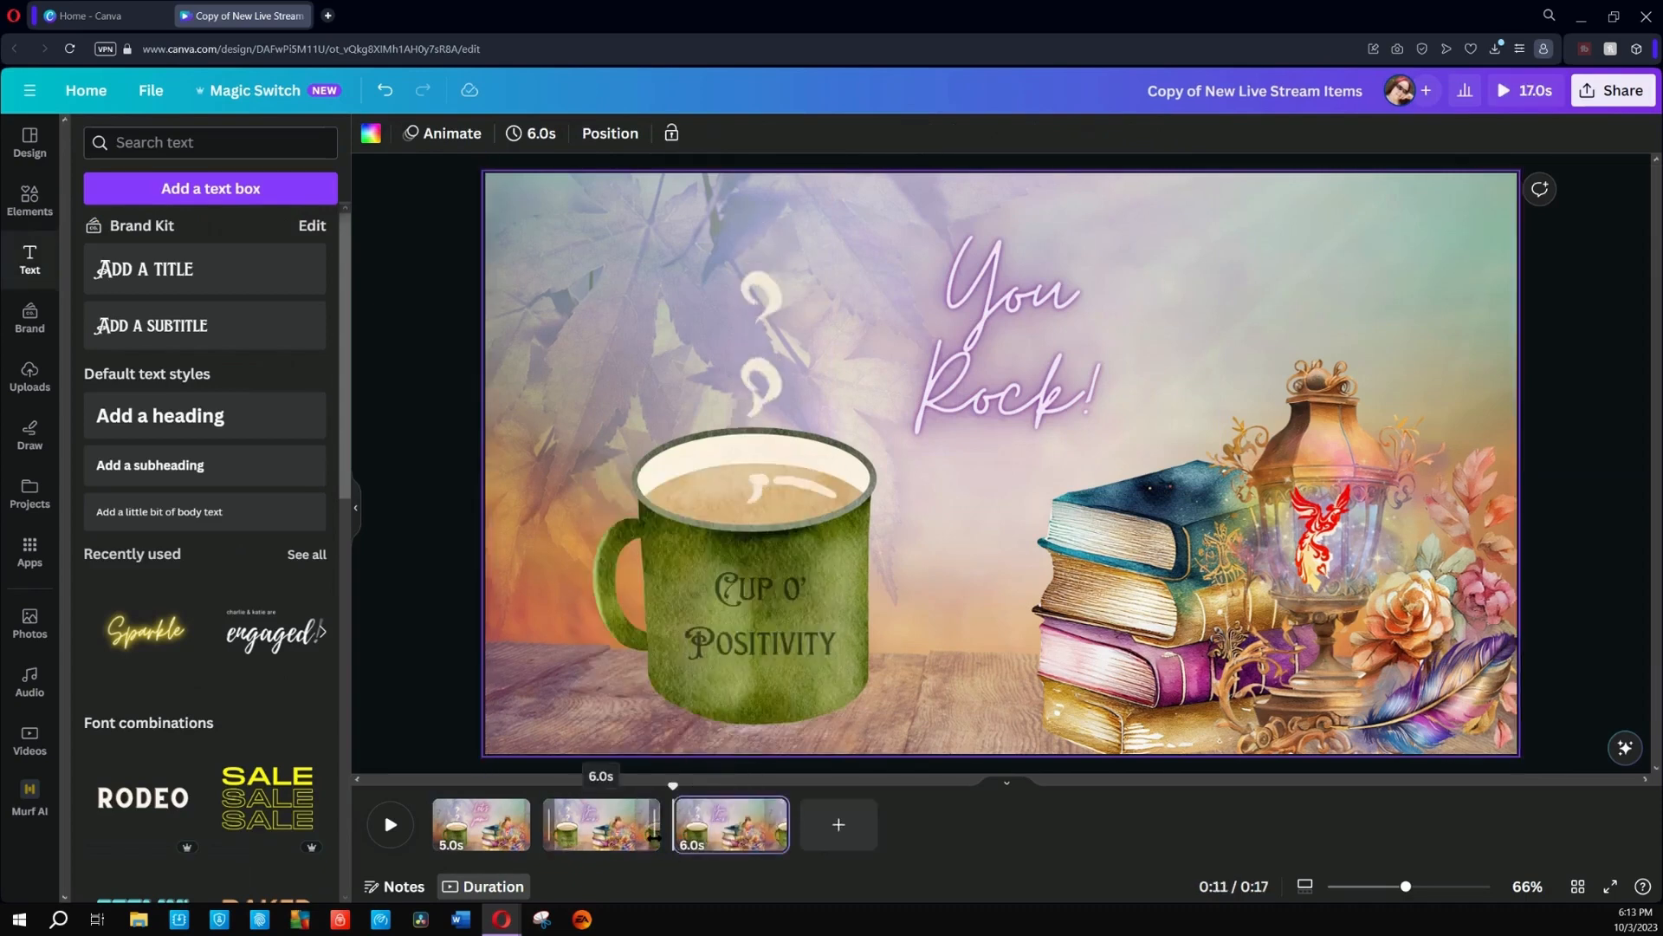
Step: Shorten the "You Rock!" page to 5.0 seconds and replace the old third page with a new duplicate of it
mouse_move(656, 839)
mouse_down()
mouse_move(616, 839)
mouse_move(635, 837)
mouse_up()
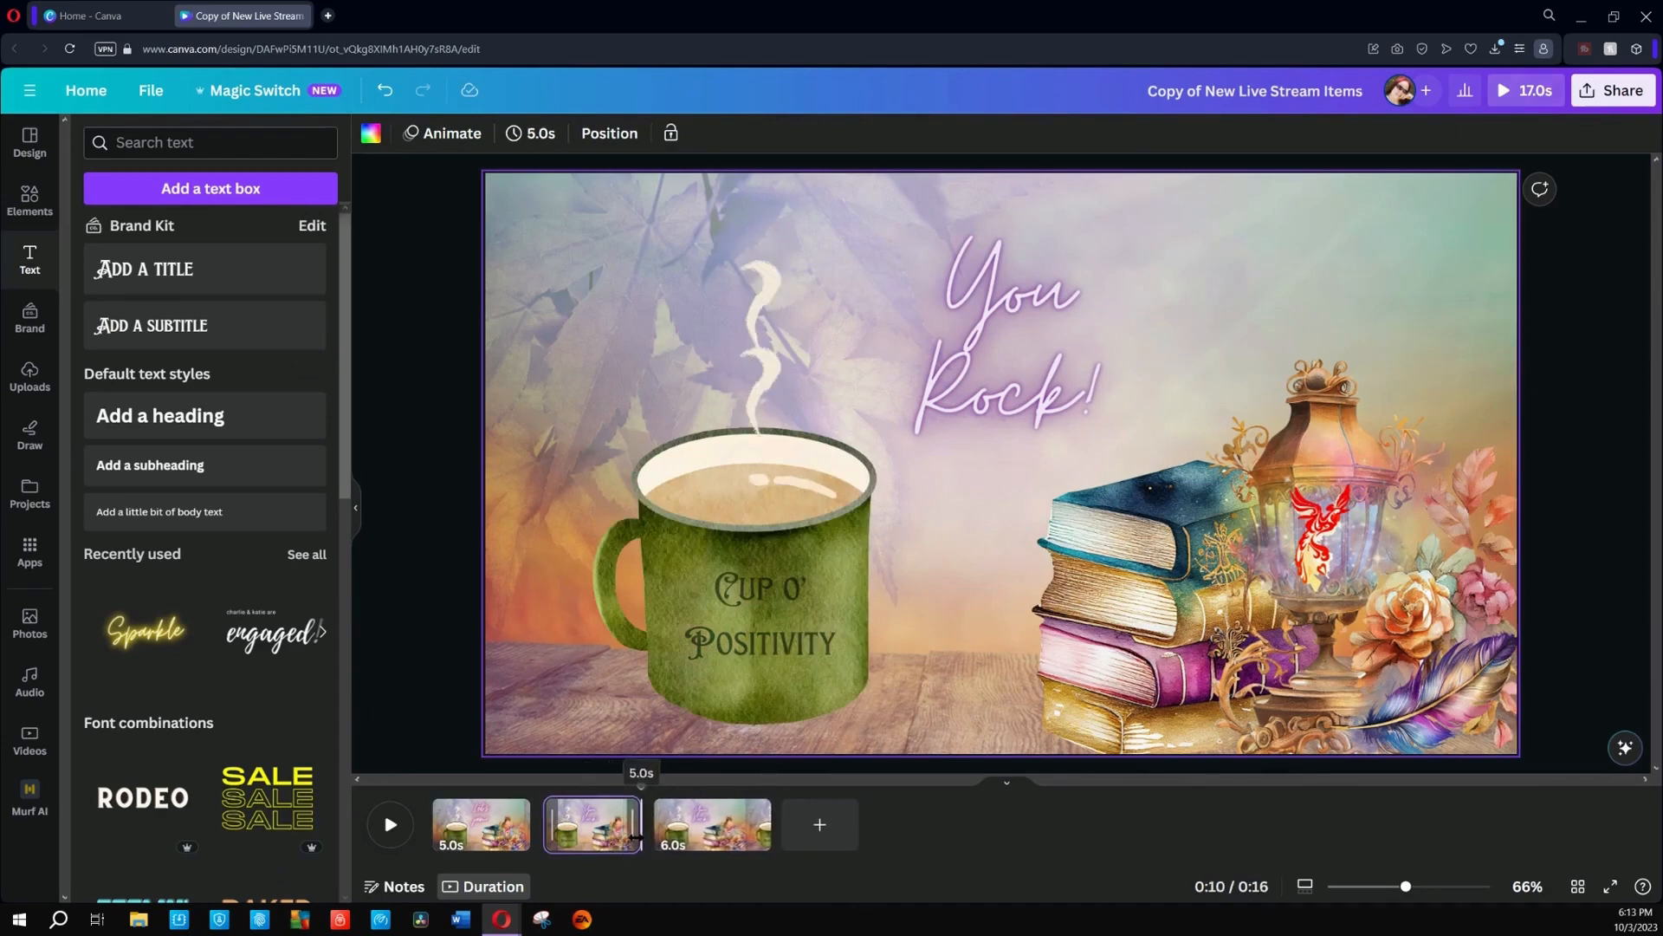
right_click(715, 832)
click(793, 637)
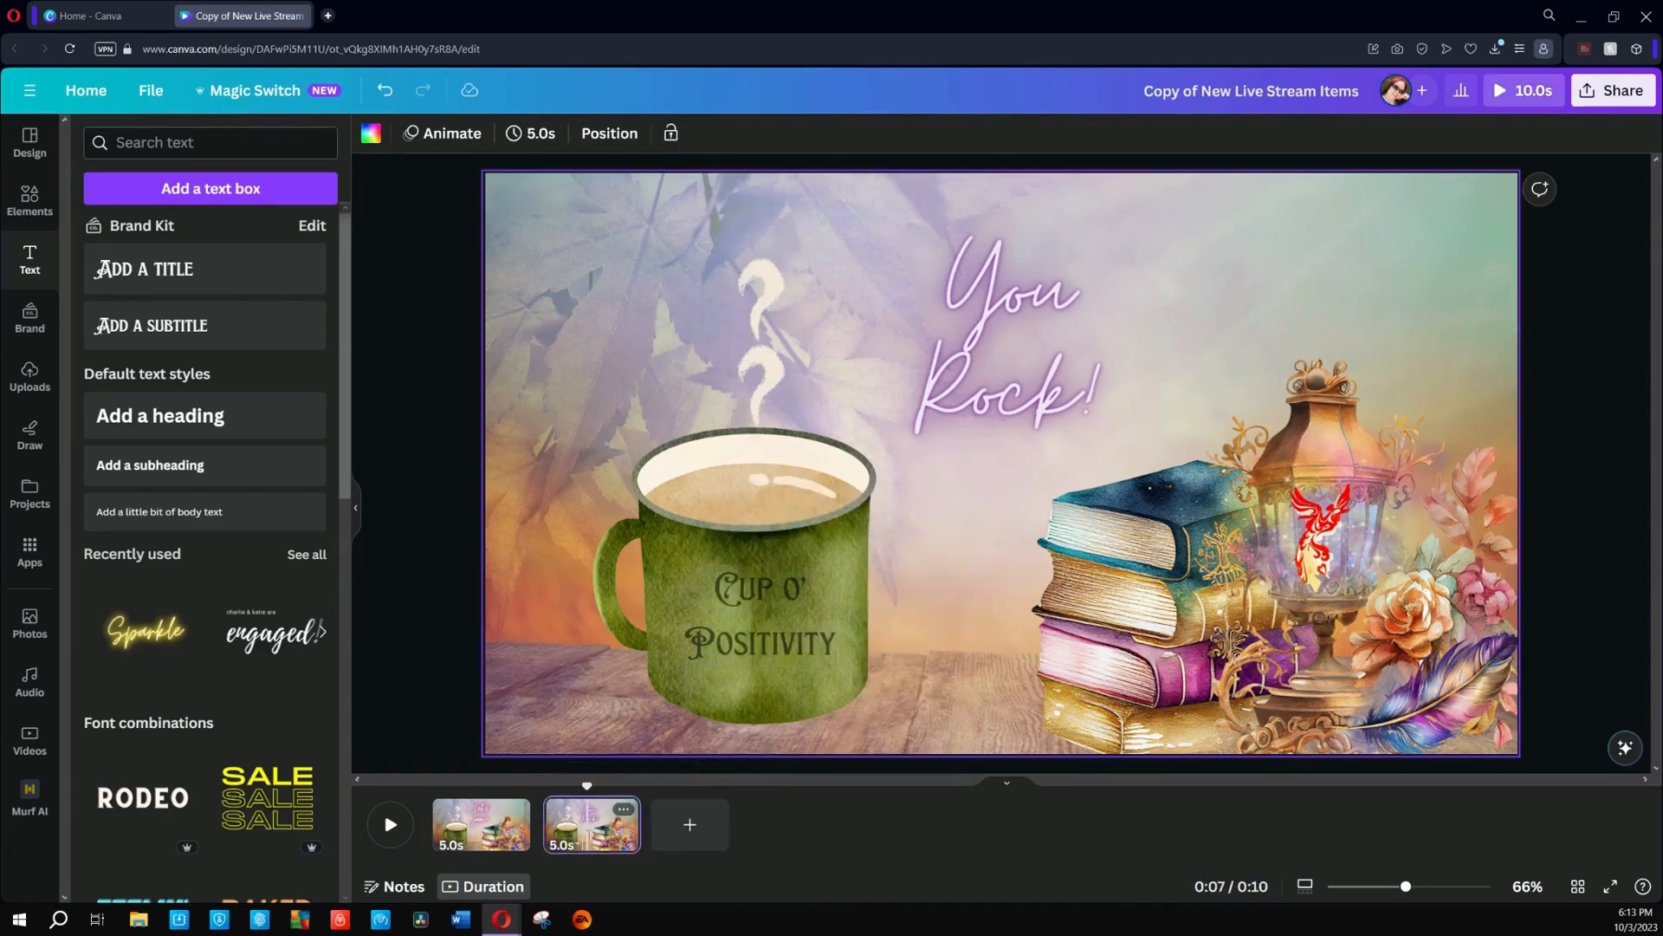
right_click(607, 841)
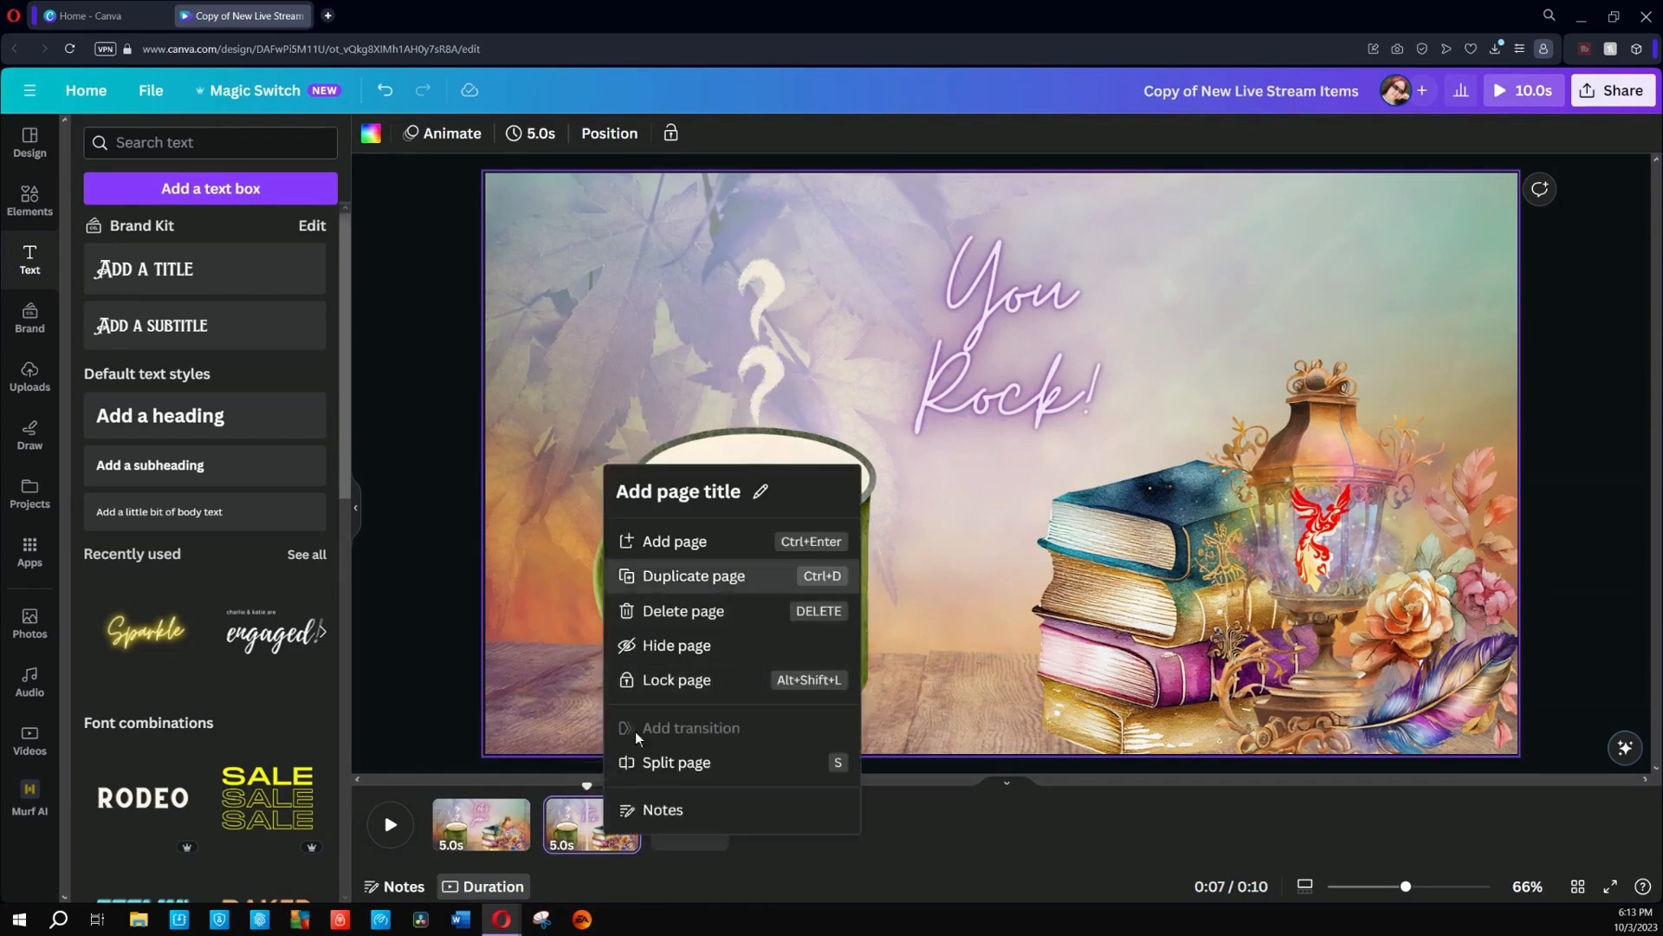
click(693, 575)
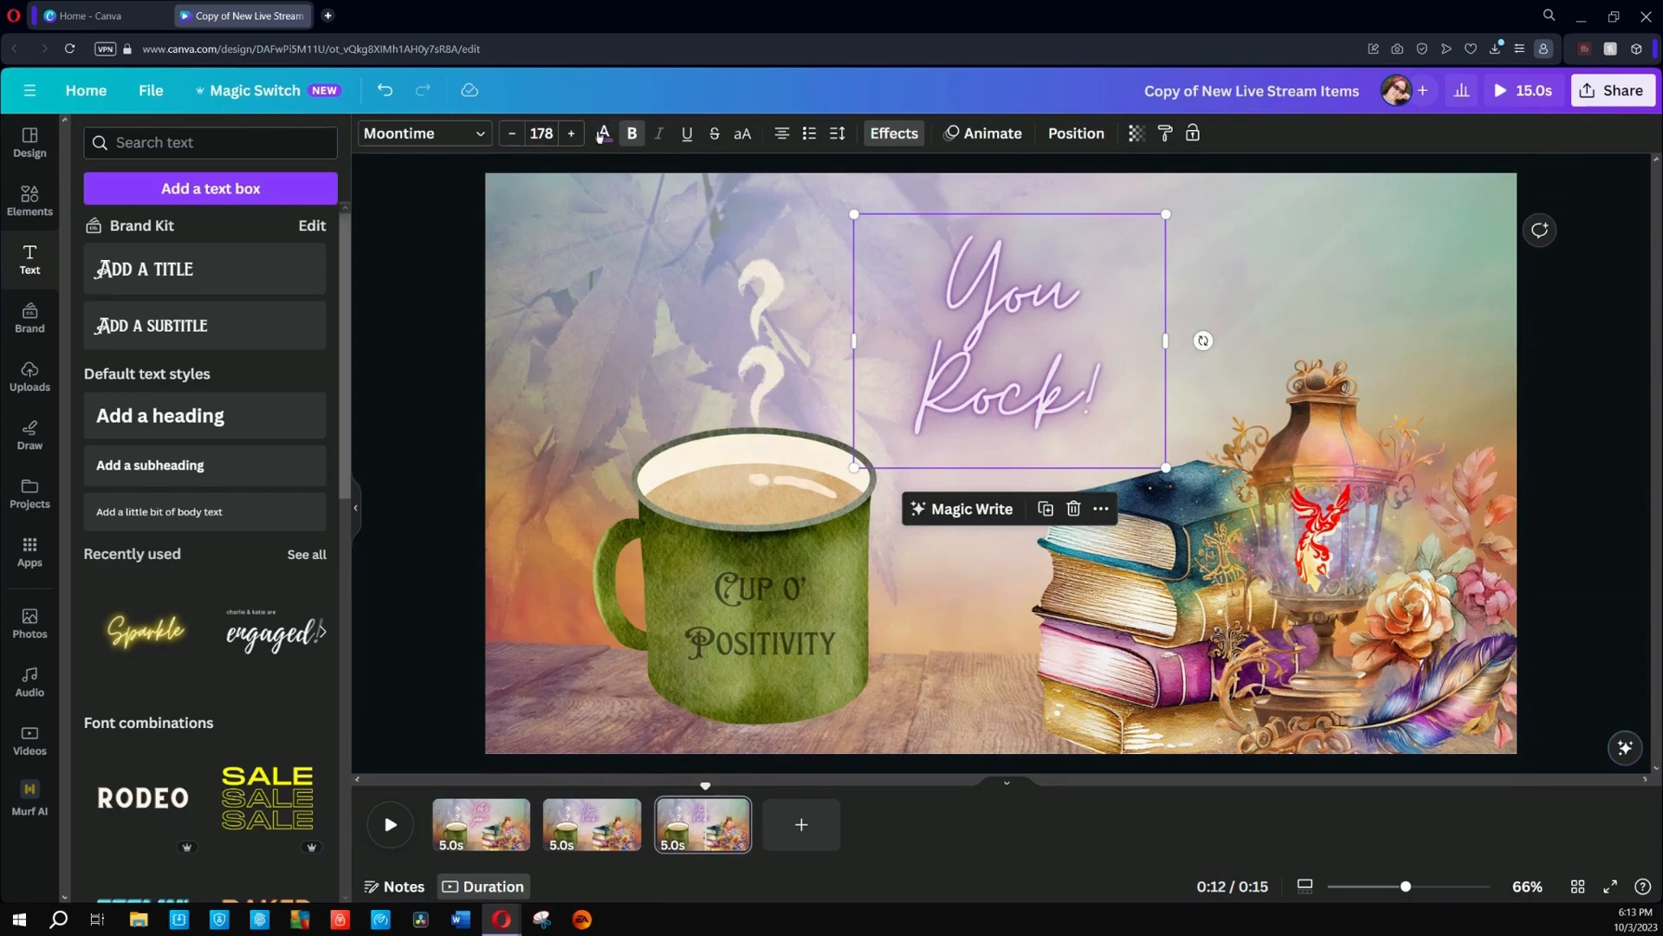
Step: On the third page, recolor the "You Rock!" text orange from the photo colors and reword it as "Well done, soul bard!"
click(603, 134)
click(309, 447)
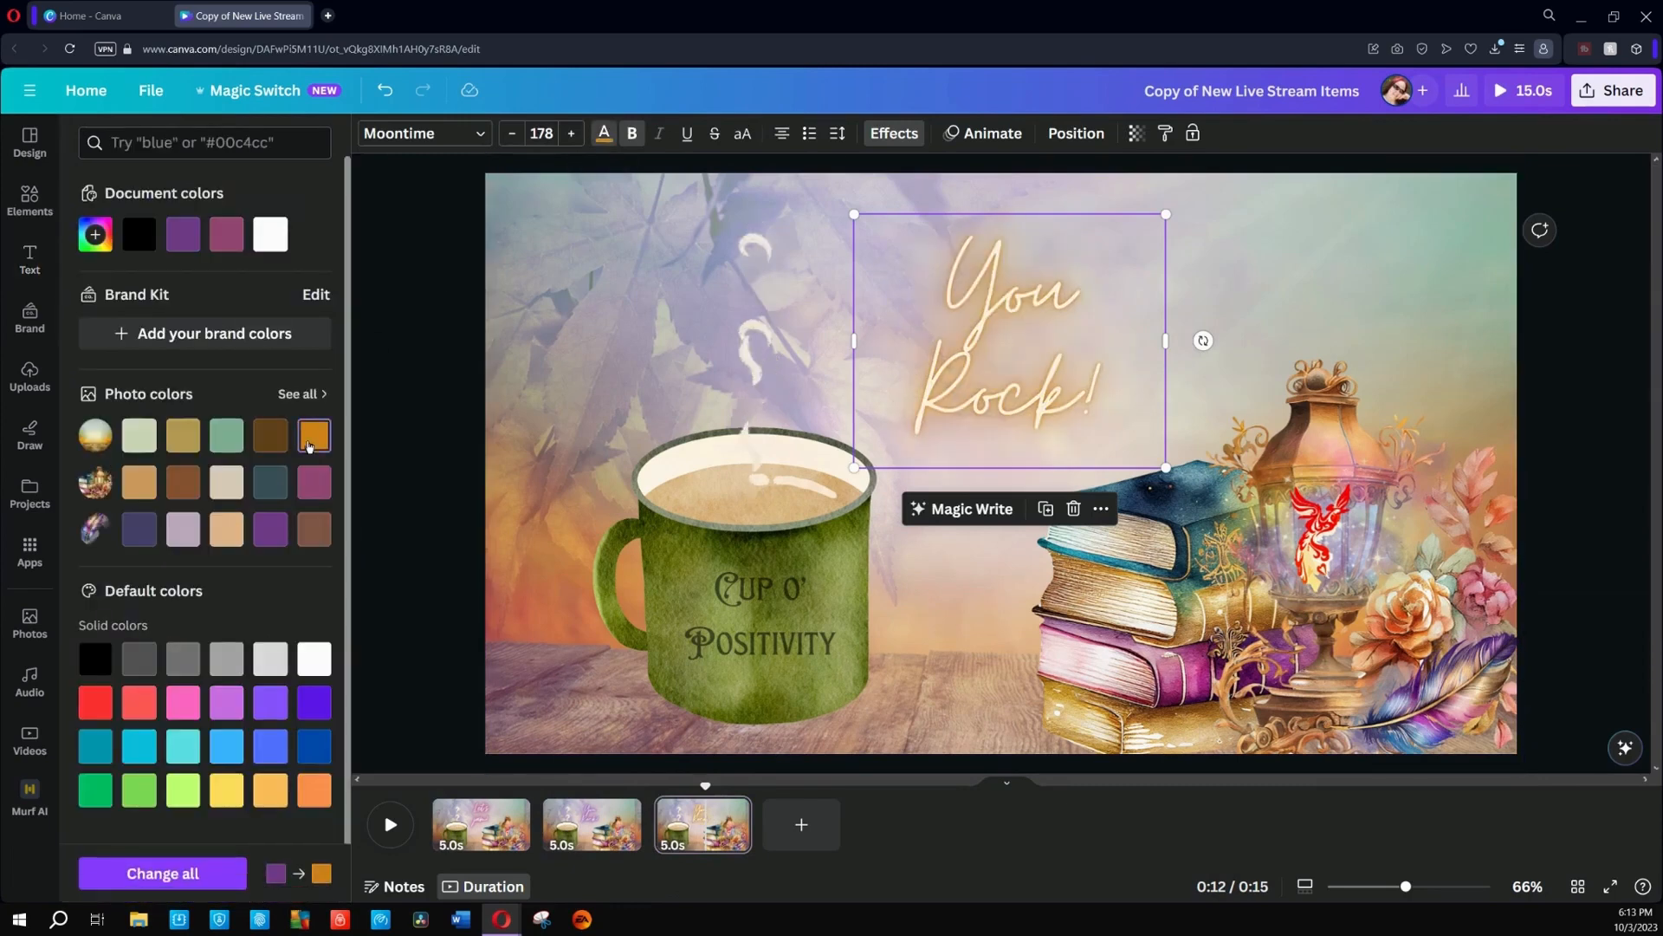
triple_click(1038, 346)
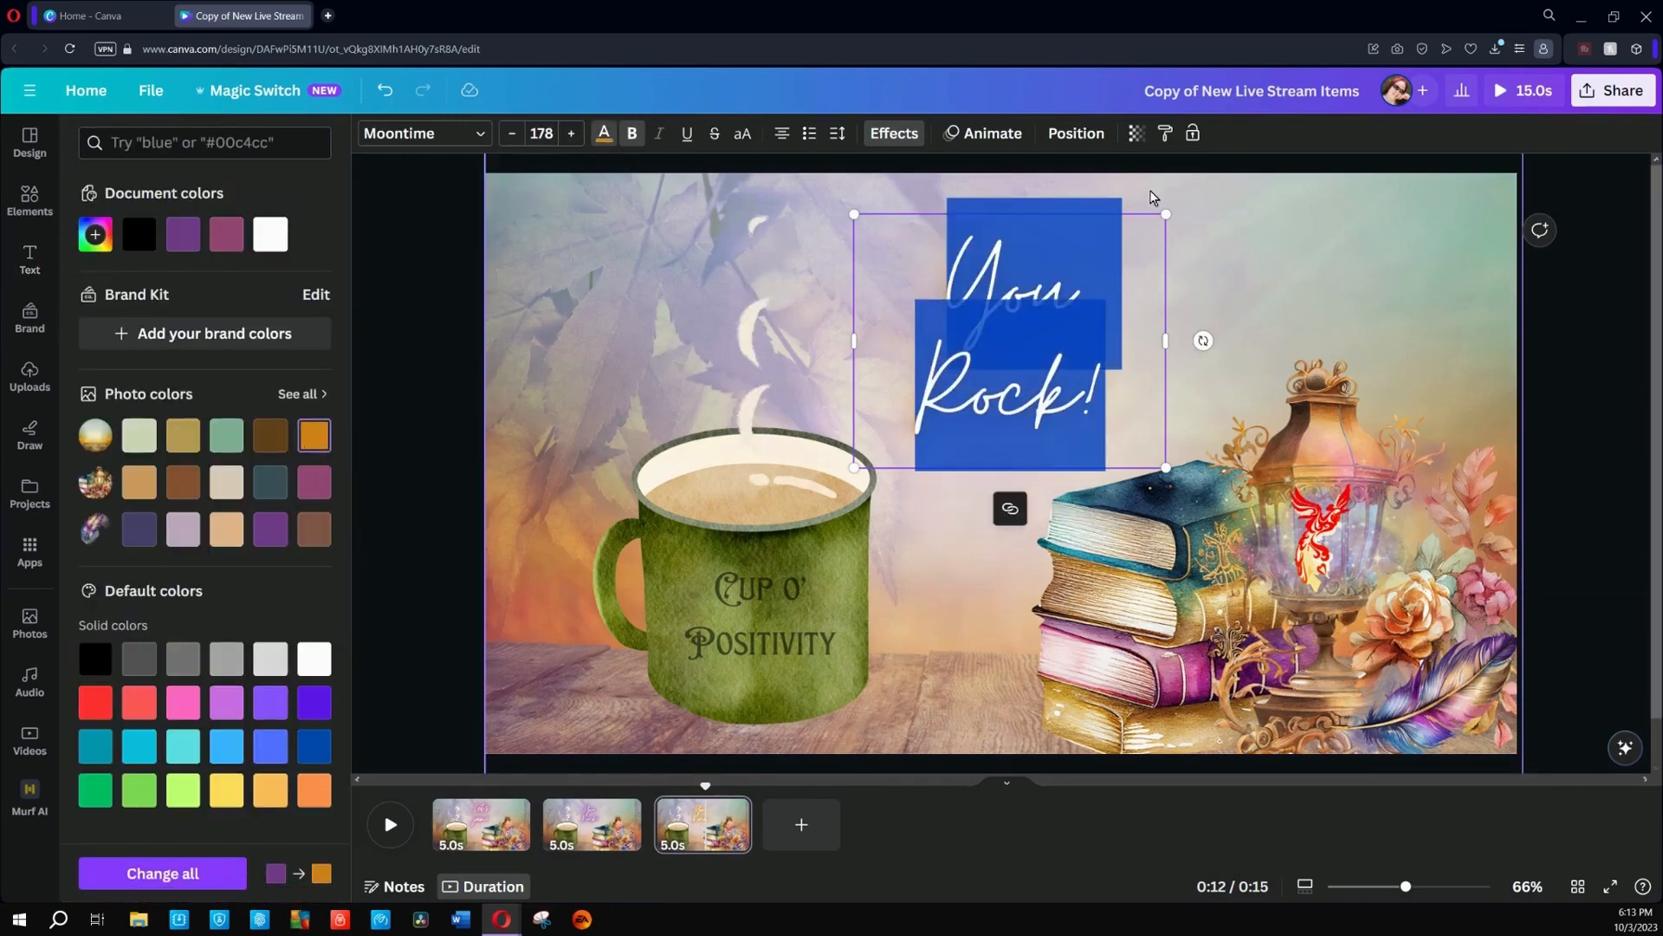
text(W)
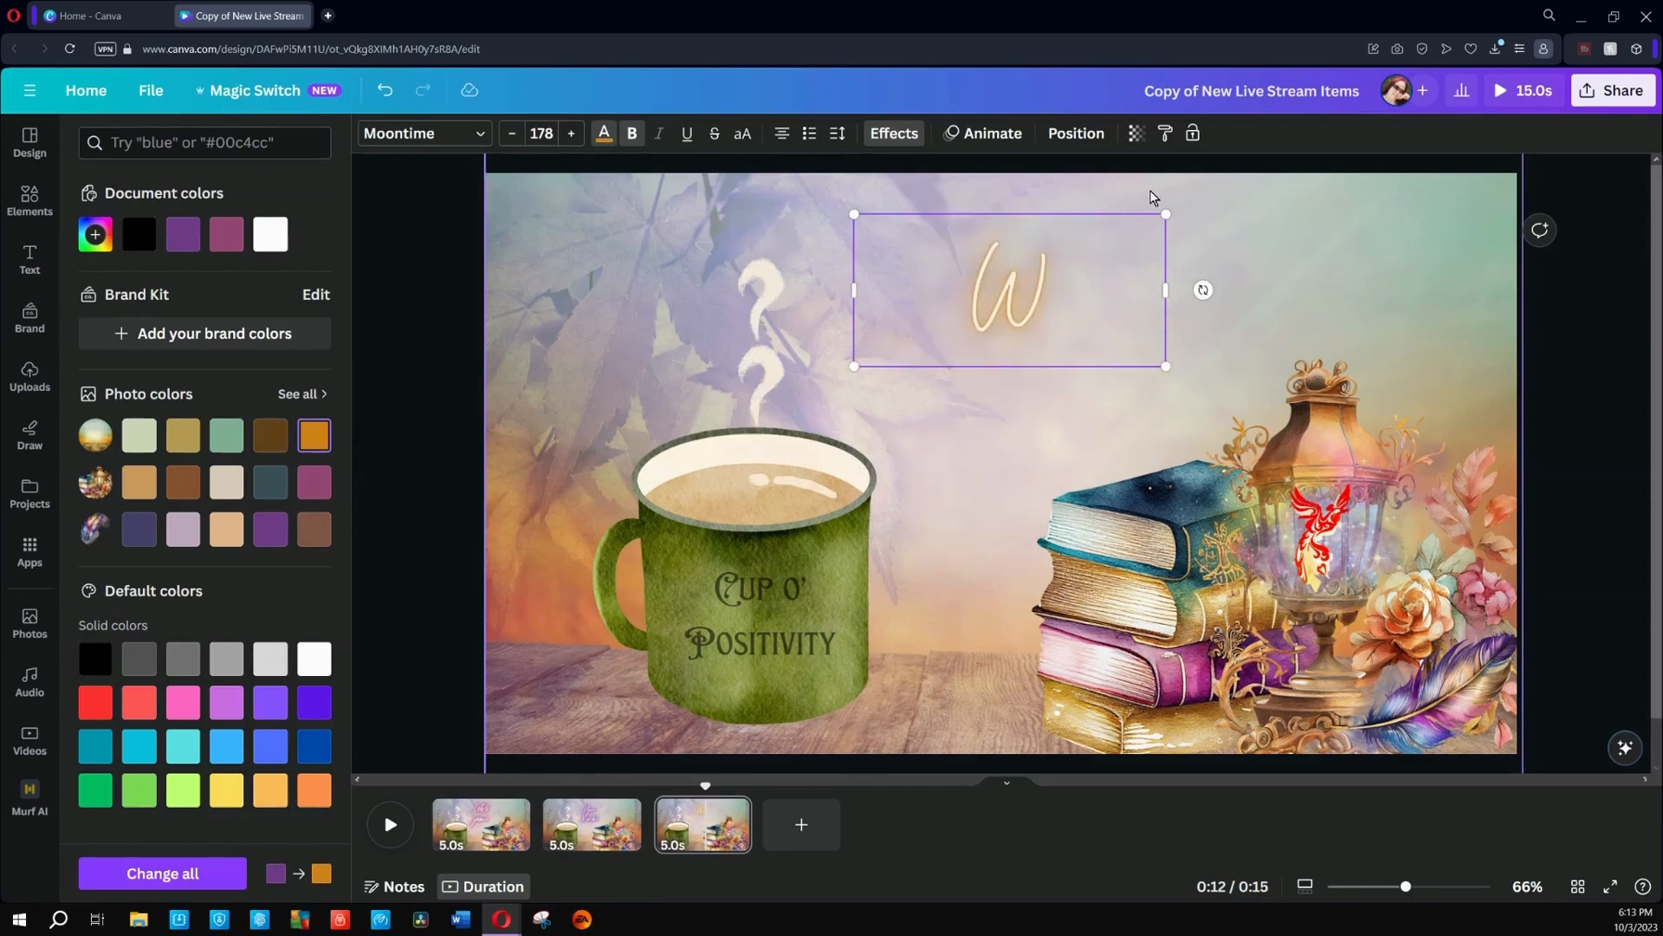
text(ell done,)
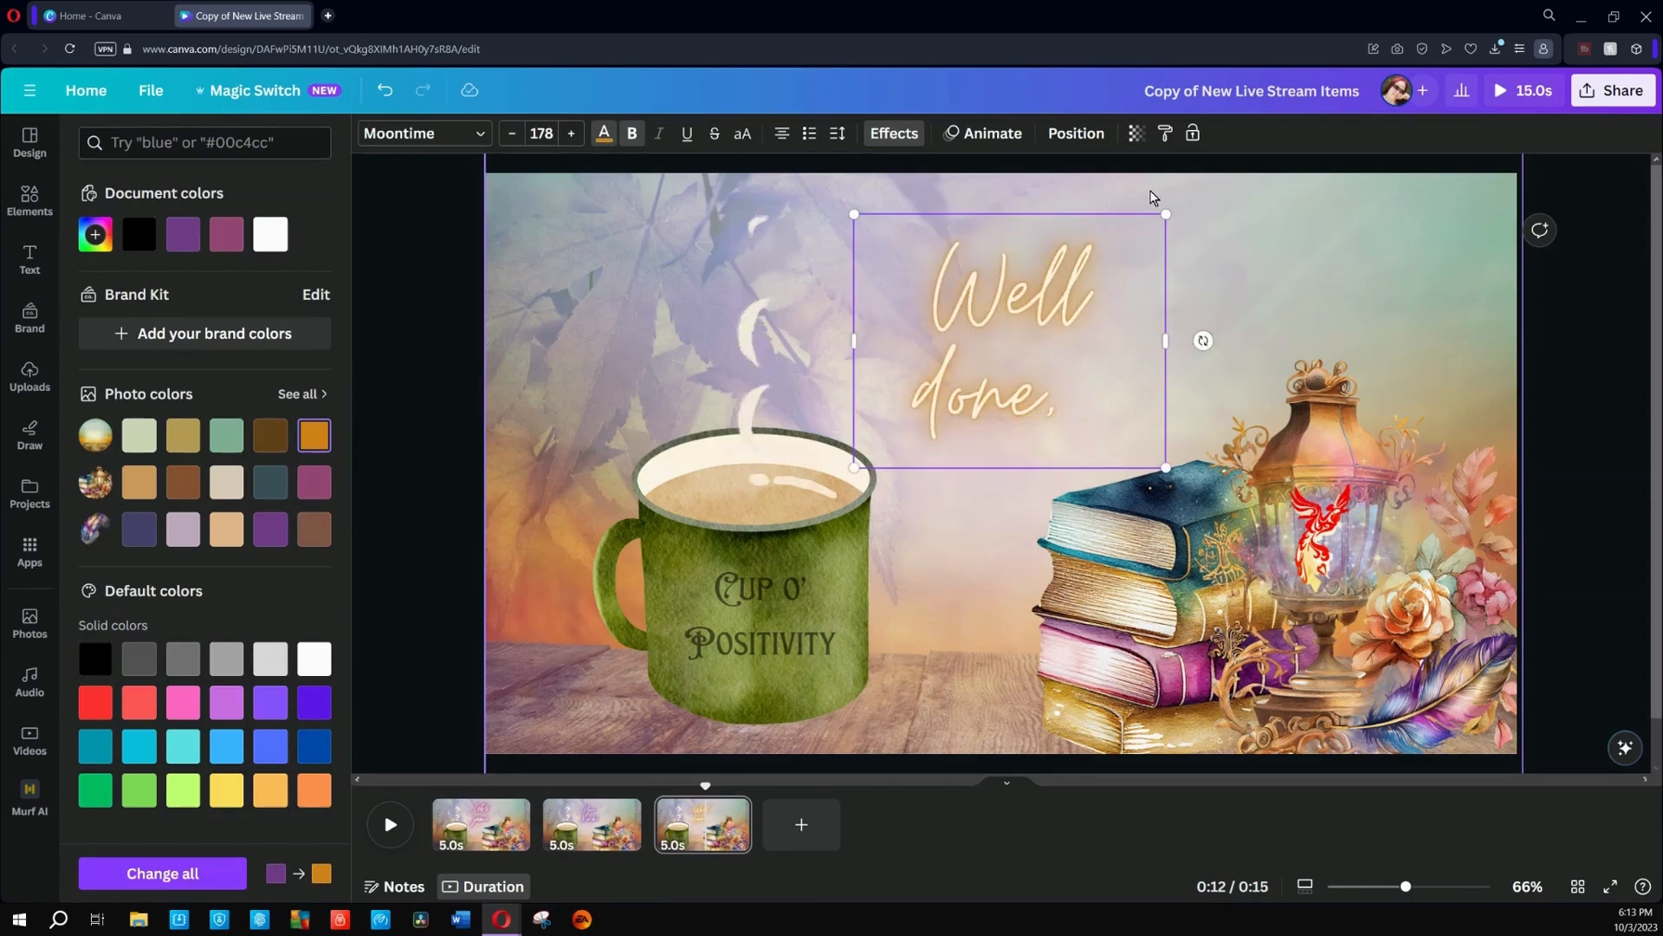
text( wr)
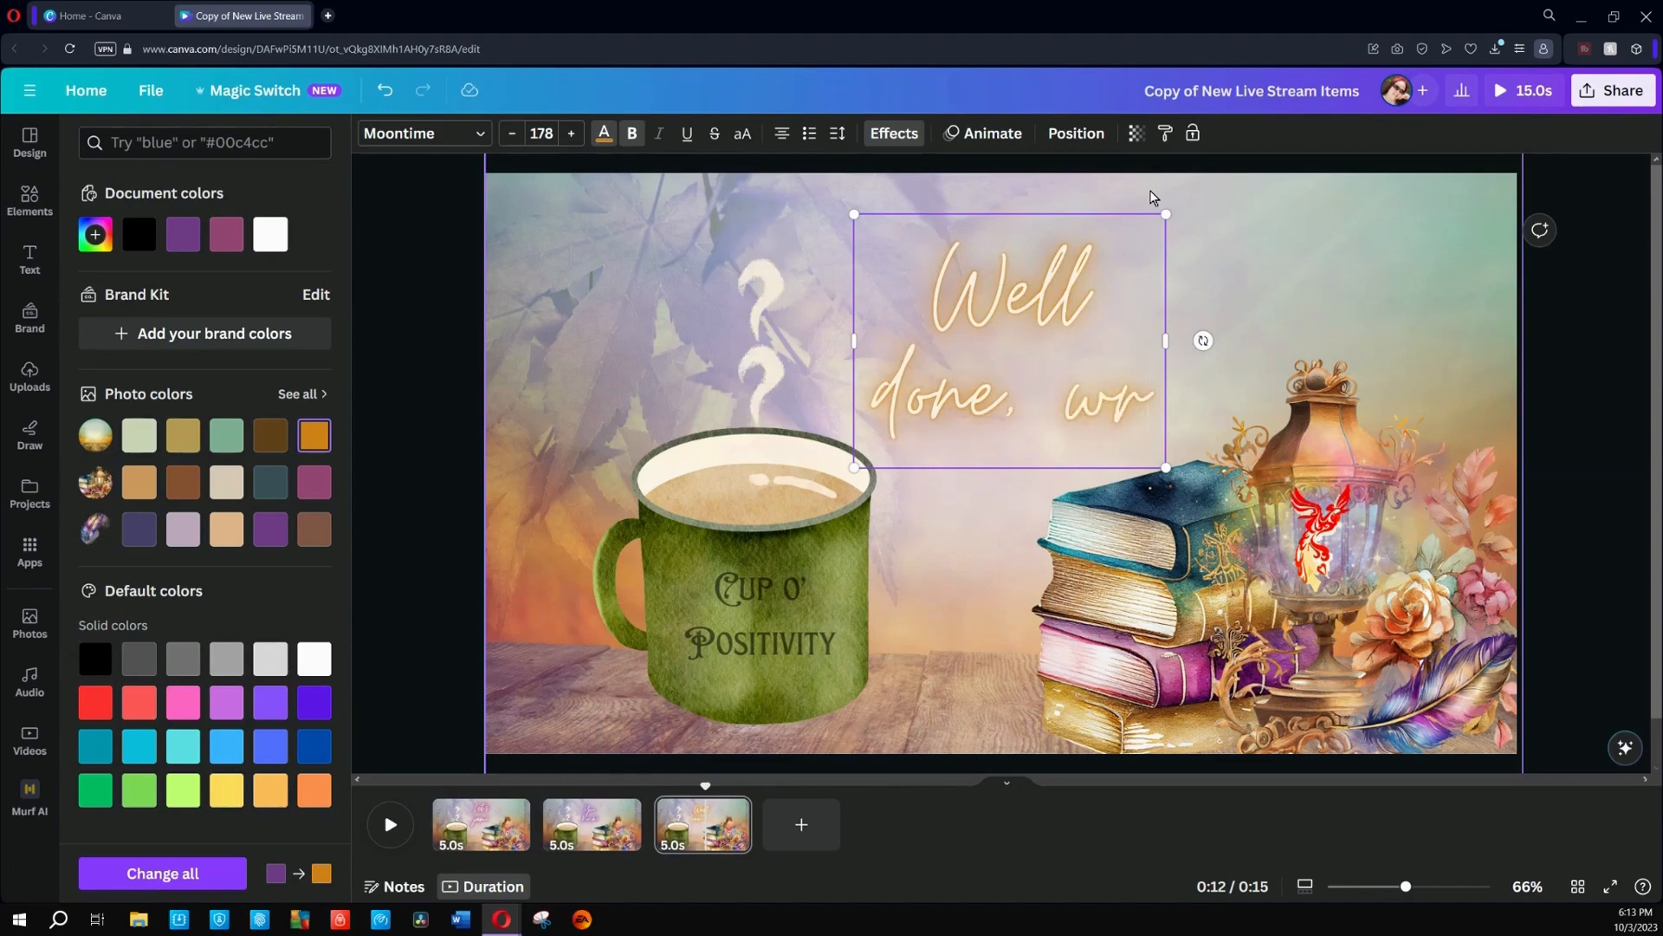
key(BackSpace)
key(BackSpace)
text(soul bard!)
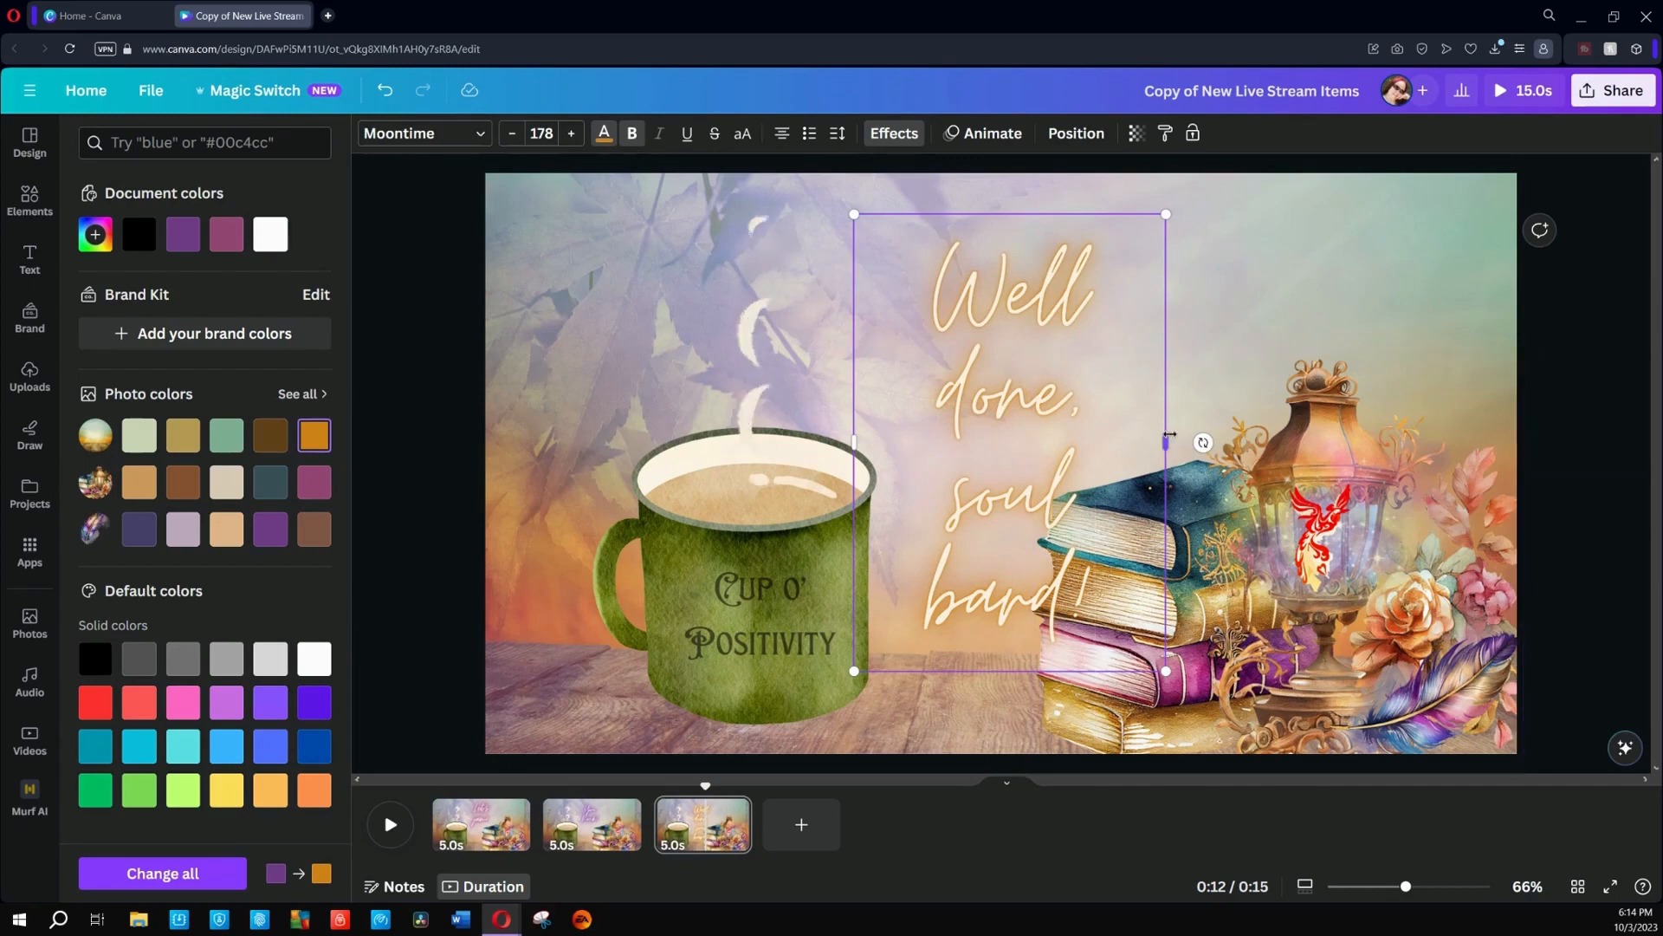
Step: Fit the "Well done, soul bard!" text on two lines above the books and recolor it dark teal from the photo colors
drag(1166, 442, 1326, 422)
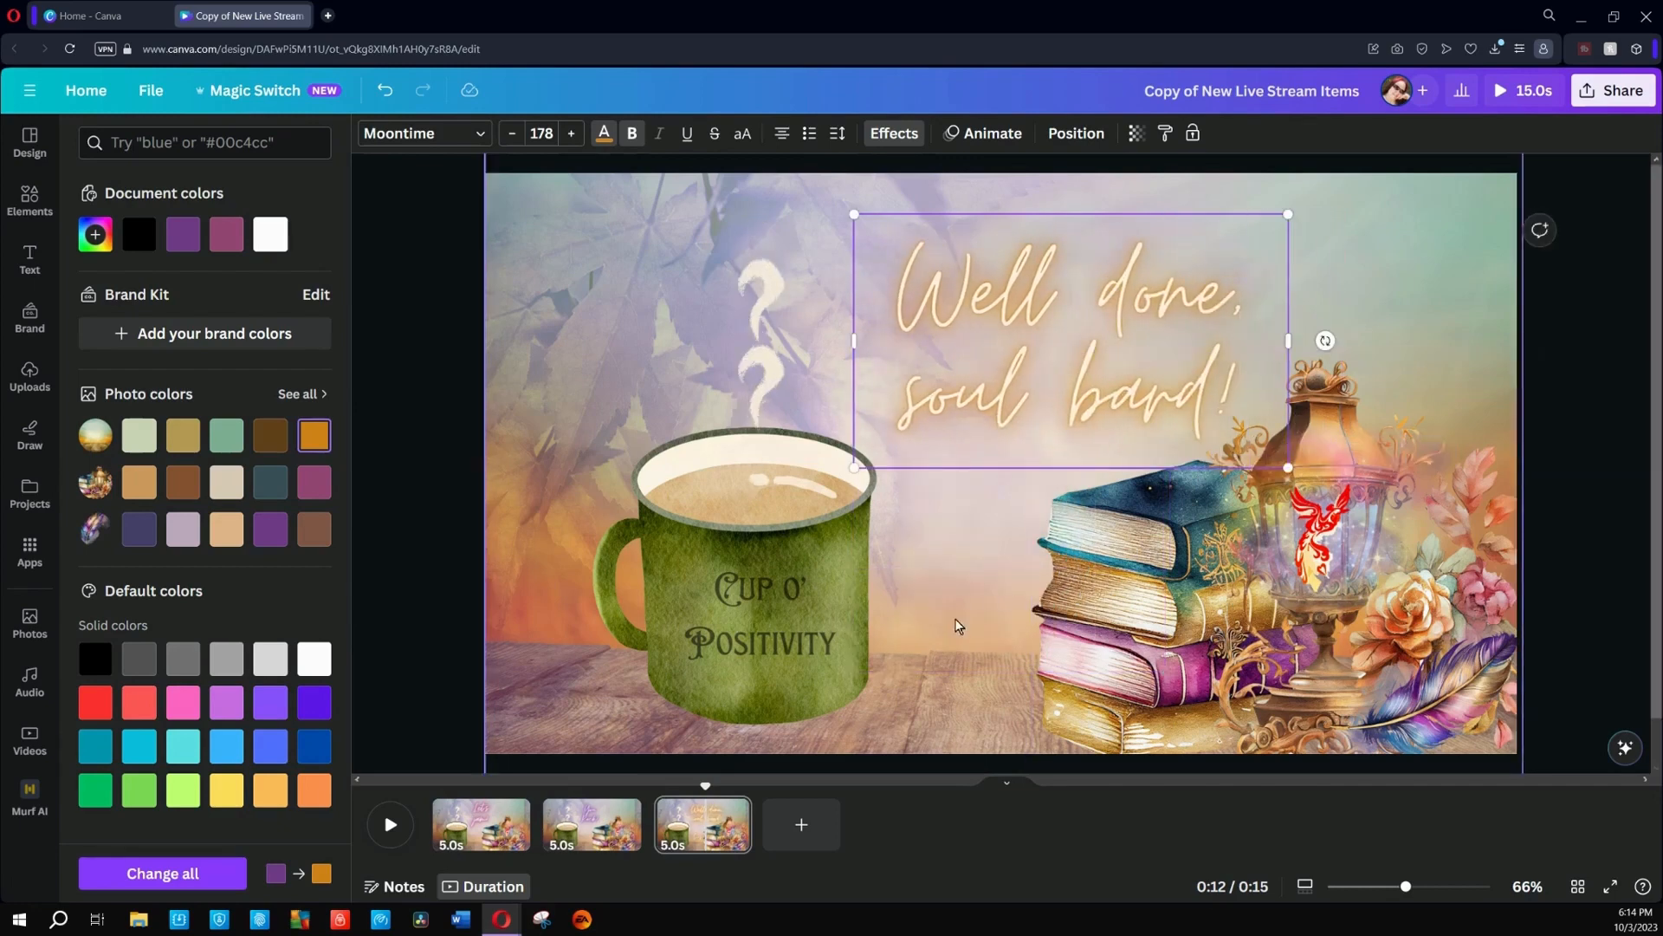
click(1016, 448)
drag(1018, 448, 1006, 424)
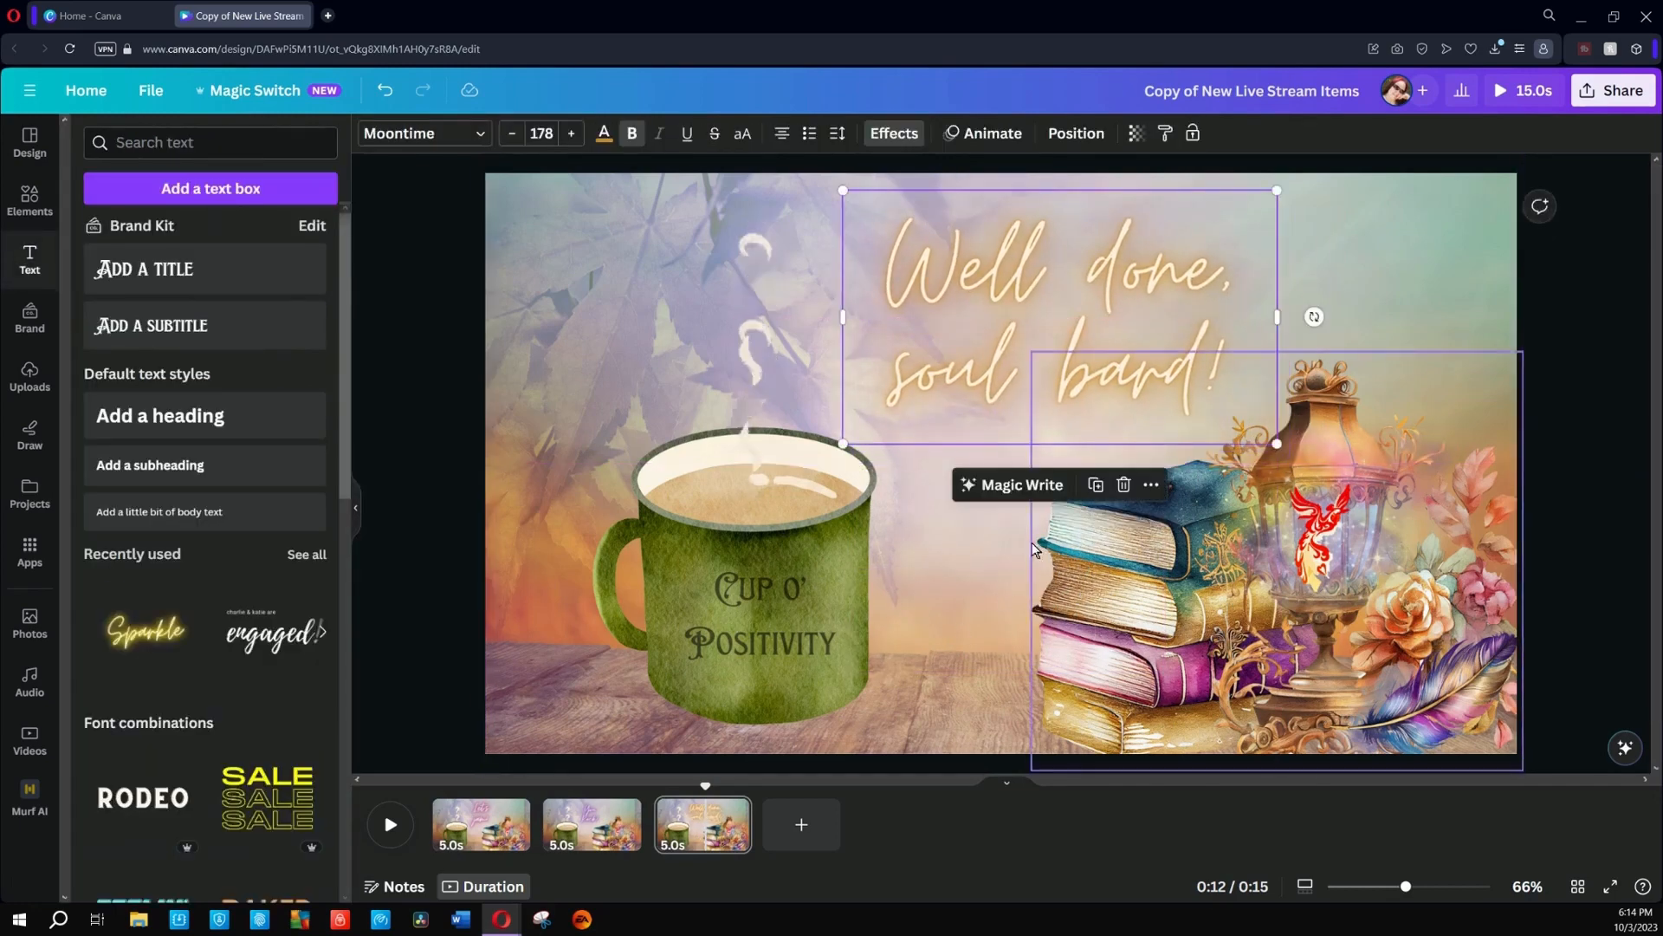
click(611, 146)
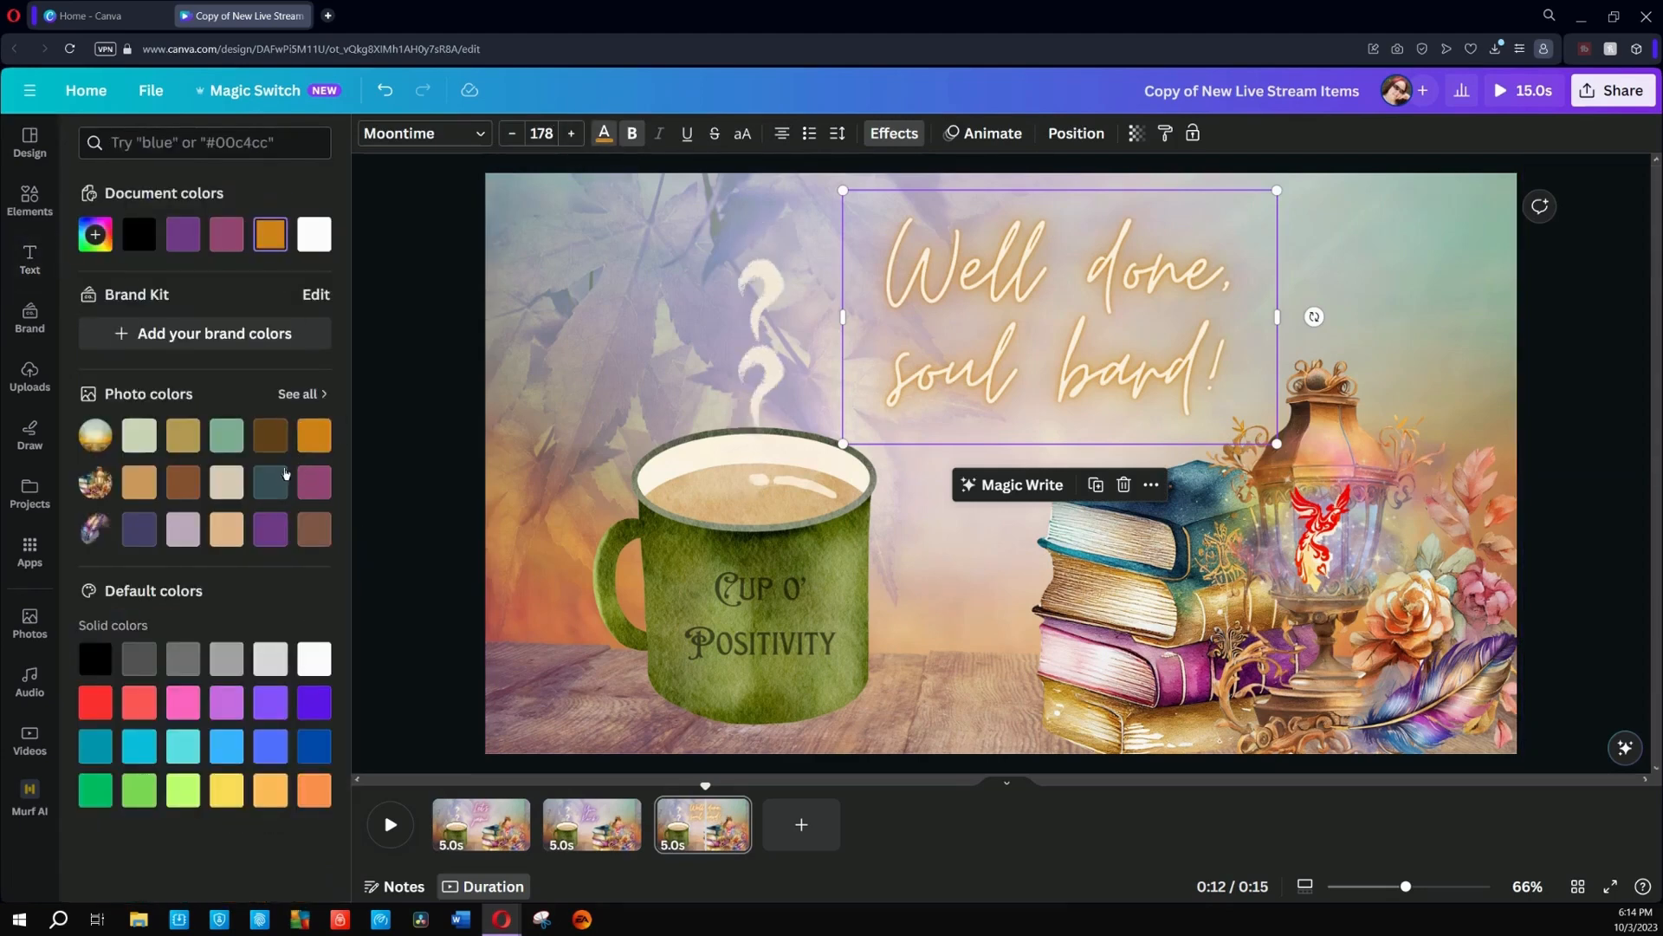
click(285, 477)
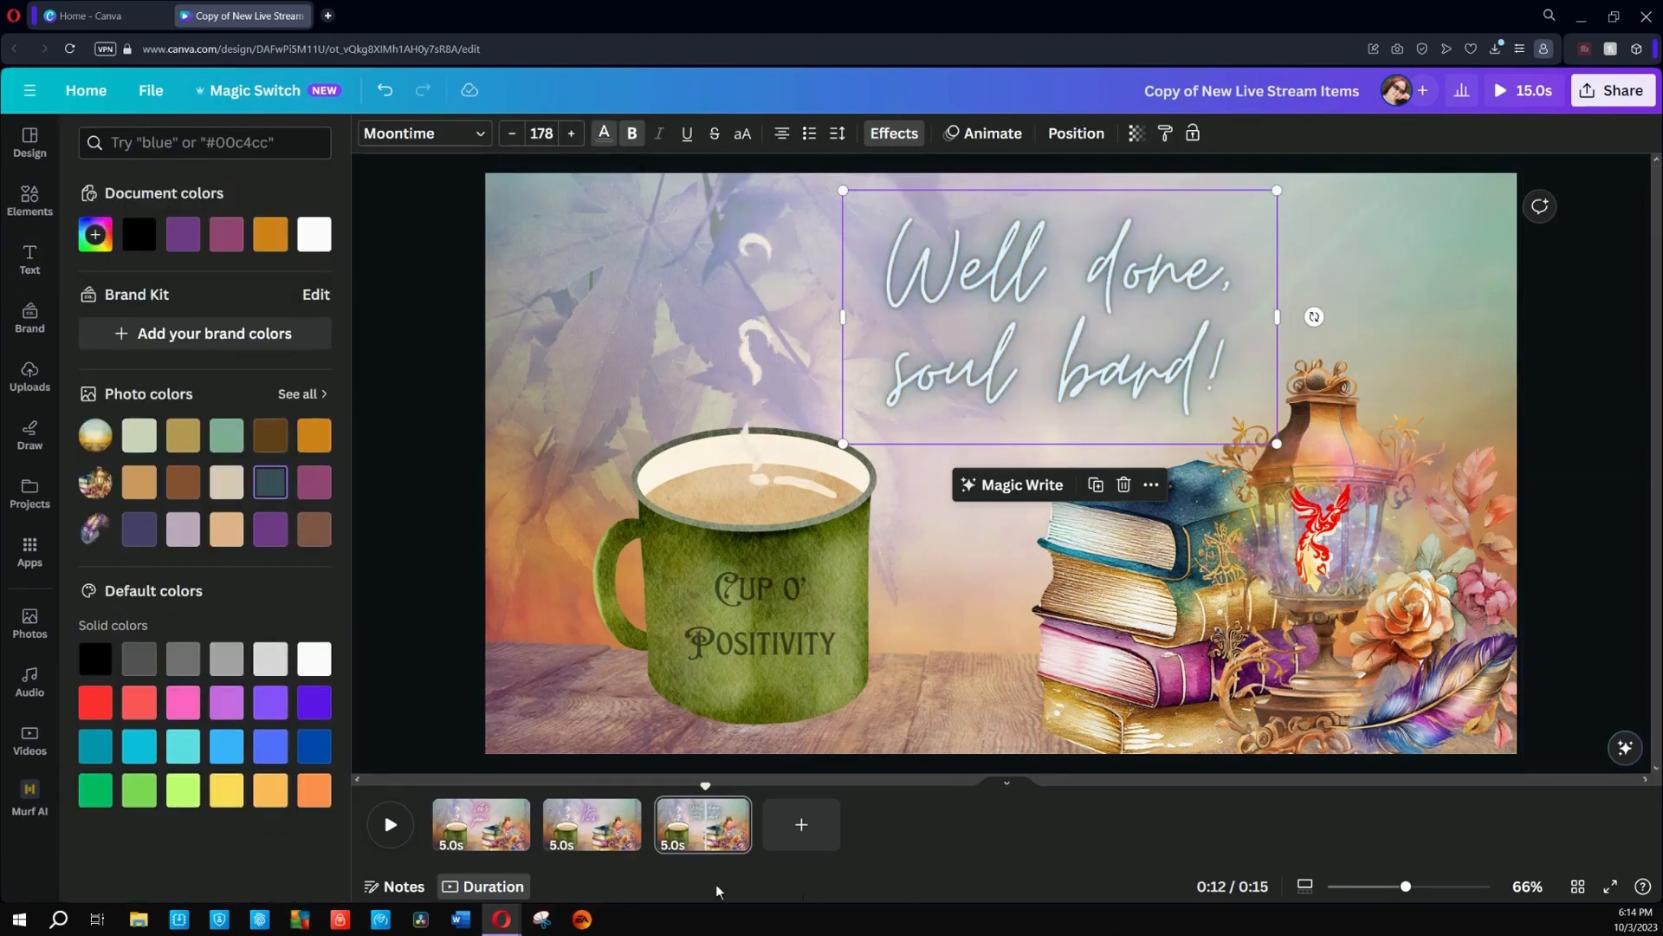
Step: Duplicate the "Well done, soul bard!" page and change the copy's message to "Showing up for you and others paid off--congrats!"
click(734, 808)
click(762, 588)
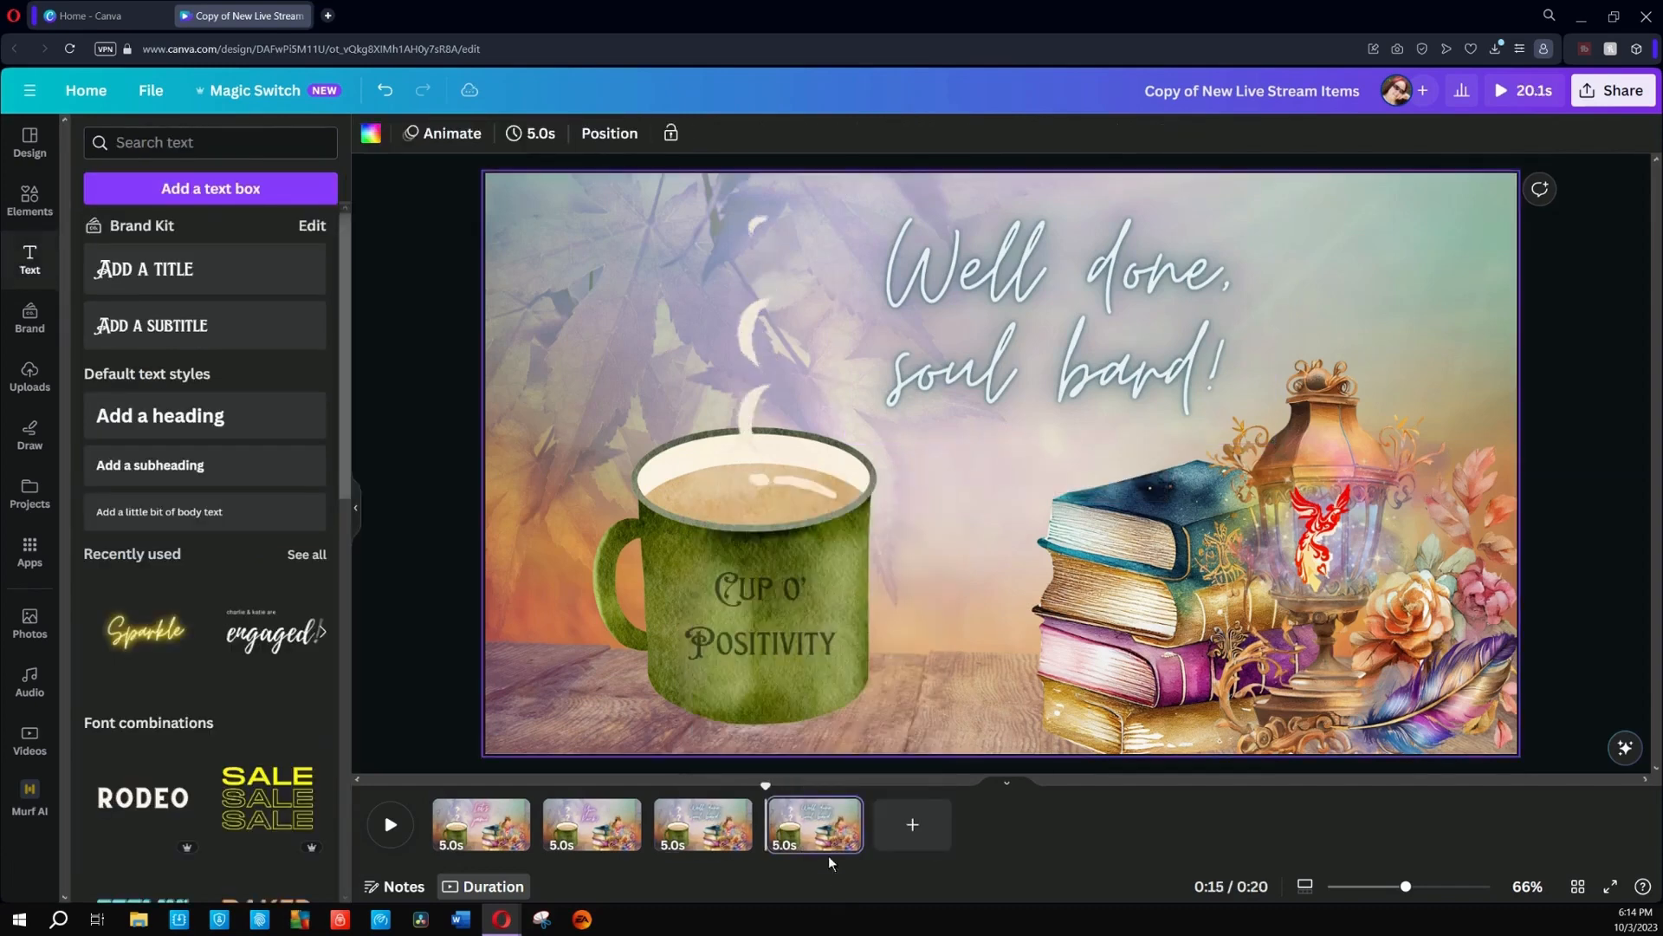
click(1083, 331)
click(1082, 331)
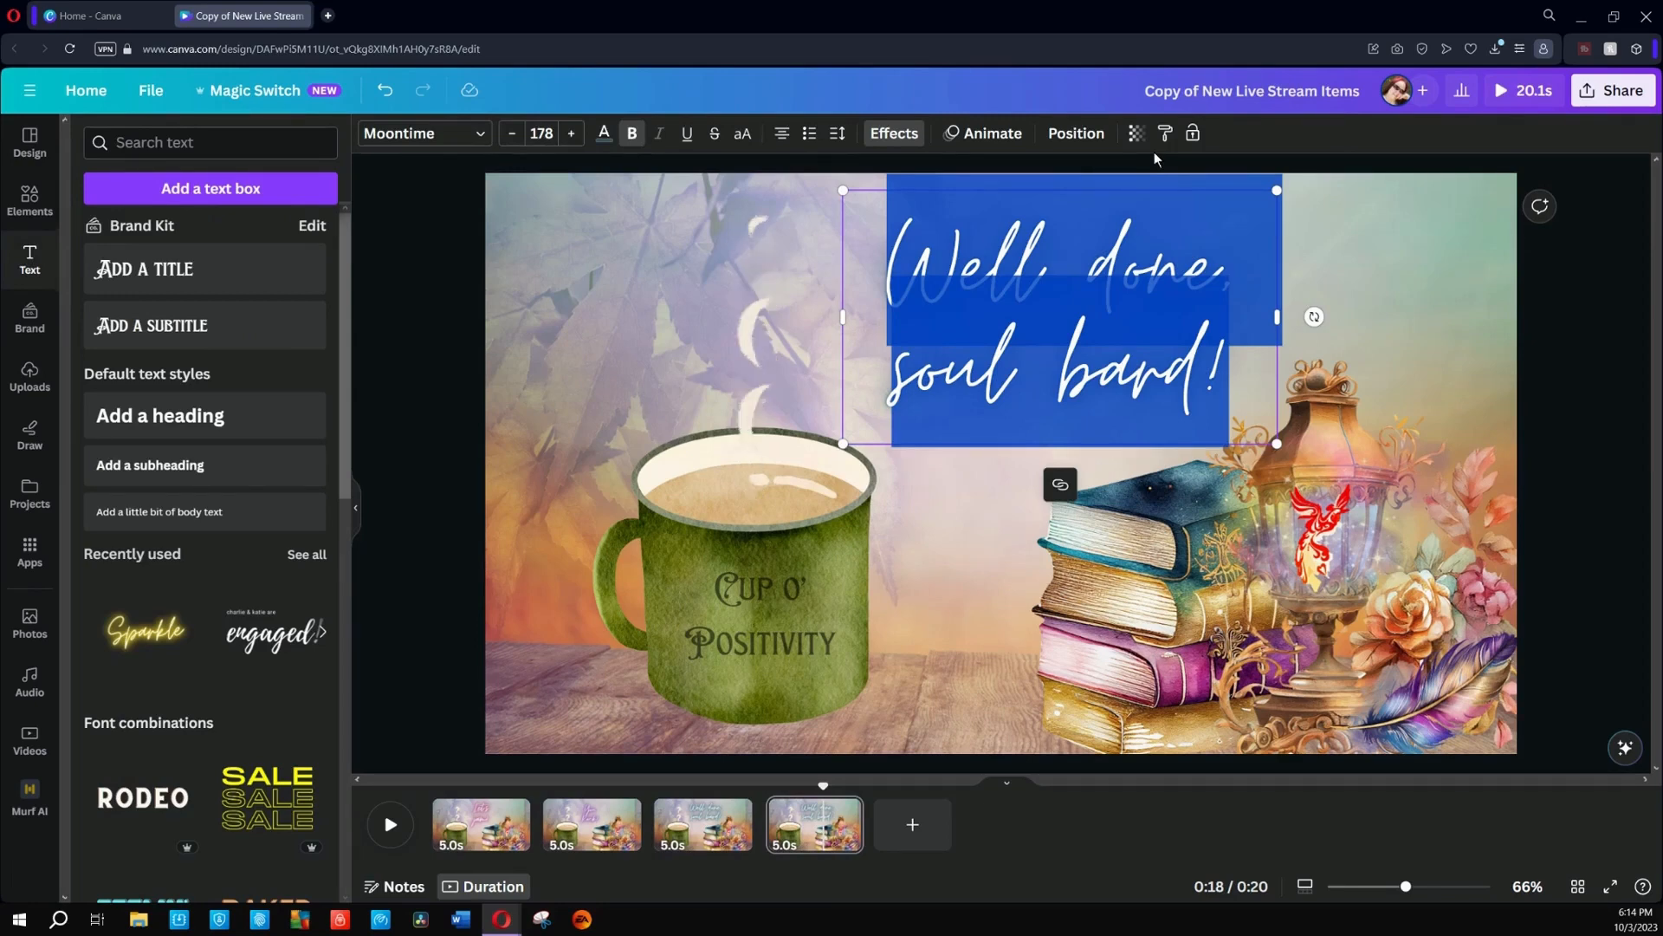
text(Showing up for)
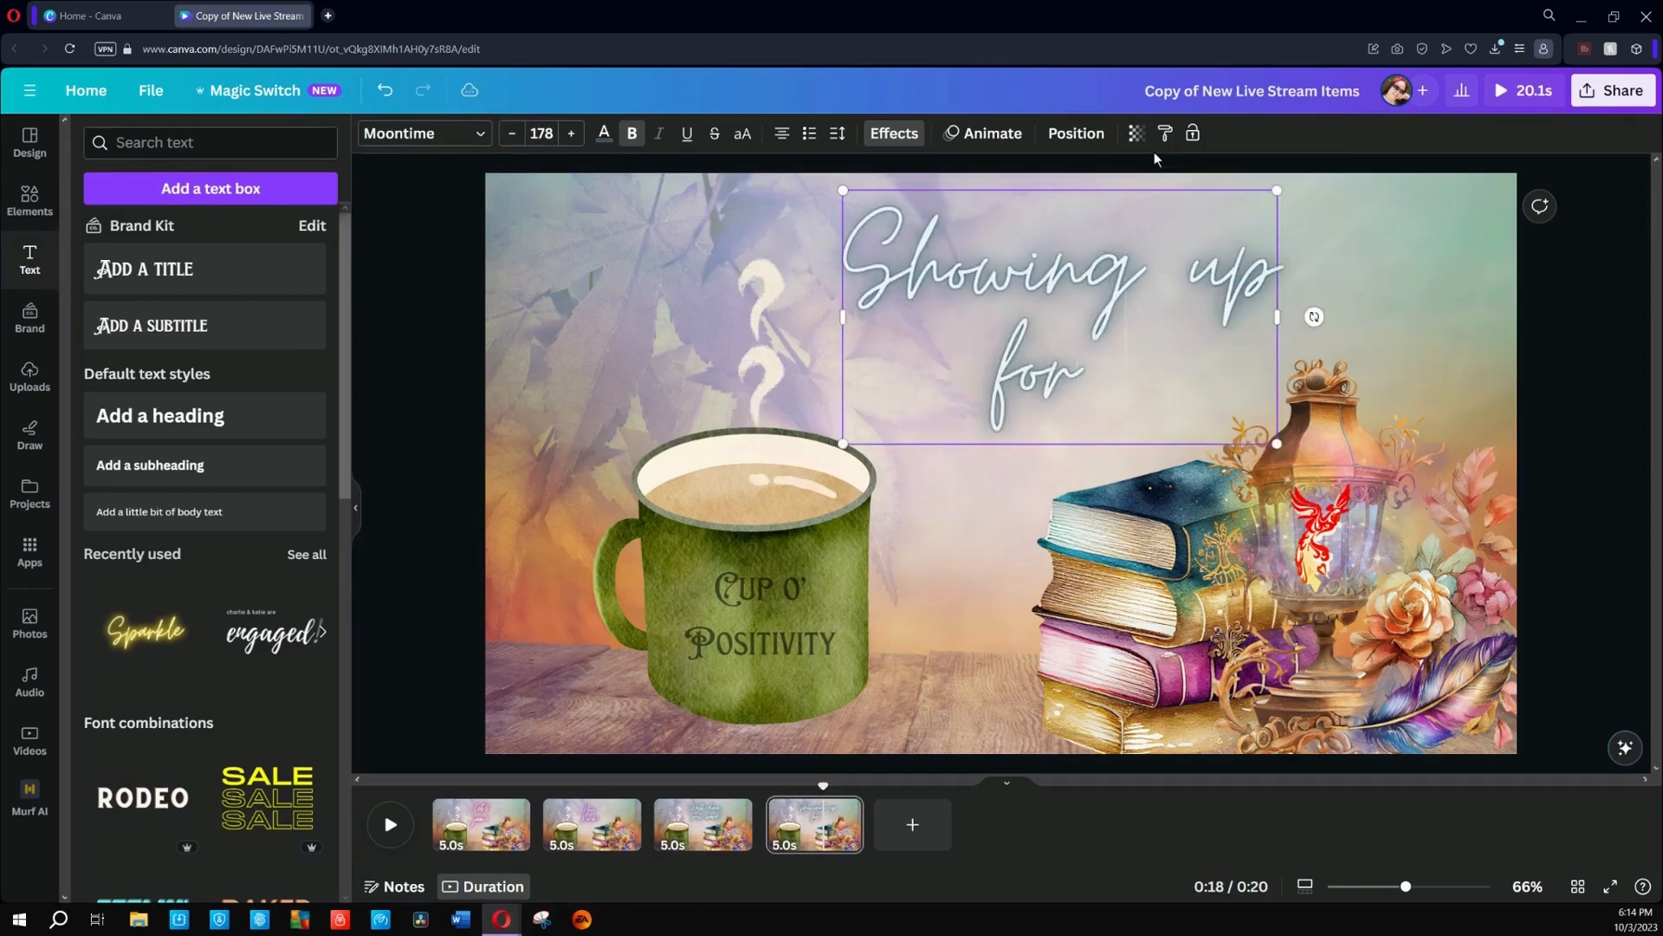
text( you and others pa)
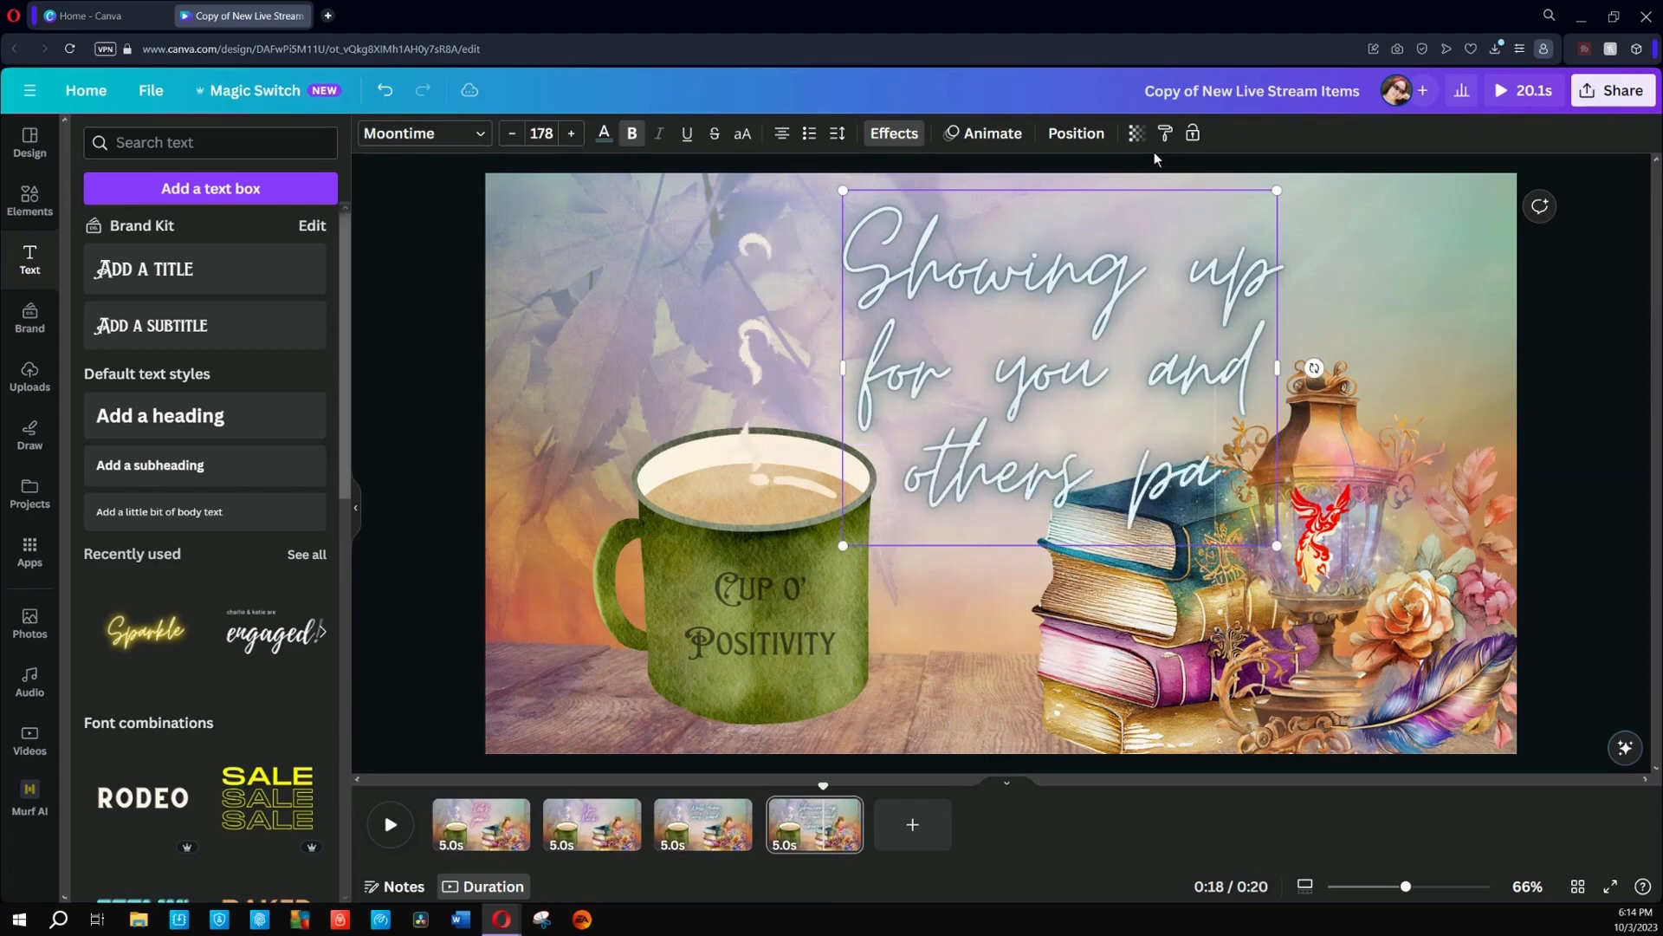
text(id off--)
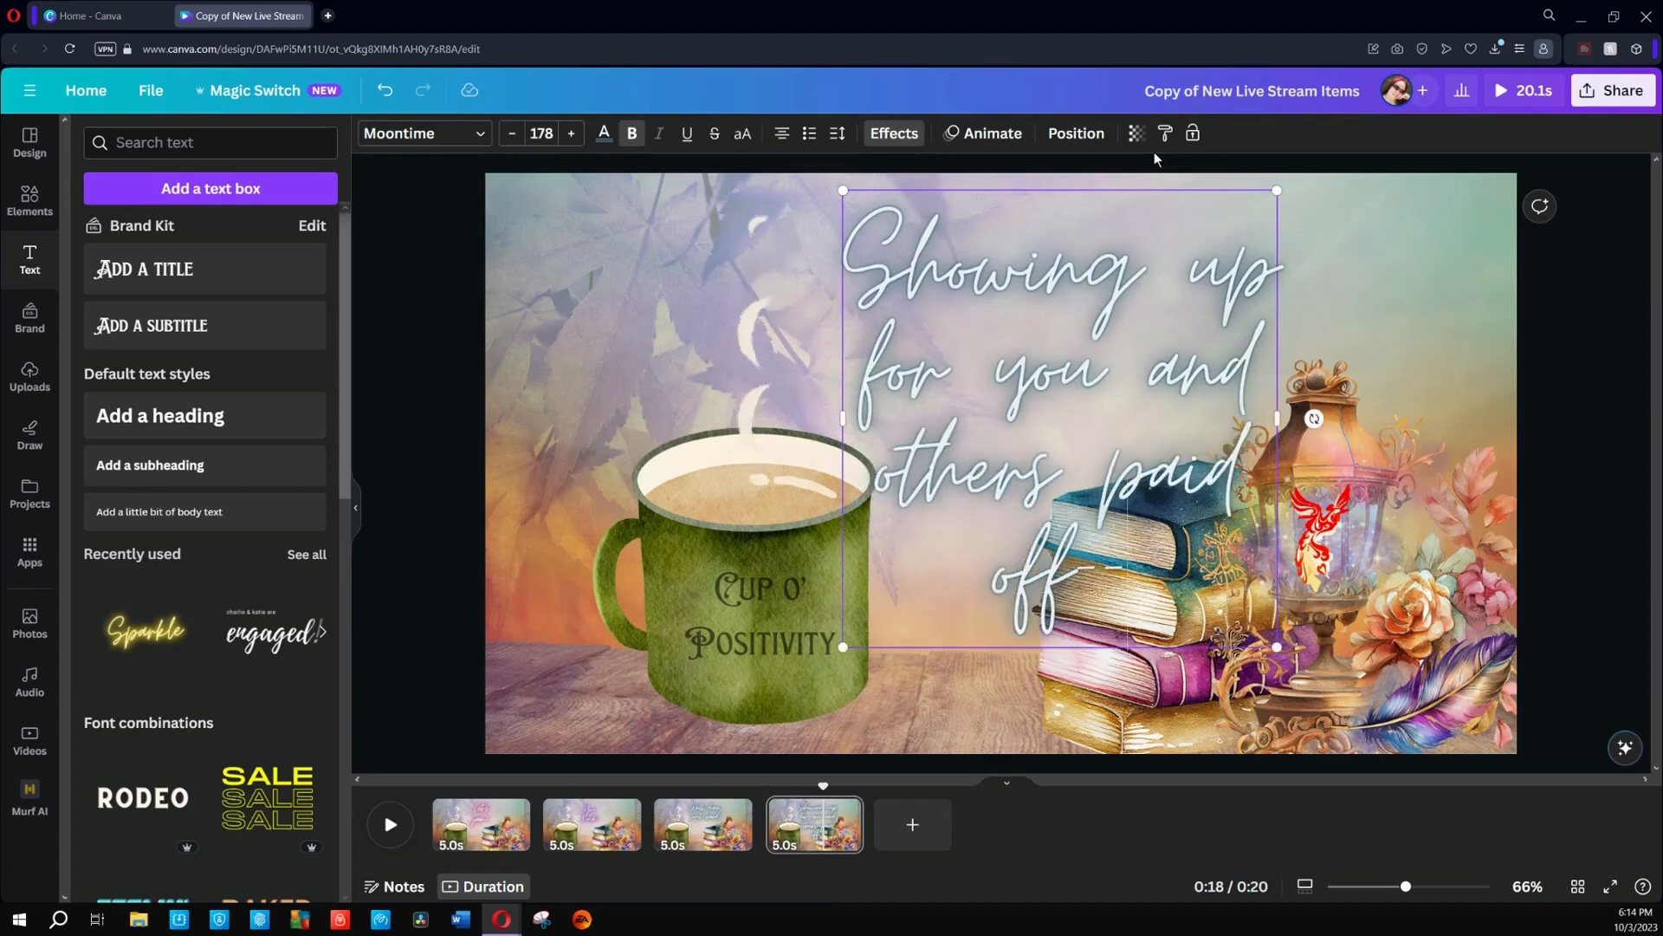
text(congrats!)
Step: Recolor the whole "Showing up for you and others paid off--congrats!" message with the purple from the feather image's photo colors
key(ctrl+a)
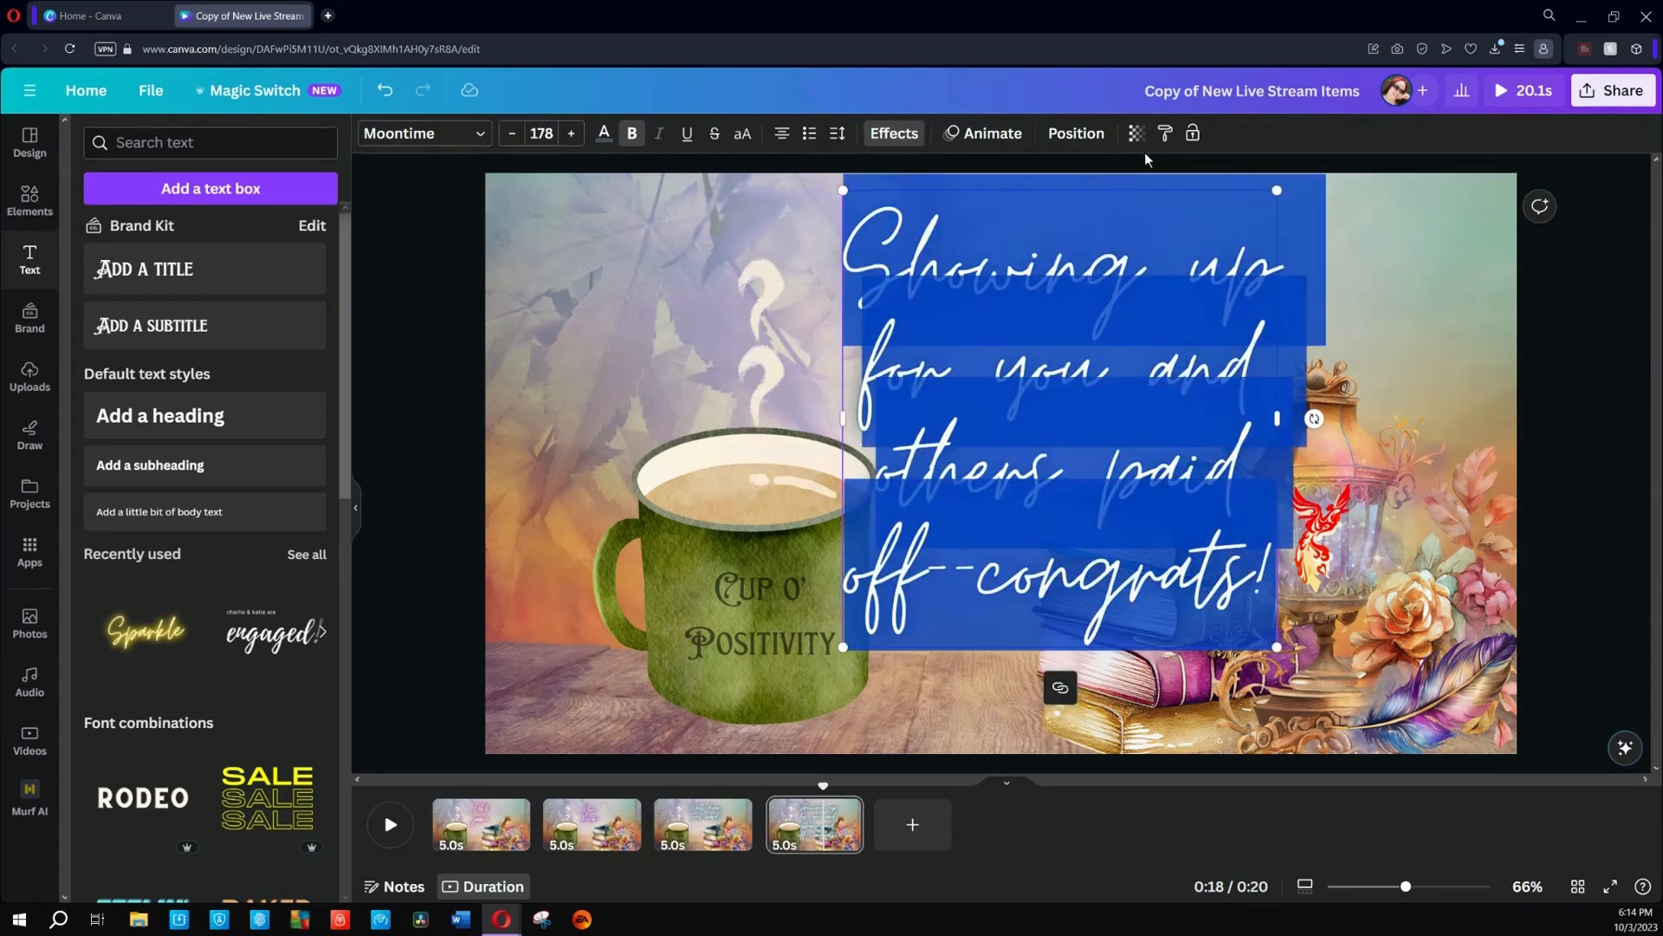
click(604, 134)
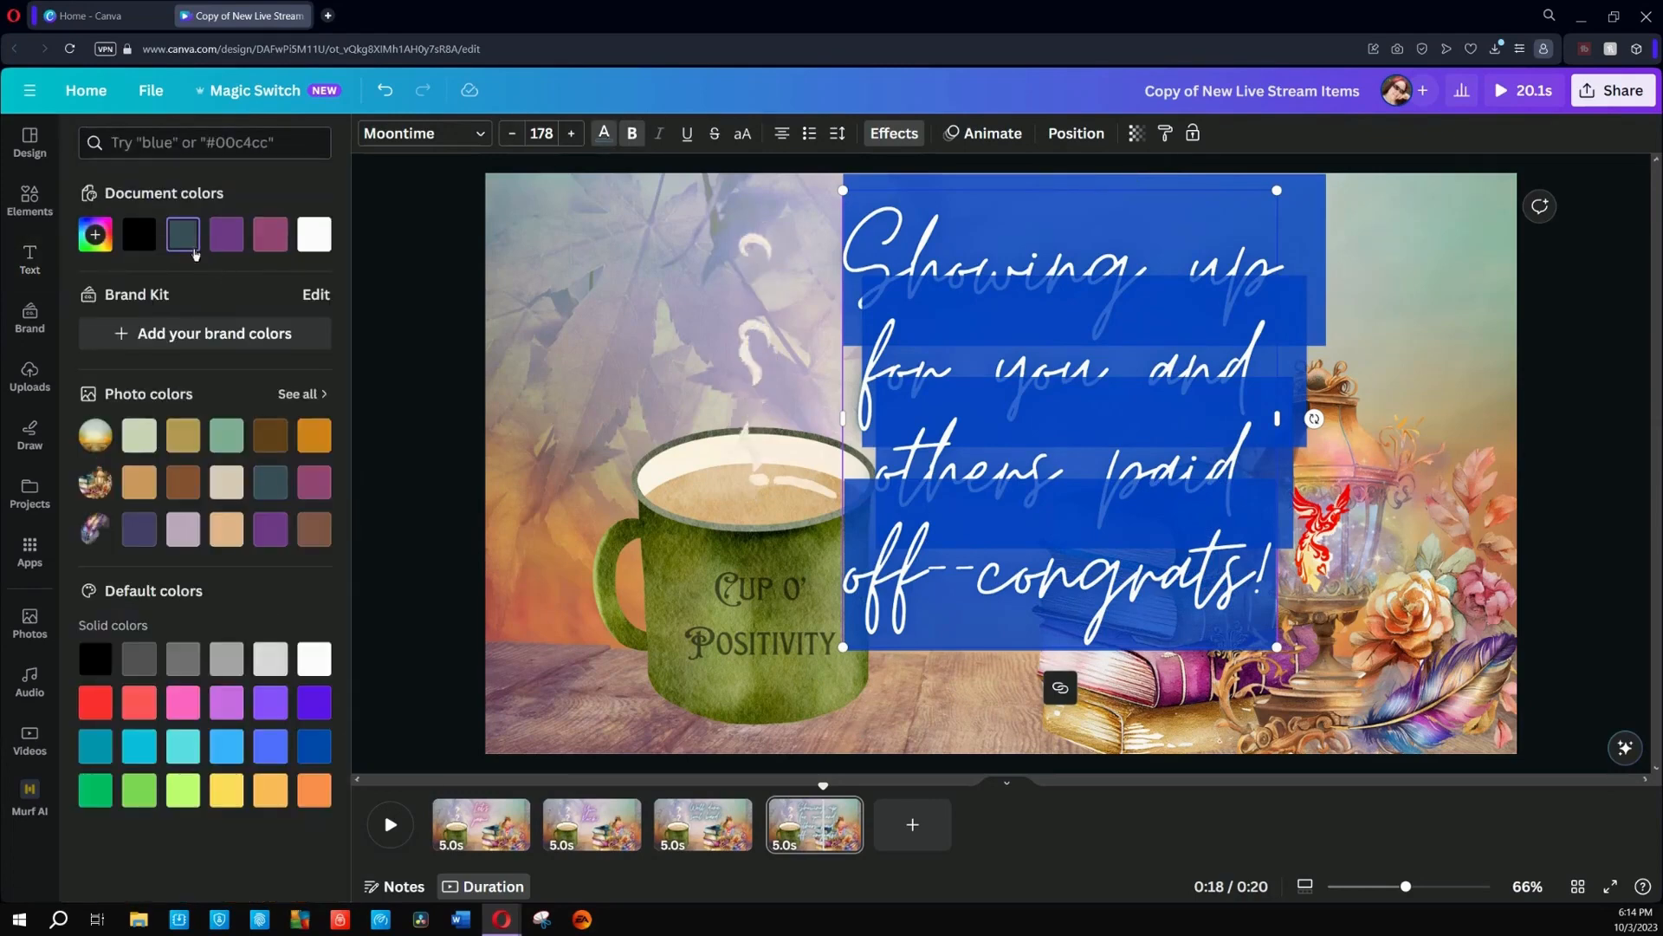
click(227, 481)
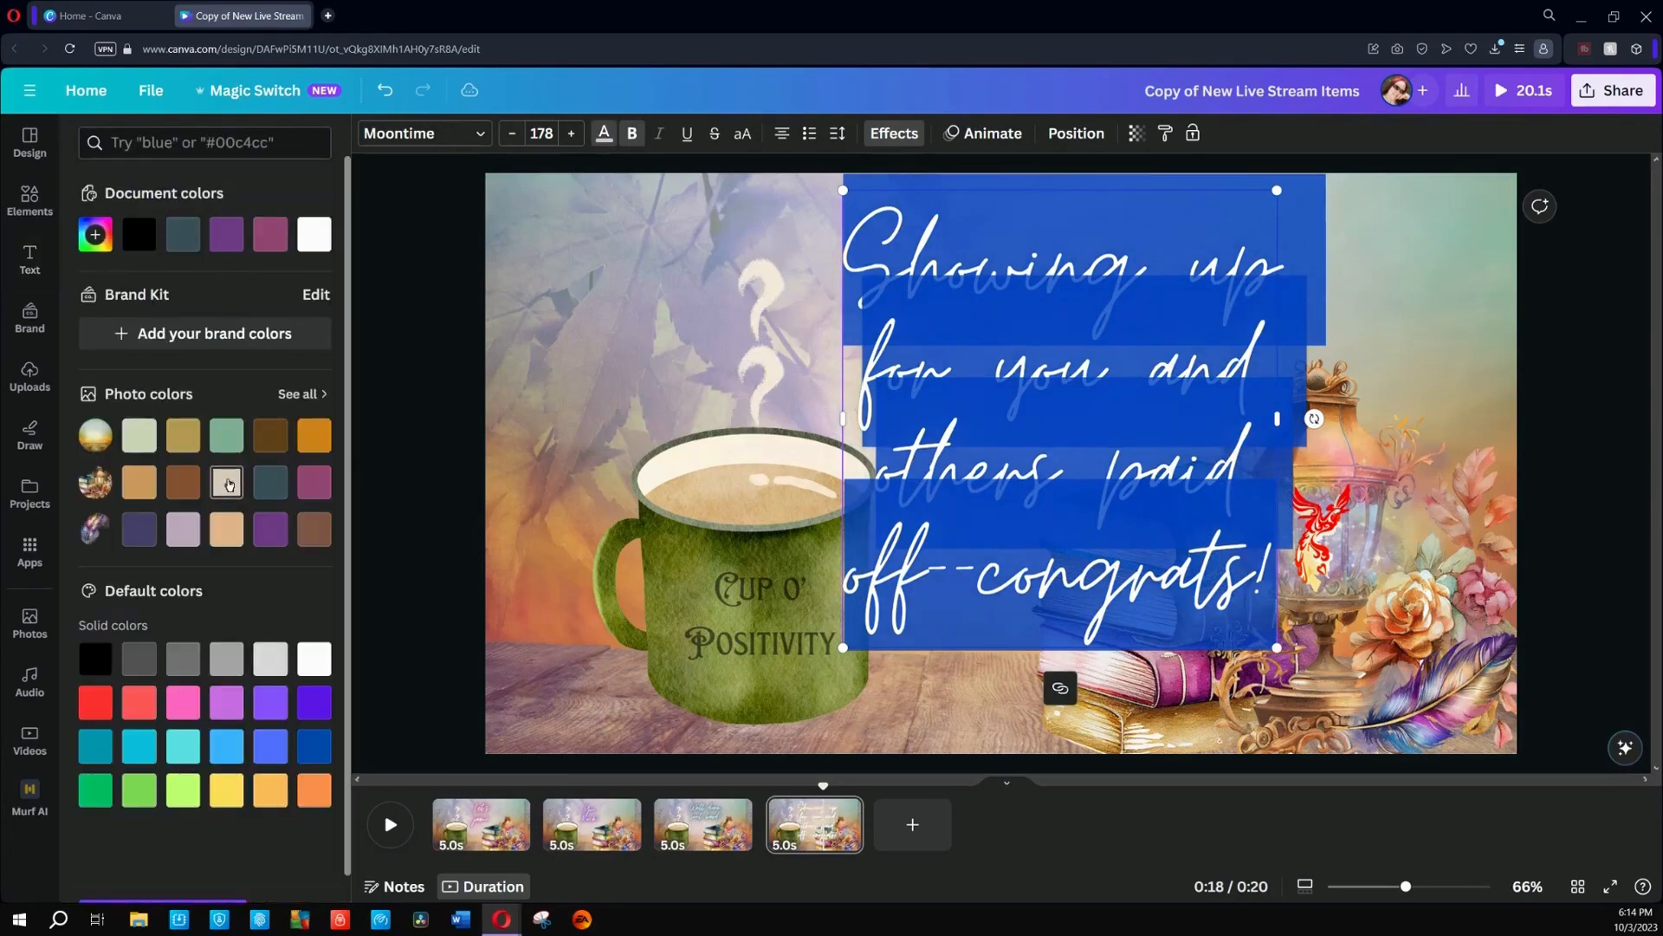
click(305, 393)
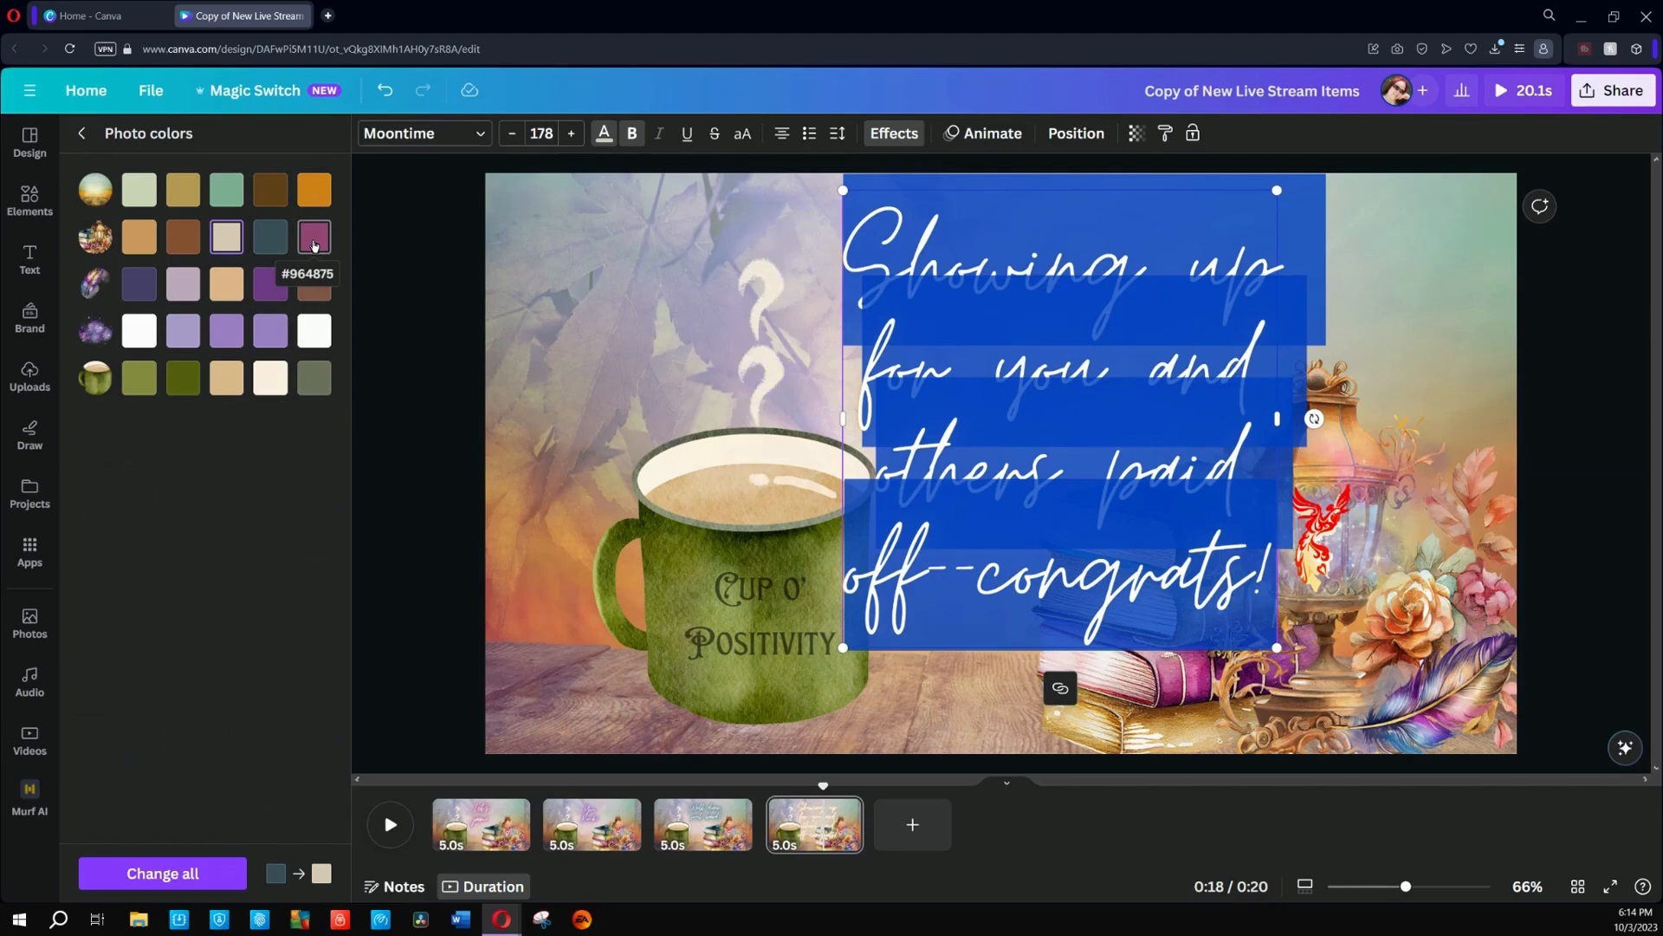
click(284, 285)
Step: Shrink the "Showing up" message to size 119, widen its box to fit three lines, and place it above the mug and books
drag(846, 645, 987, 497)
drag(983, 349, 836, 351)
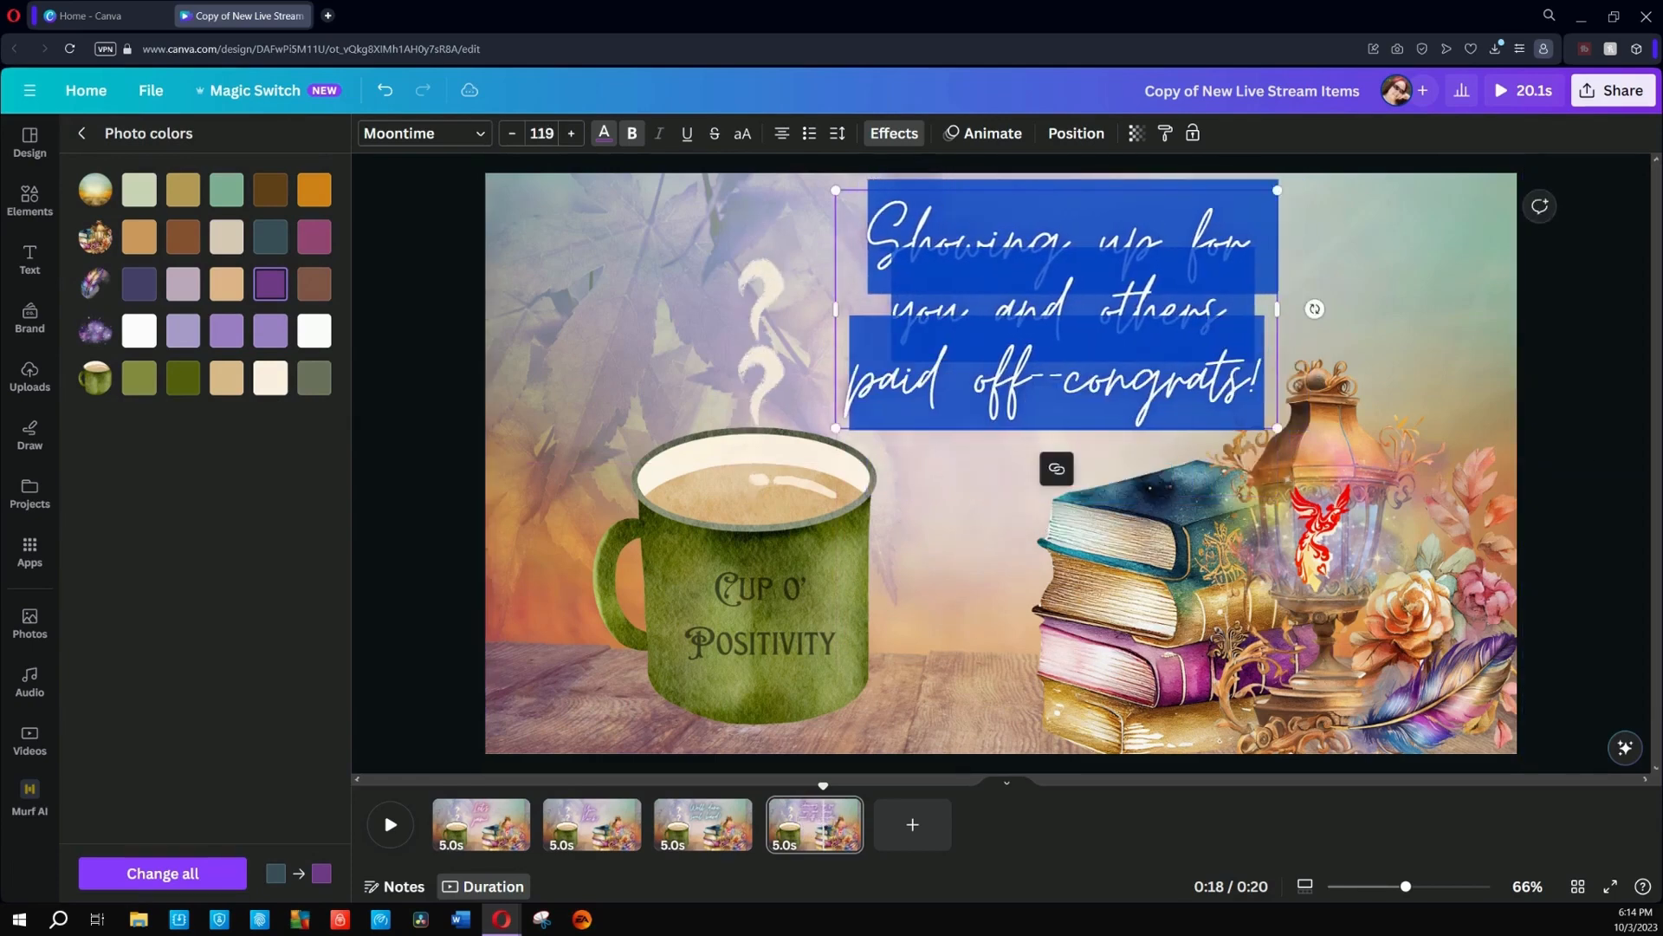
click(1587, 414)
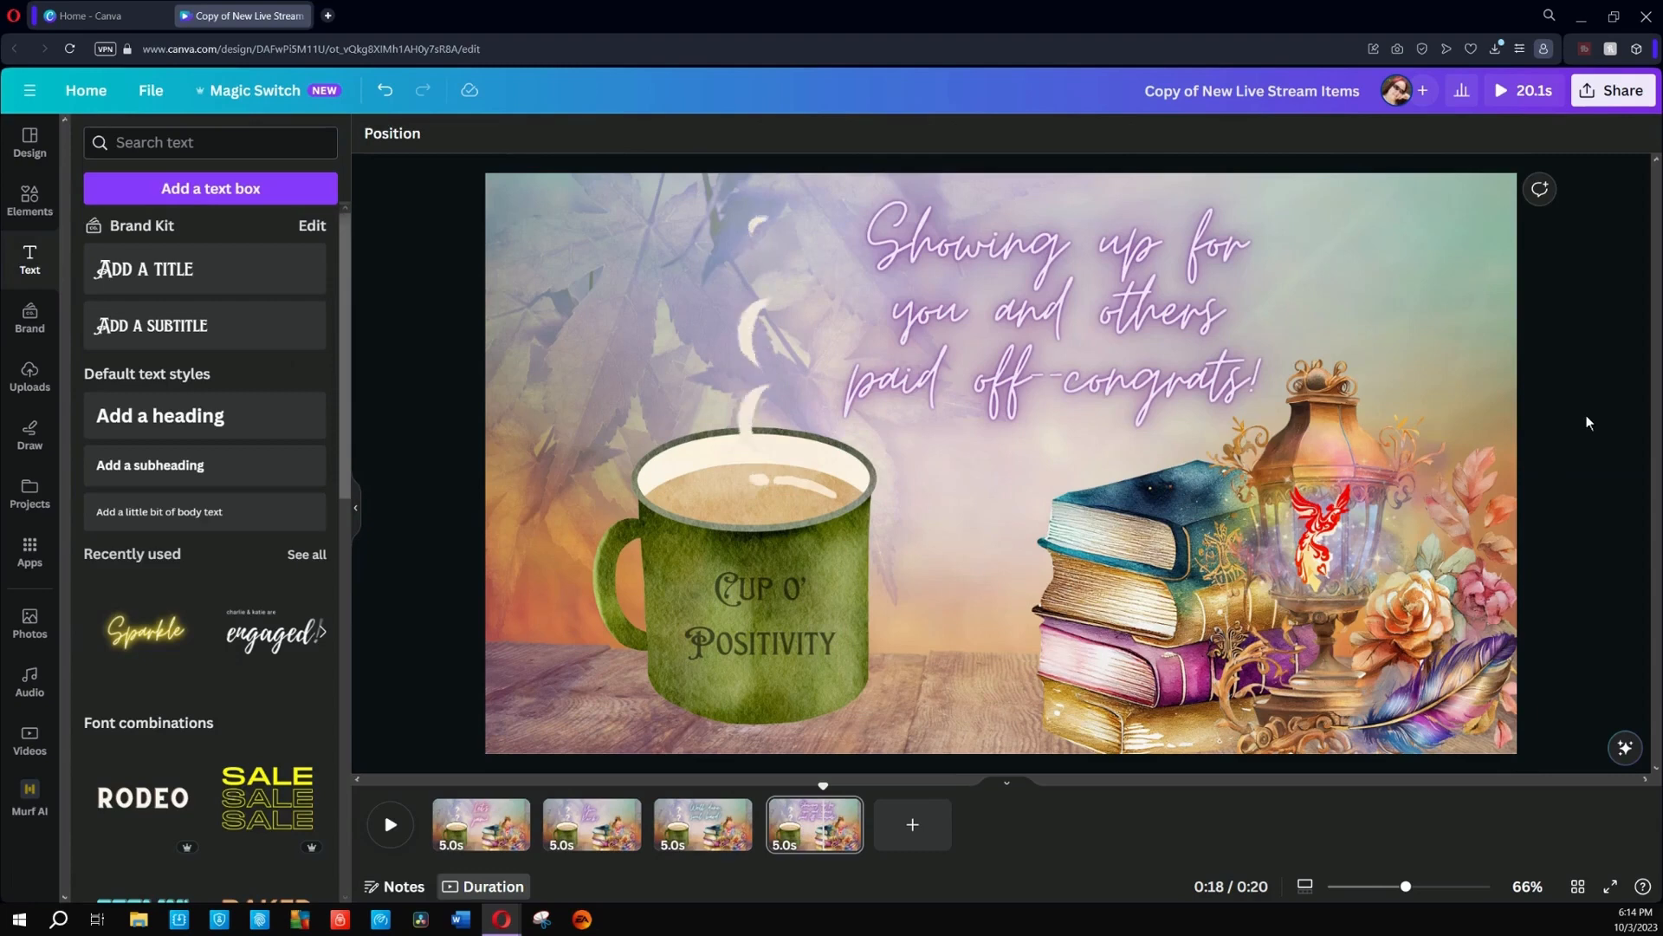
drag(1131, 347, 1105, 349)
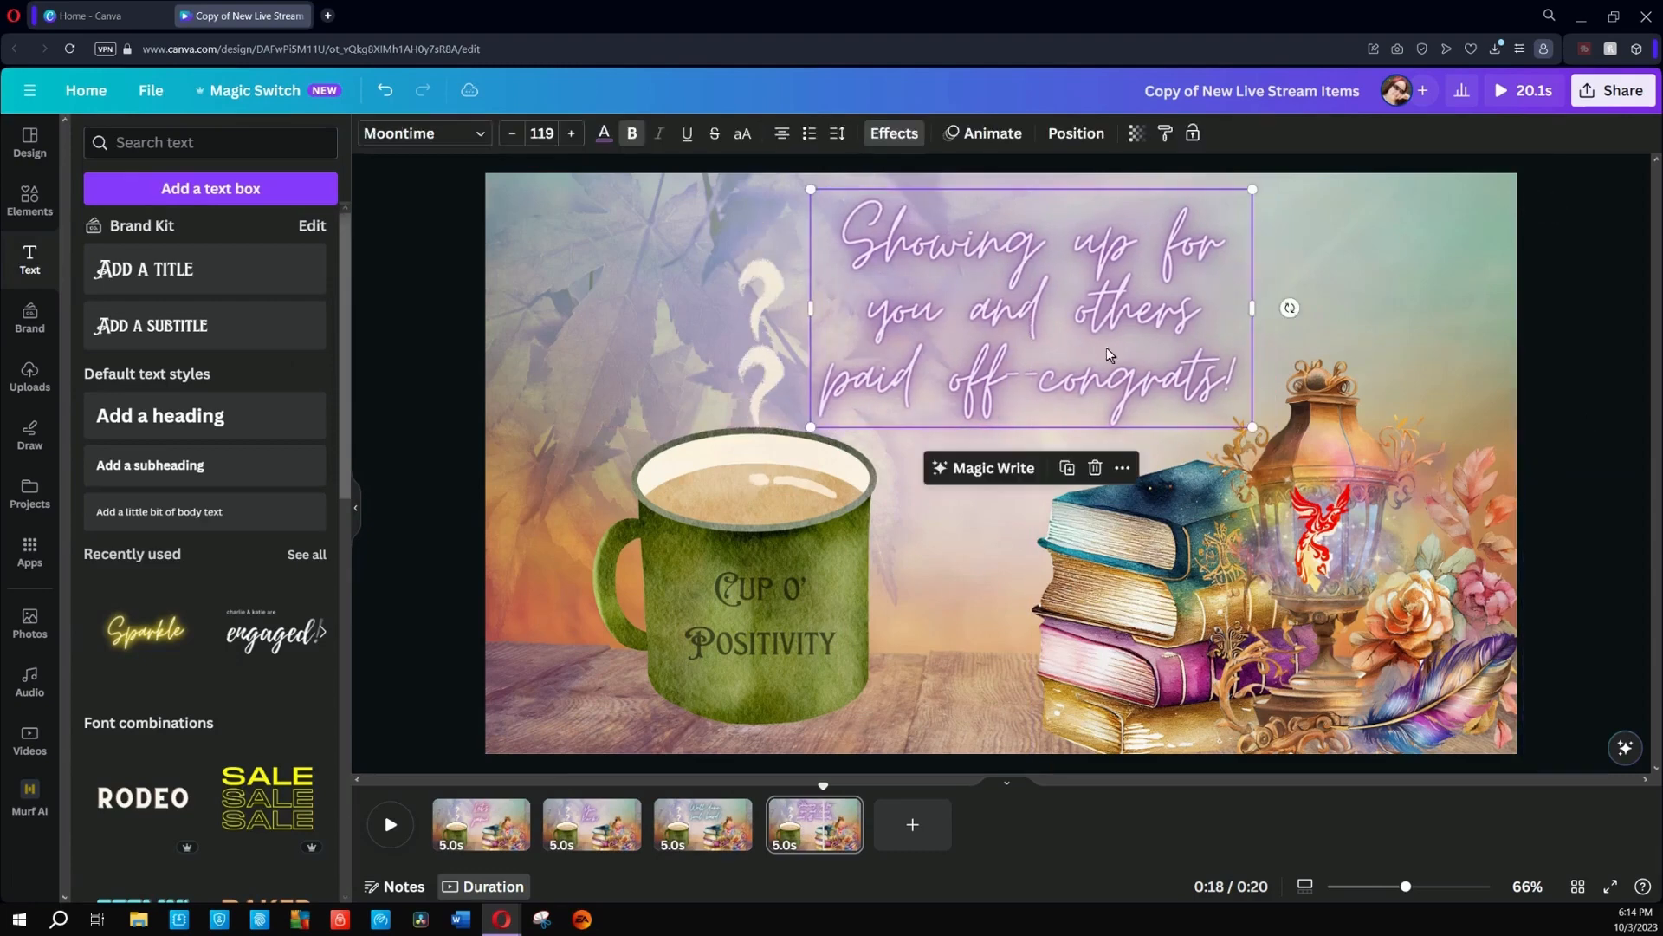
click(1544, 460)
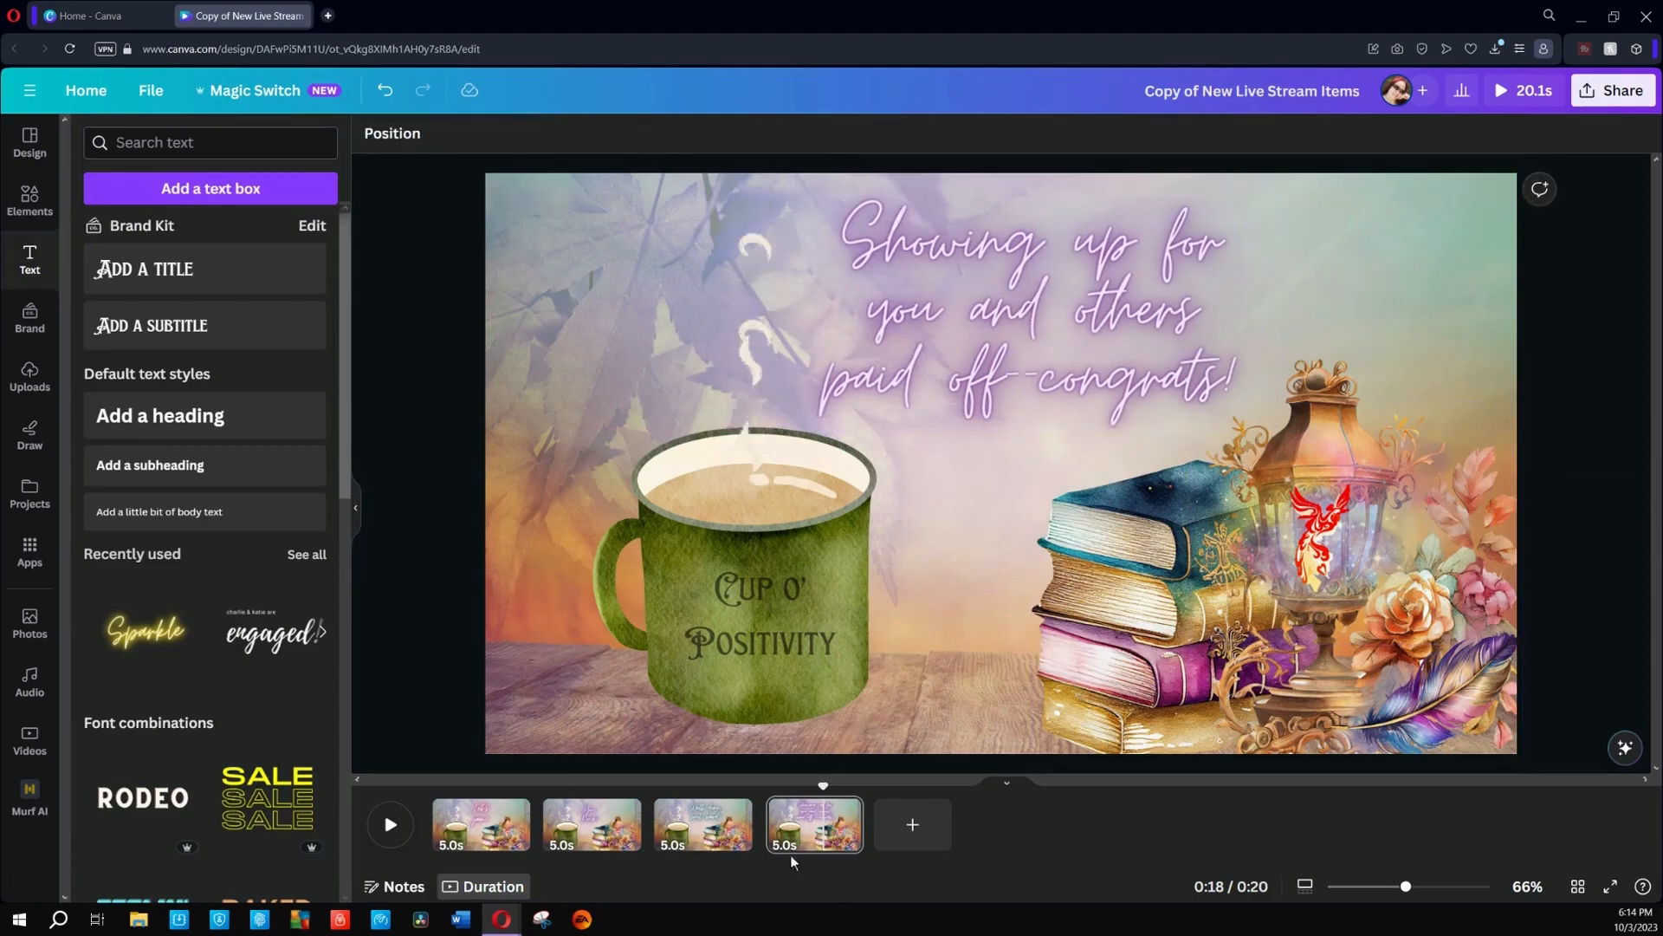
Step: Duplicate the "Showing up" page and recolor the copy's message with the soft green from the background's photo colors
right_click(802, 832)
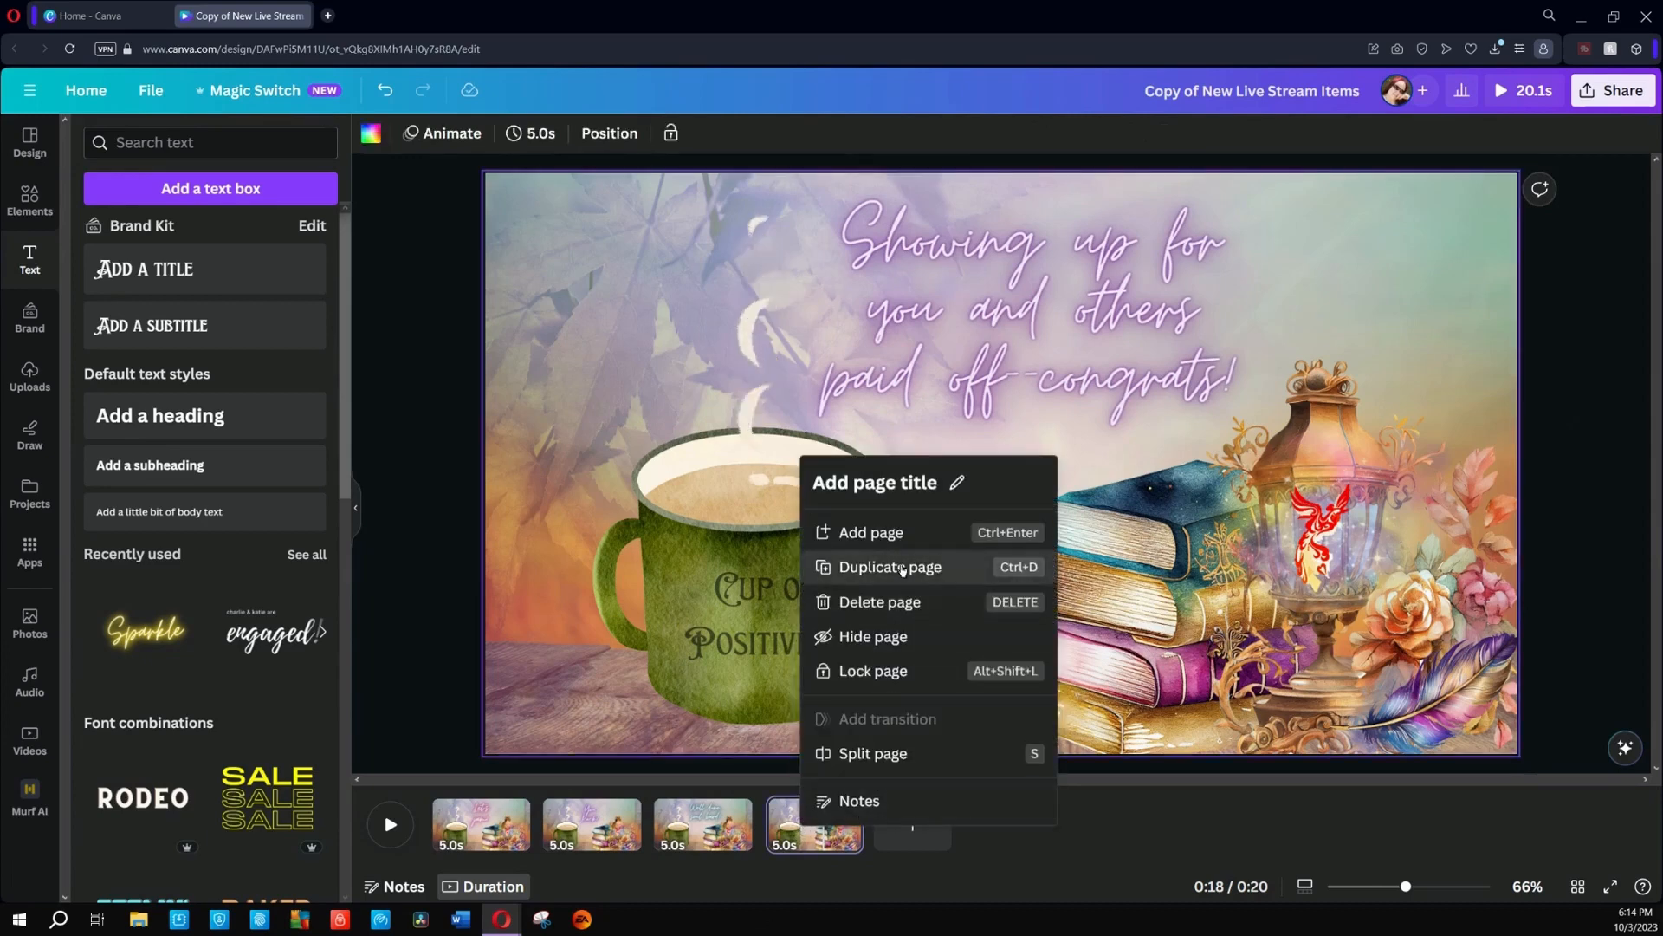
click(870, 566)
click(1011, 328)
double_click(1012, 328)
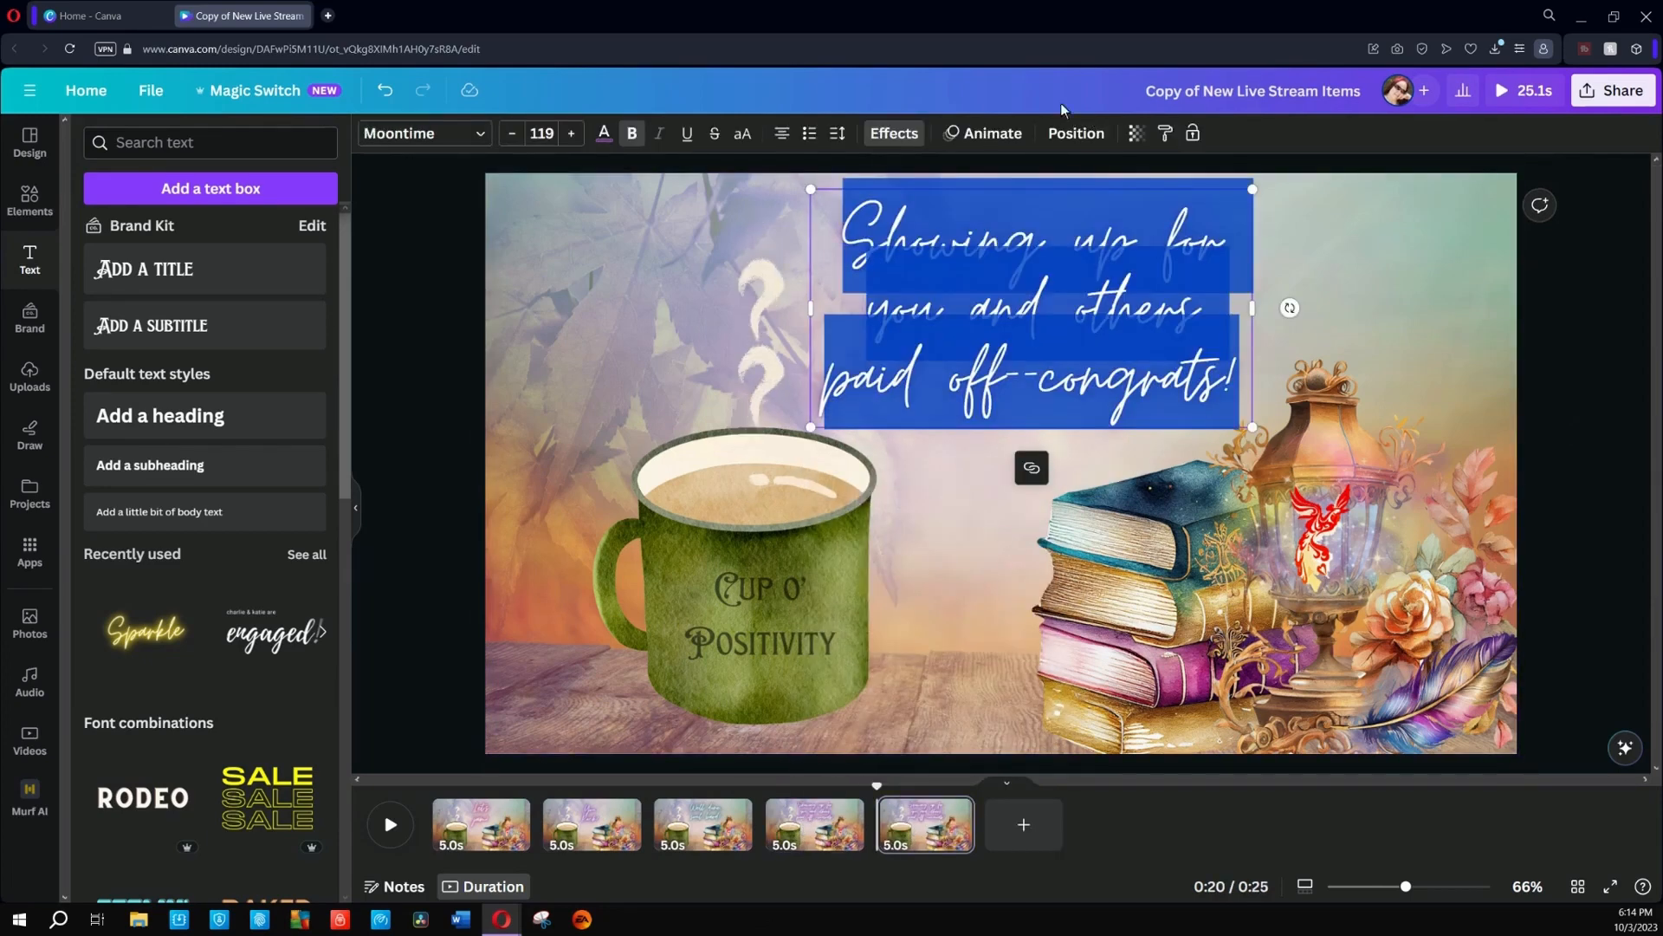
click(604, 132)
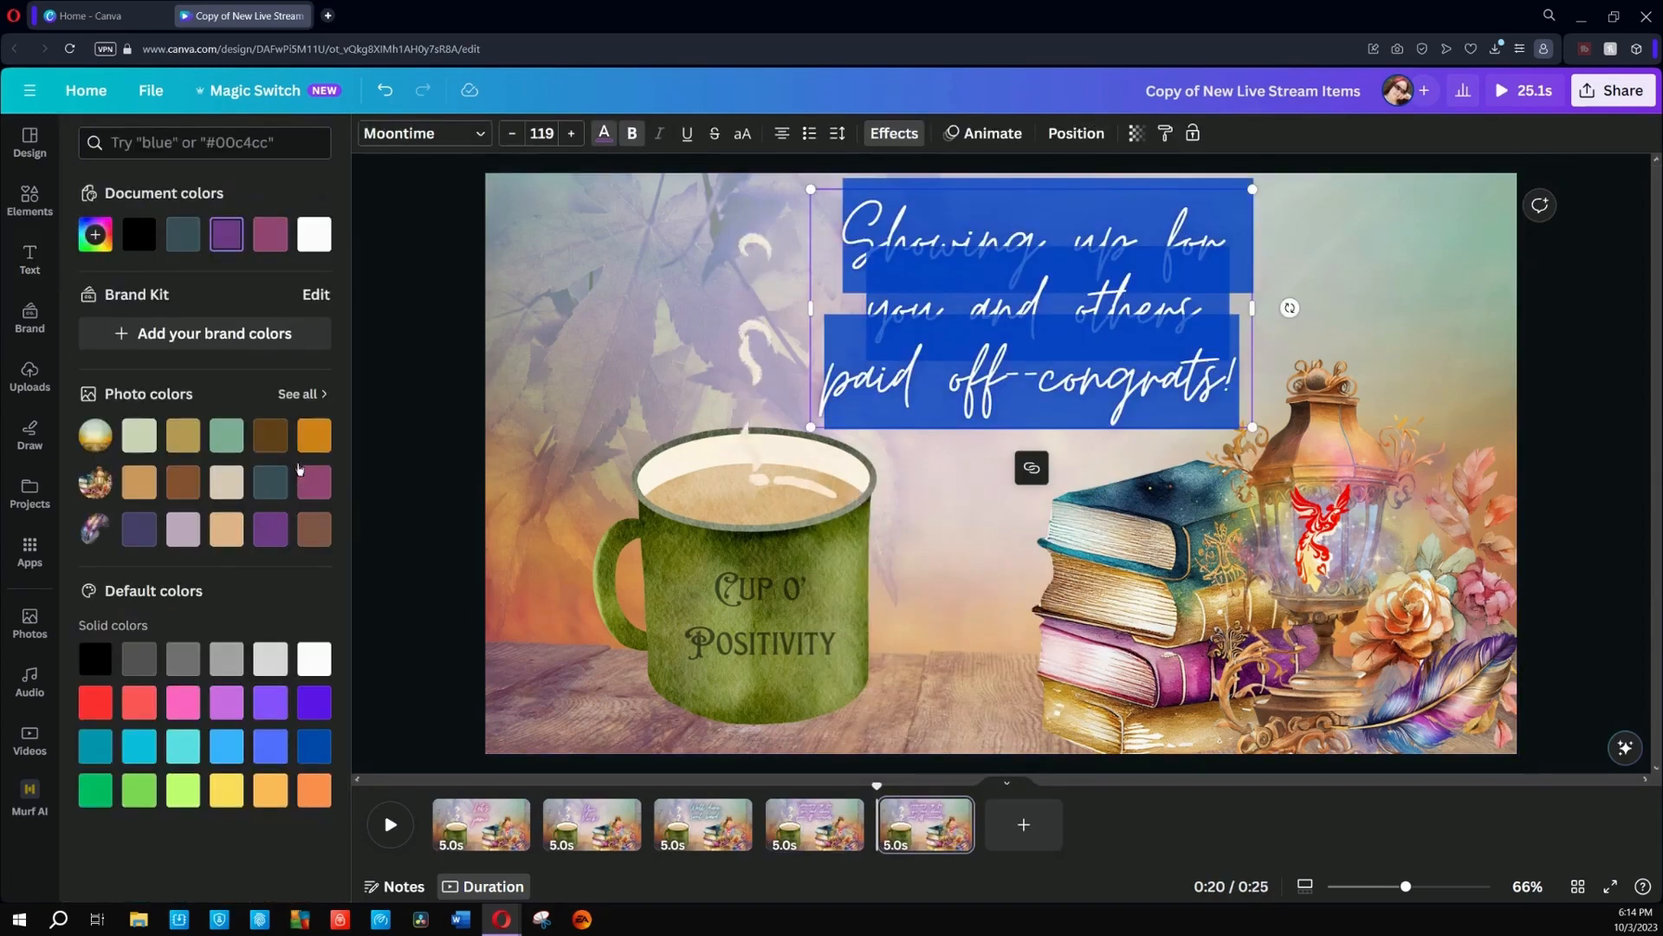
click(234, 438)
click(948, 558)
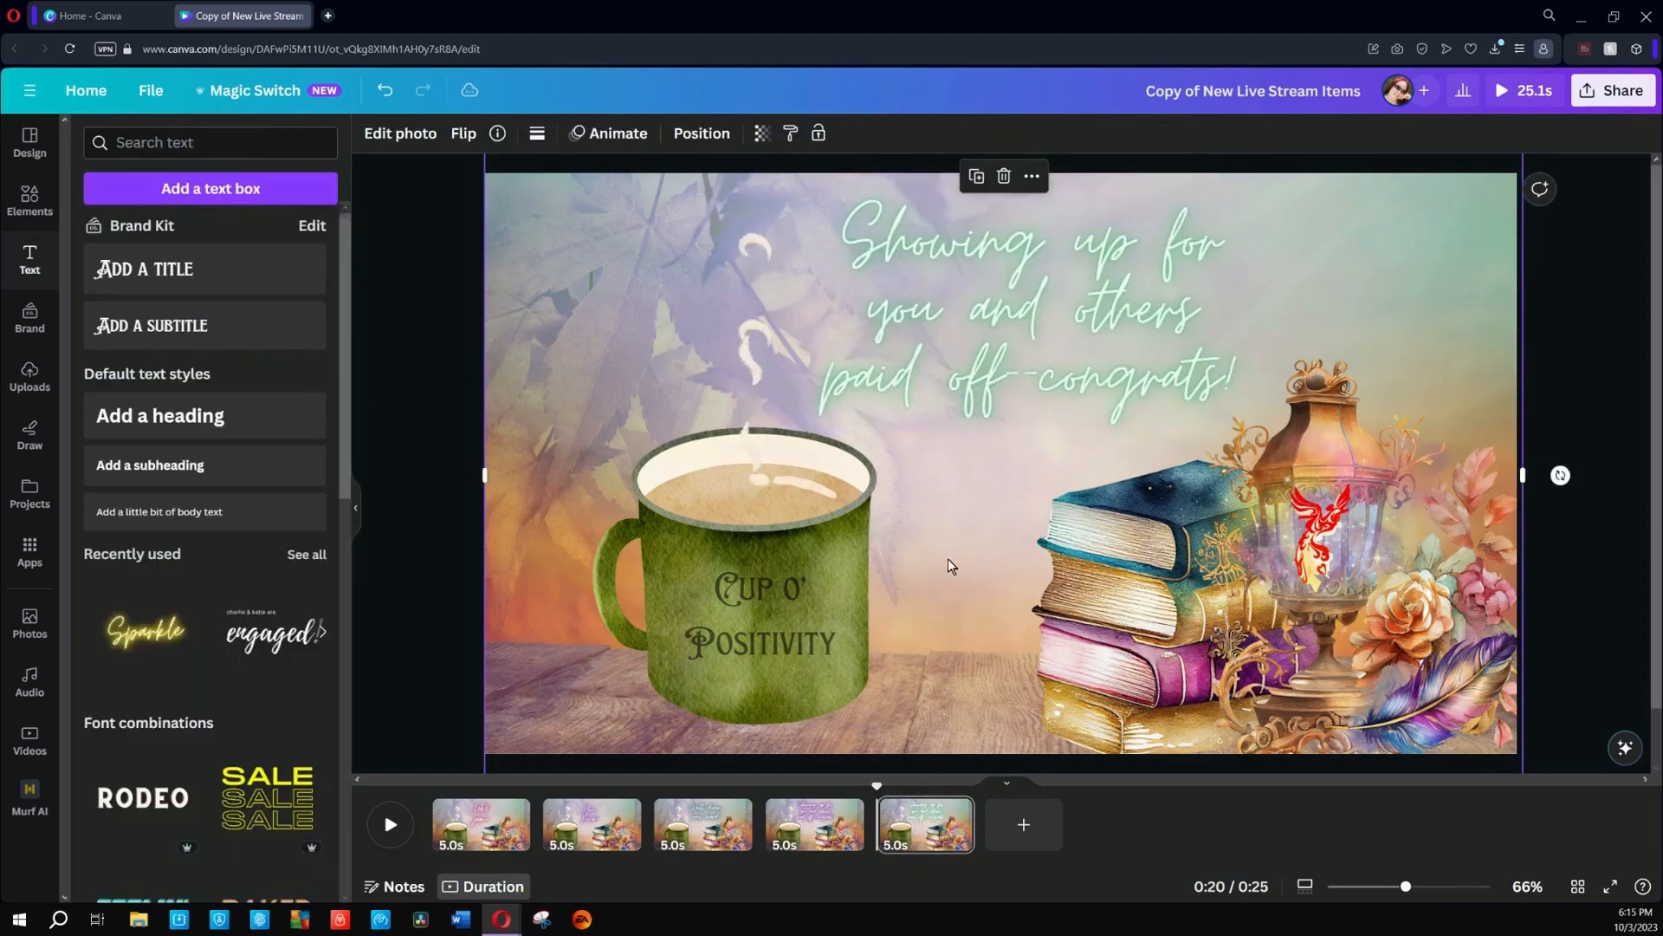
Step: Replace the message on the copied page with "Rock" and recolor it with coral red from the default solid colors
double_click(1017, 373)
click(404, 505)
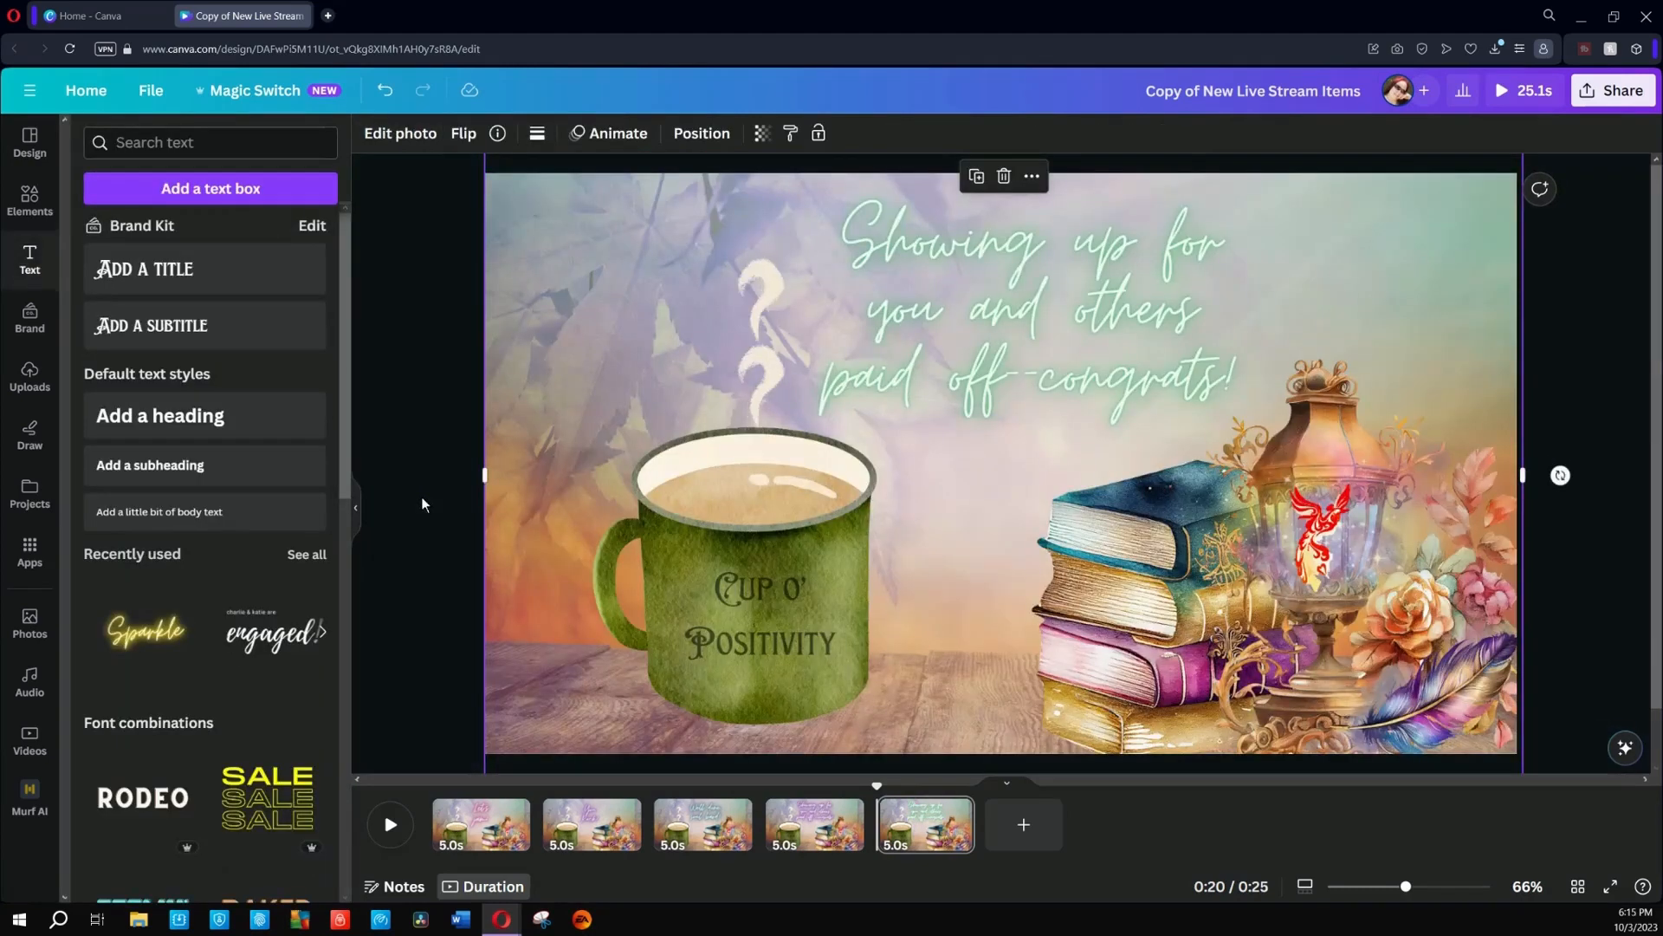
double_click(1083, 318)
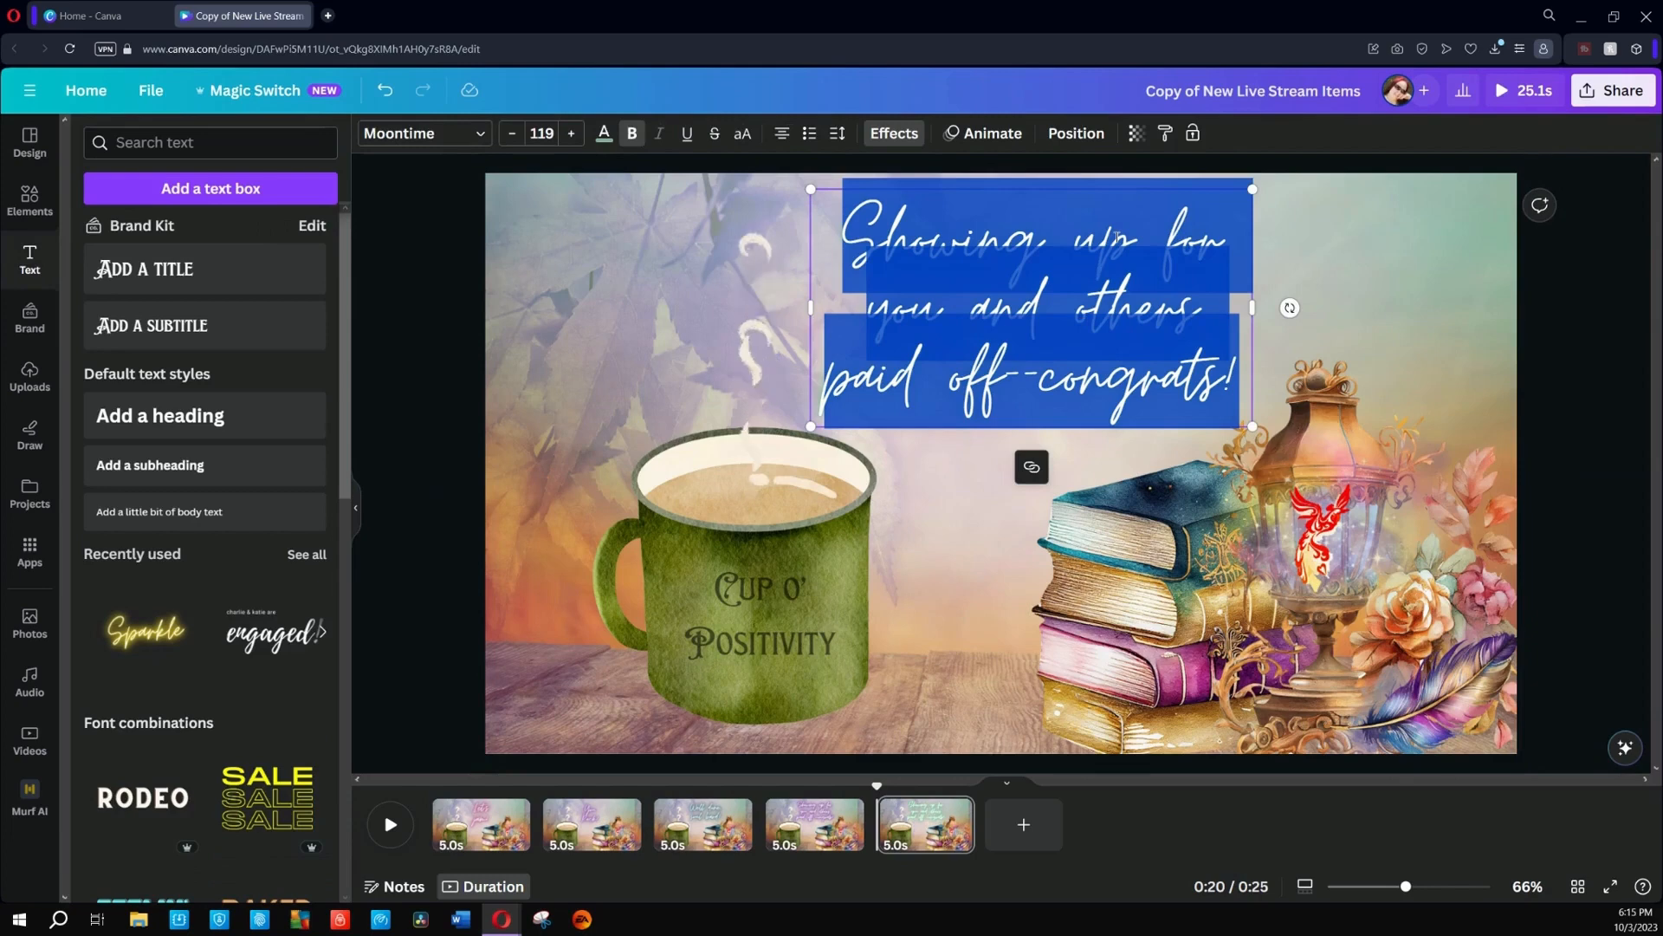
text(Rock)
key(ctrl+a)
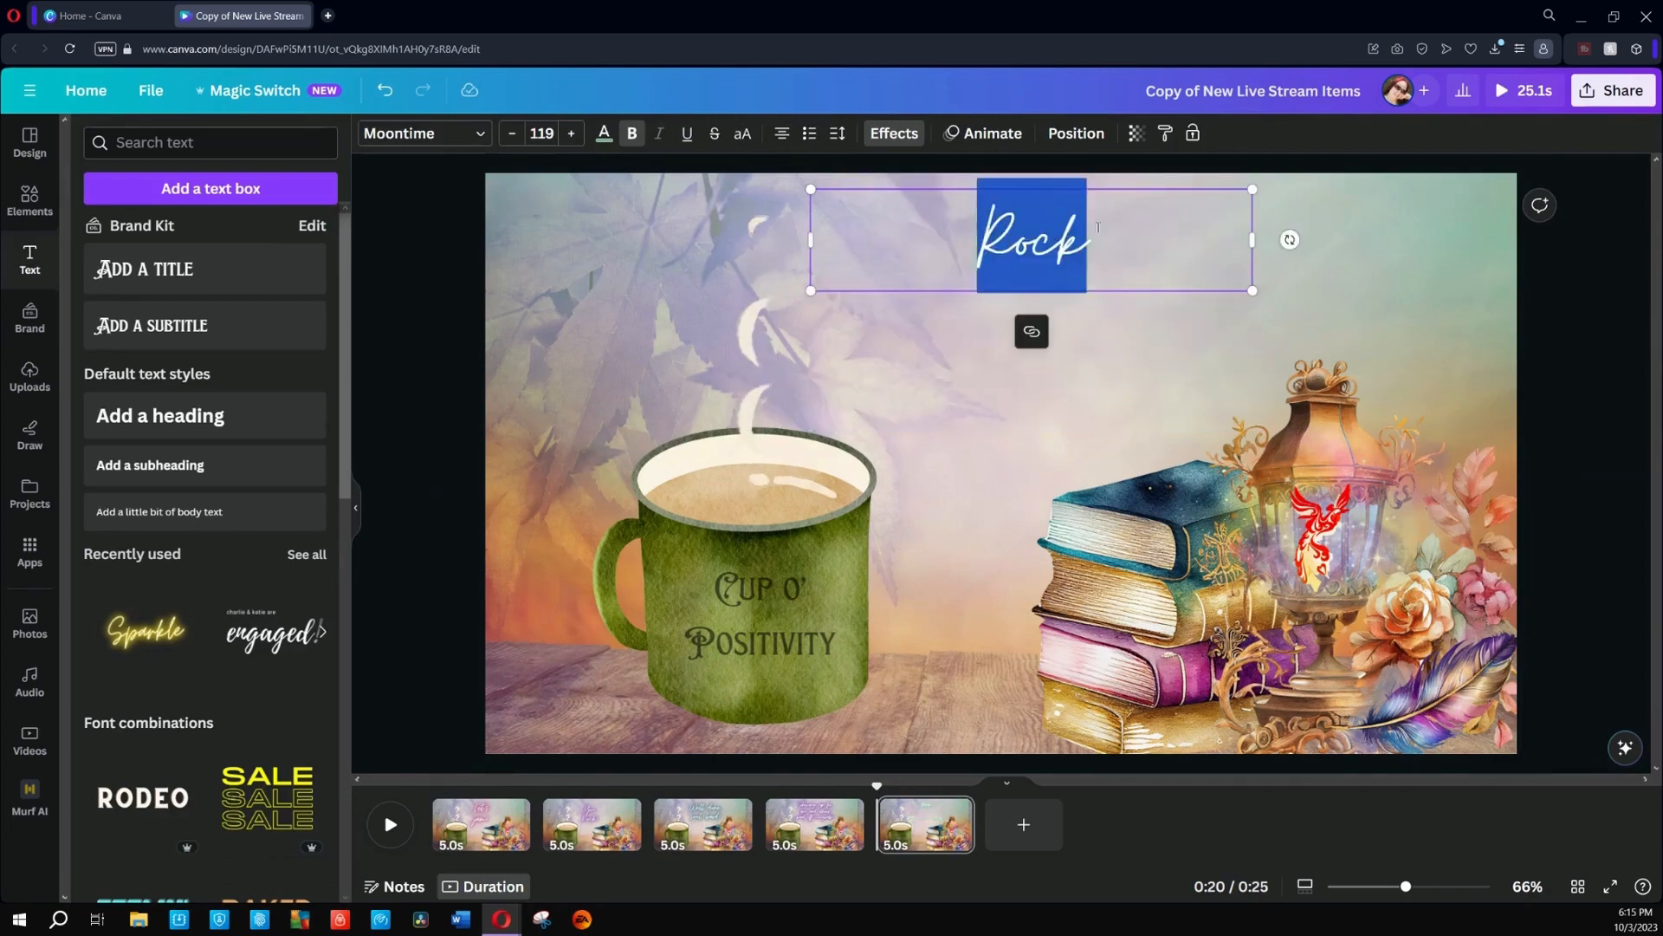
click(611, 138)
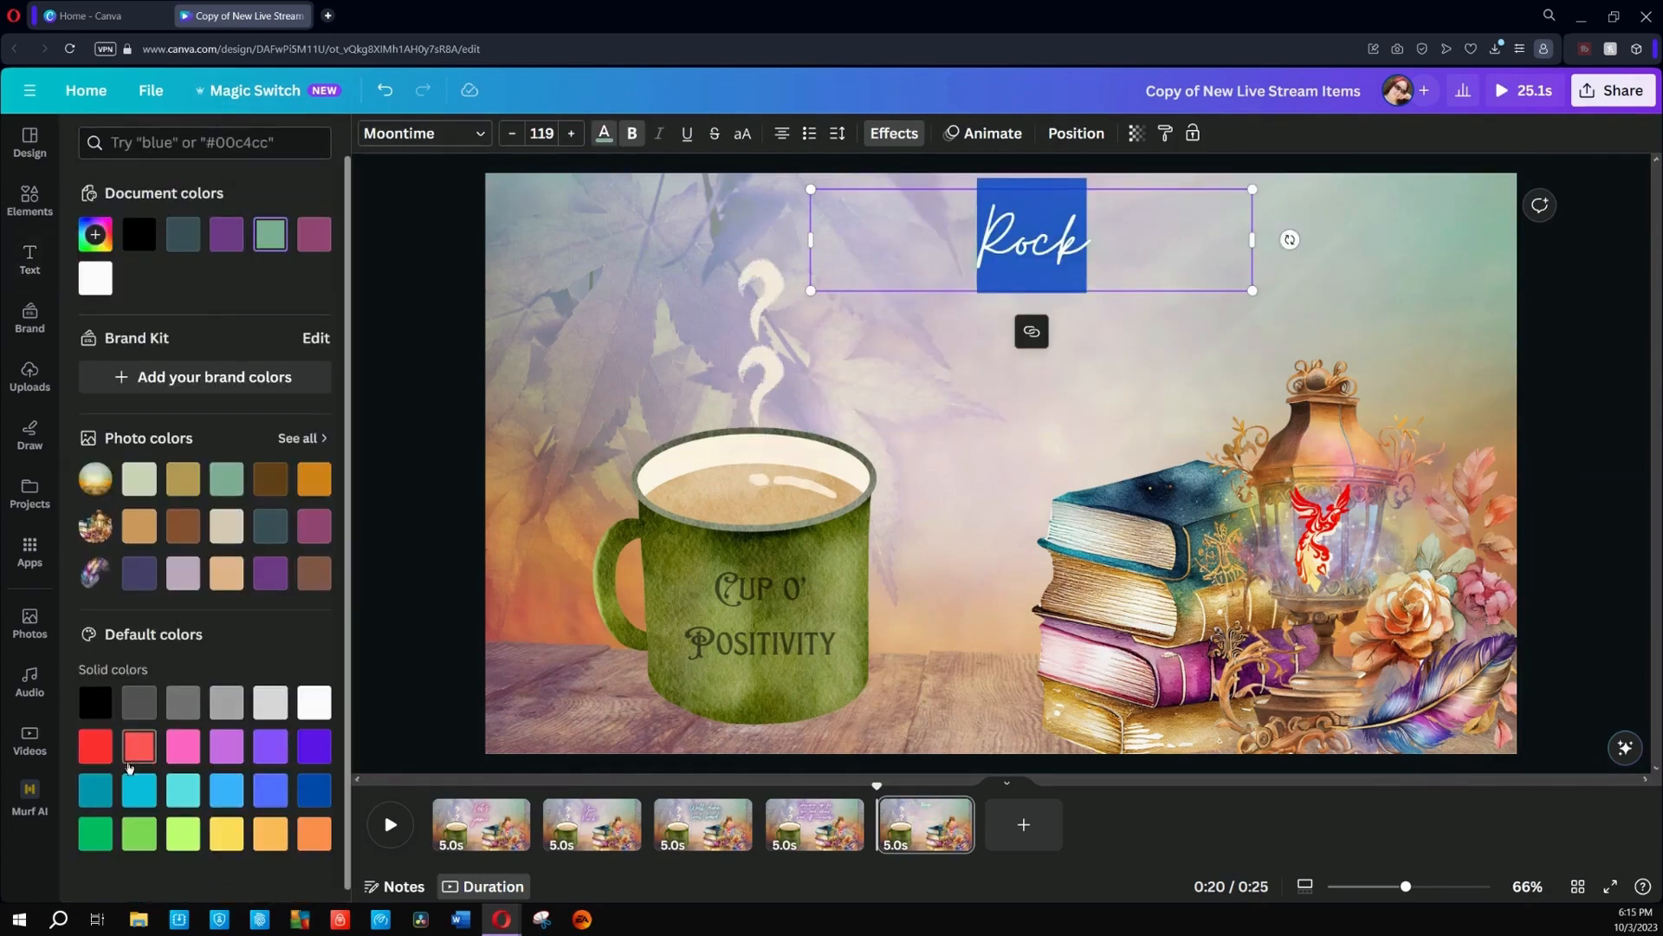
click(137, 747)
click(1447, 292)
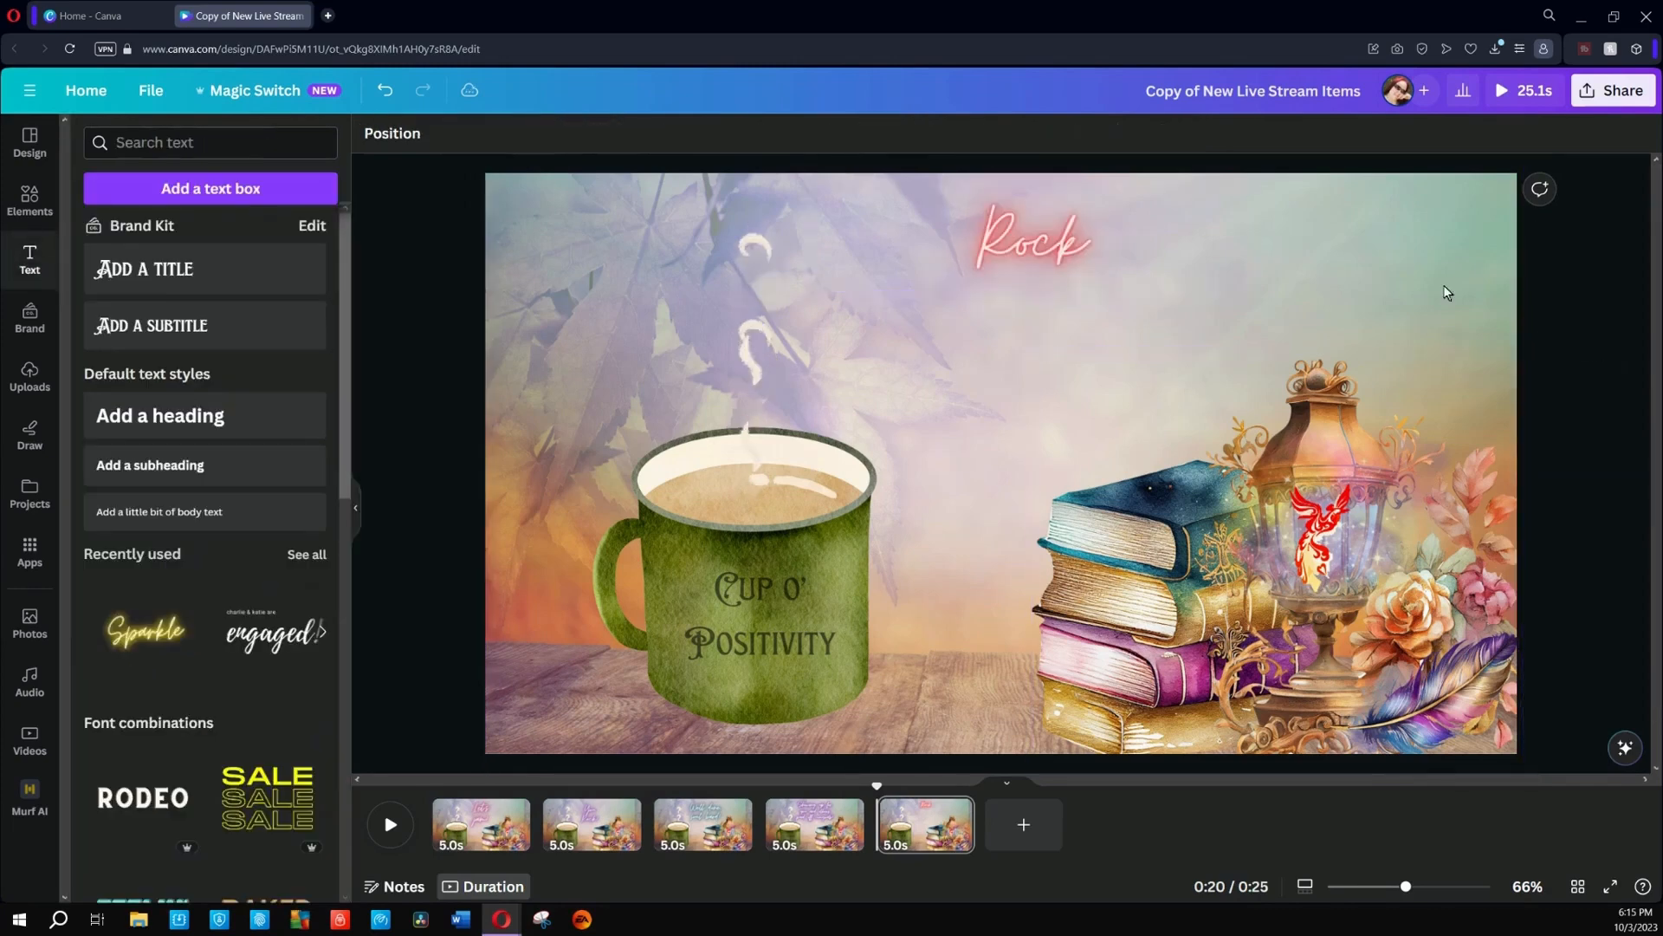
Step: Change the coral red message to "Legend in the making! Epic progress--big or small!"
double_click(1025, 245)
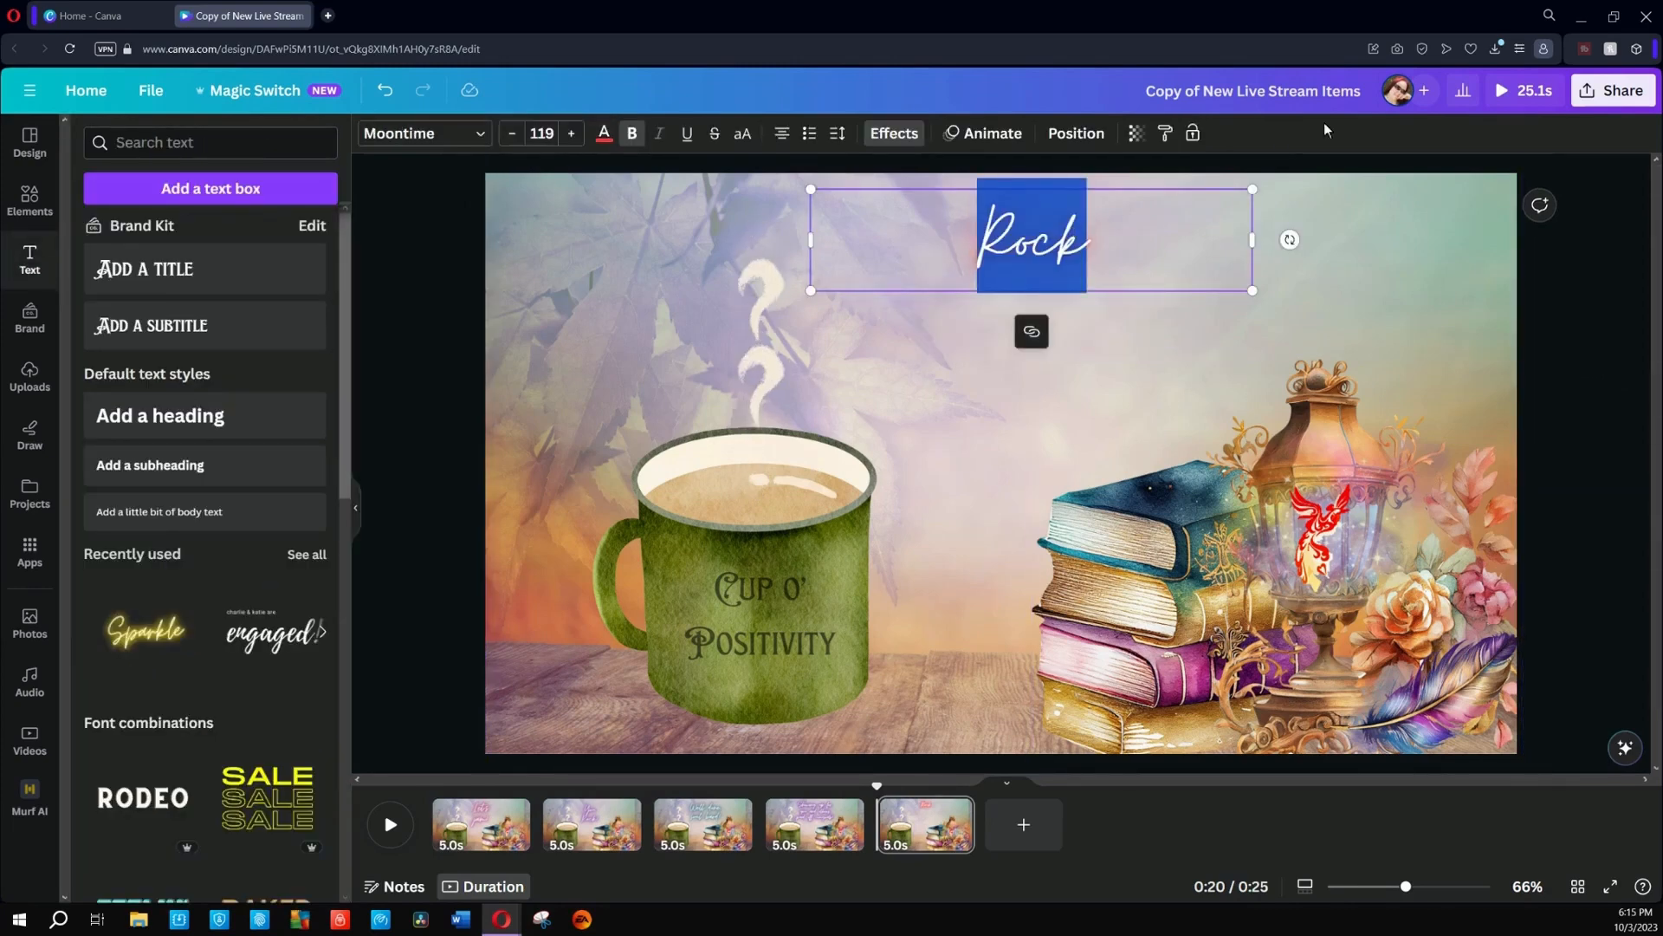
text(Legen)
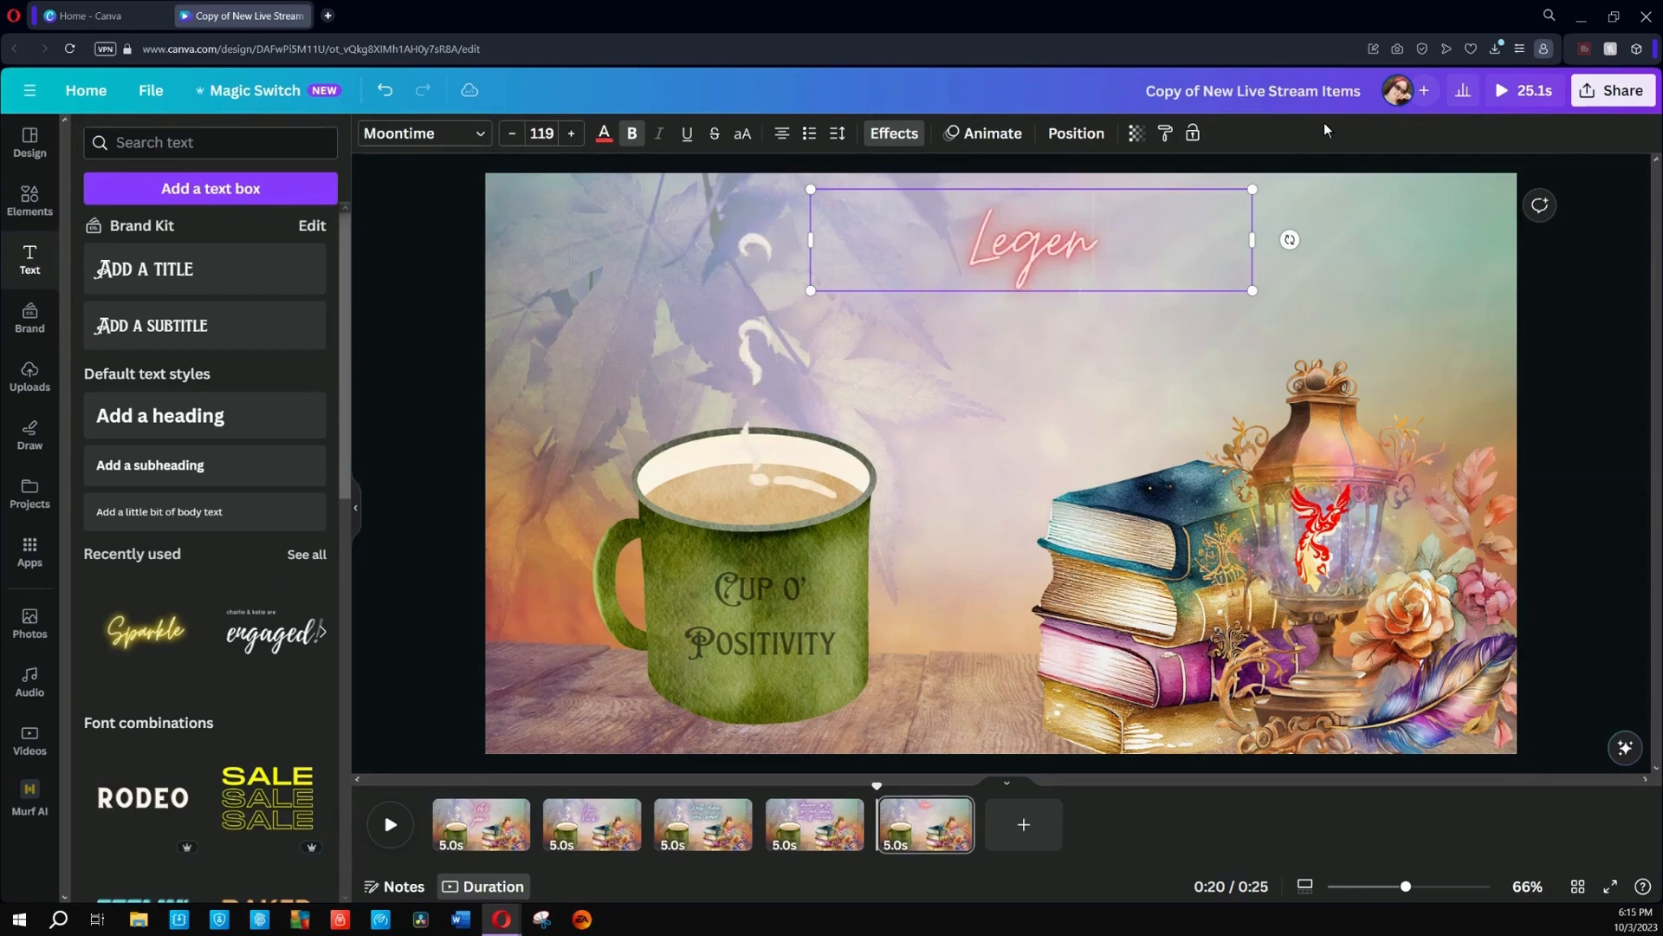
text(d in the makin)
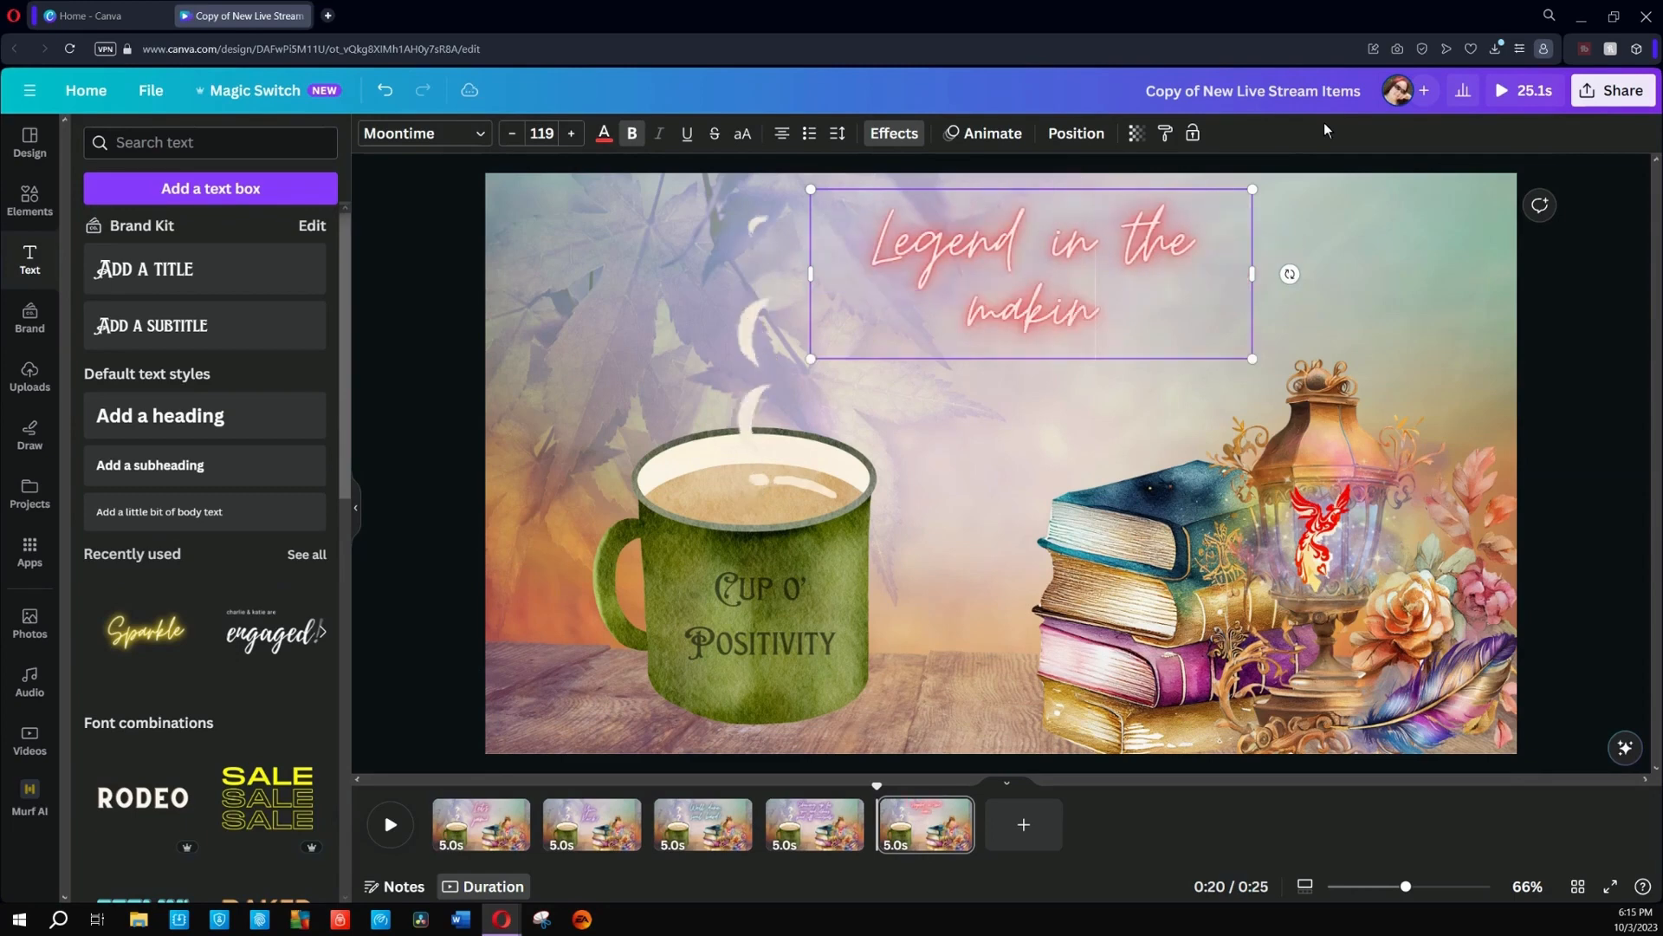
text(g! Epic)
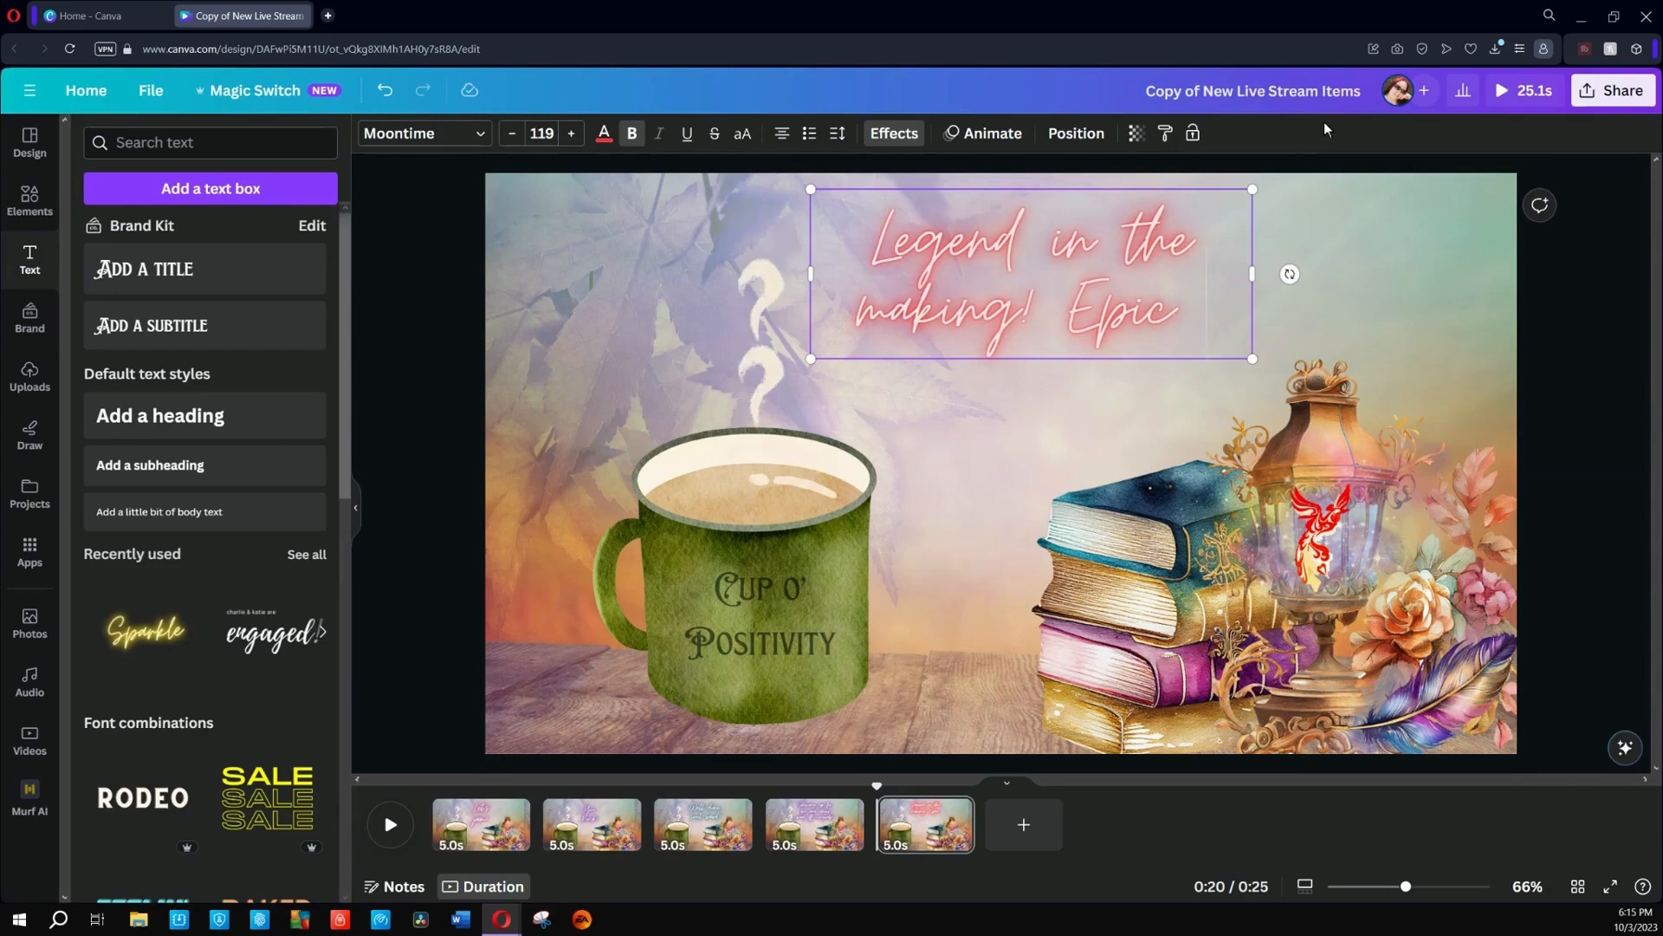
text( pro)
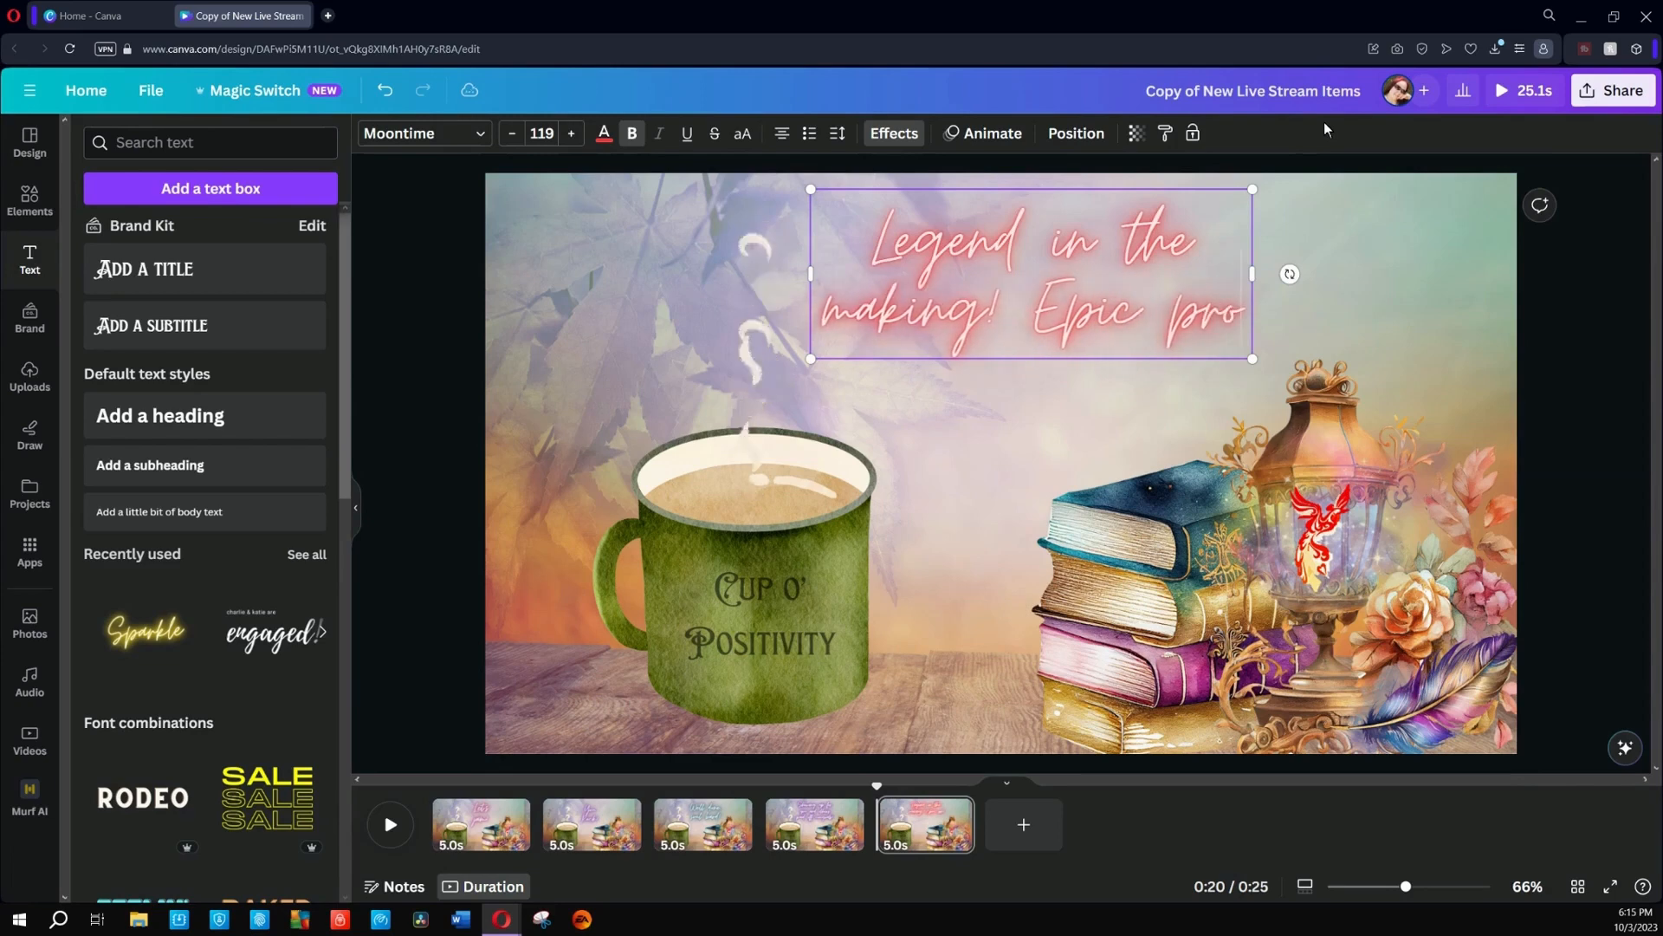
text(gress b)
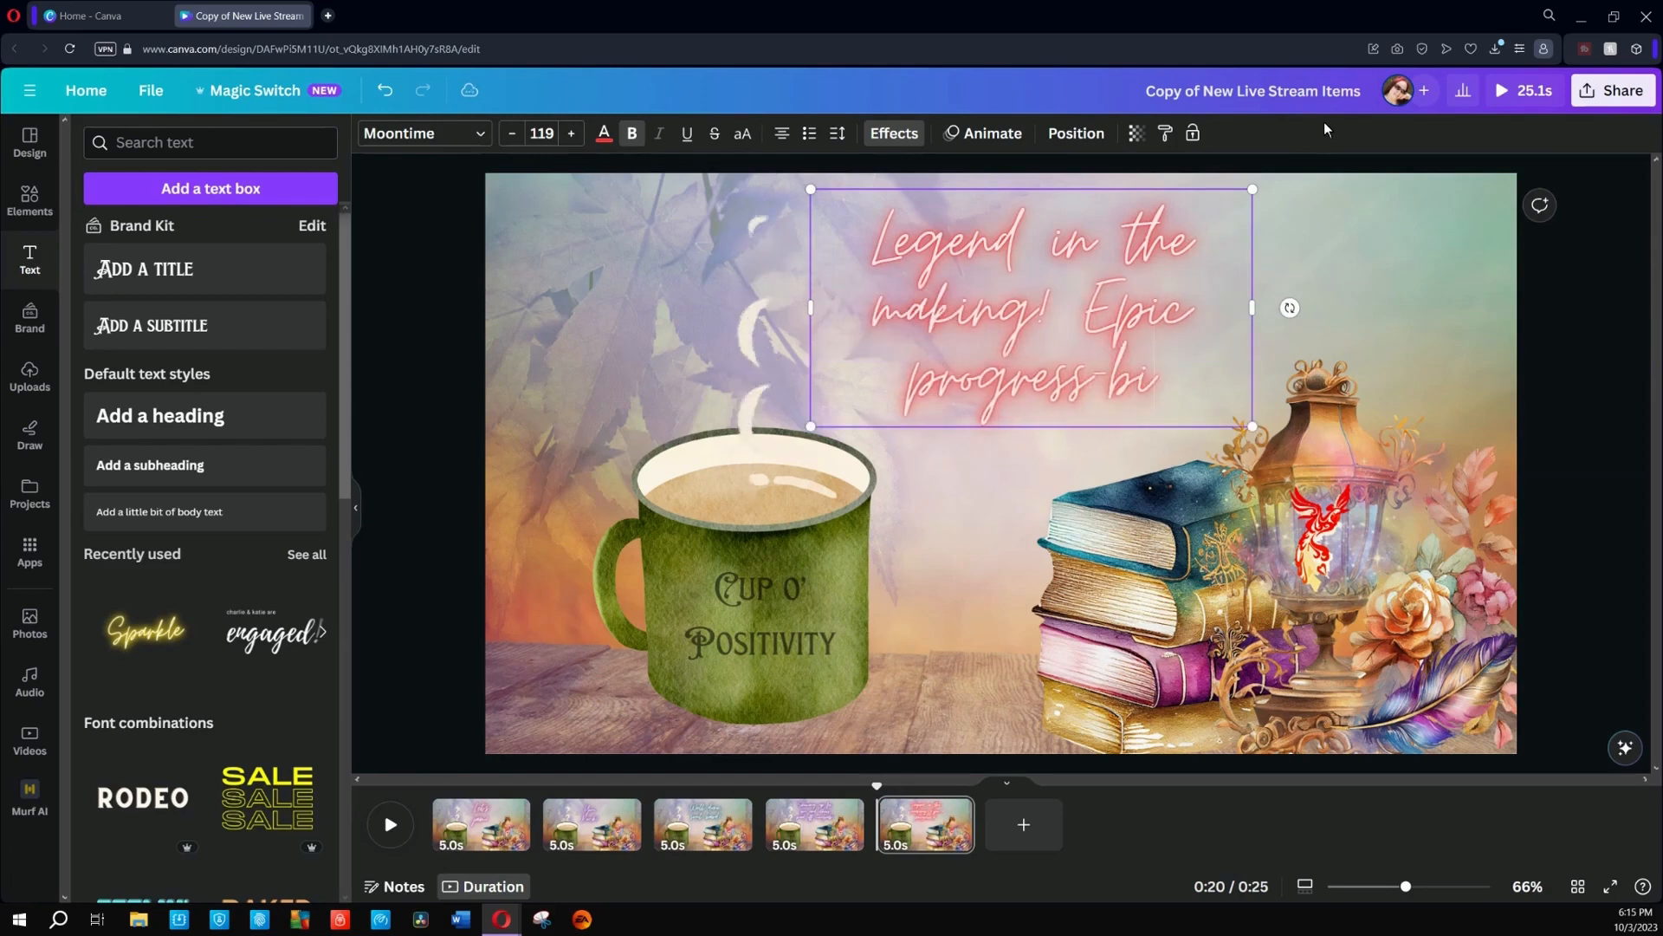
key(BackSpace)
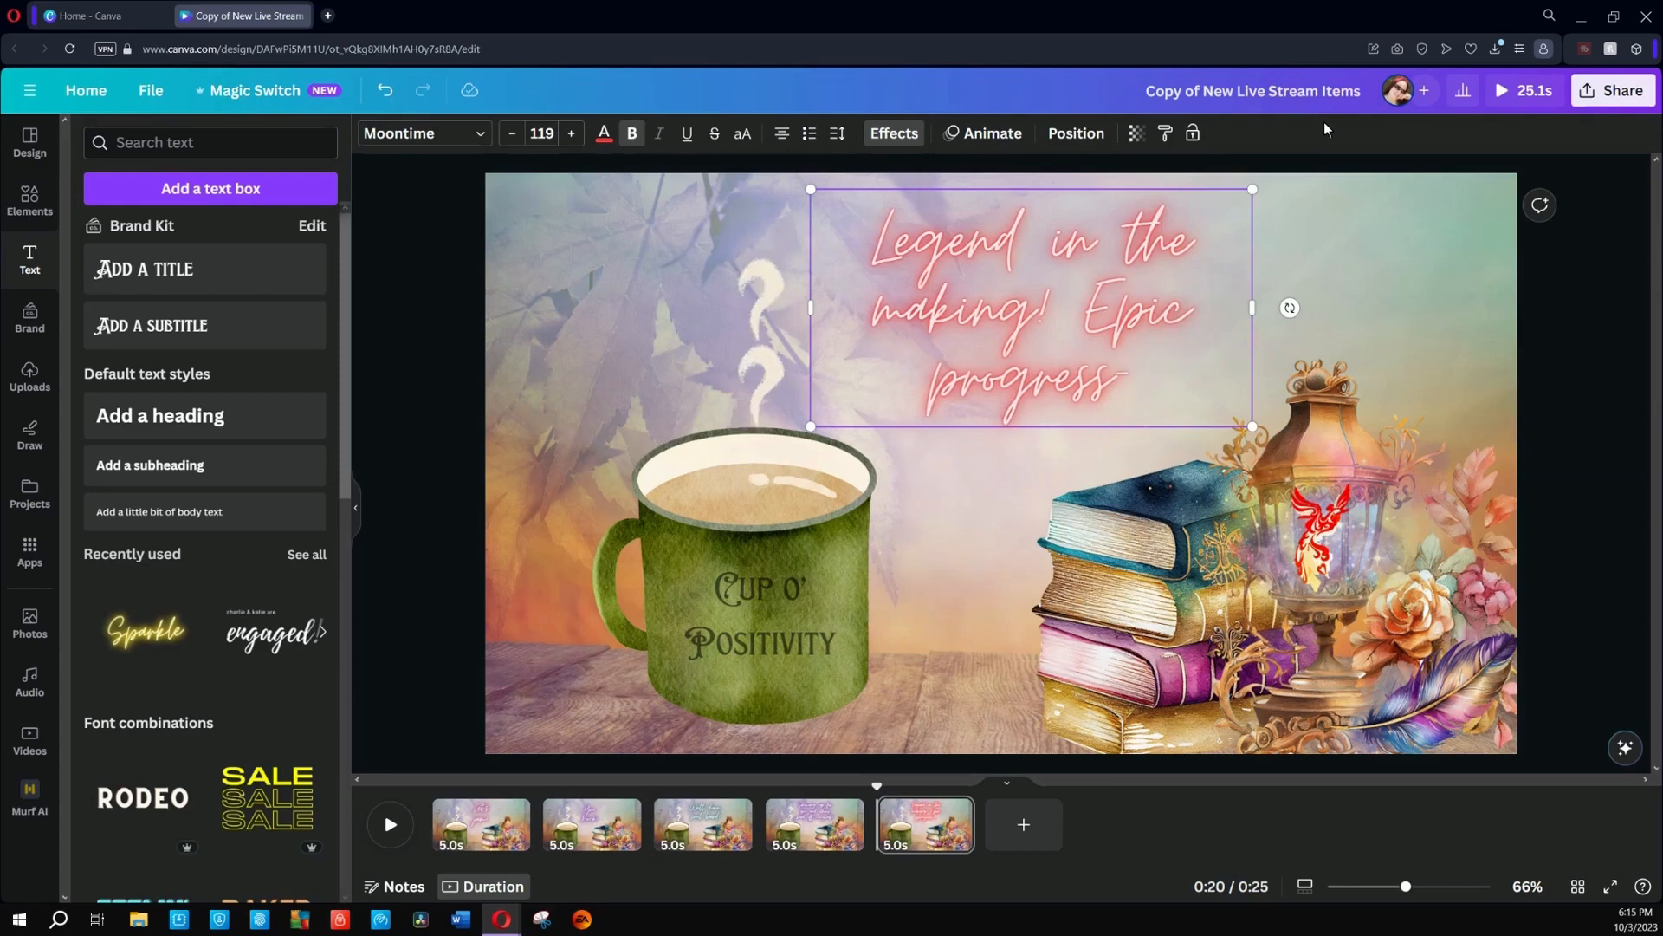
text(big or)
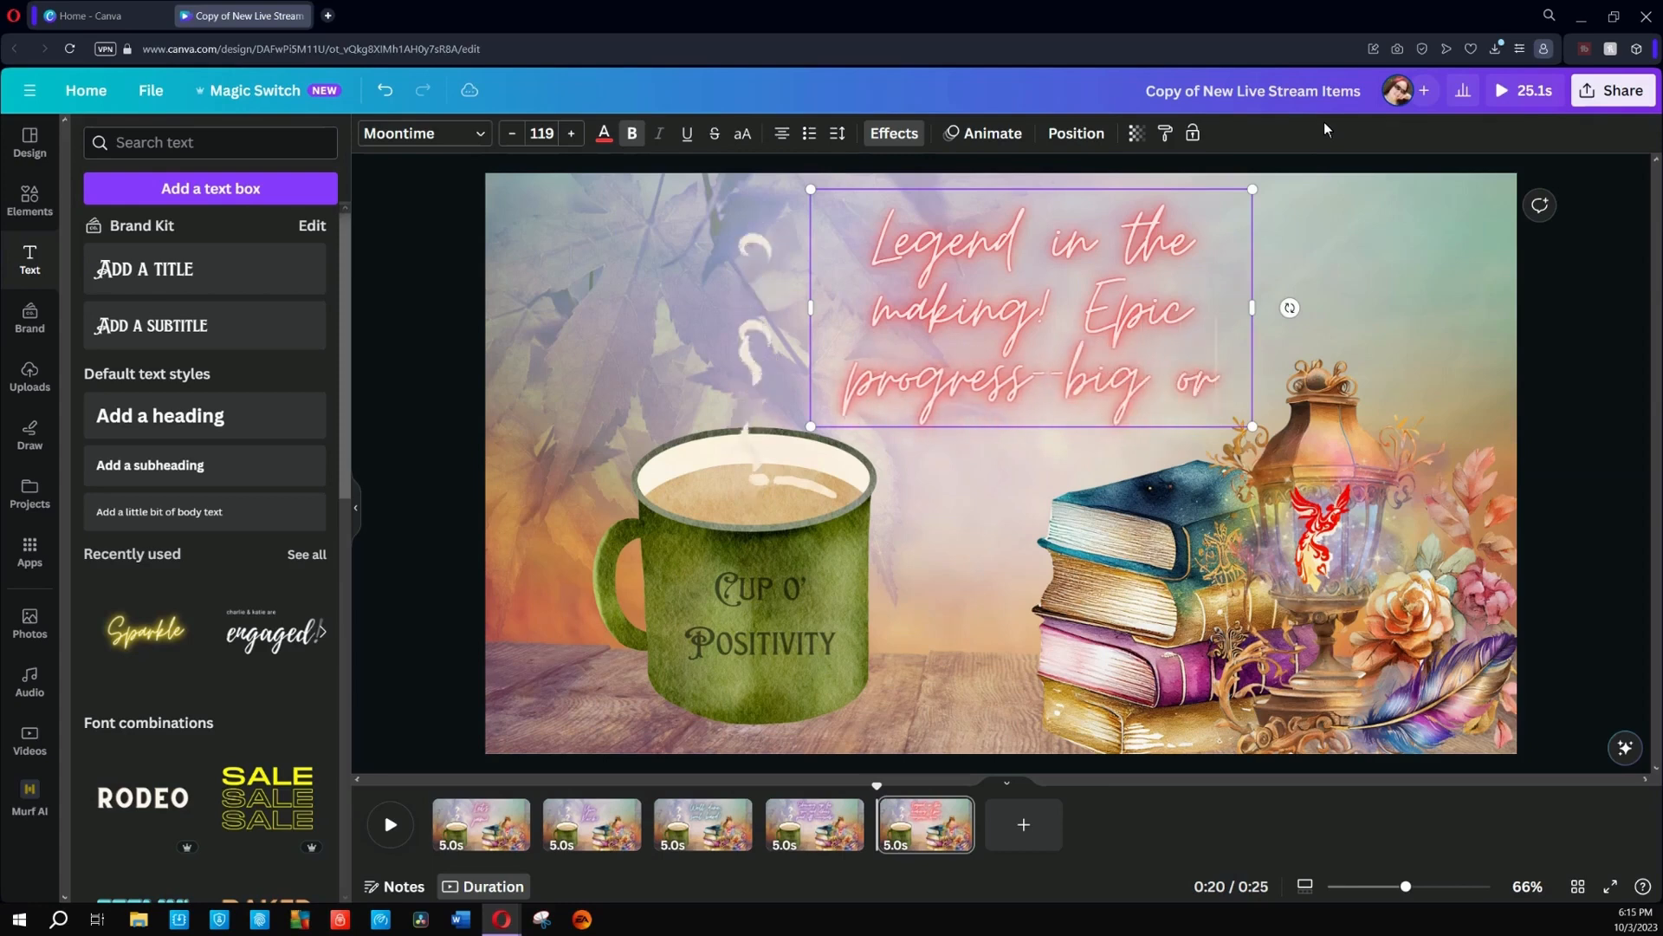
text( small!)
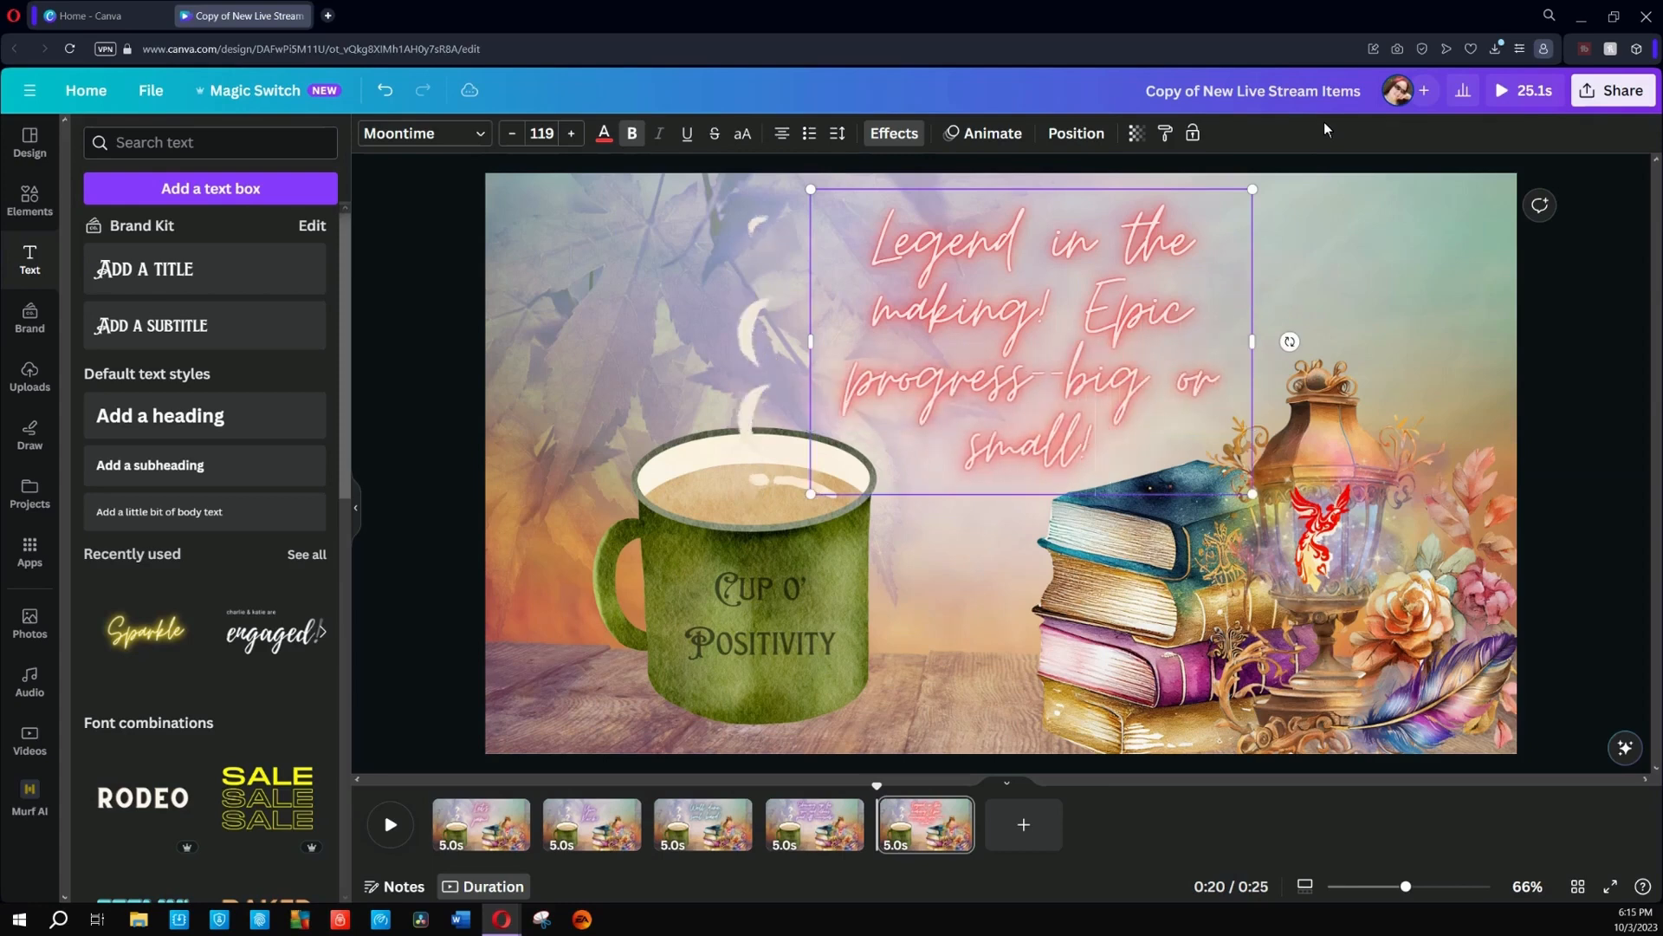
click(1632, 528)
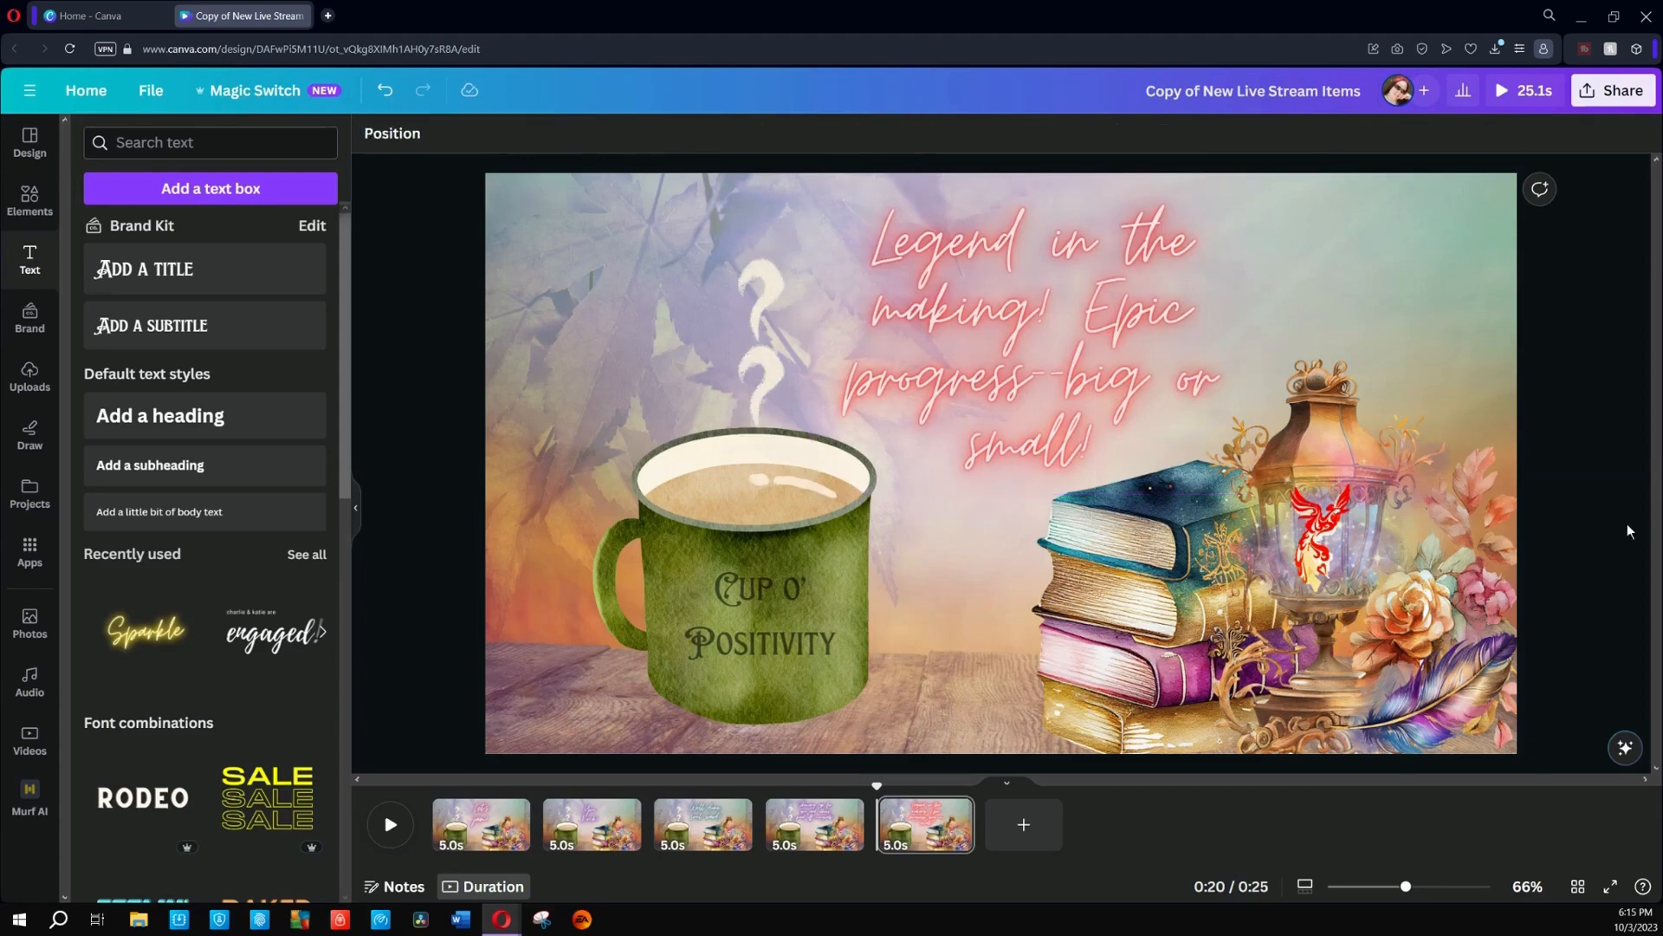
Step: Try a wider box for the "Legend in the making!" message and reposition the four-line text between the mug and the lantern
click(1223, 350)
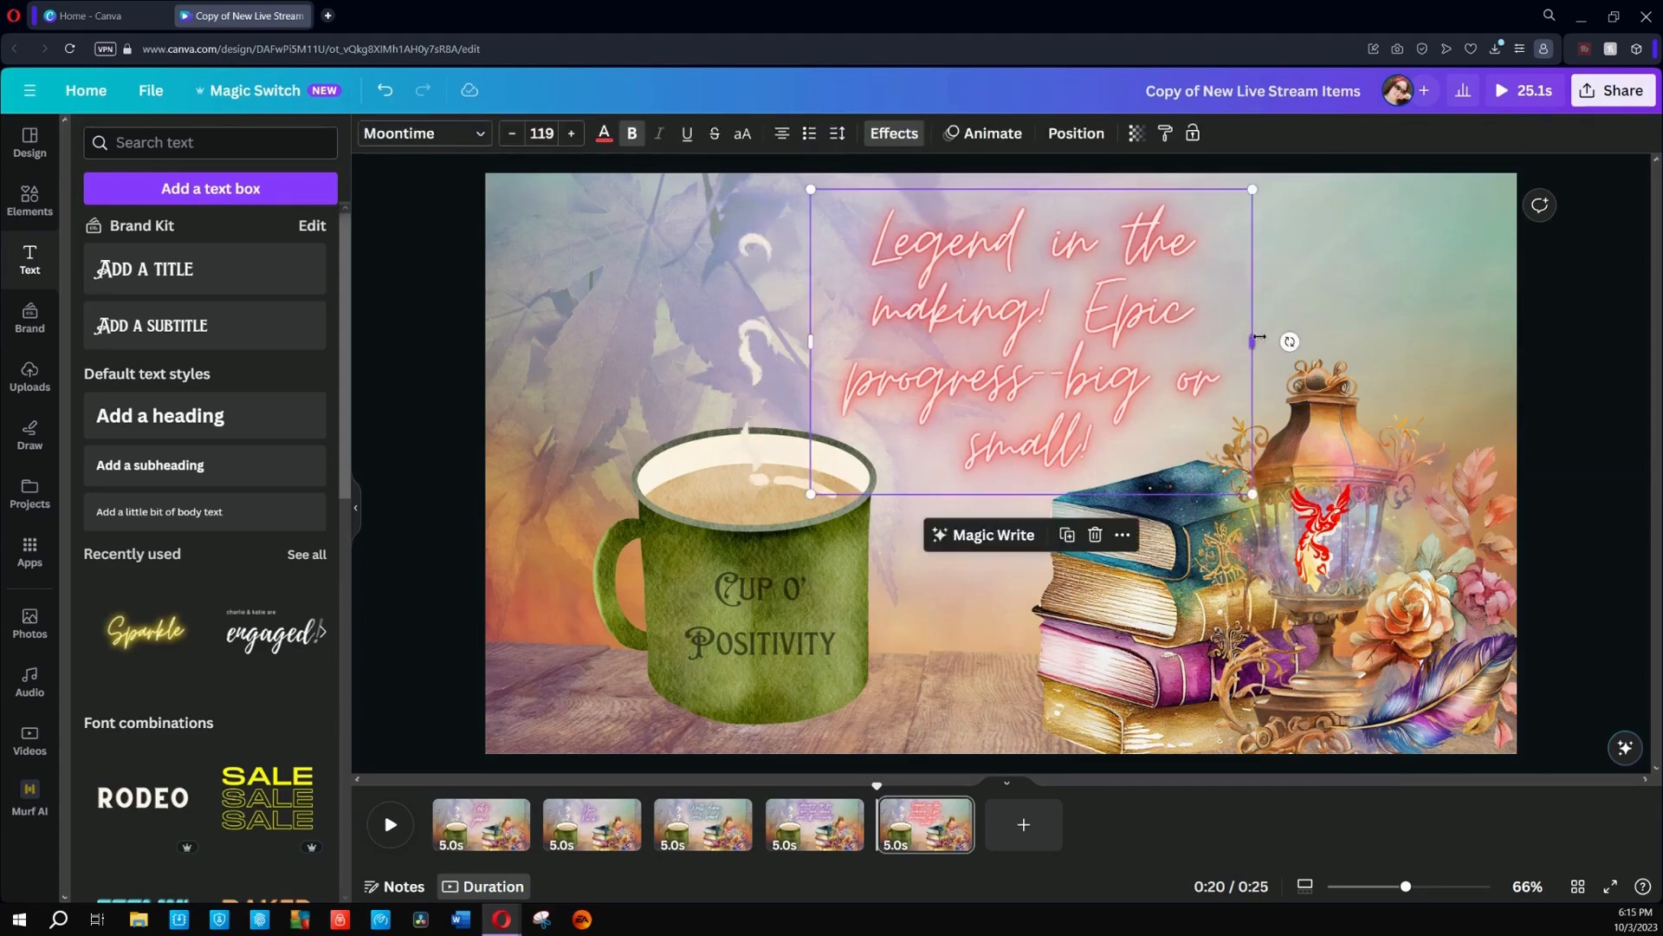
drag(1258, 337, 1347, 342)
drag(1186, 382, 1115, 381)
drag(1282, 307, 1140, 341)
drag(946, 335, 1039, 332)
click(1578, 425)
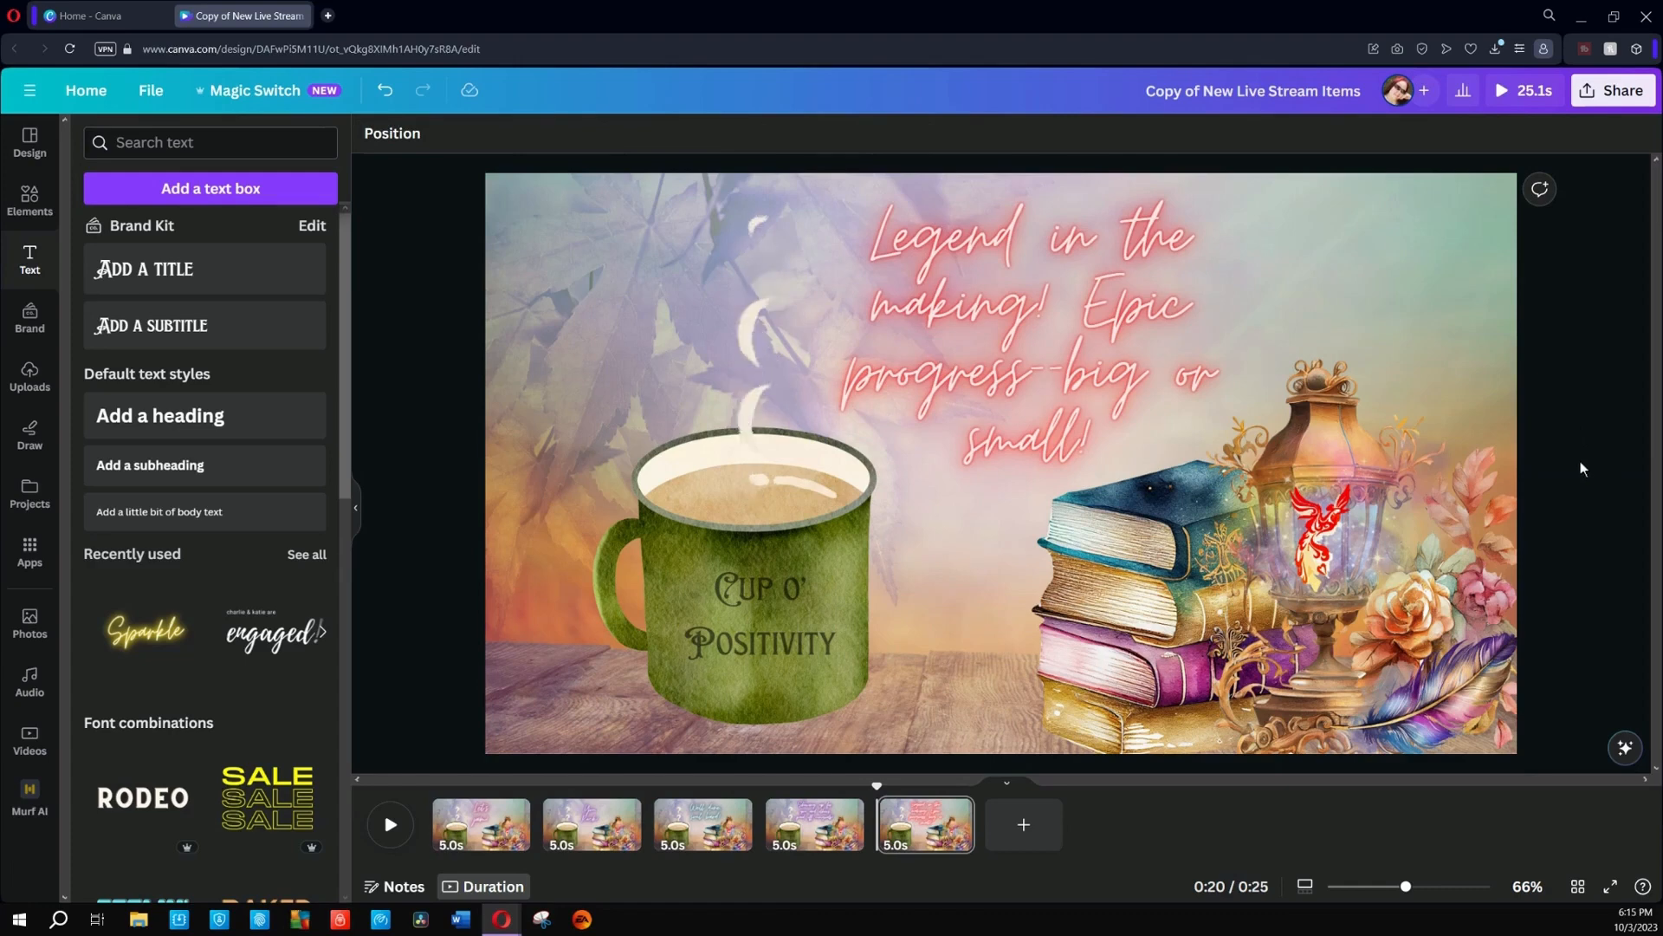
Step: Download all 5 pages as separate MP4 video files at 1080p (HD) quality
click(1626, 96)
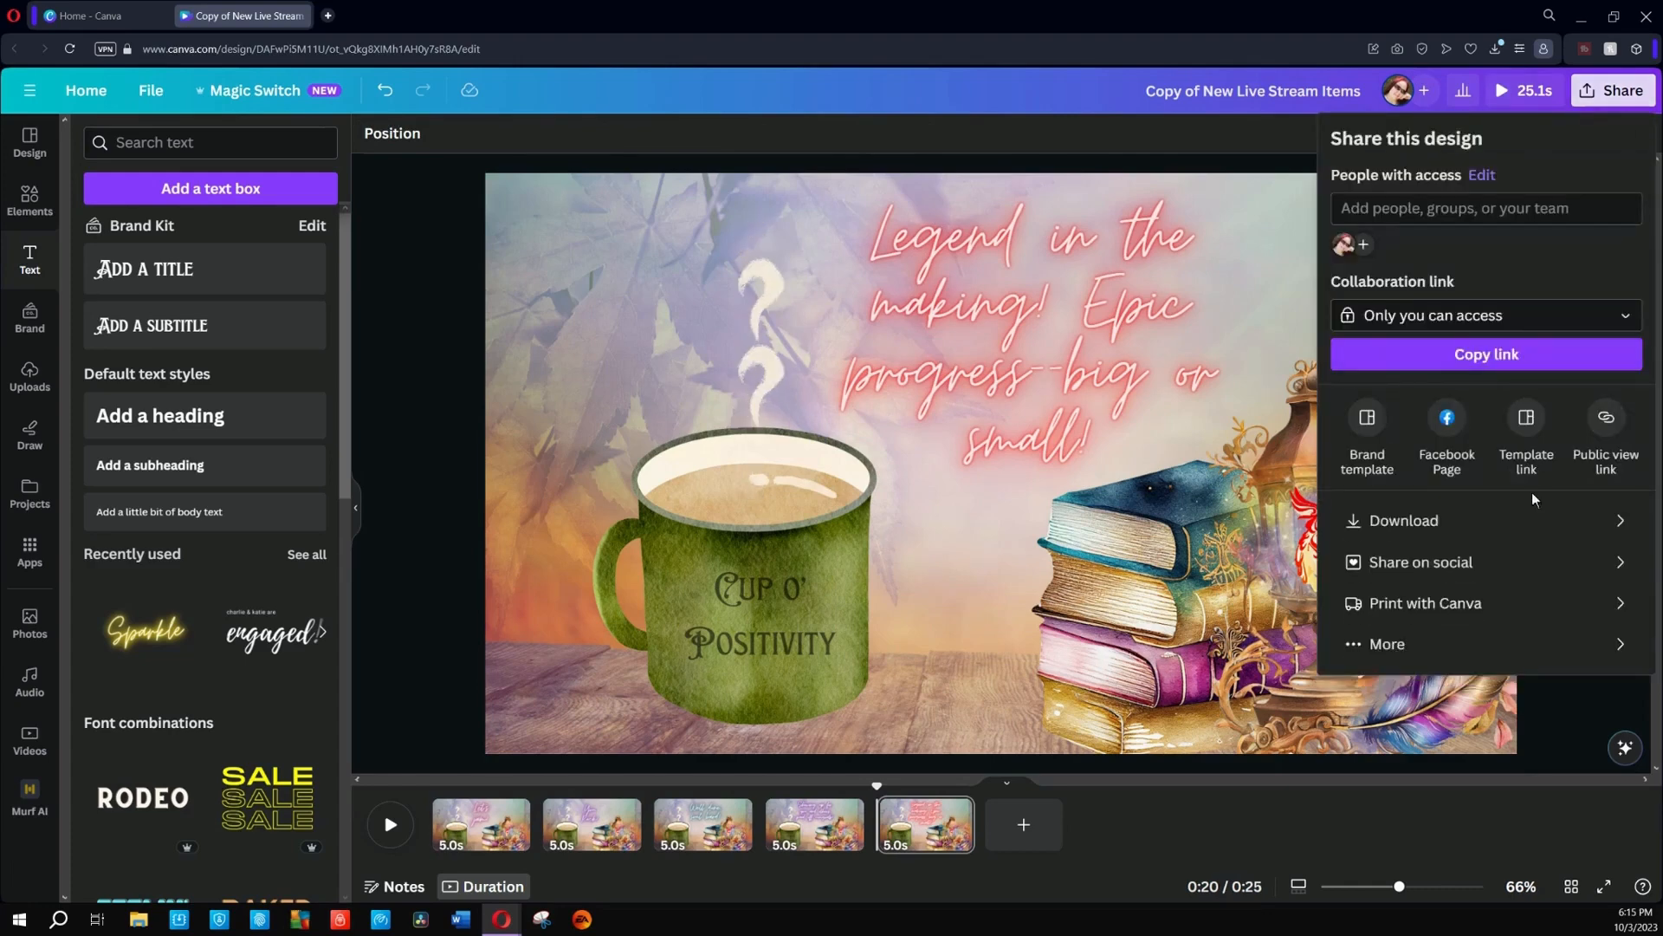
click(1530, 532)
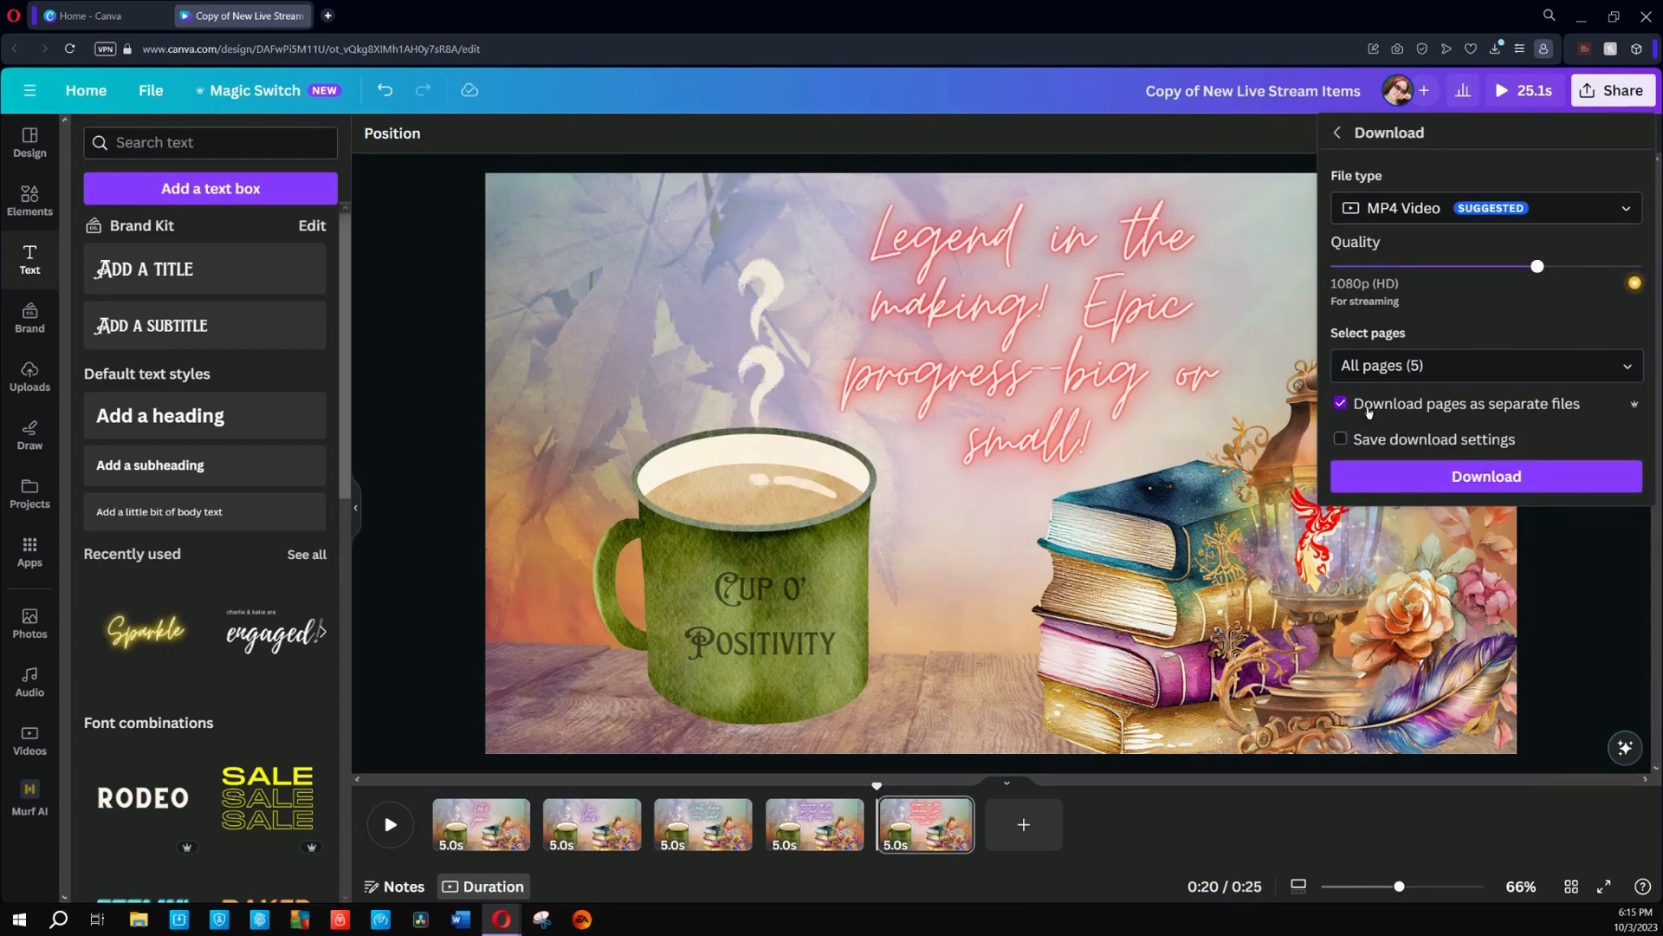
click(1552, 490)
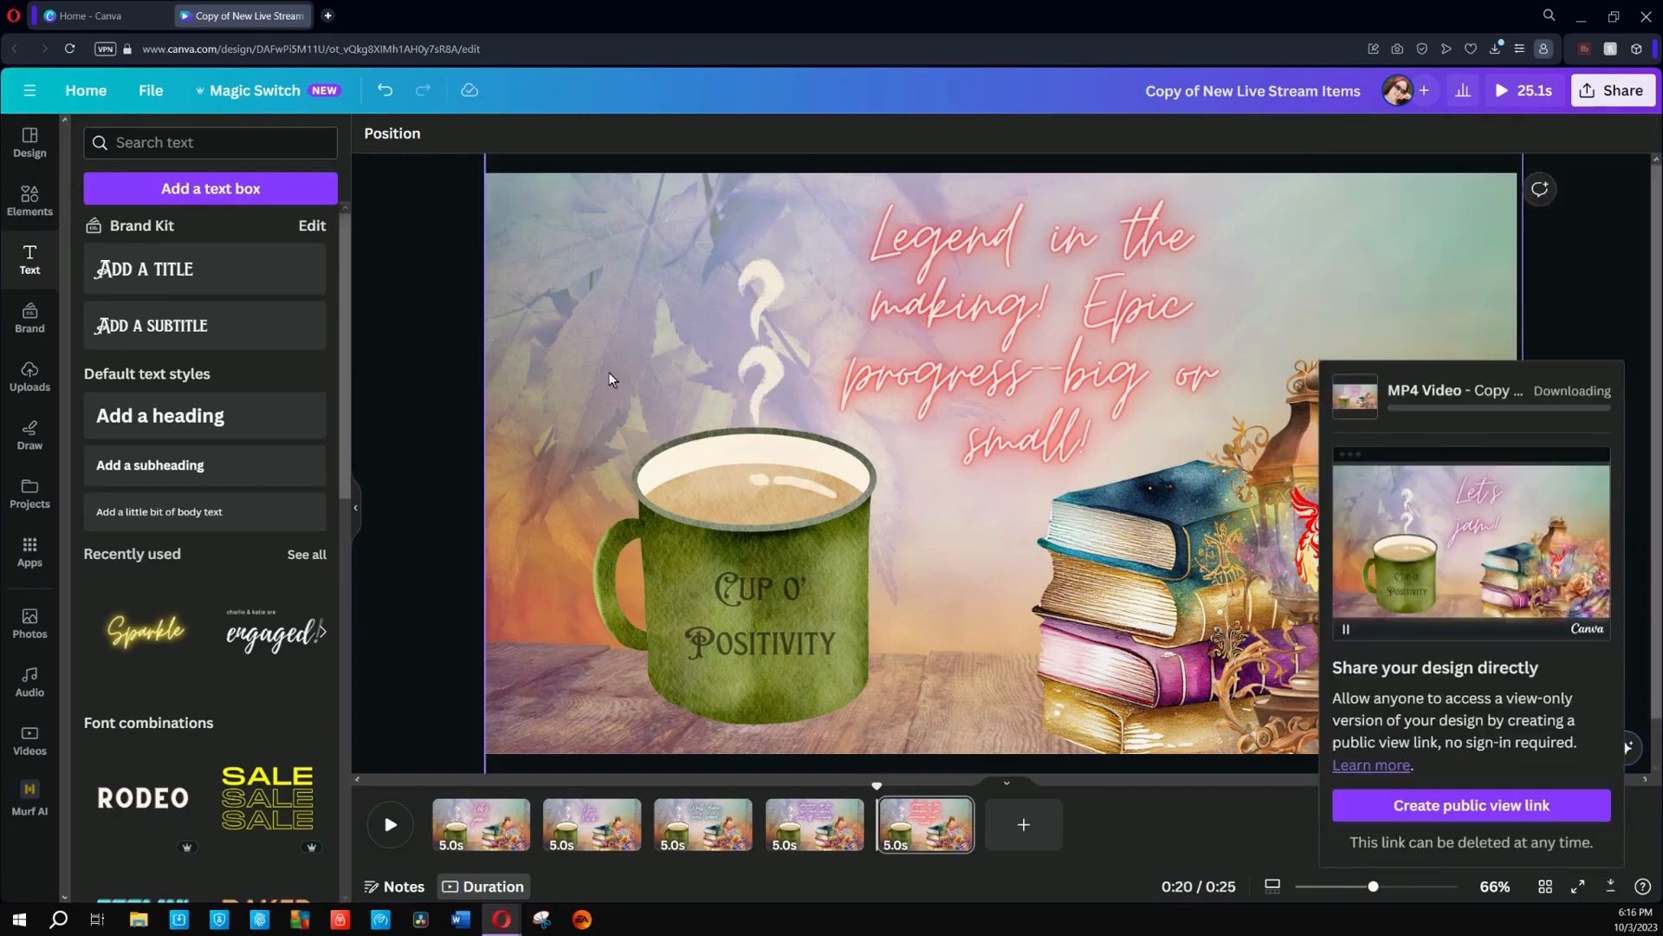
Step: Open YouTube Studio at studio.youtube.com in a new browser tab
click(329, 16)
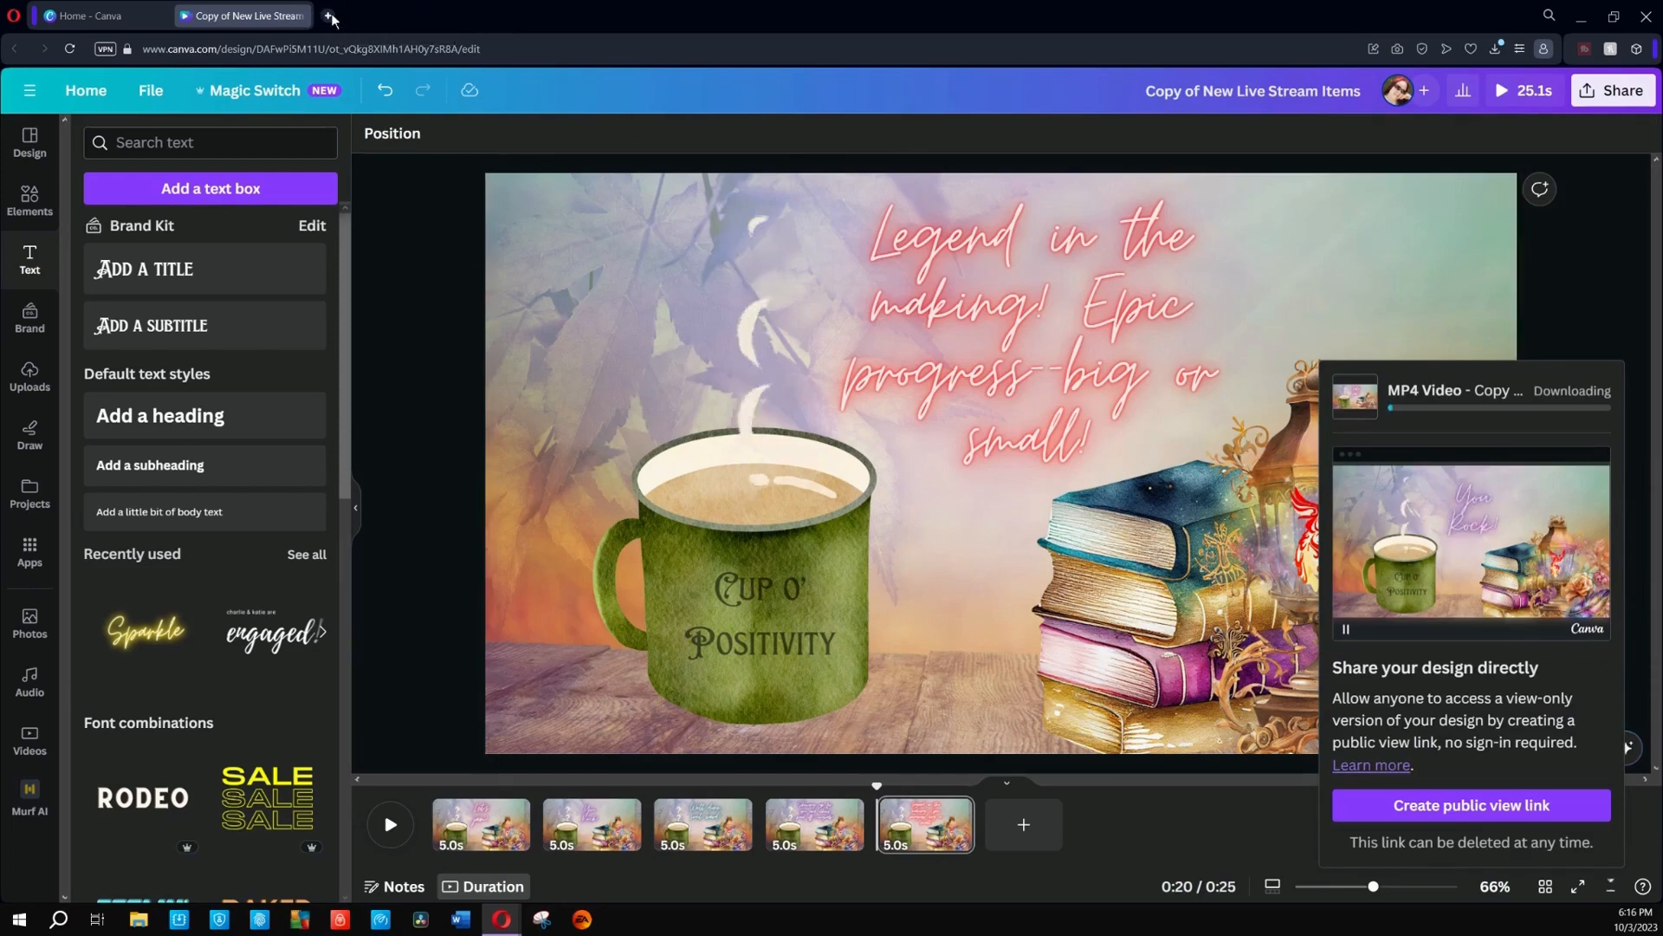
text(studi)
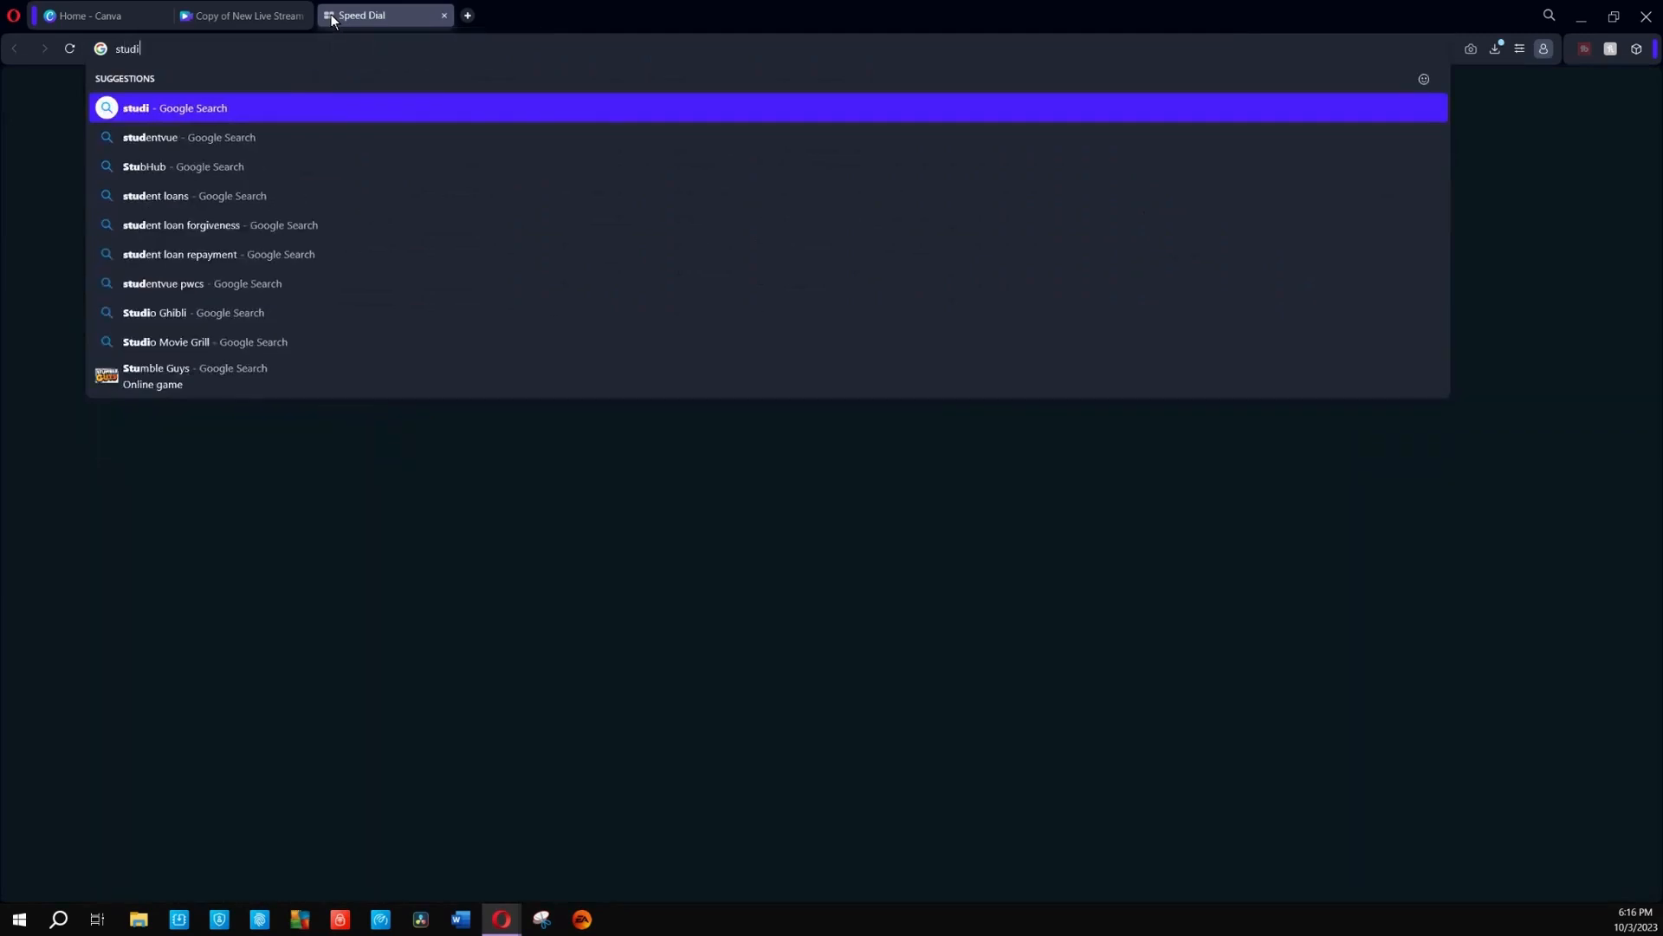
text(o.youtube.com)
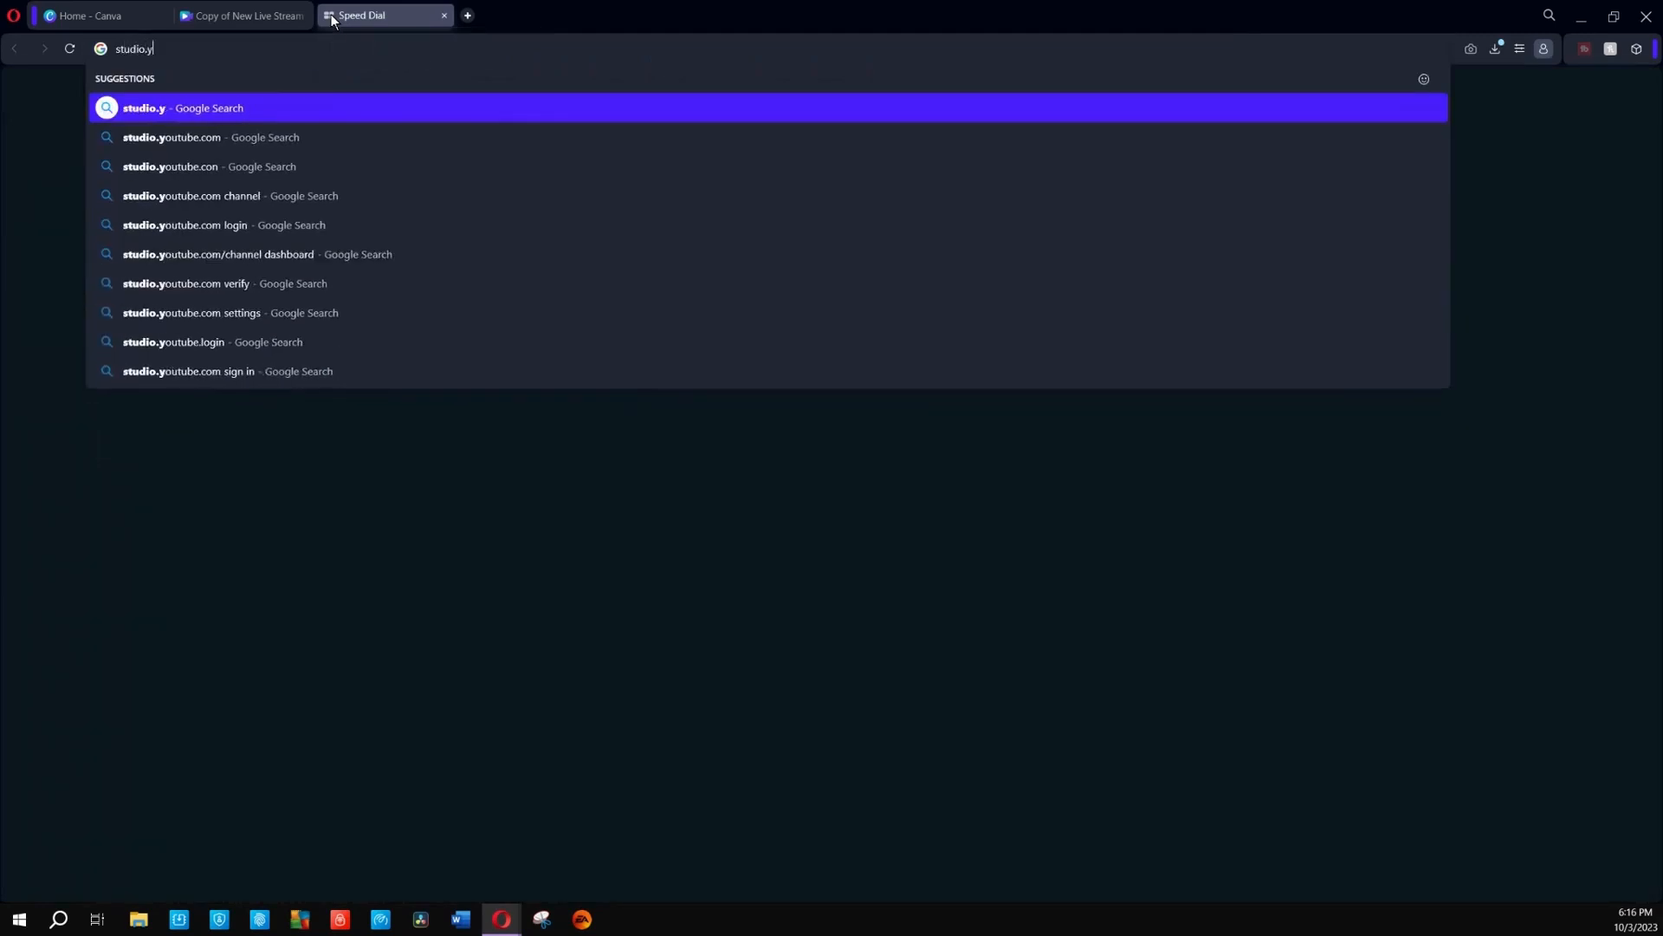
key(Return)
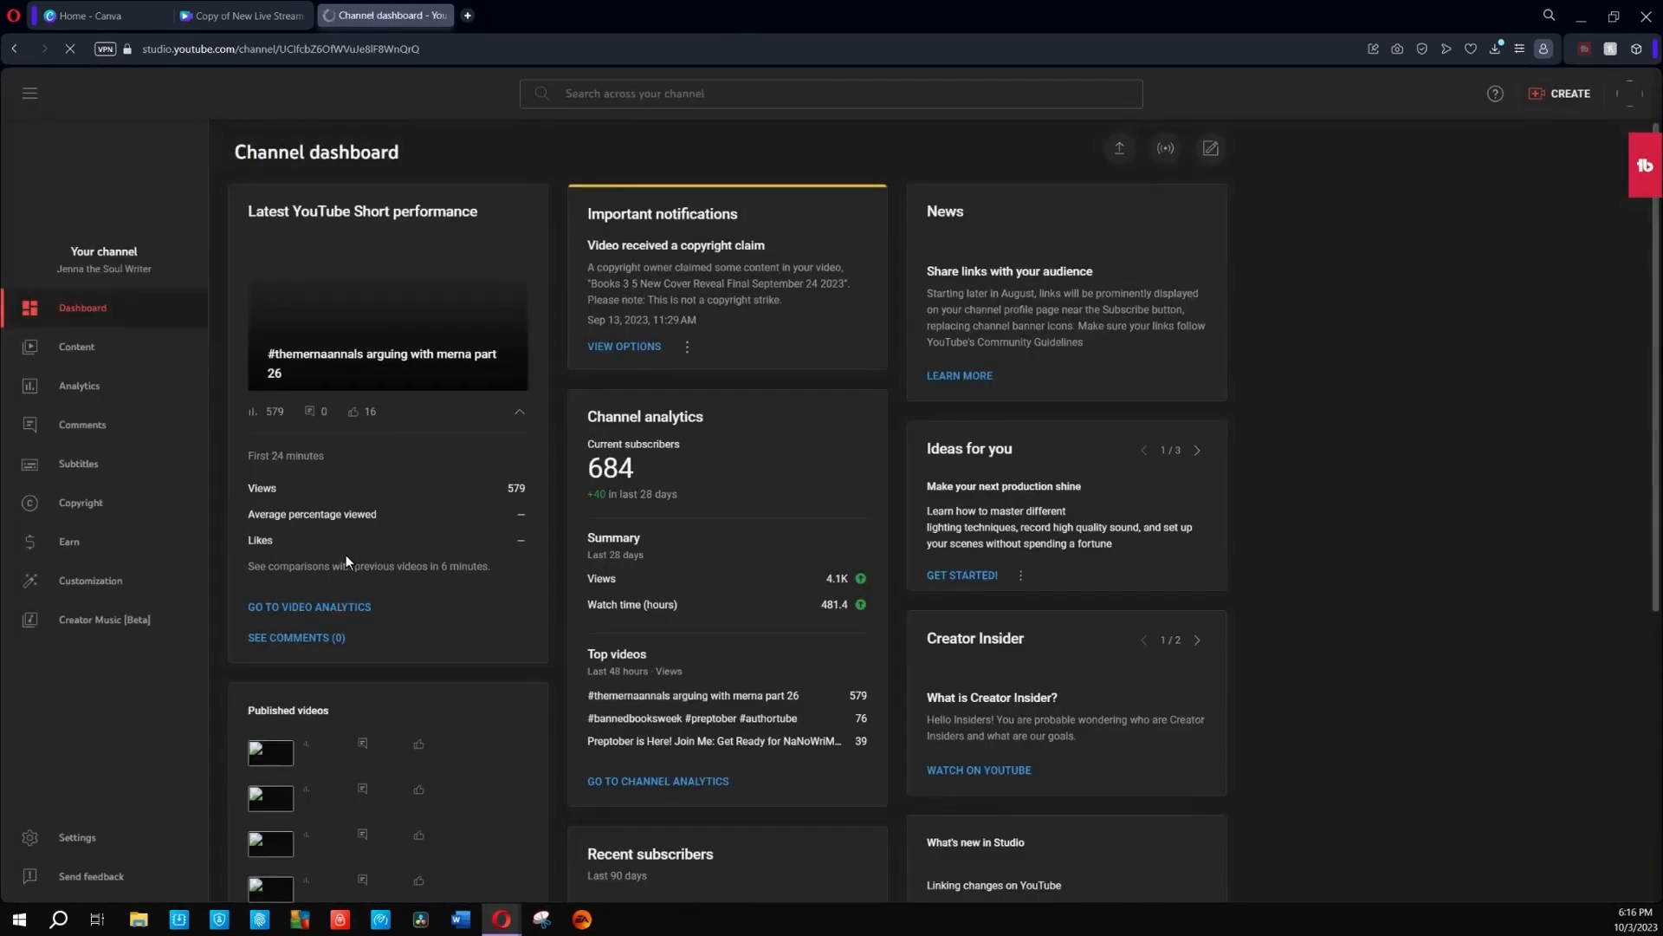
Step: Go to Creator Music and follow its footer link back to the Audio Library
click(100, 660)
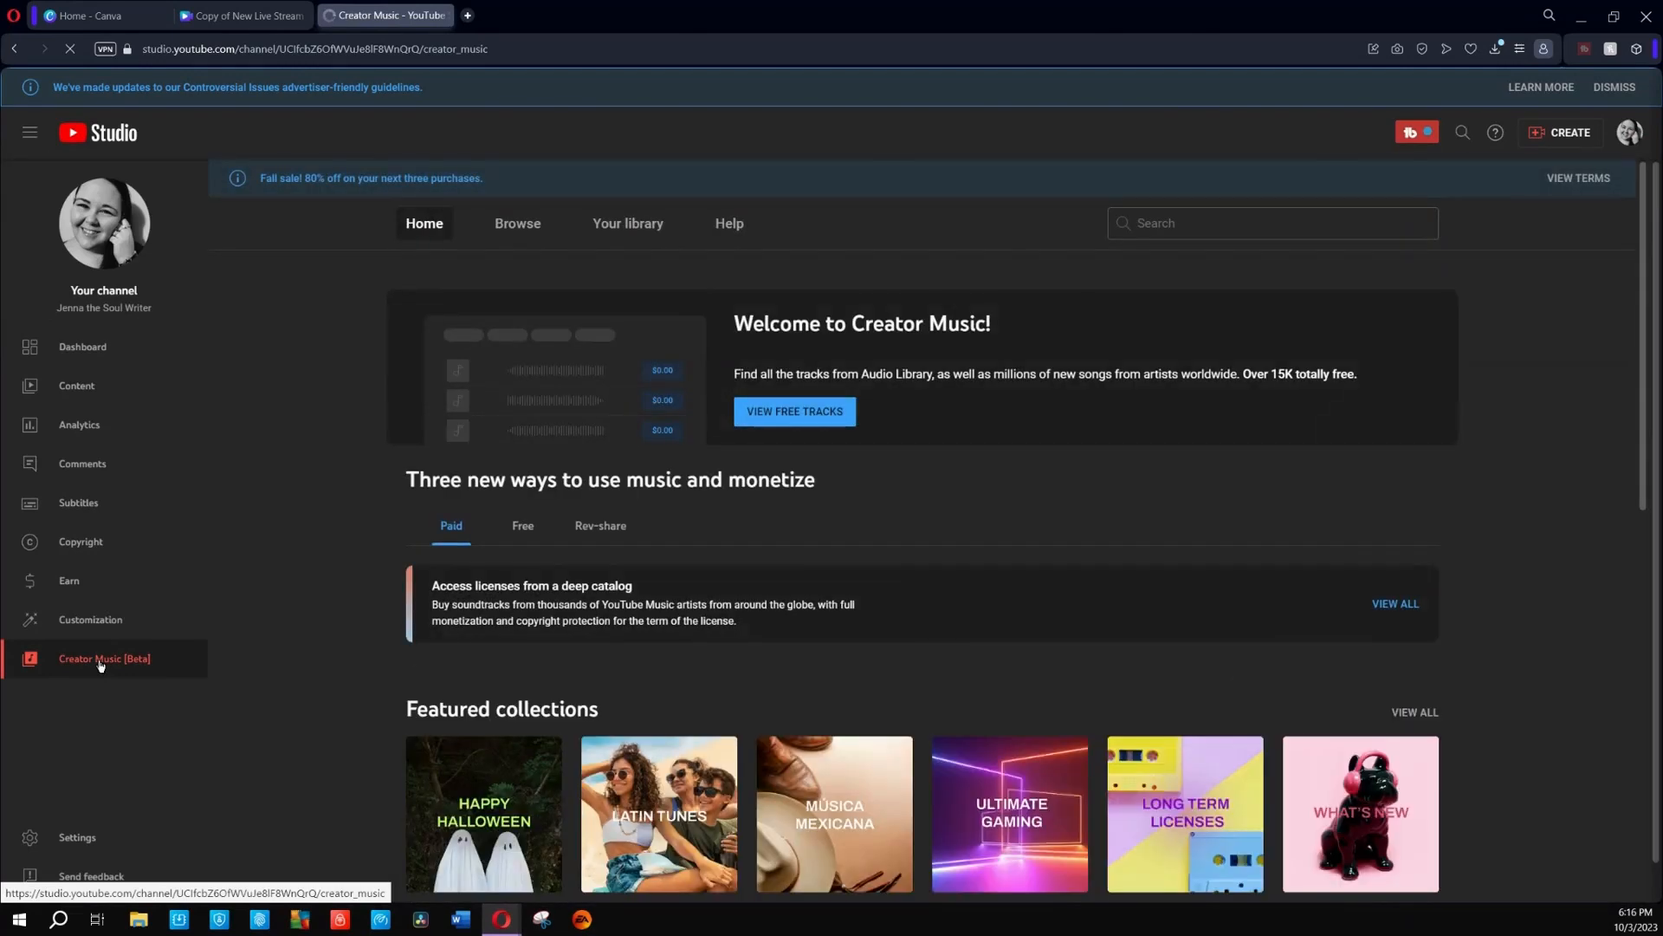
scroll(315, 472, down, 10)
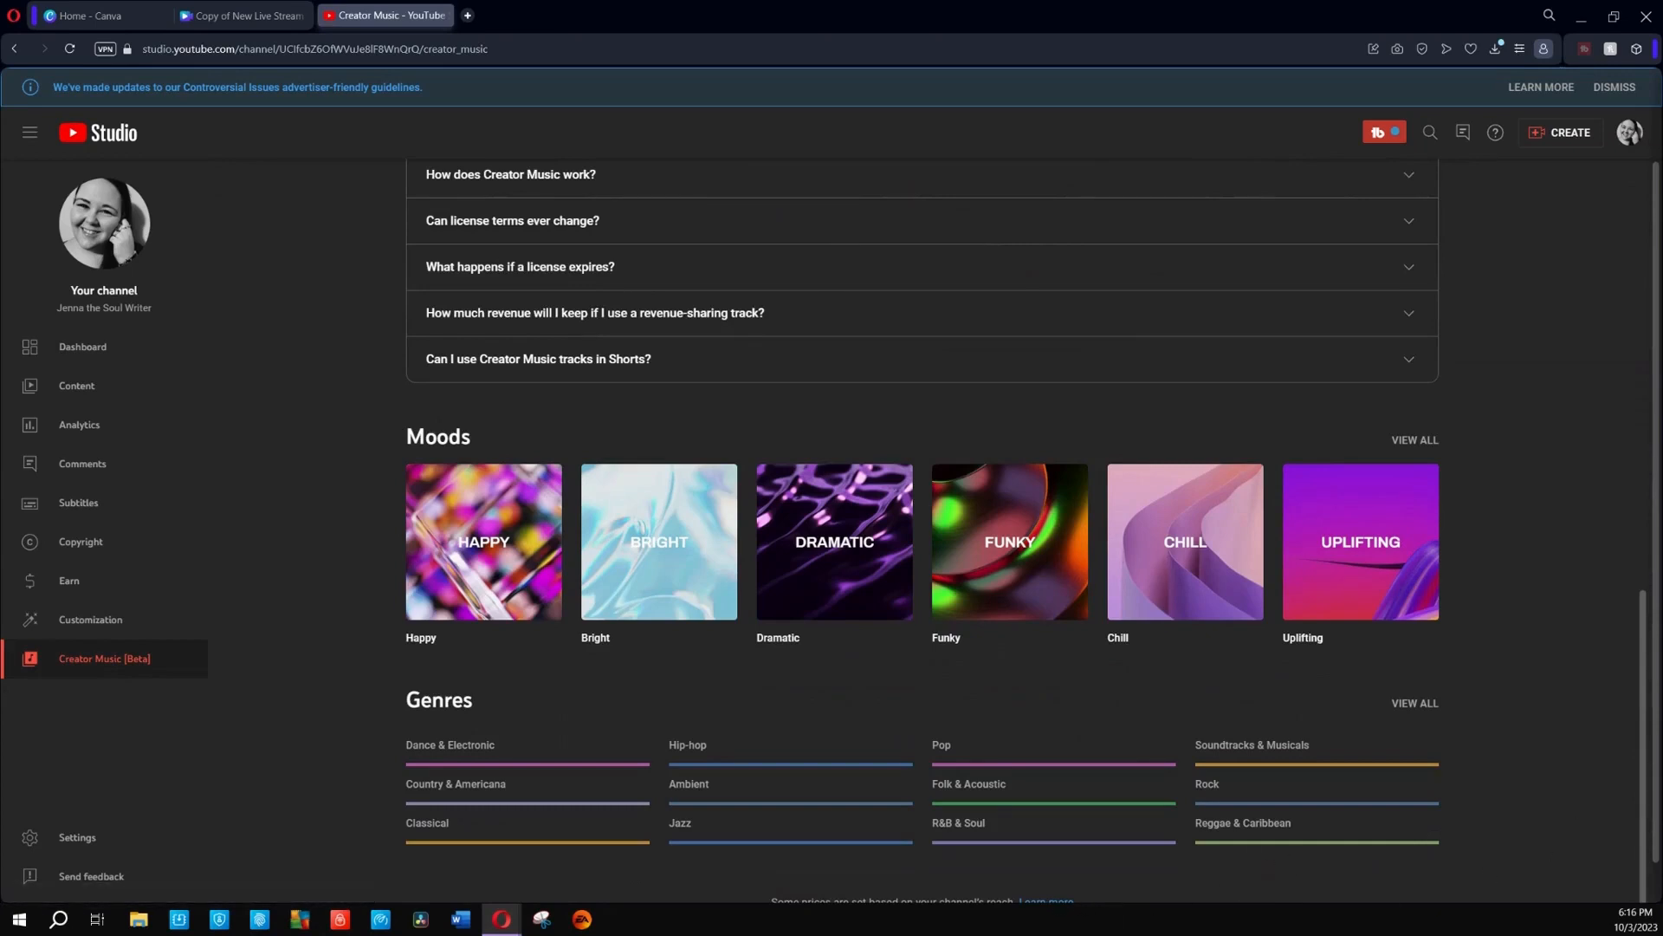
scroll(1578, 710, down, 1)
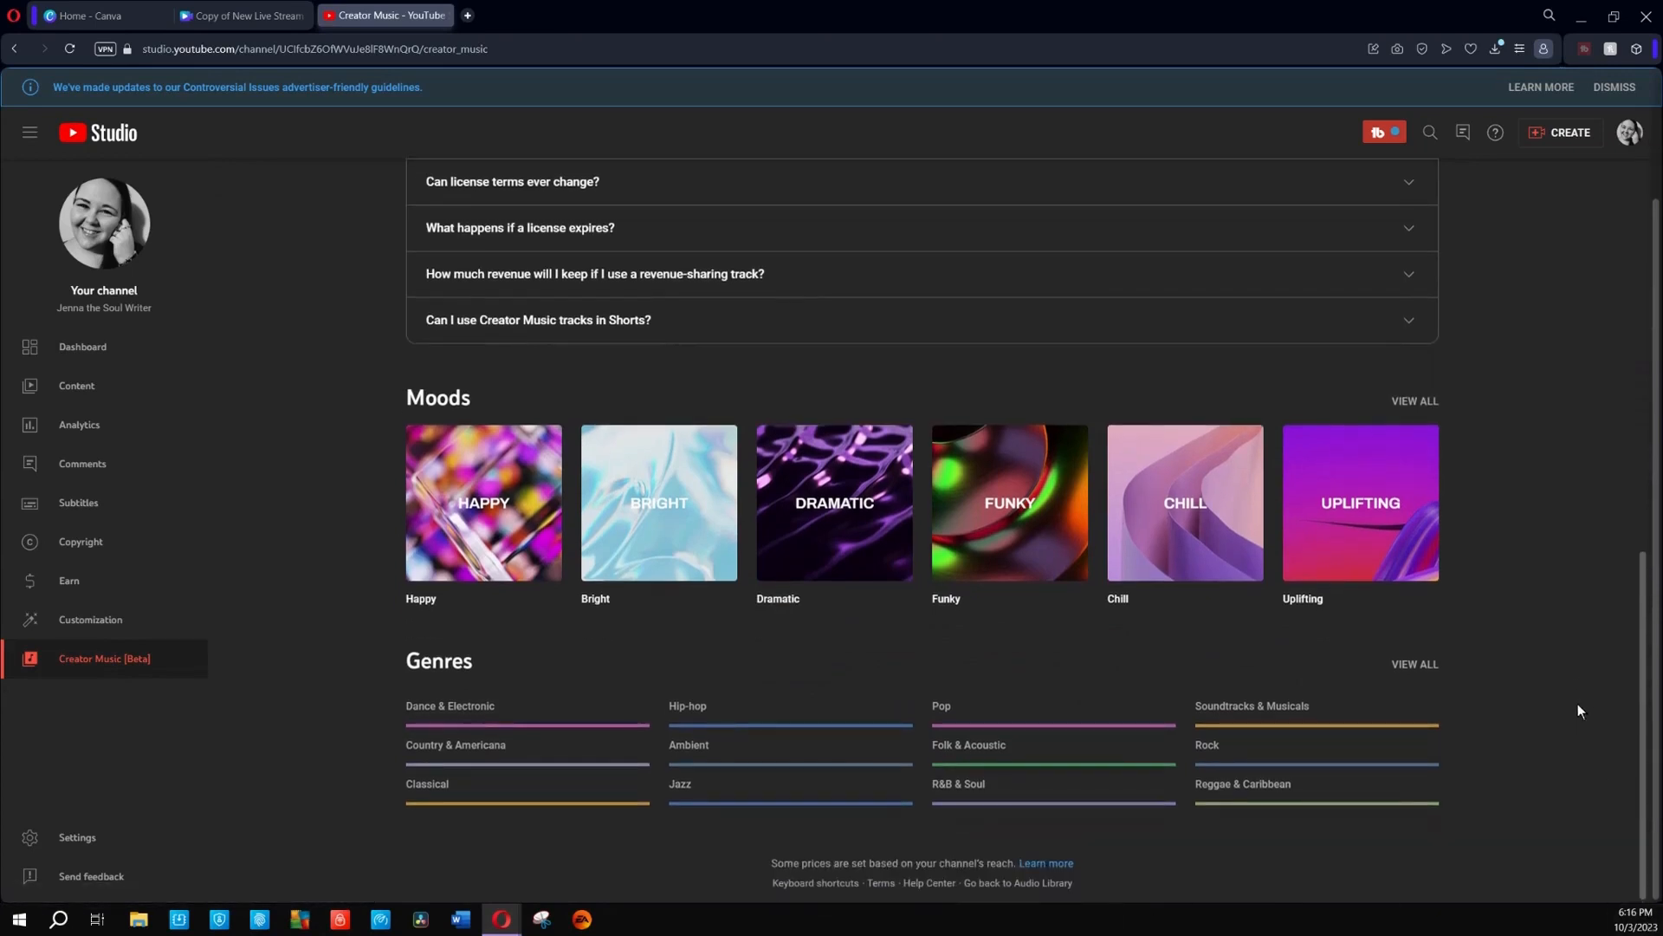
click(1023, 884)
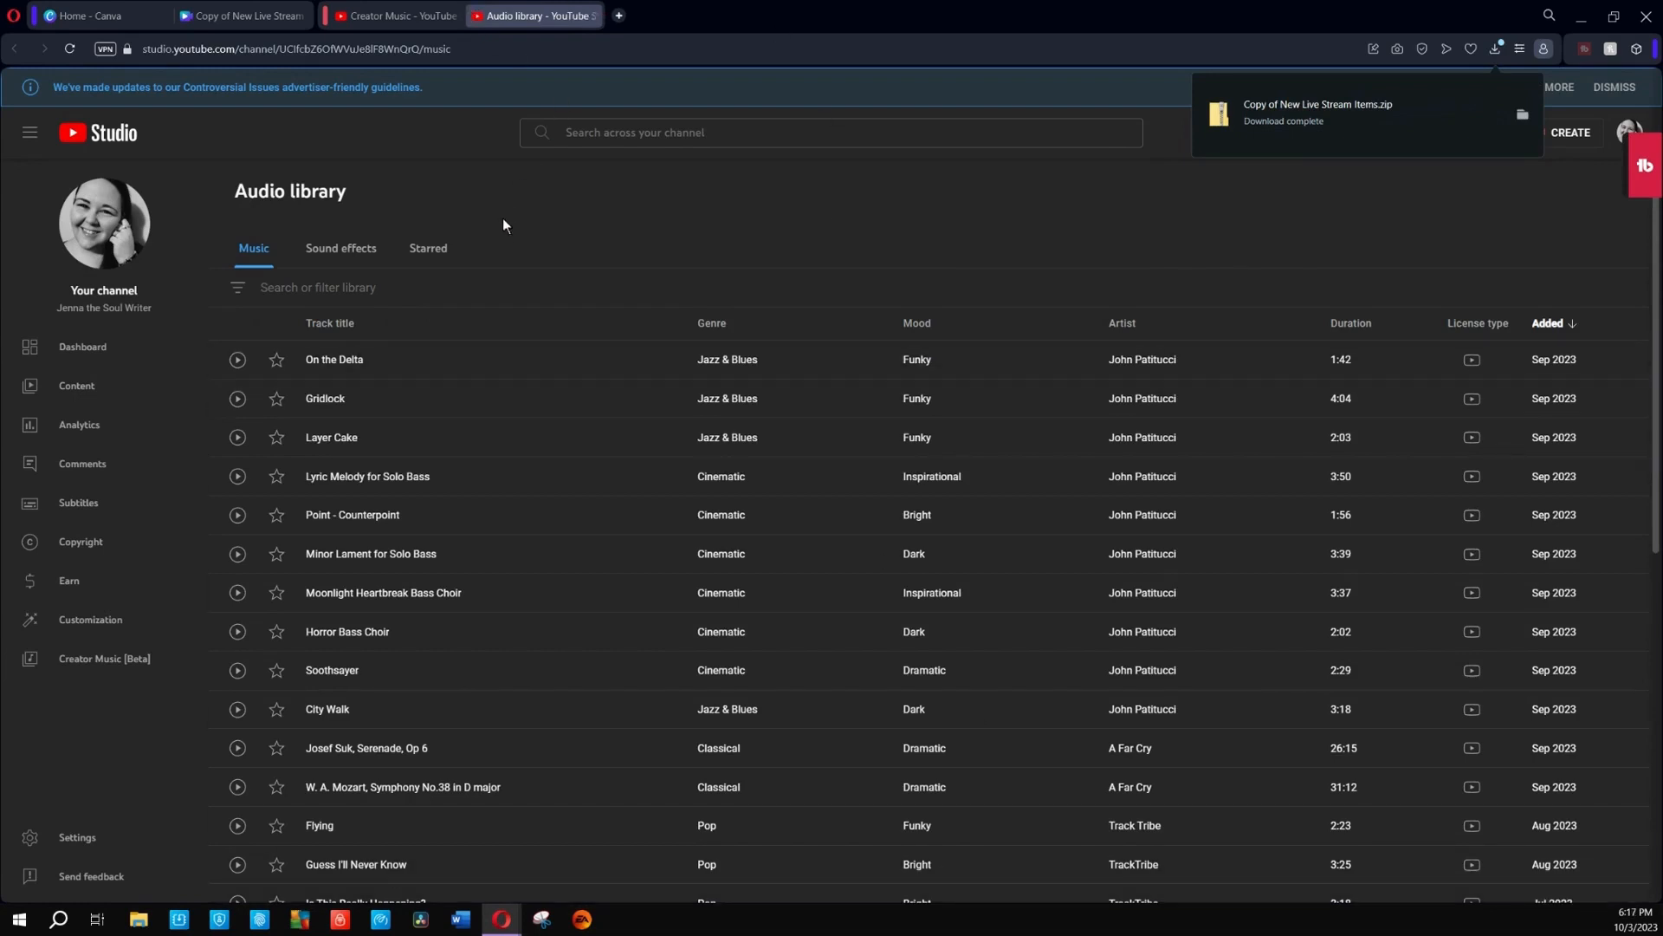
click(365, 289)
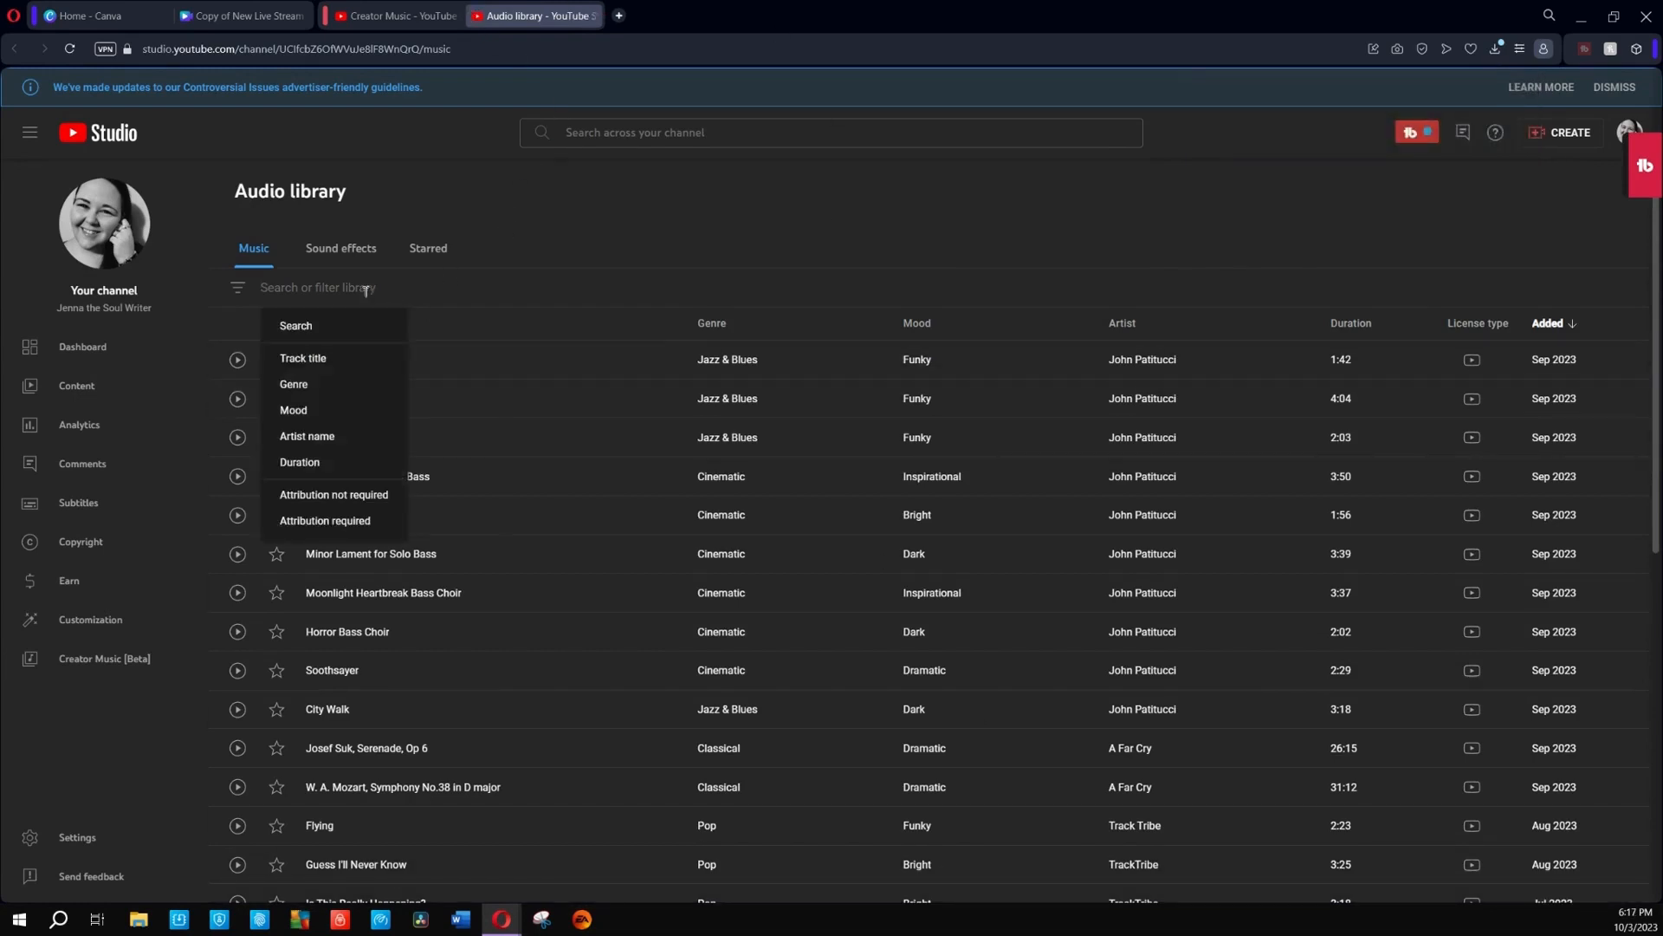
click(570, 231)
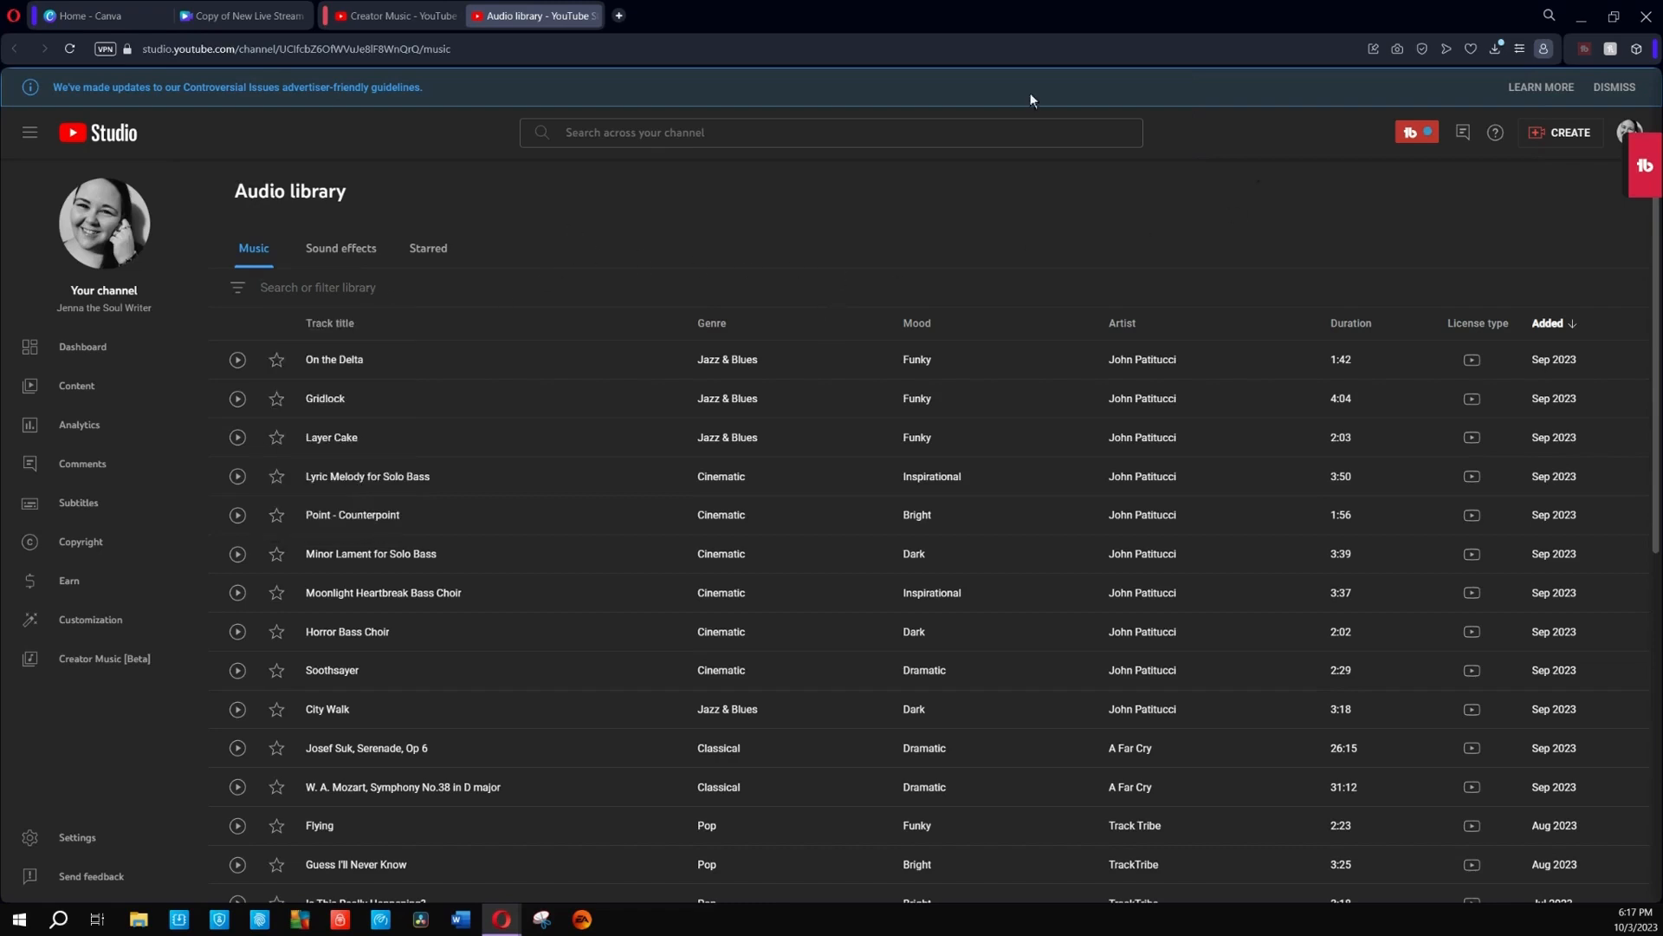
click(1573, 325)
click(1572, 325)
mouse_move(1475, 364)
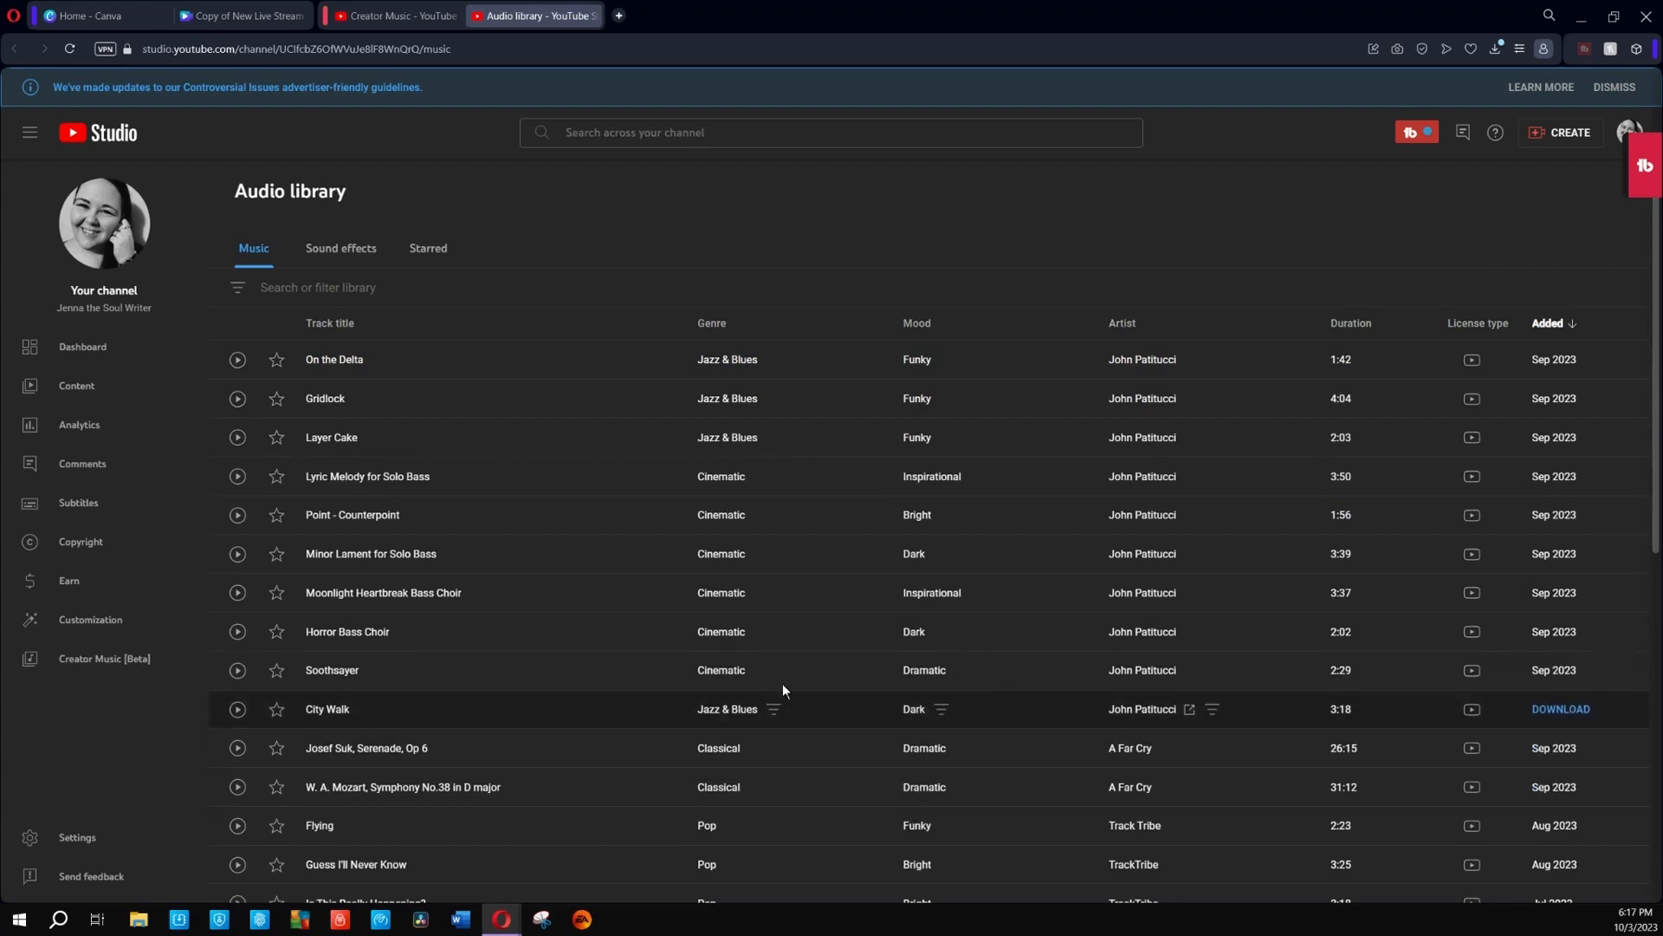
Step: Filter the Audio library's music tracks to the Rock genre
scroll(787, 466, down, 5)
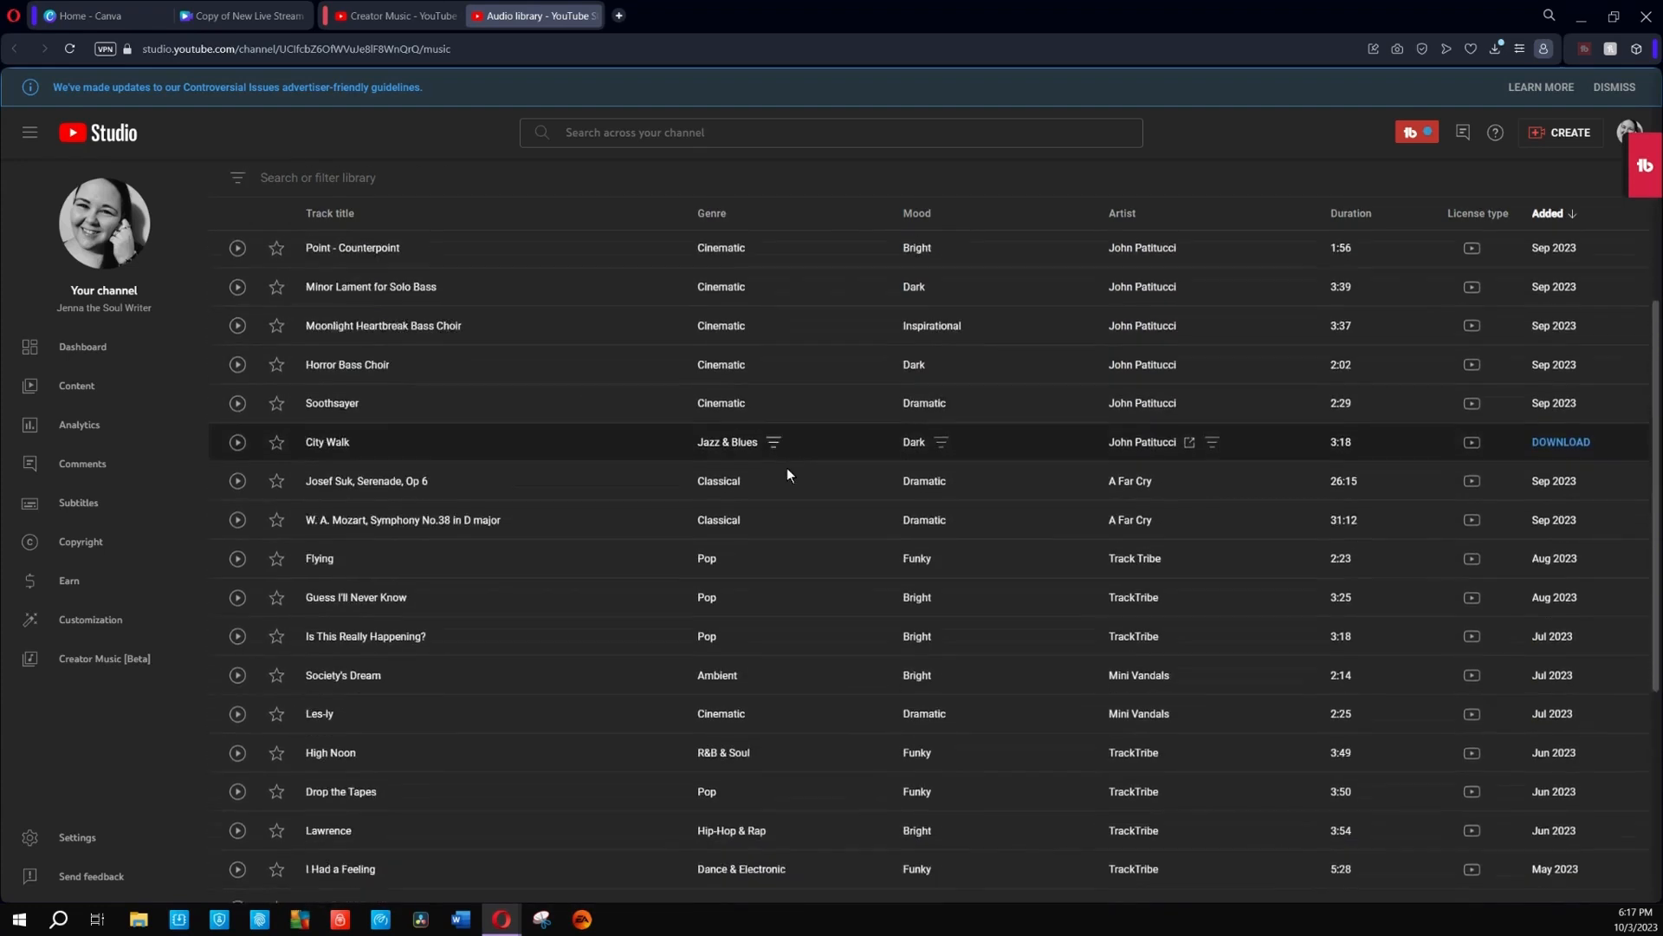
scroll(787, 466, down, 2)
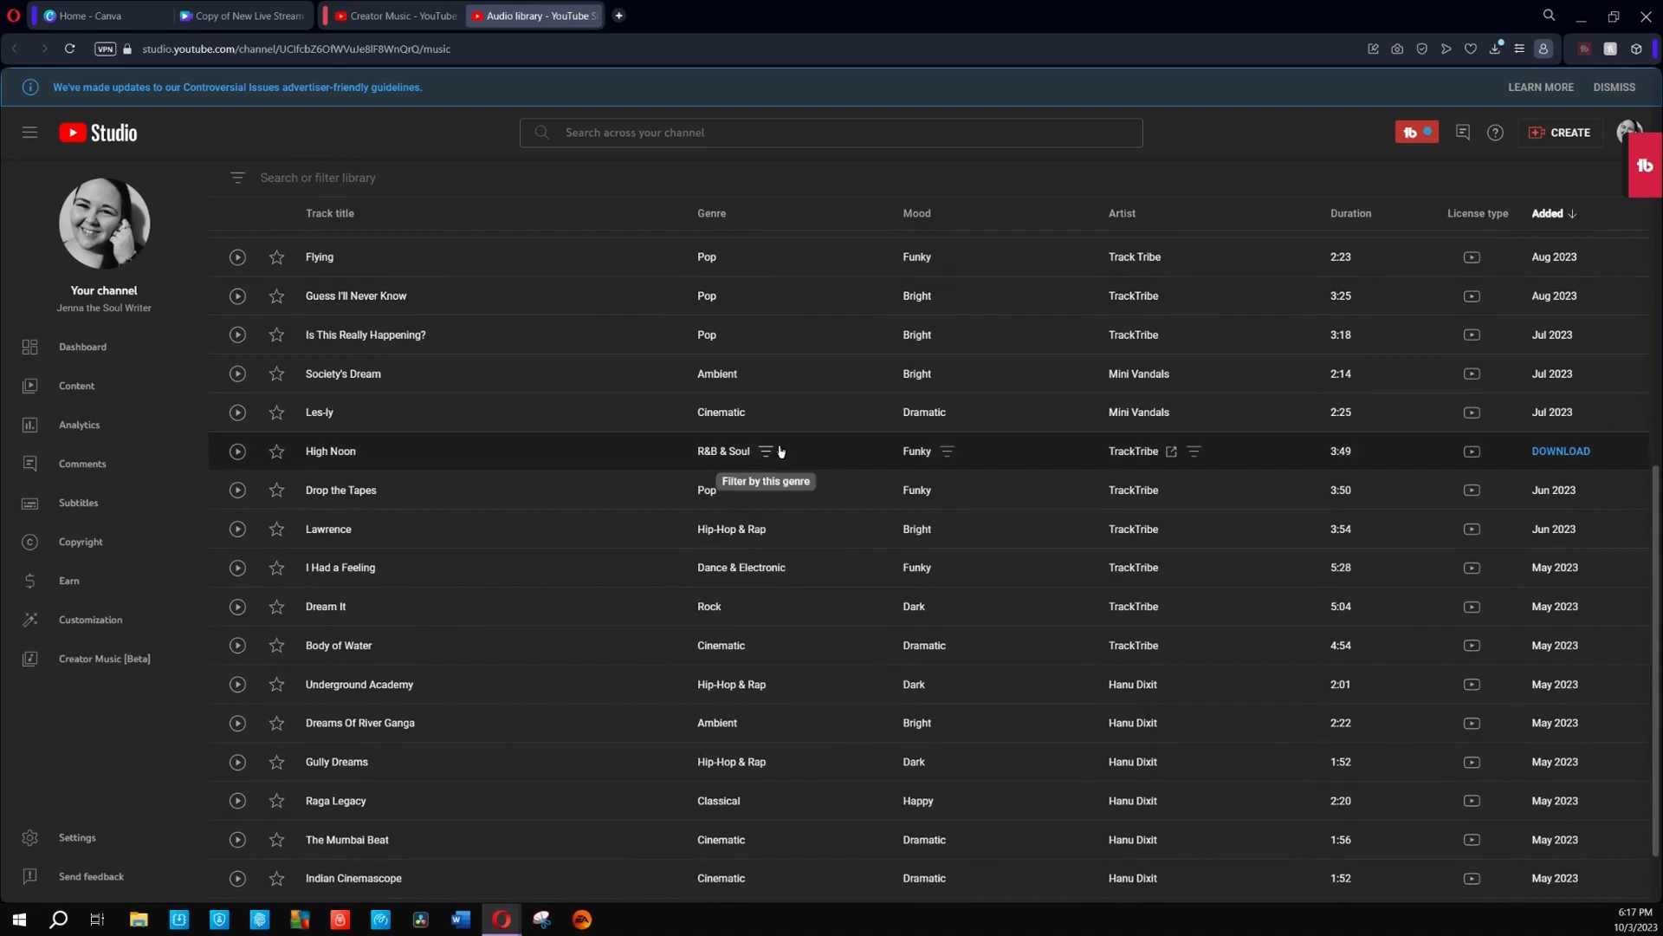
scroll(780, 451, down, 1)
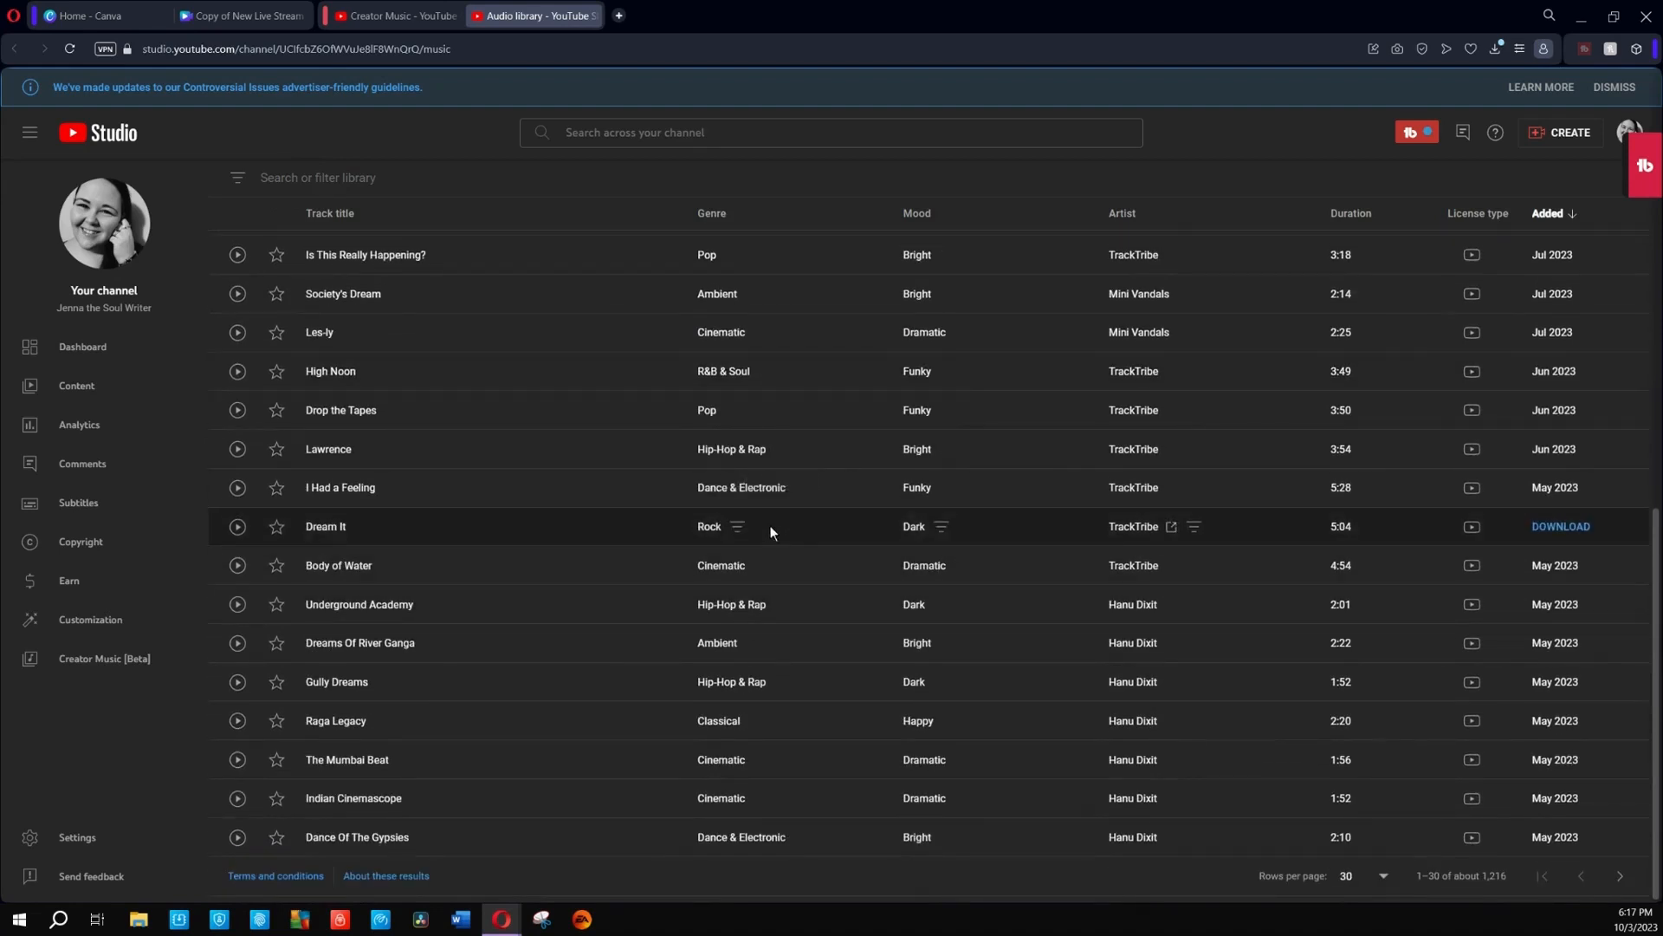
click(741, 525)
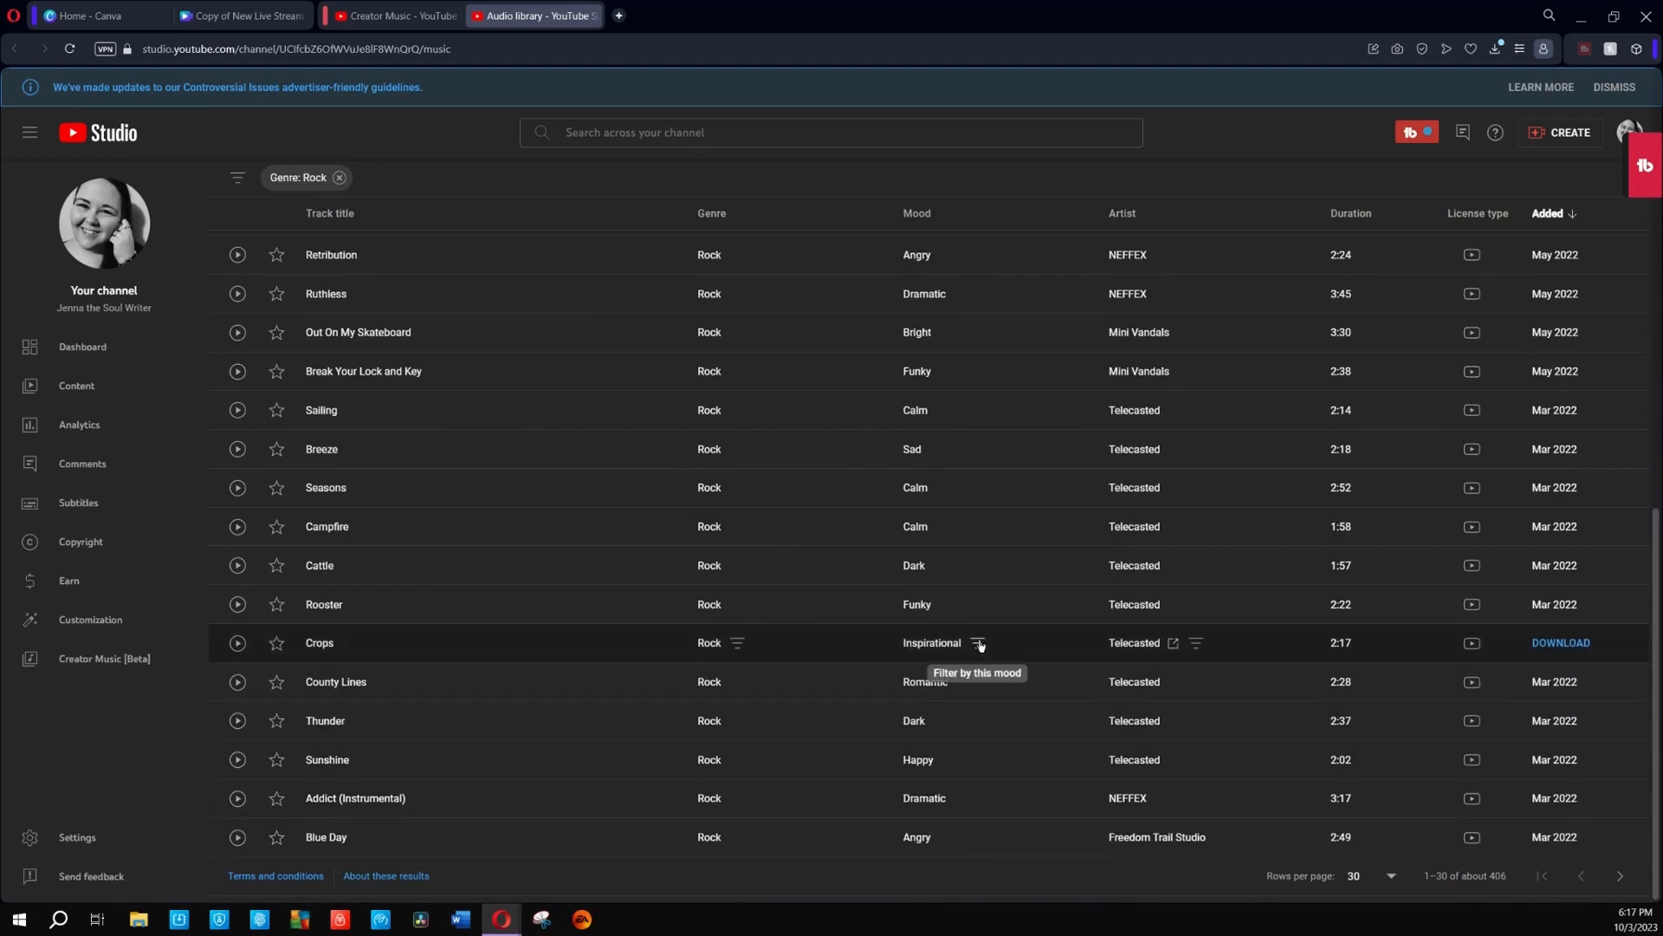
Step: Narrow the Rock tracks in the Audio library to the Inspirational mood
click(980, 644)
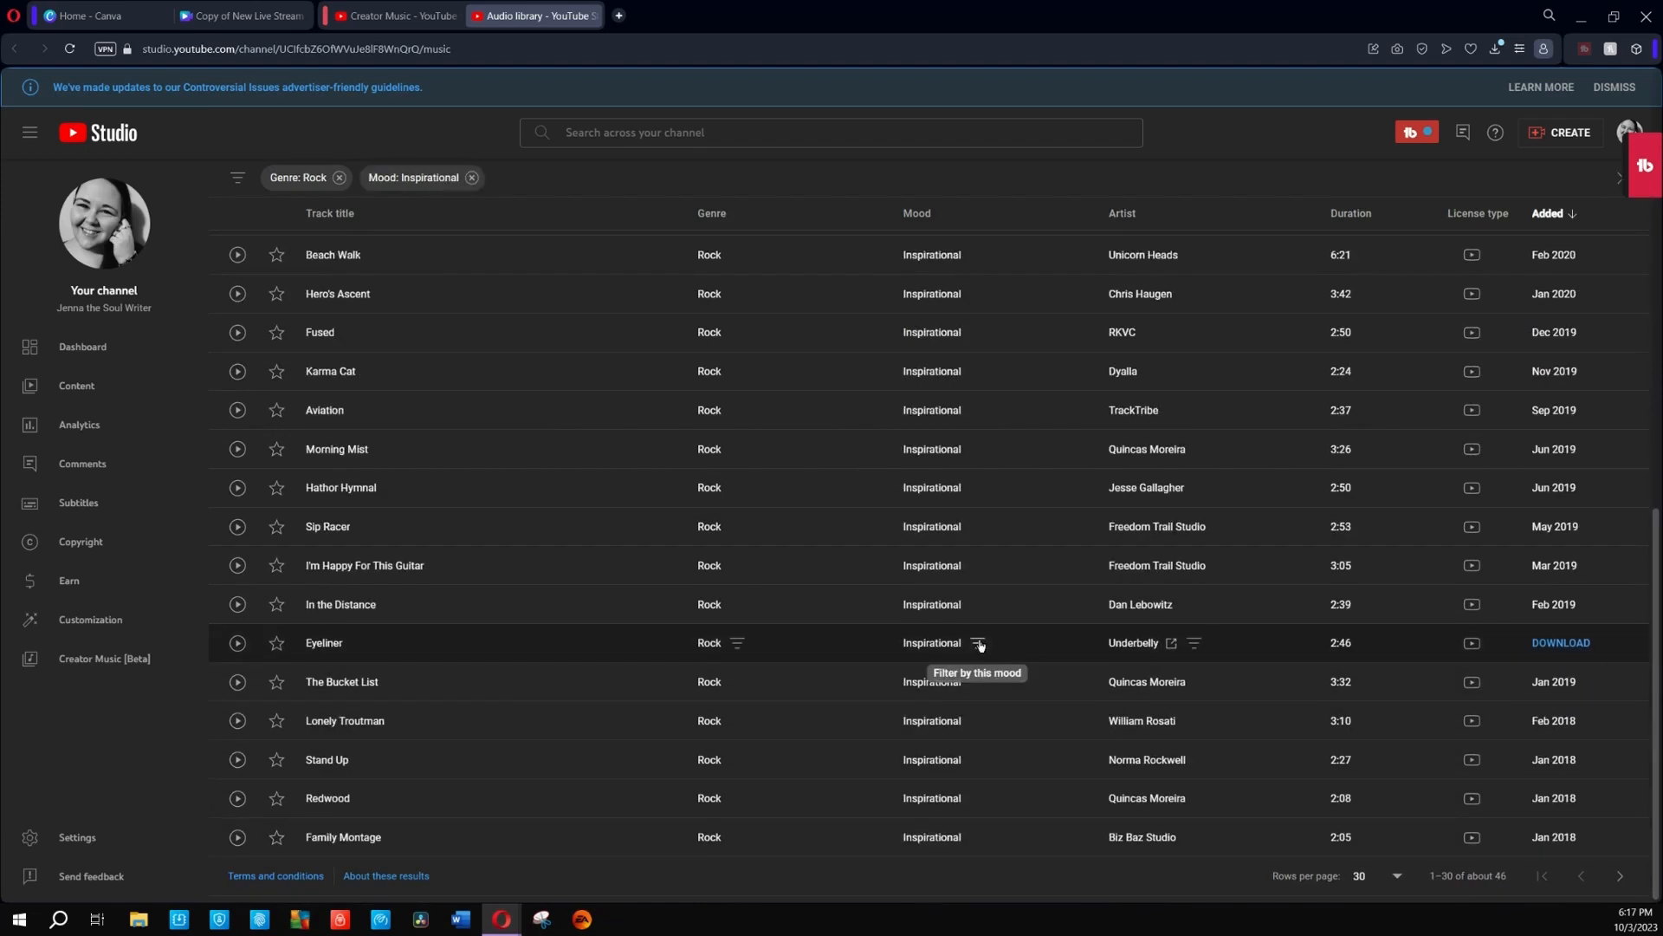
scroll(1040, 689, up, 2)
scroll(1039, 687, up, 5)
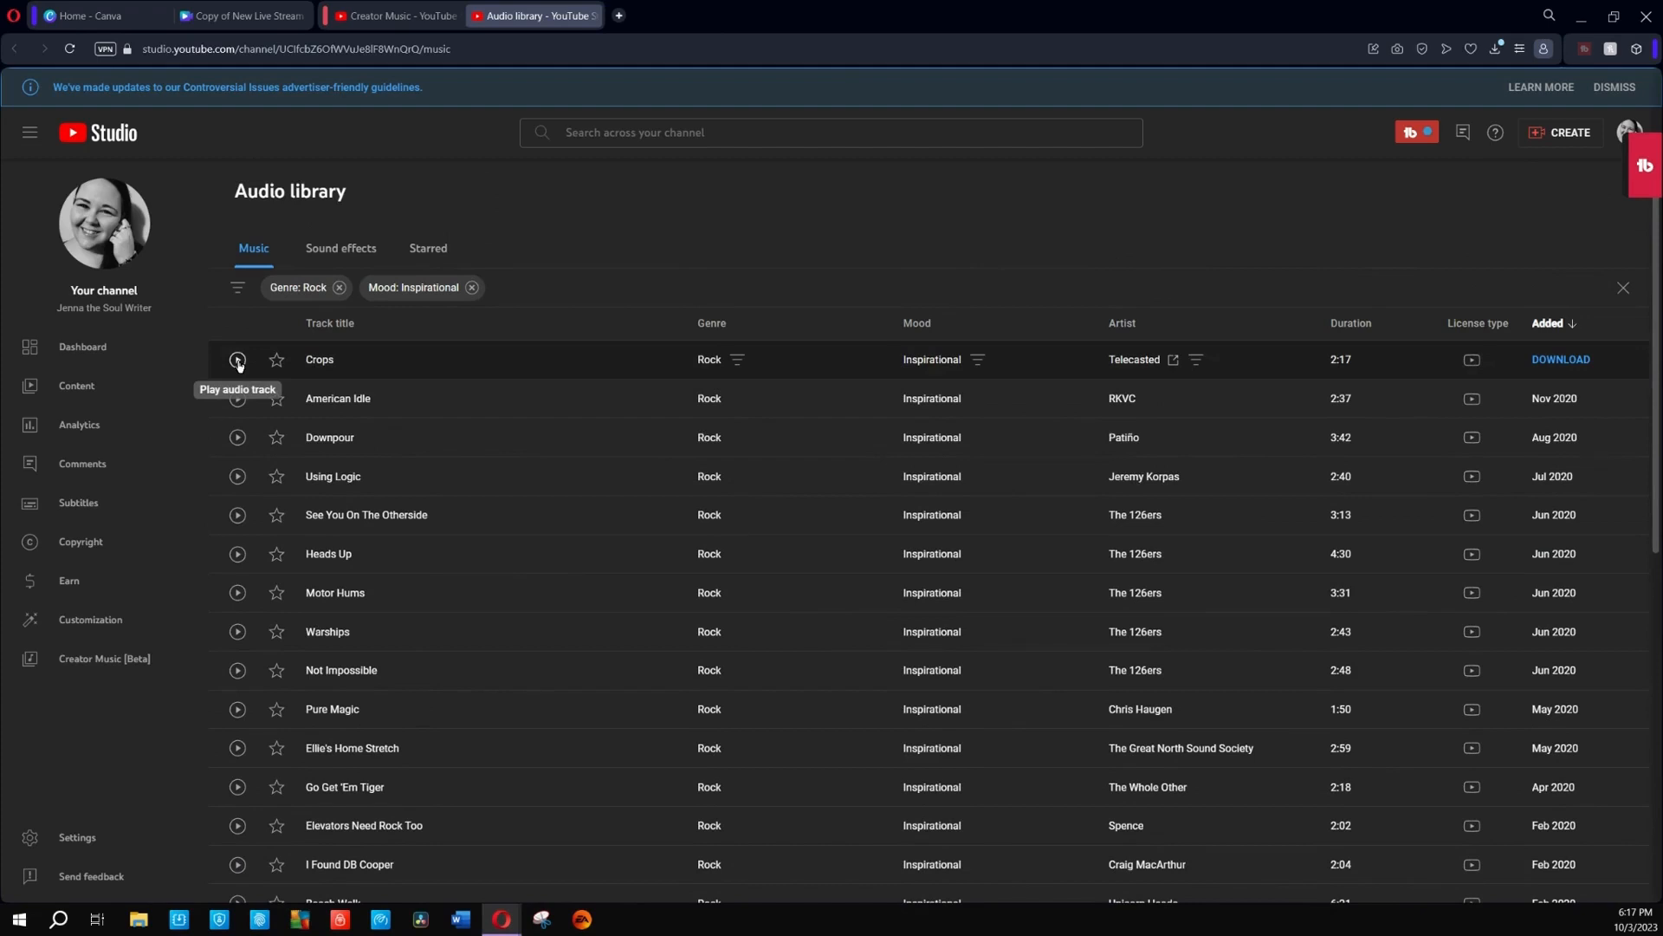
Step: Remove the Inspirational mood and Rock genre filters from the music list
click(693, 130)
click(412, 201)
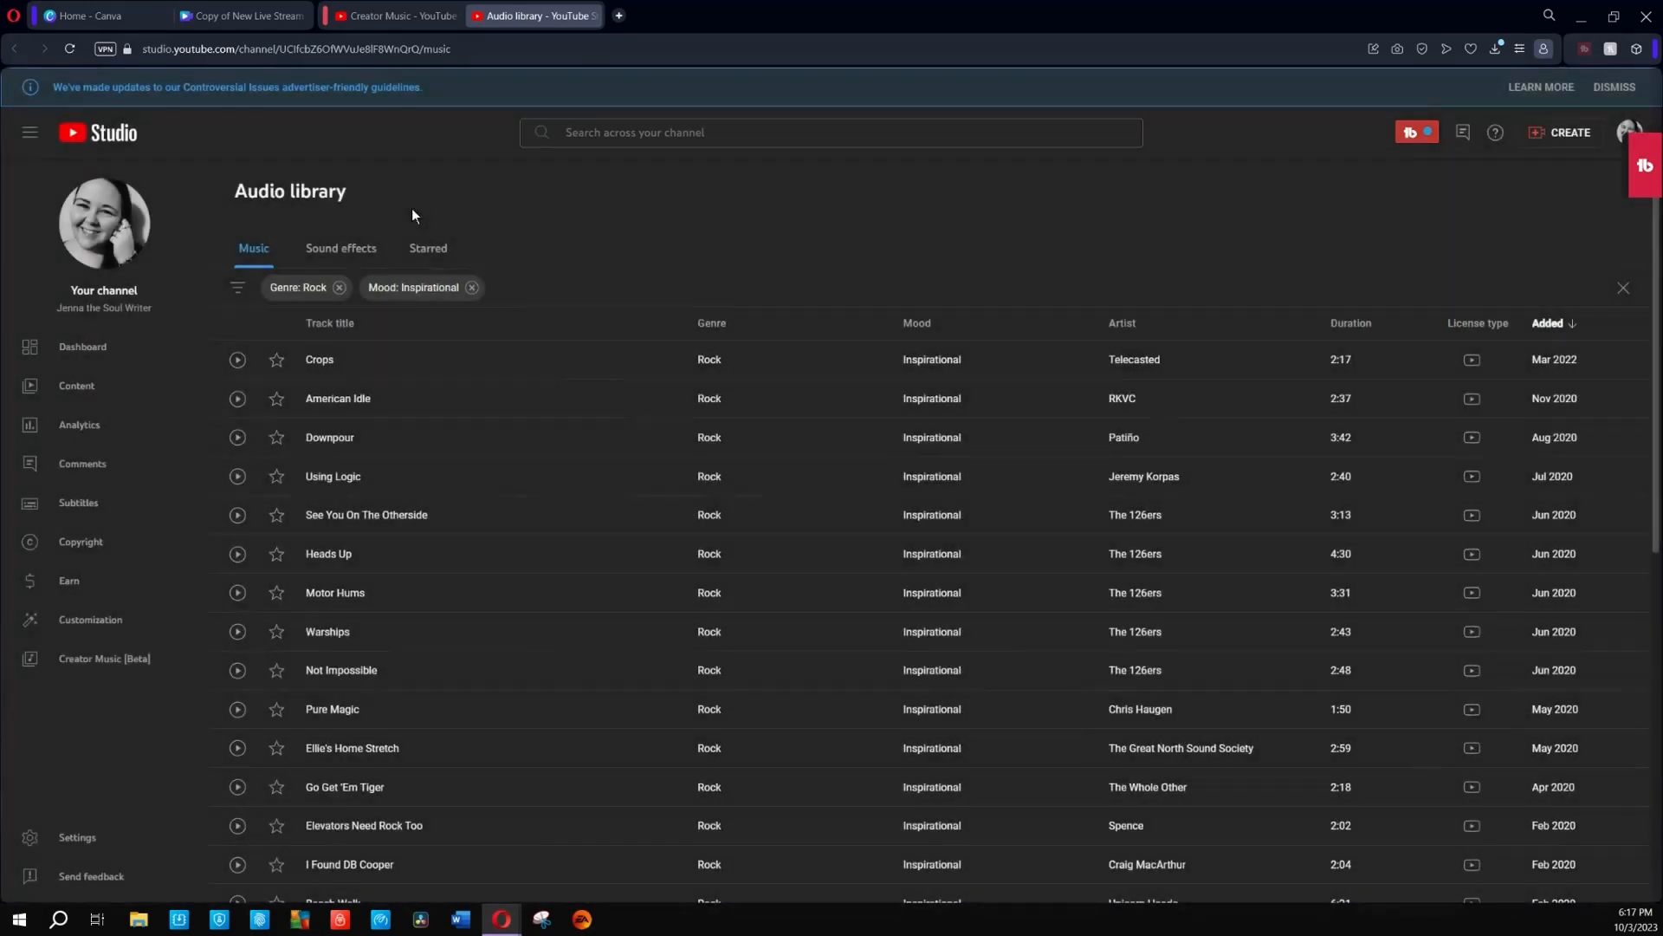
click(472, 288)
click(339, 287)
Step: Search the music library for "first dream" and download the First Dream track
click(396, 289)
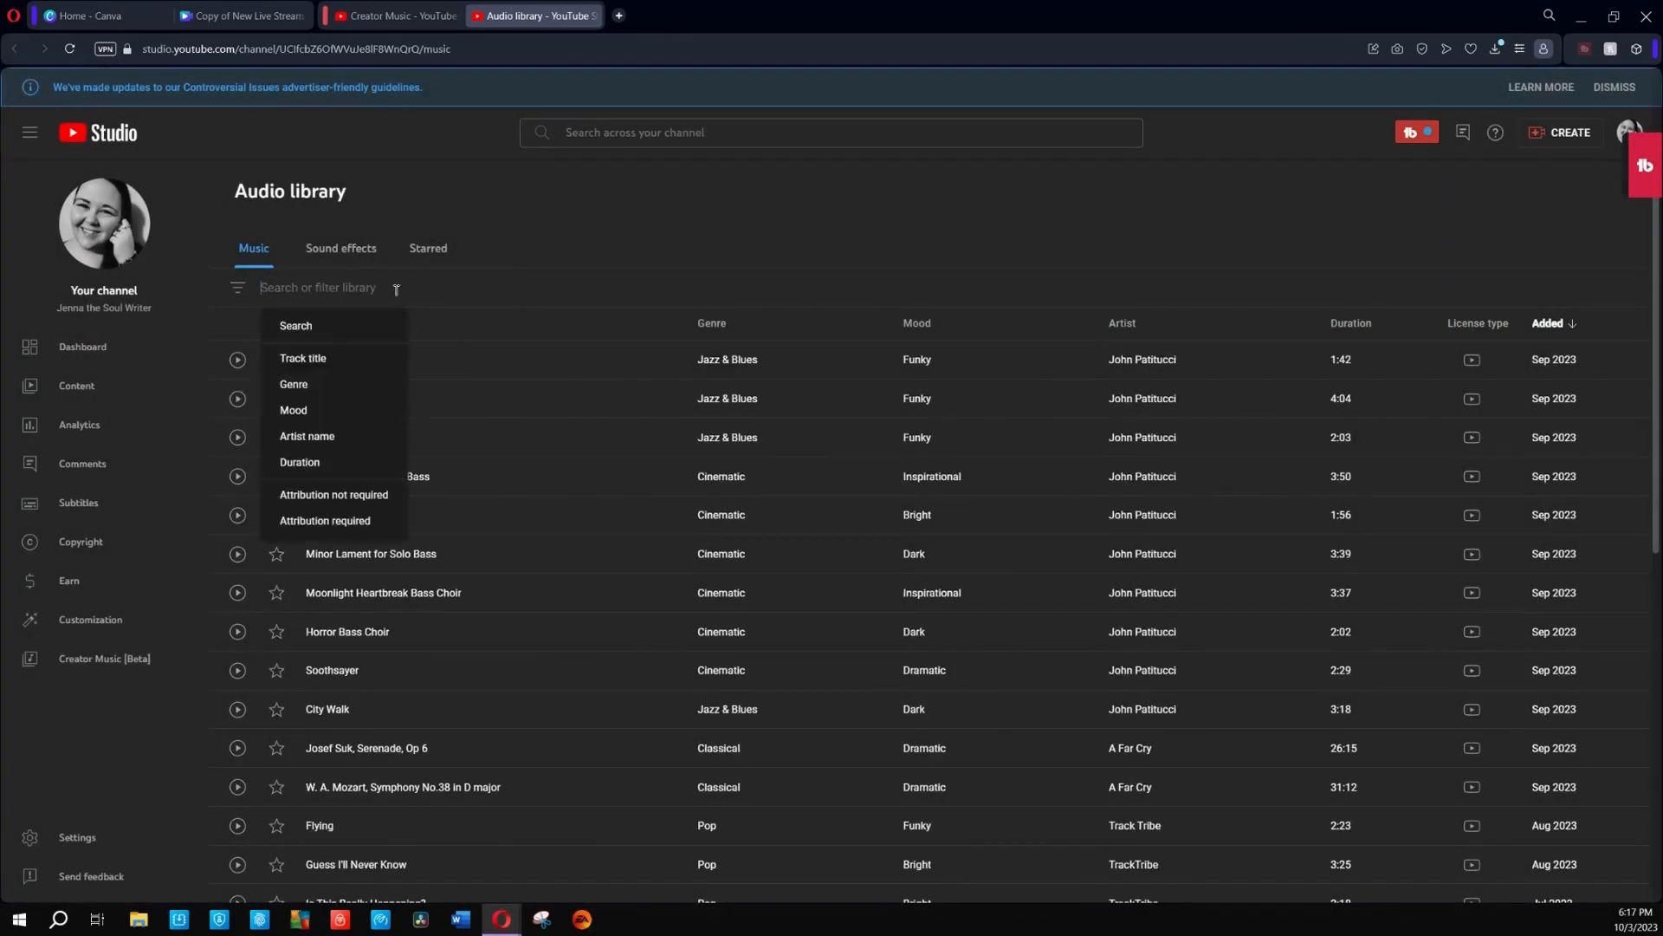
text(first dream)
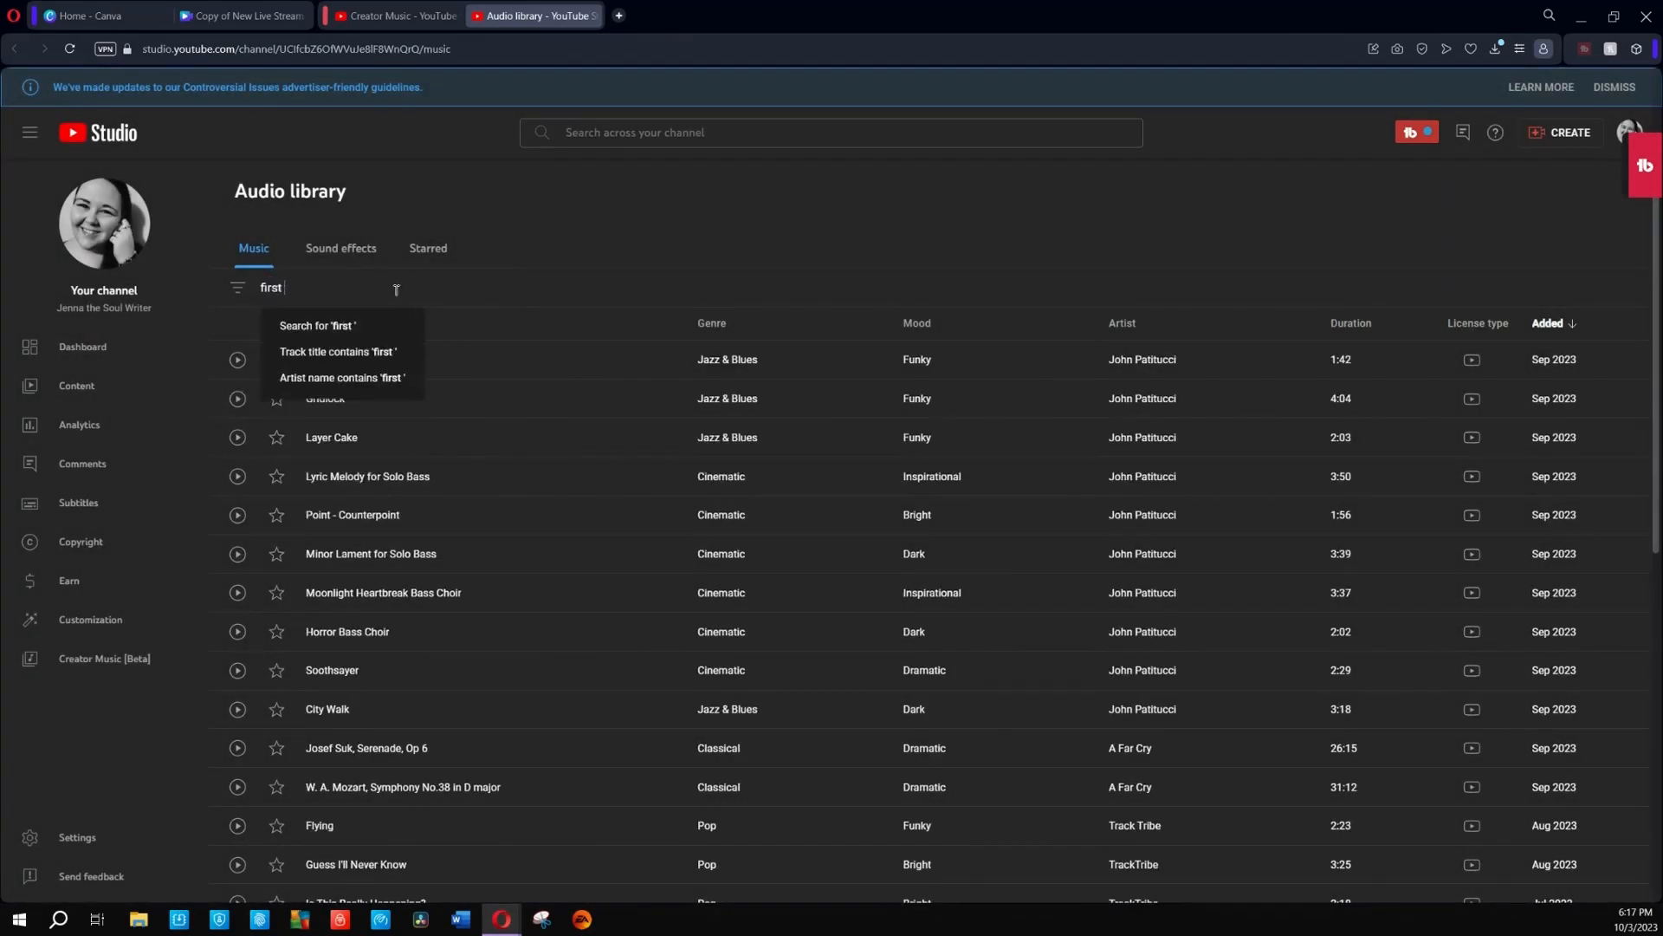
key(Return)
mouse_move(244, 366)
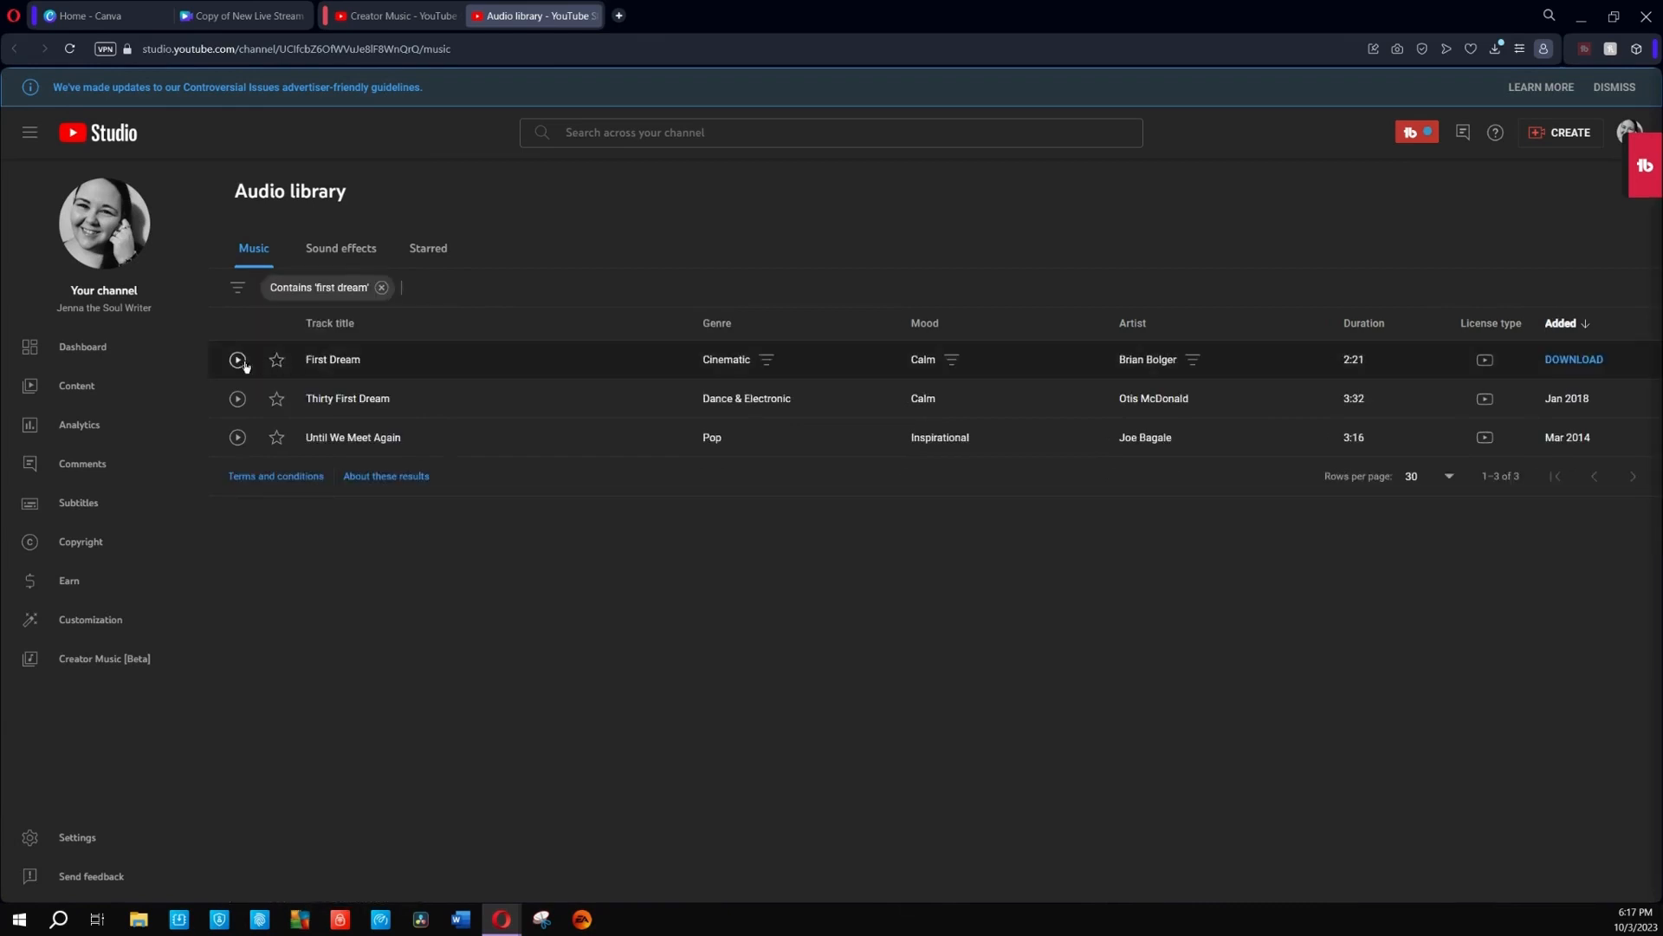
click(1574, 360)
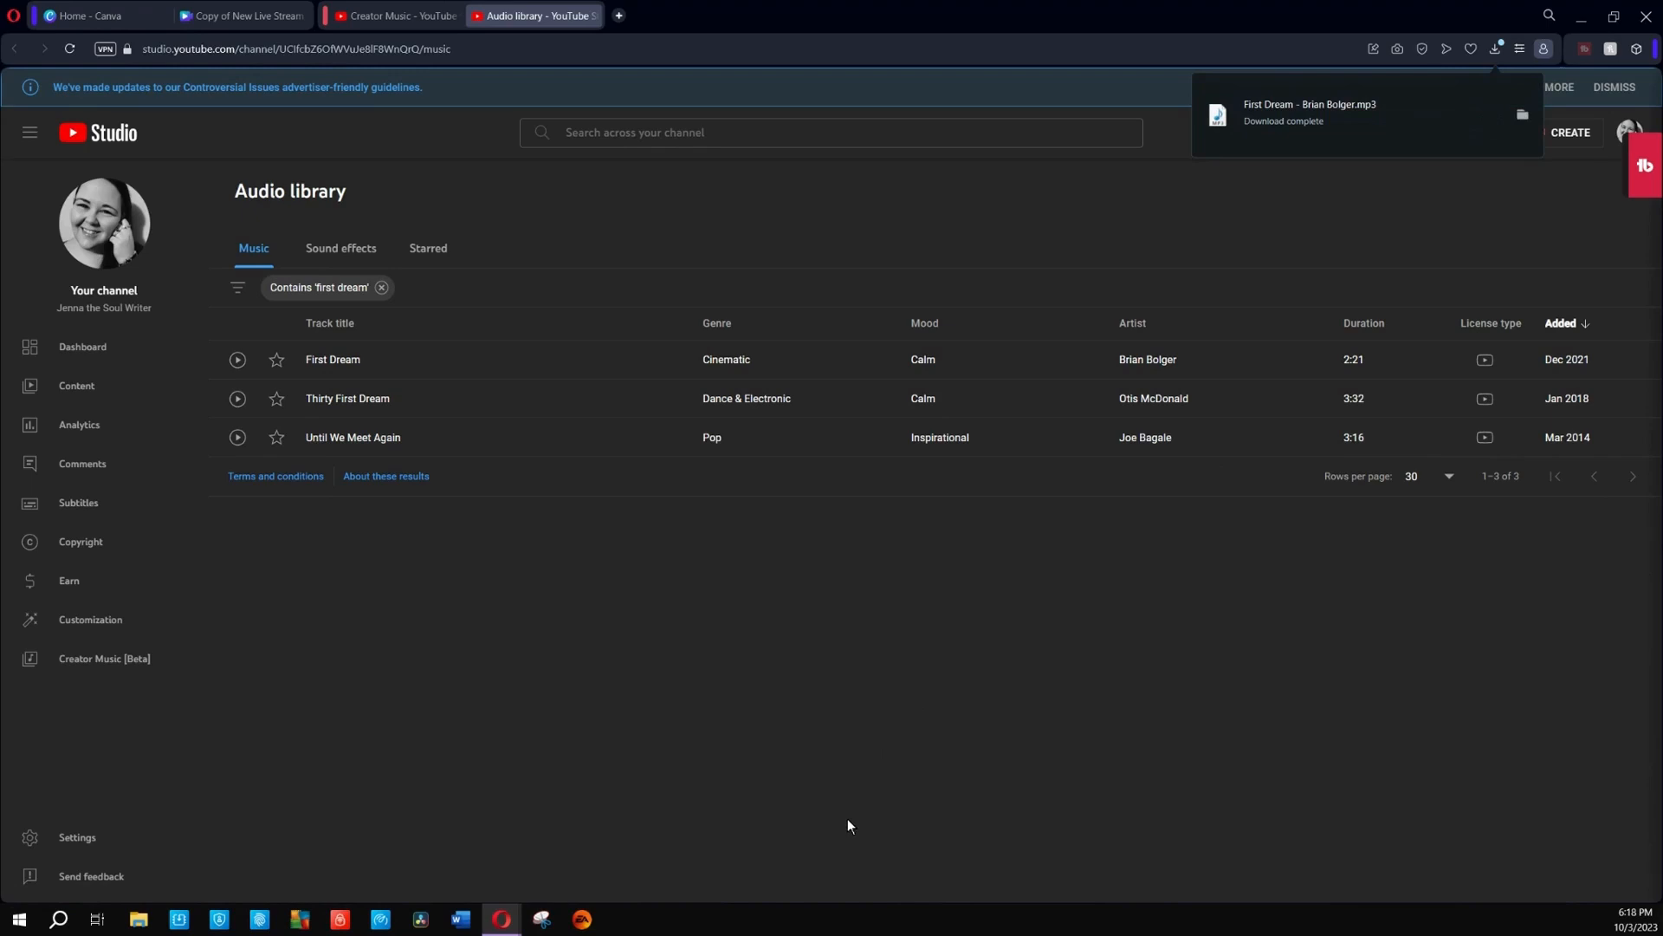
Step: Open the Untitled Project in DaVinci Resolve and import the First Dream MP3 from the Downloads folder into the media pool
click(421, 926)
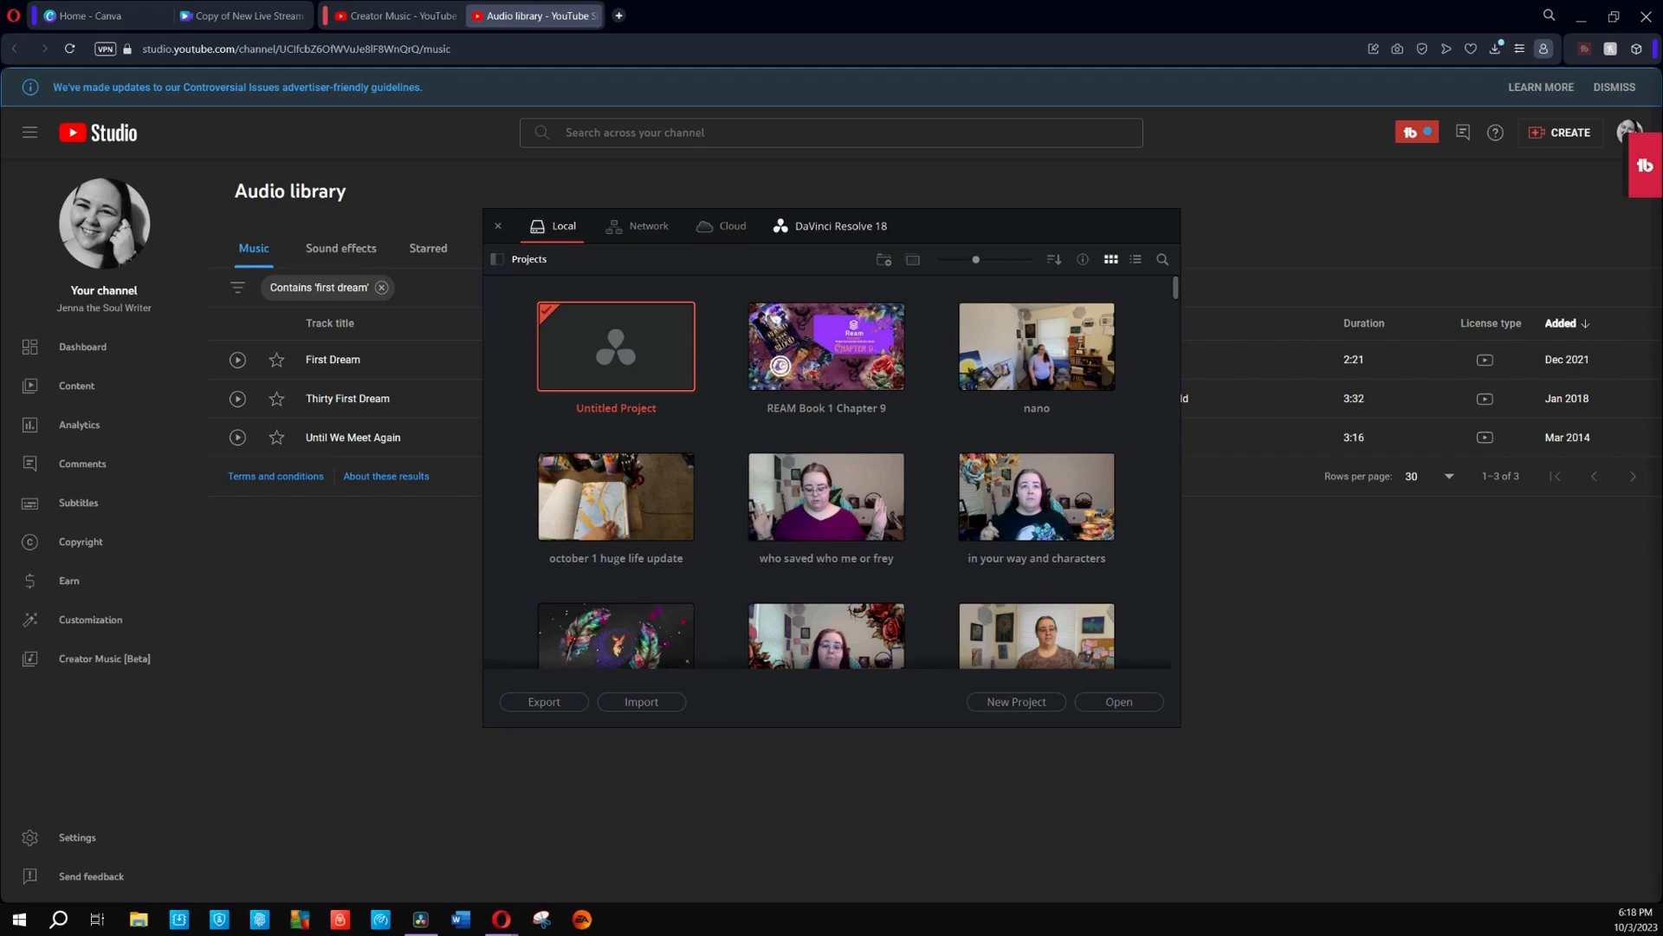
double_click(601, 348)
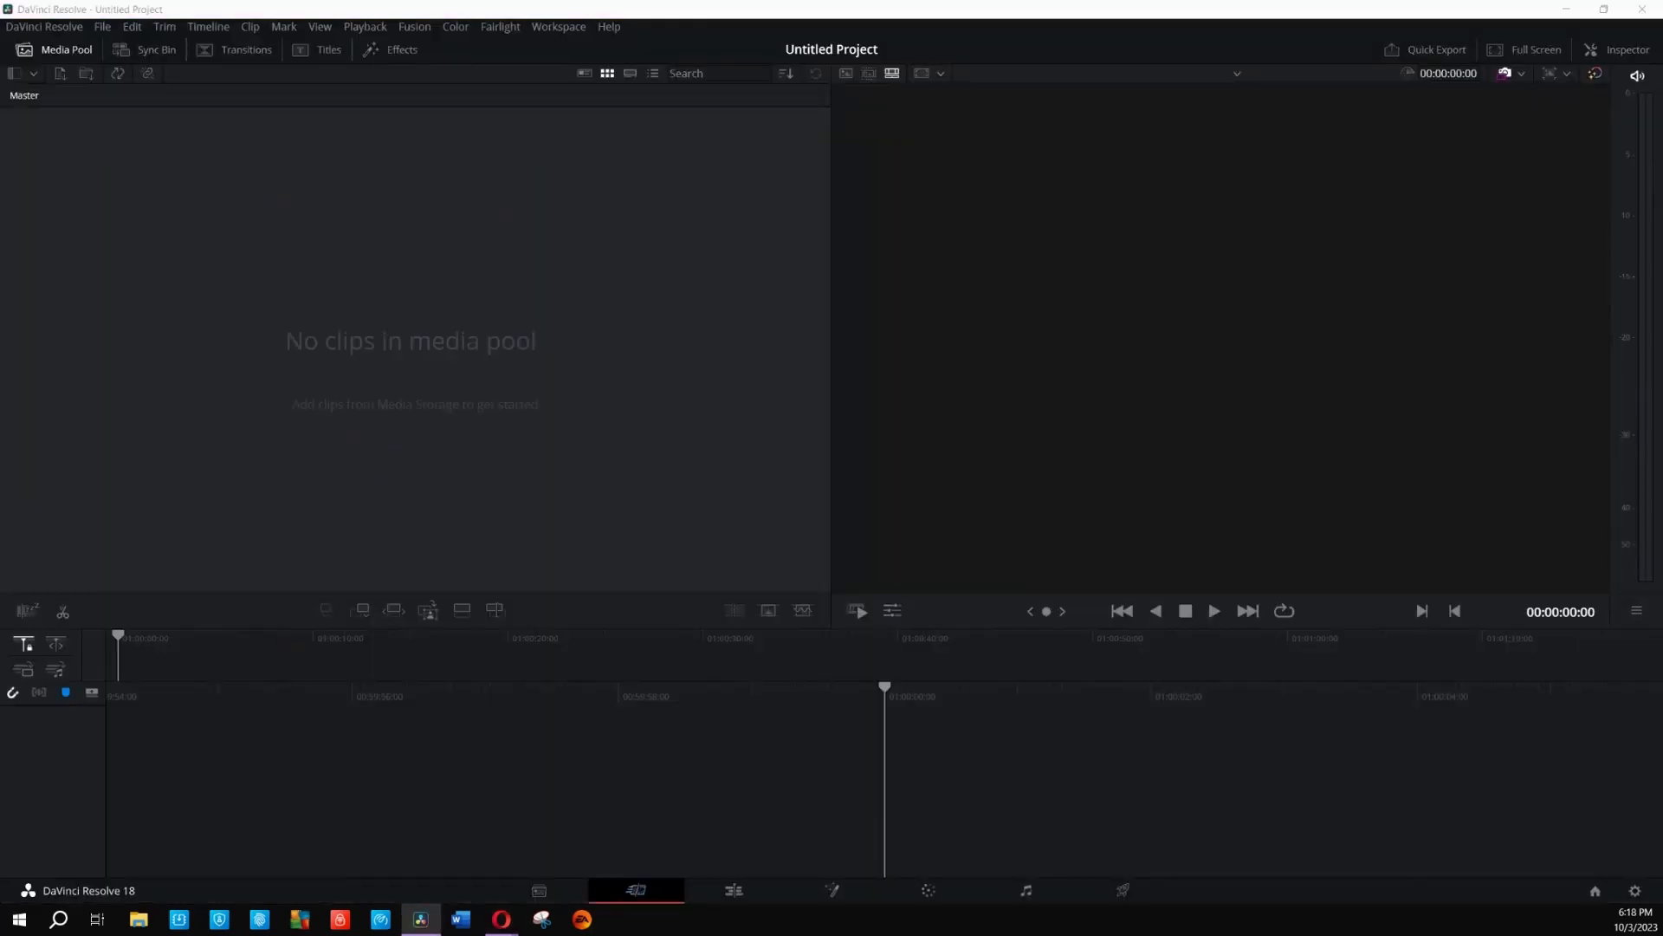
key(super+e)
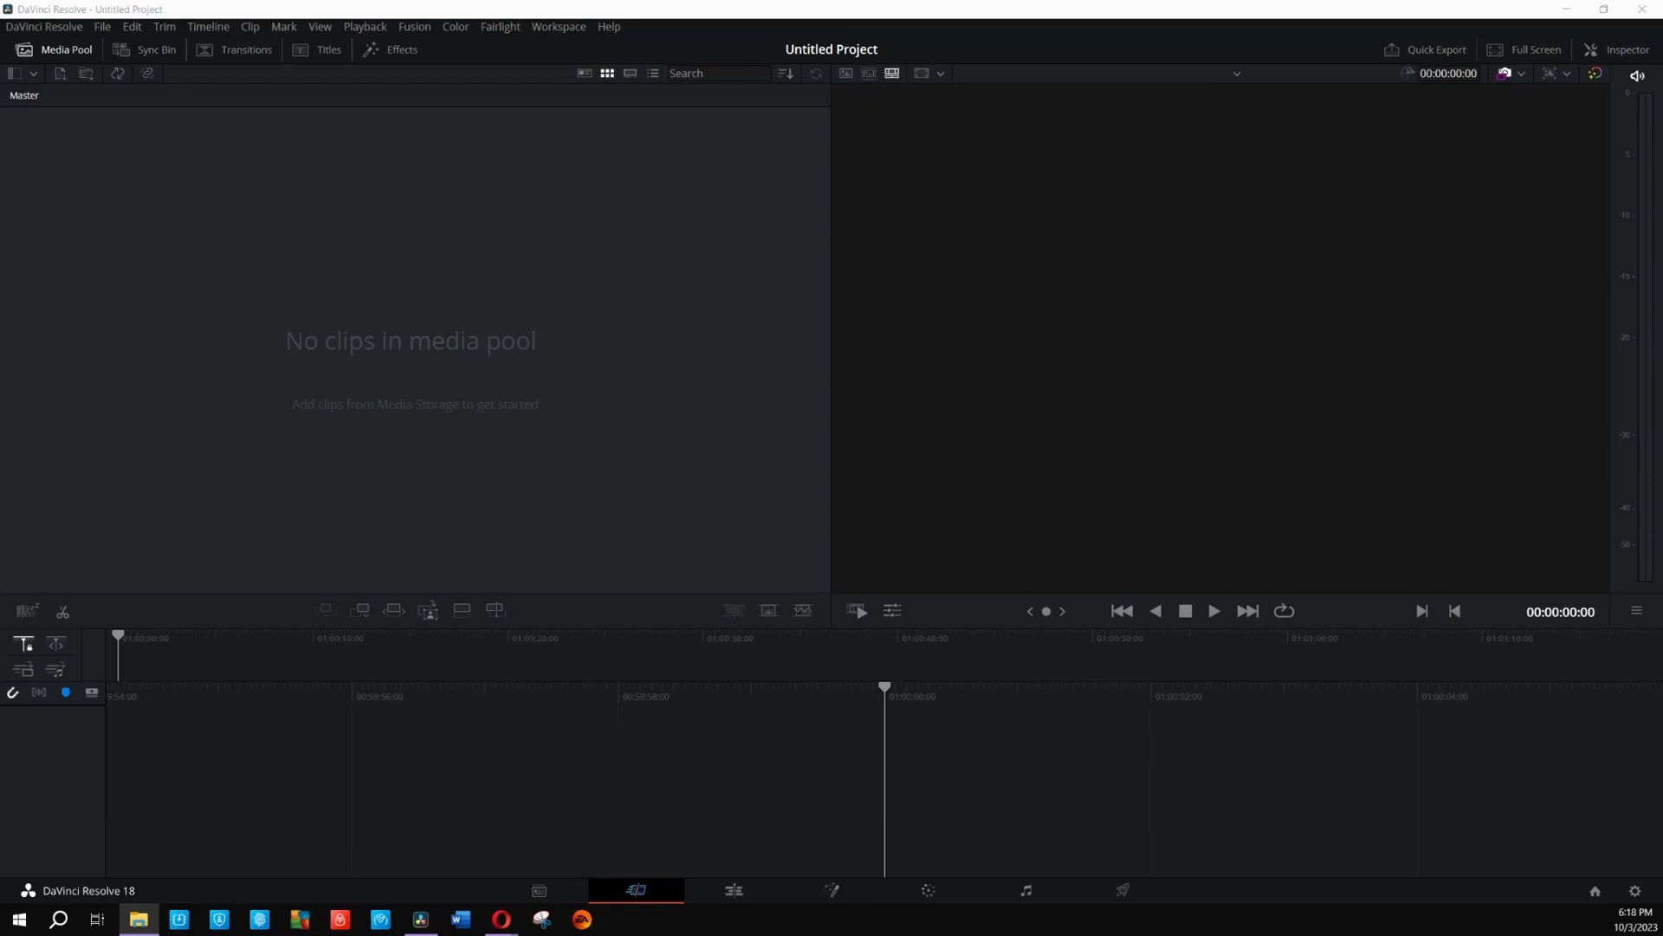
drag(849, 2, 1052, 224)
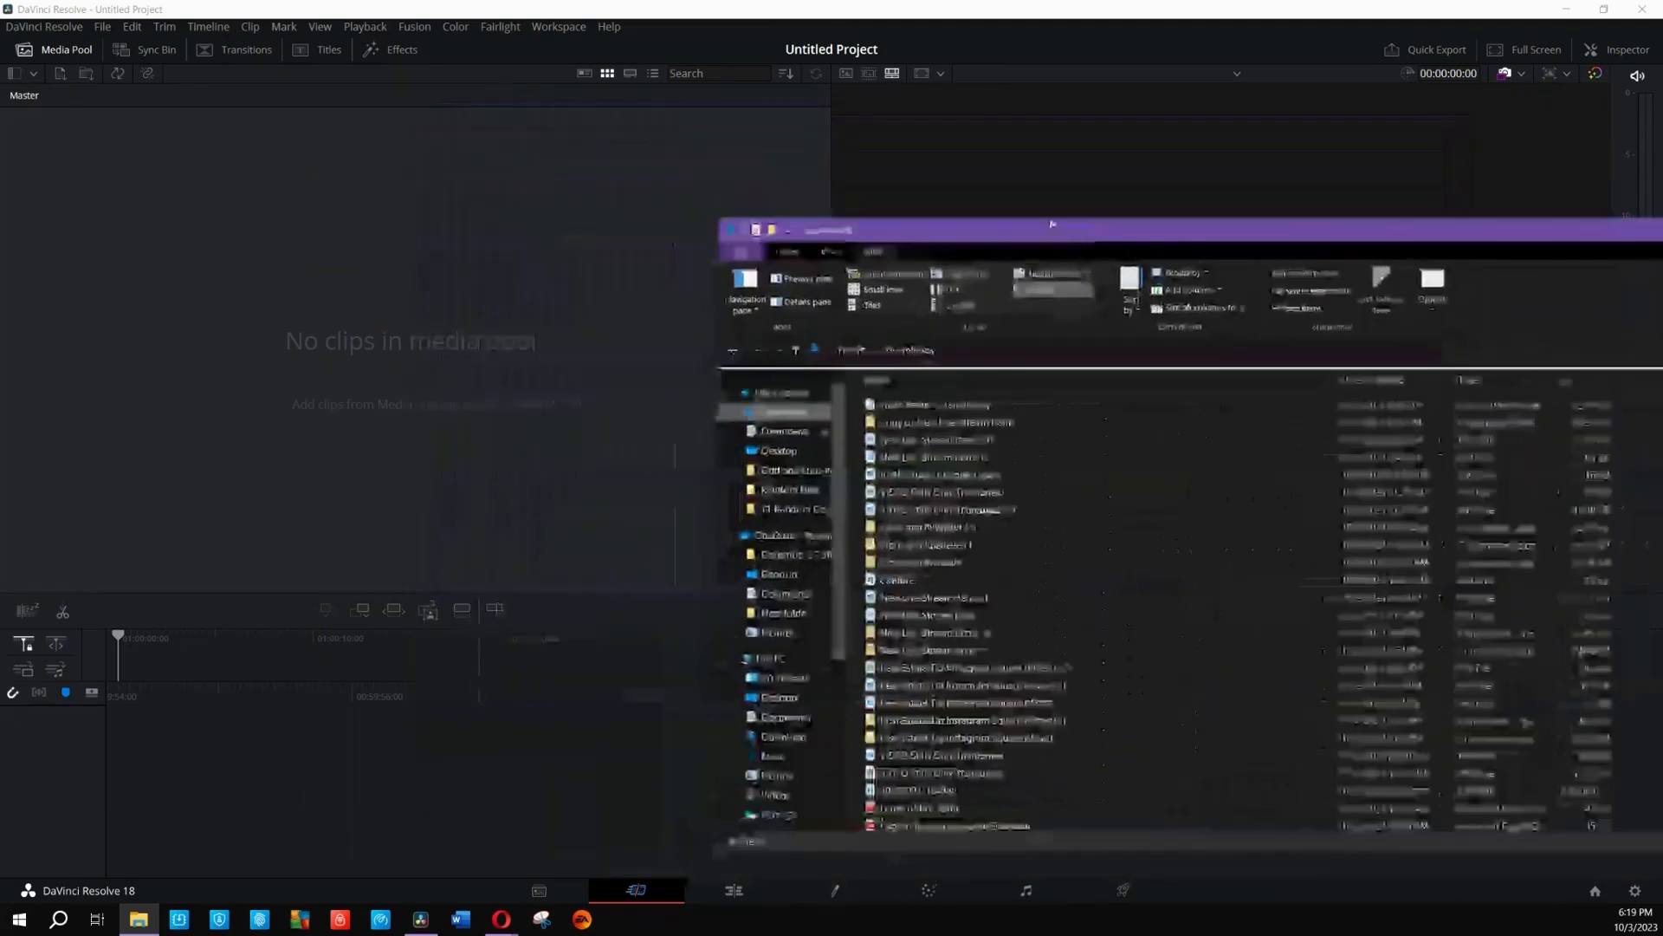
click(924, 403)
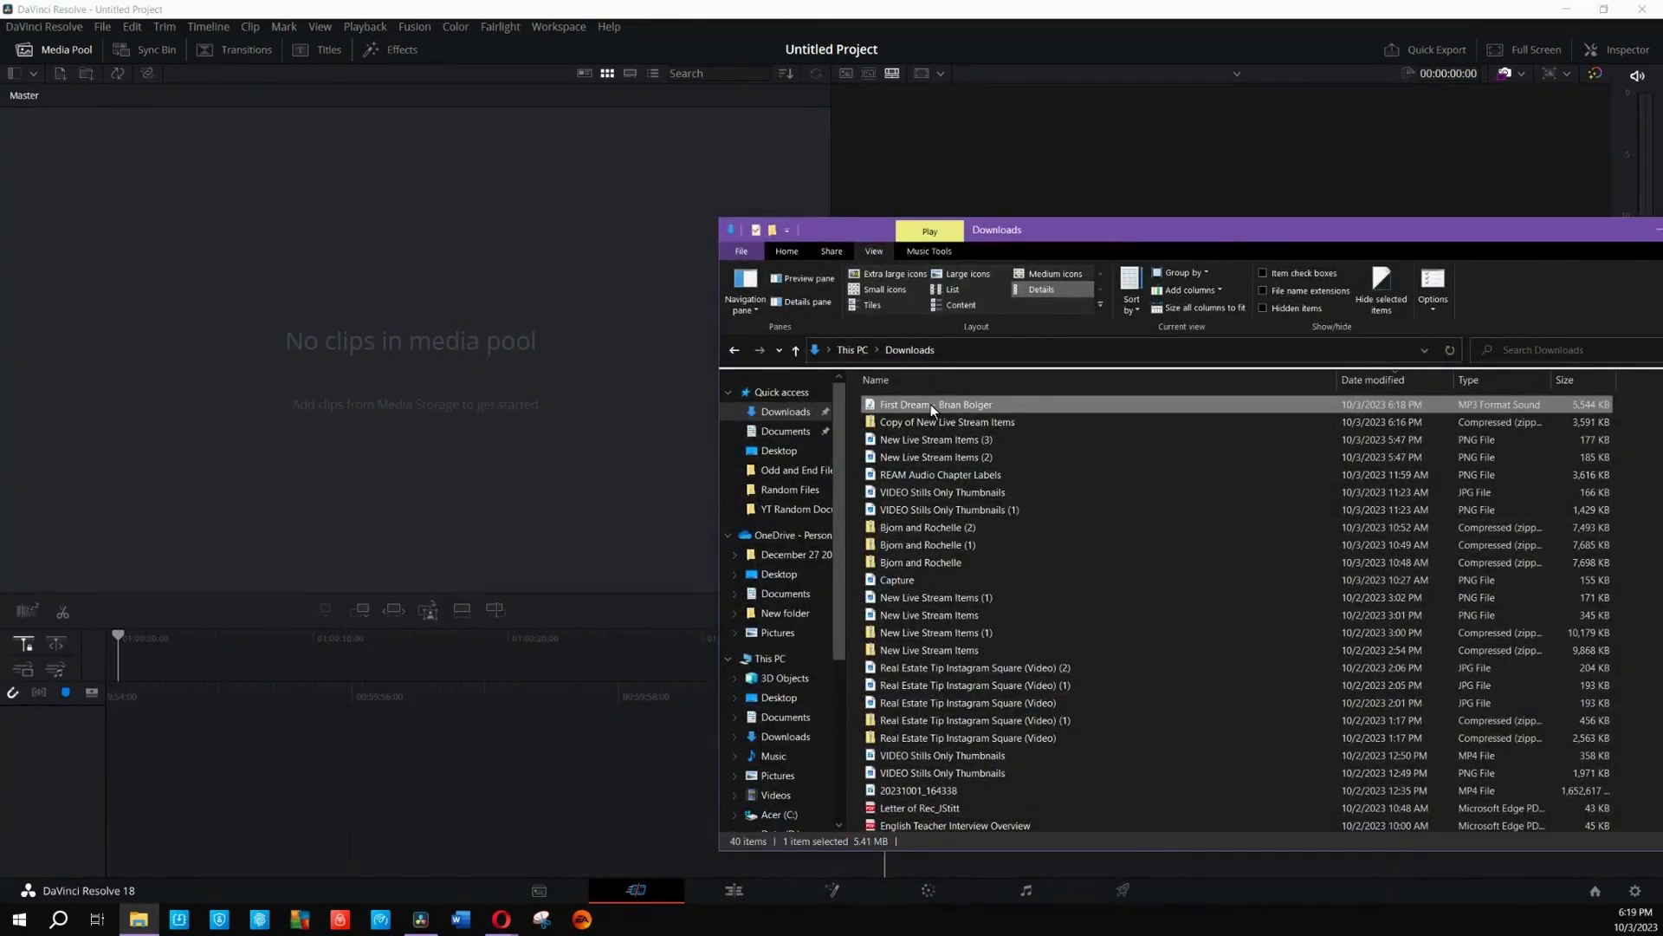
drag(609, 199, 320, 277)
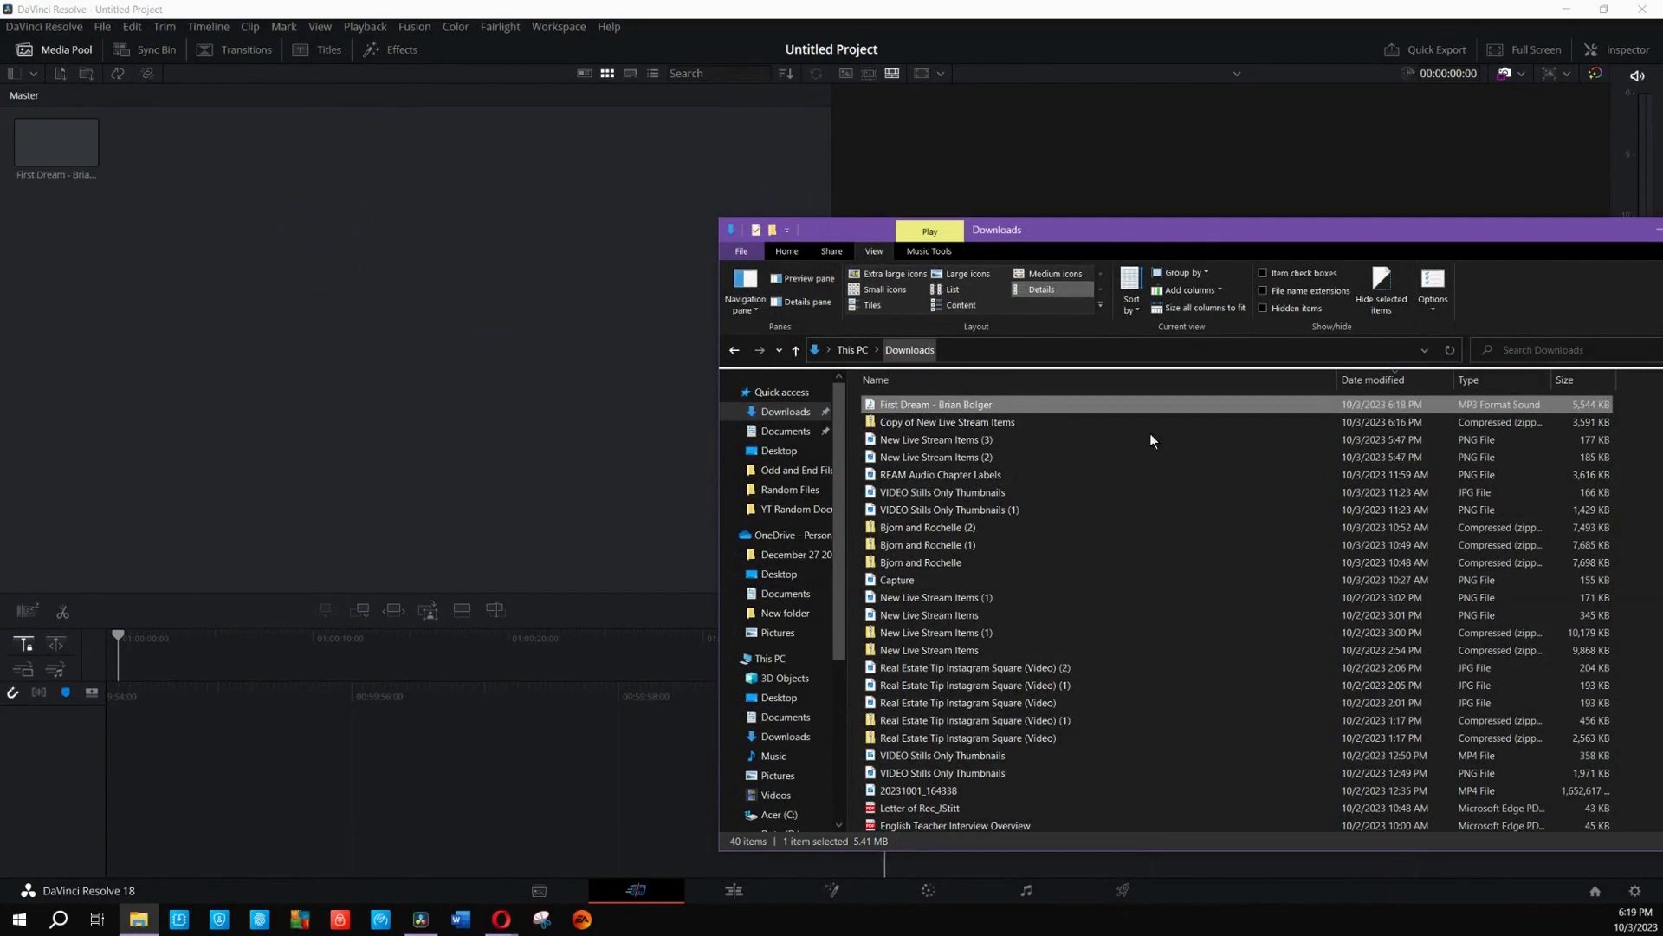
Step: Extract the zipped "Copy of New Live Stream Items" archive to its default folder in Downloads
right_click(1102, 430)
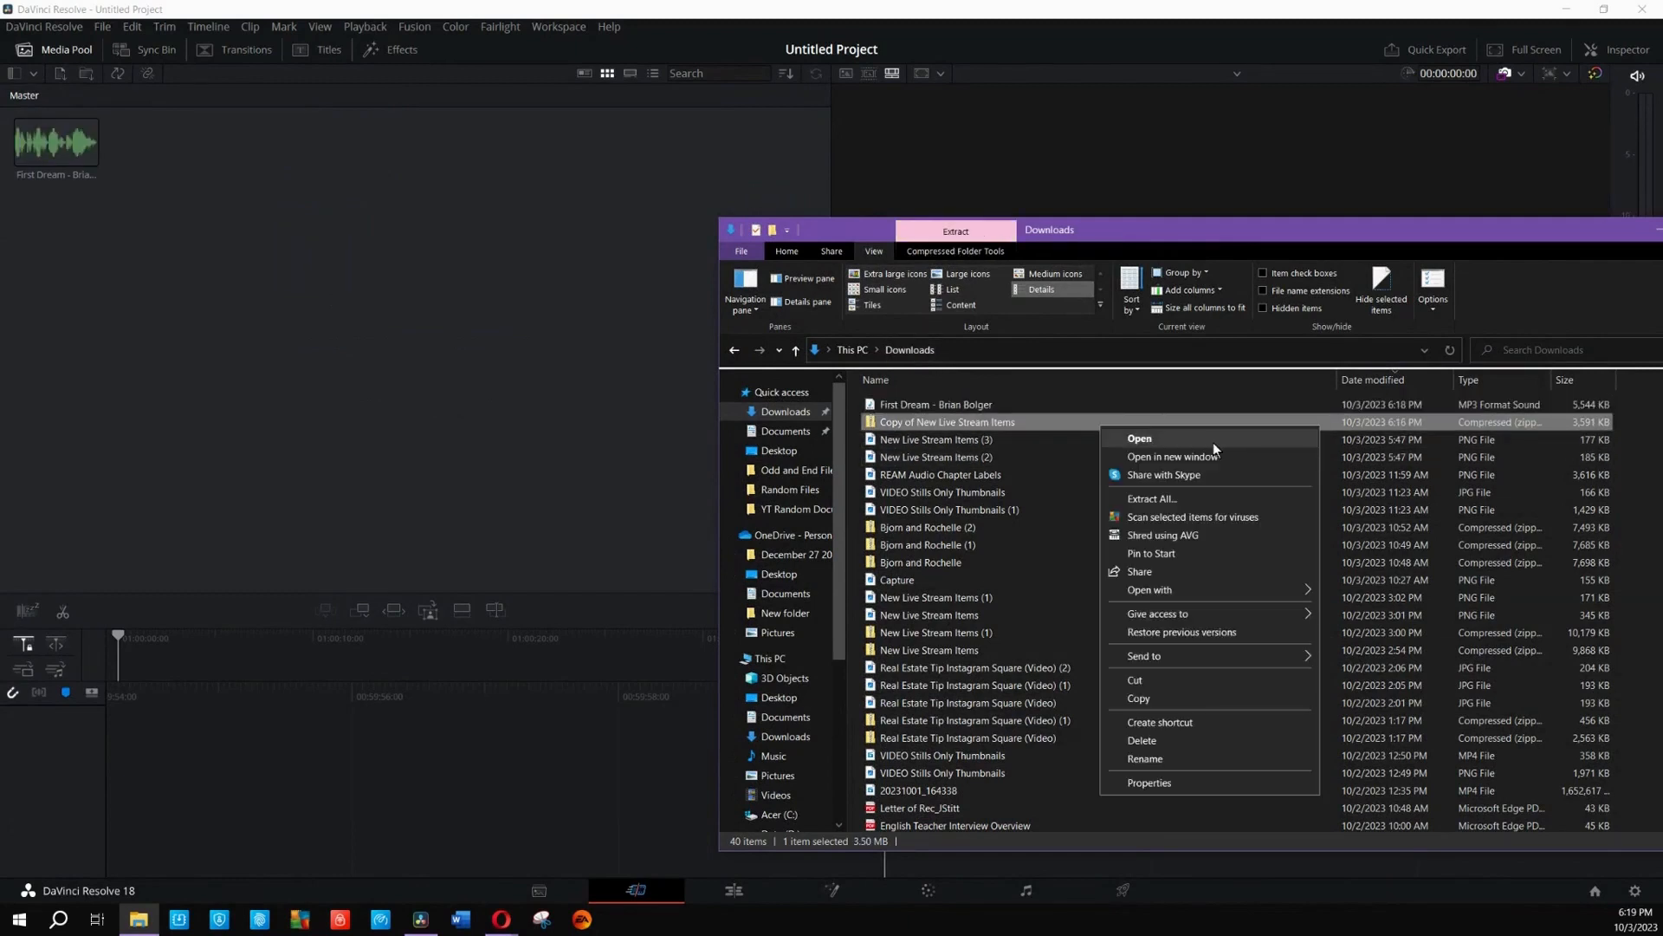
click(1213, 499)
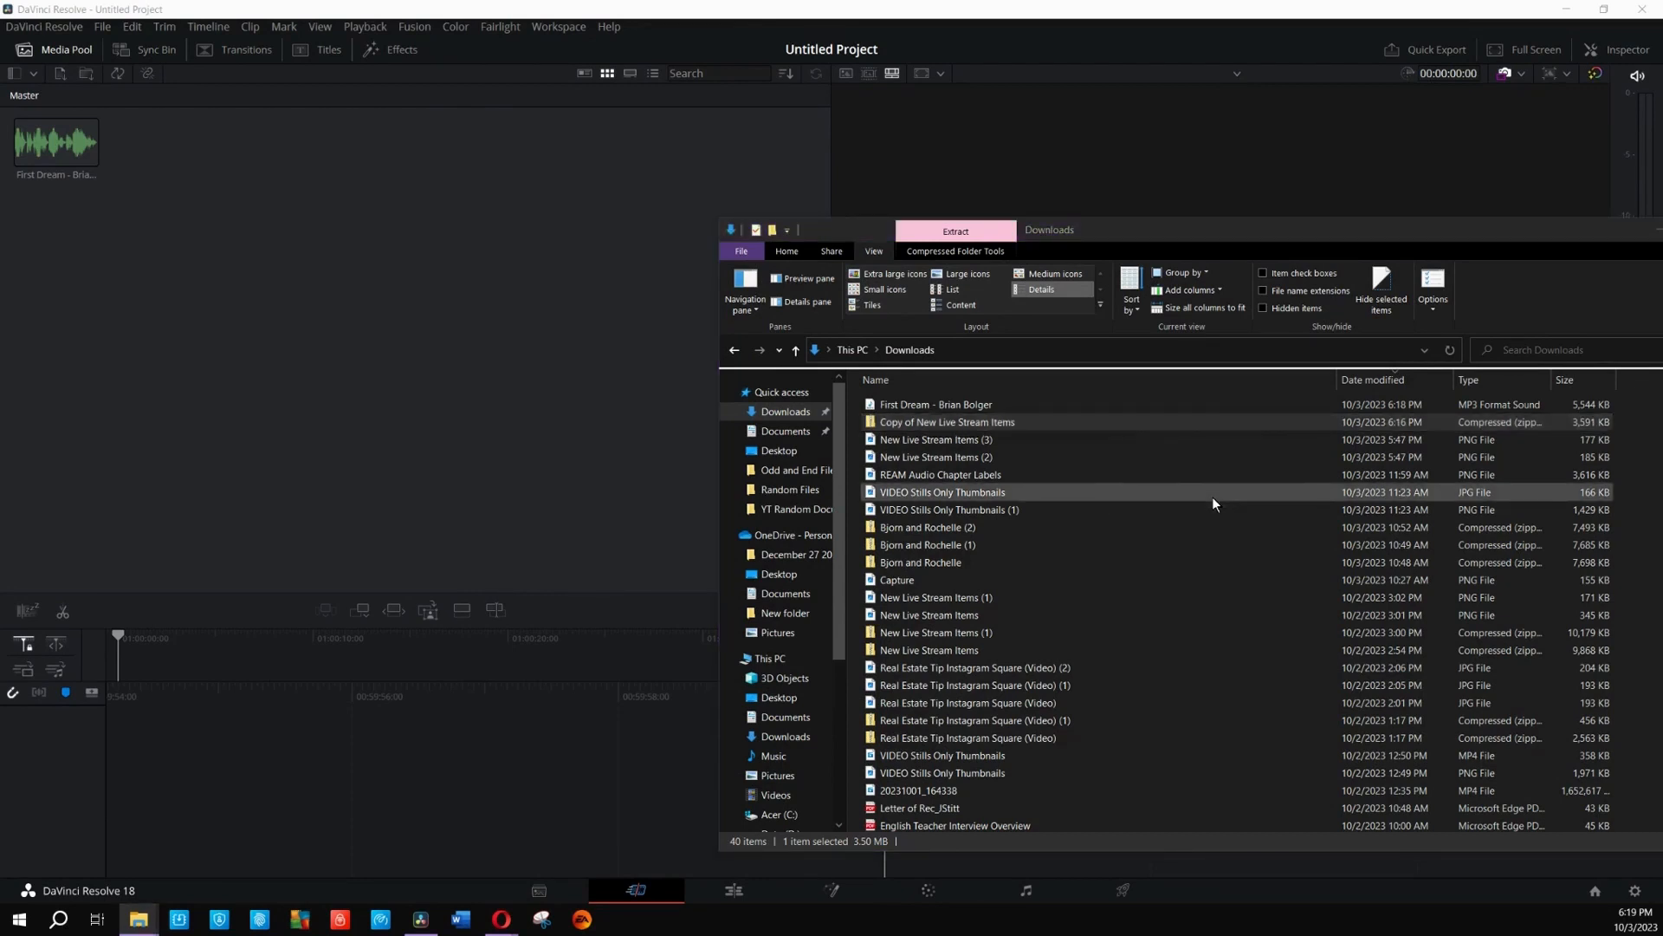
drag(472, 230, 949, 231)
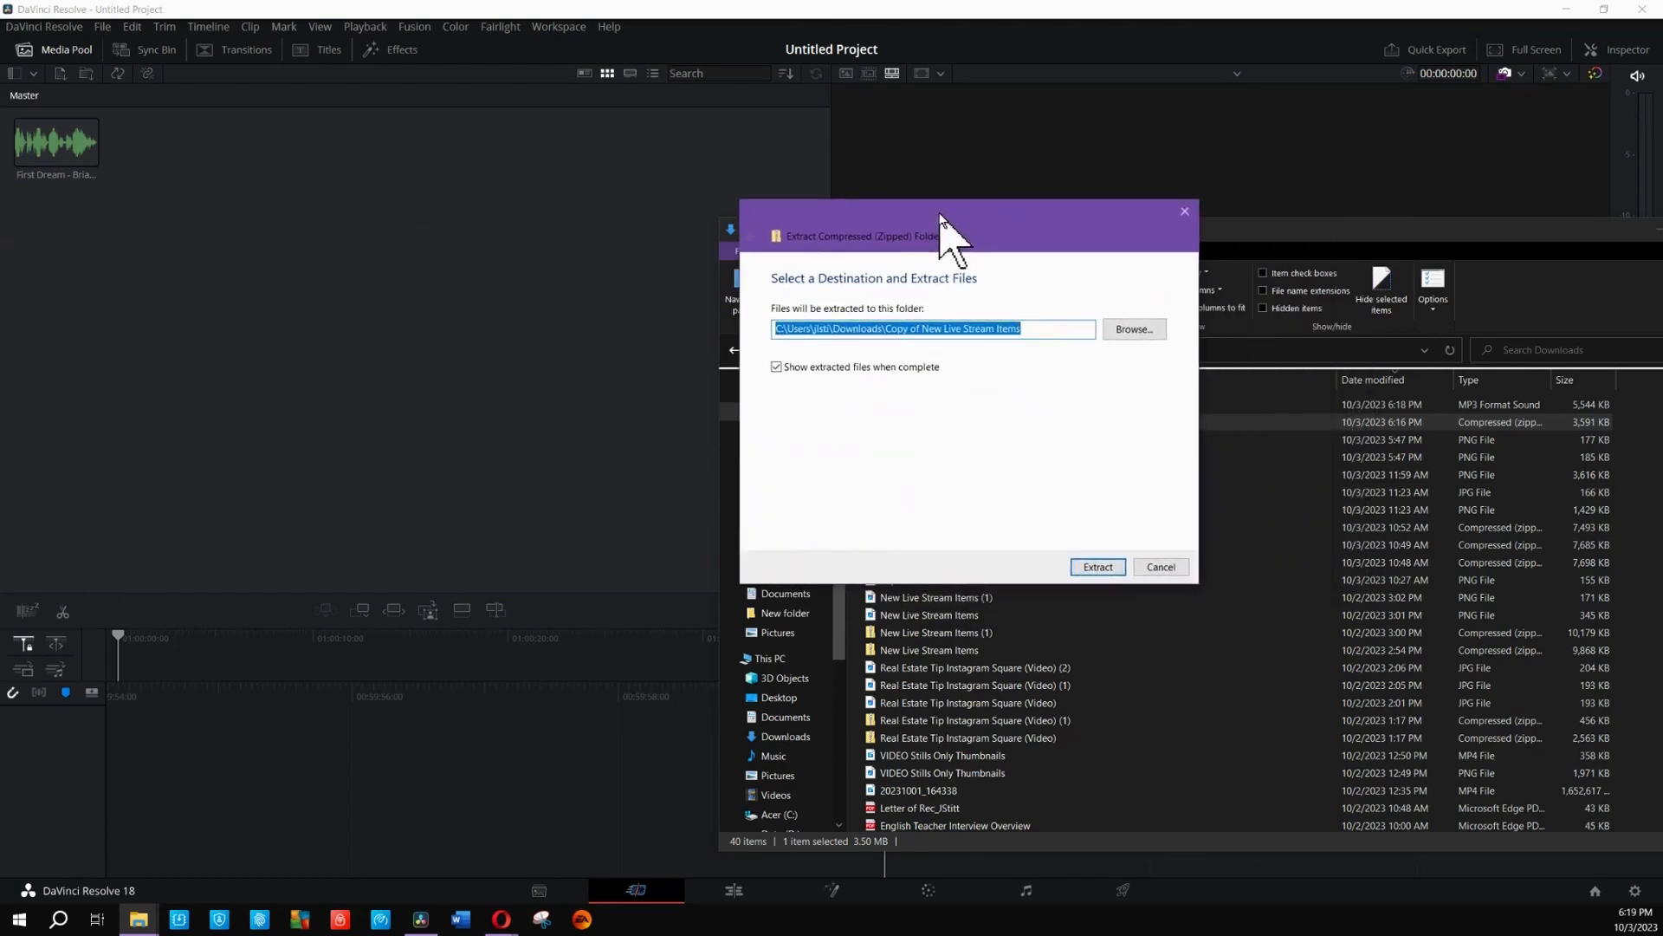
click(1098, 568)
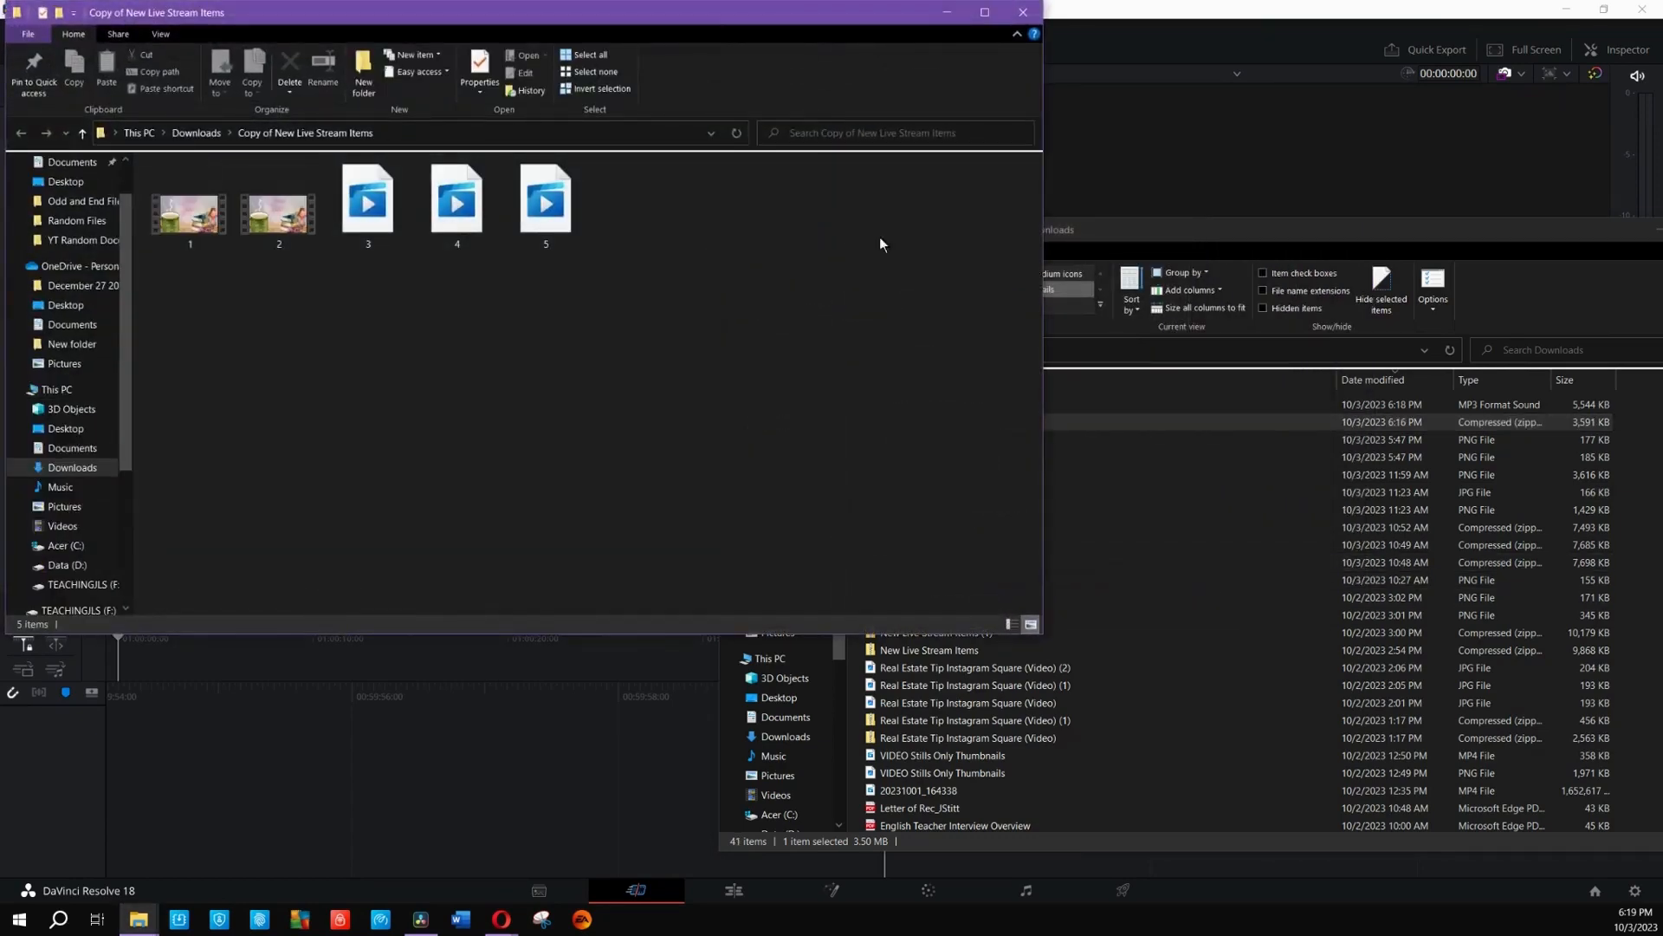
Step: Import the five extracted videos, 1 to 5, into the media pool and close the file window
drag(711, 10, 1288, 433)
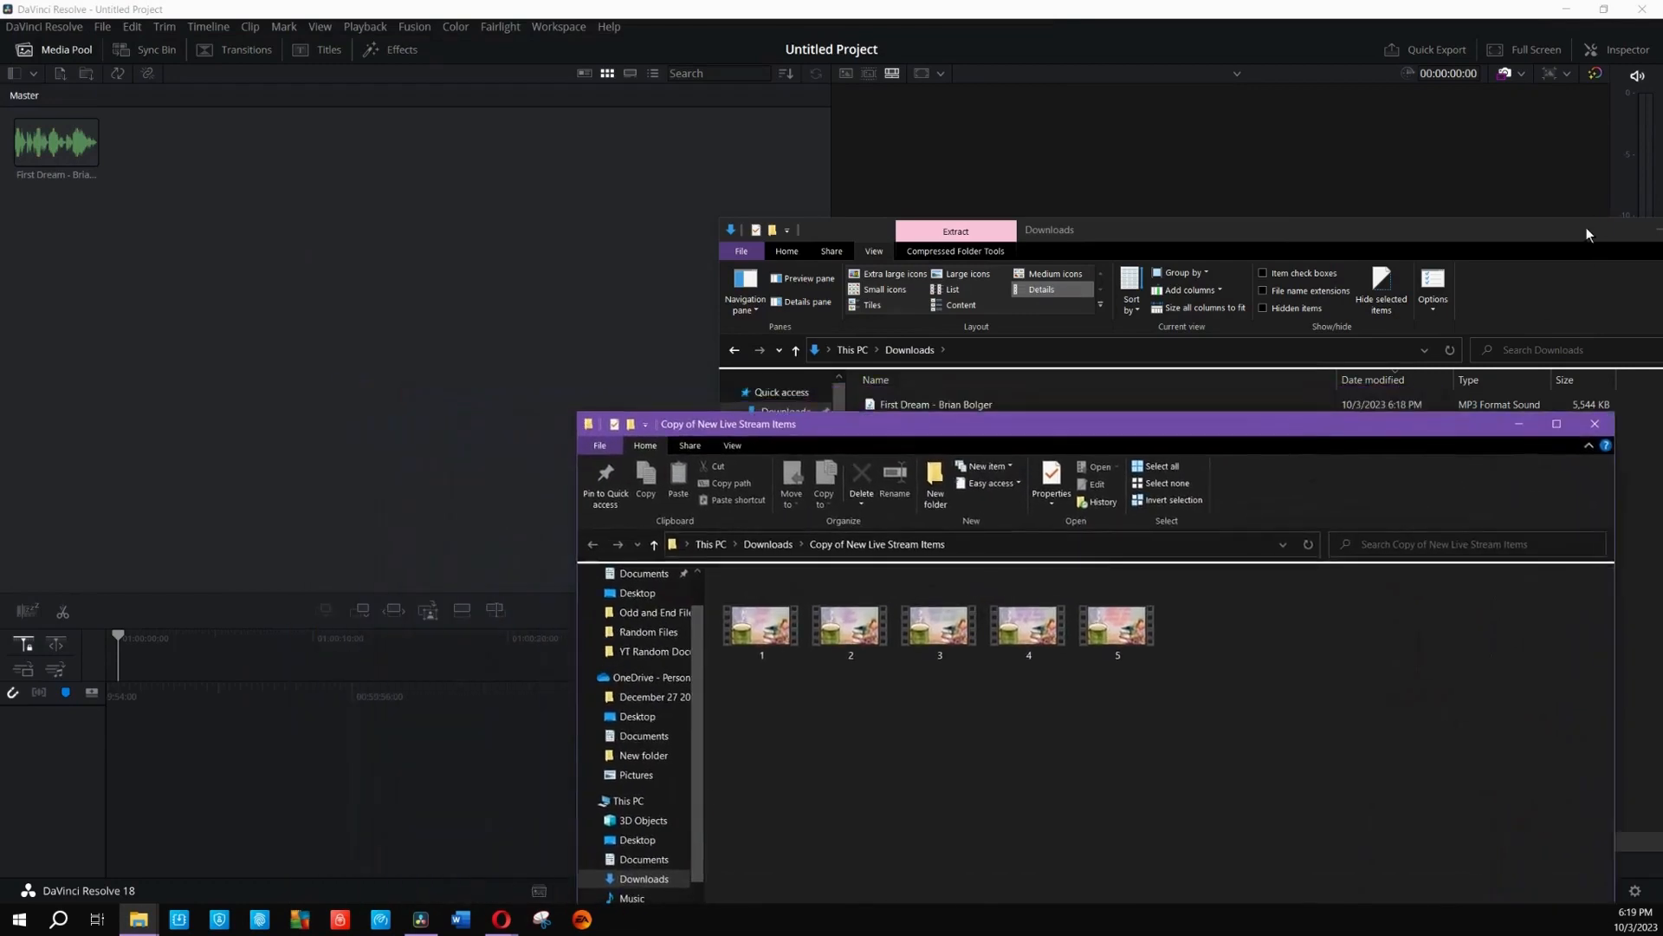
drag(1587, 227, 1413, 246)
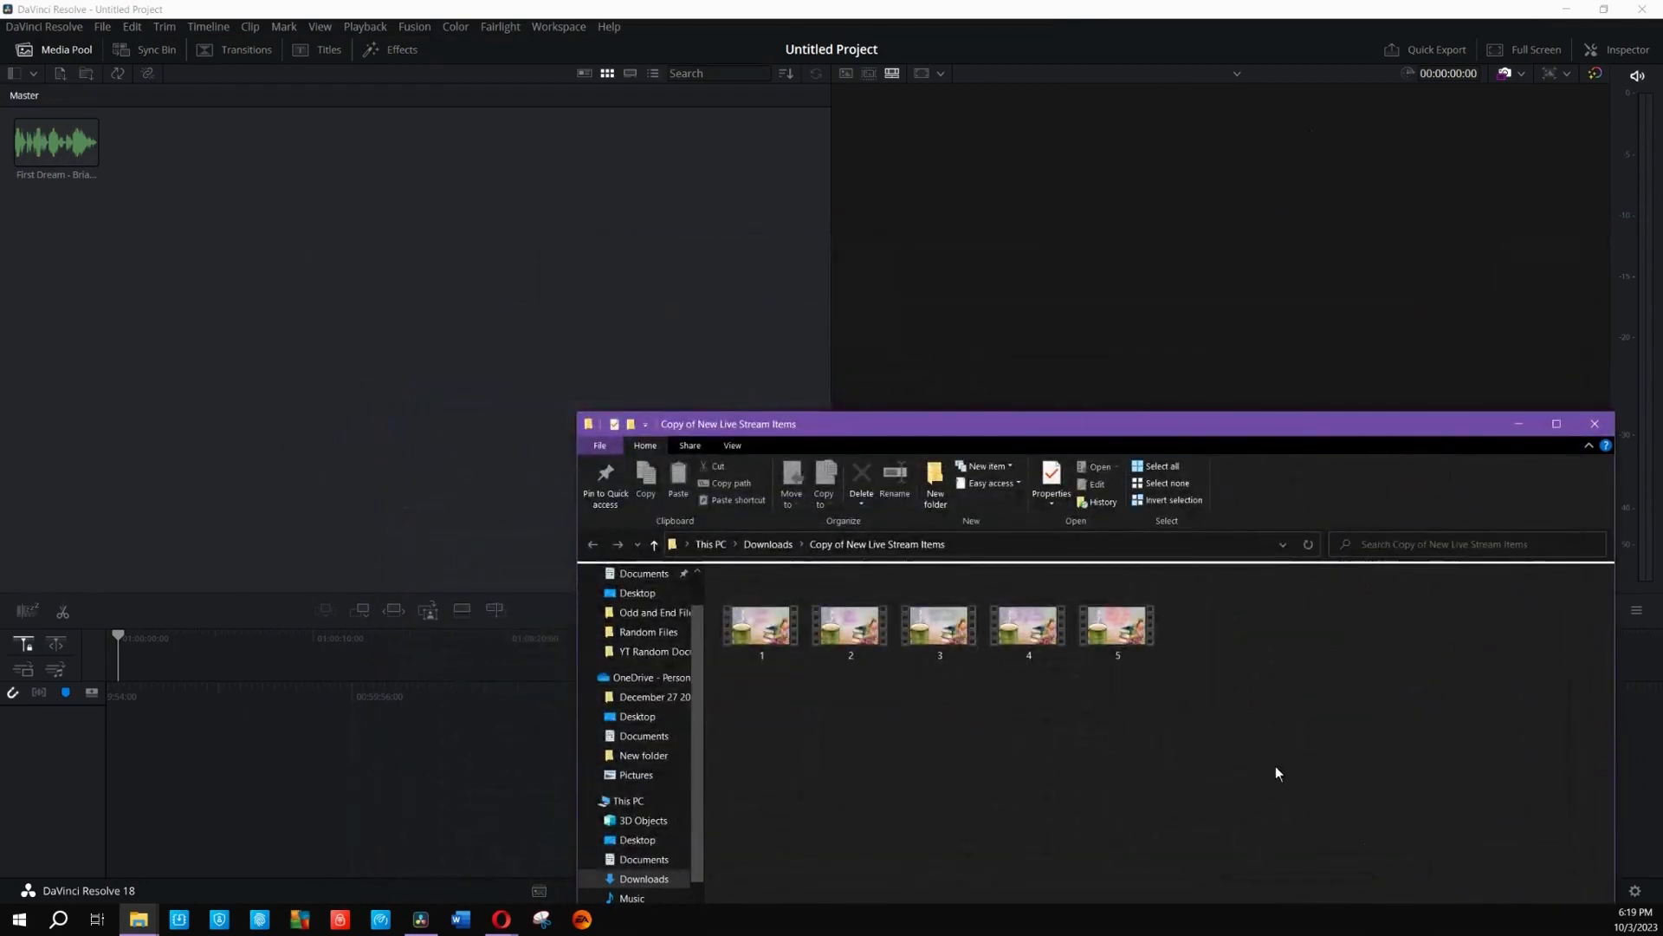
drag(1352, 690, 732, 615)
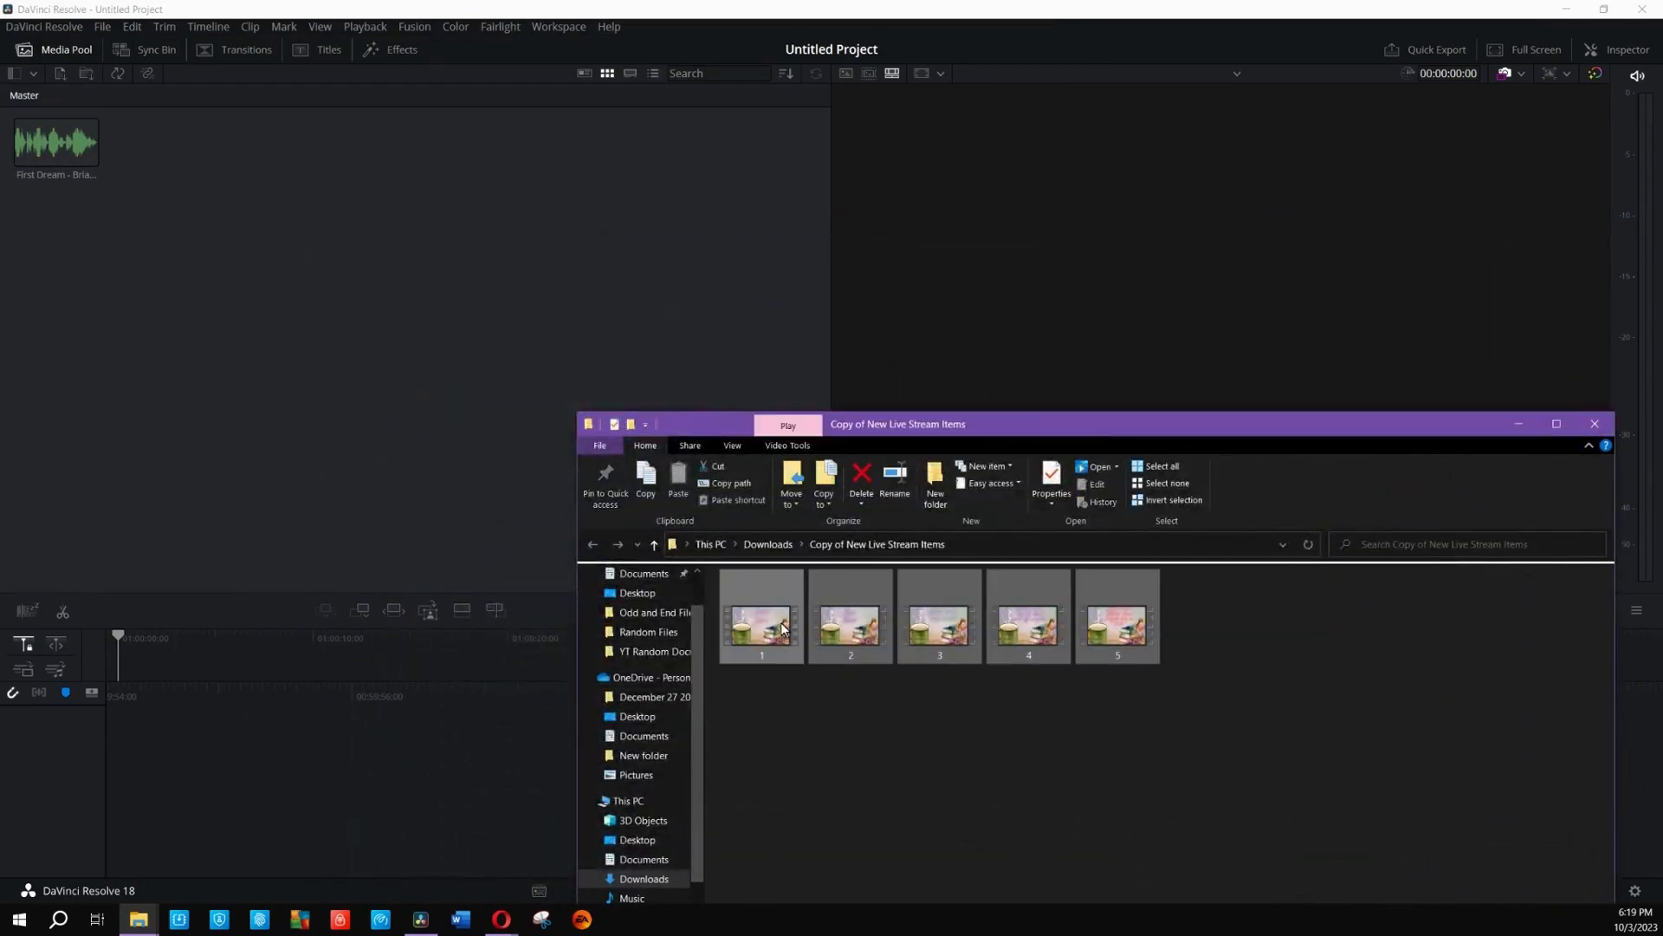
drag(849, 624, 311, 338)
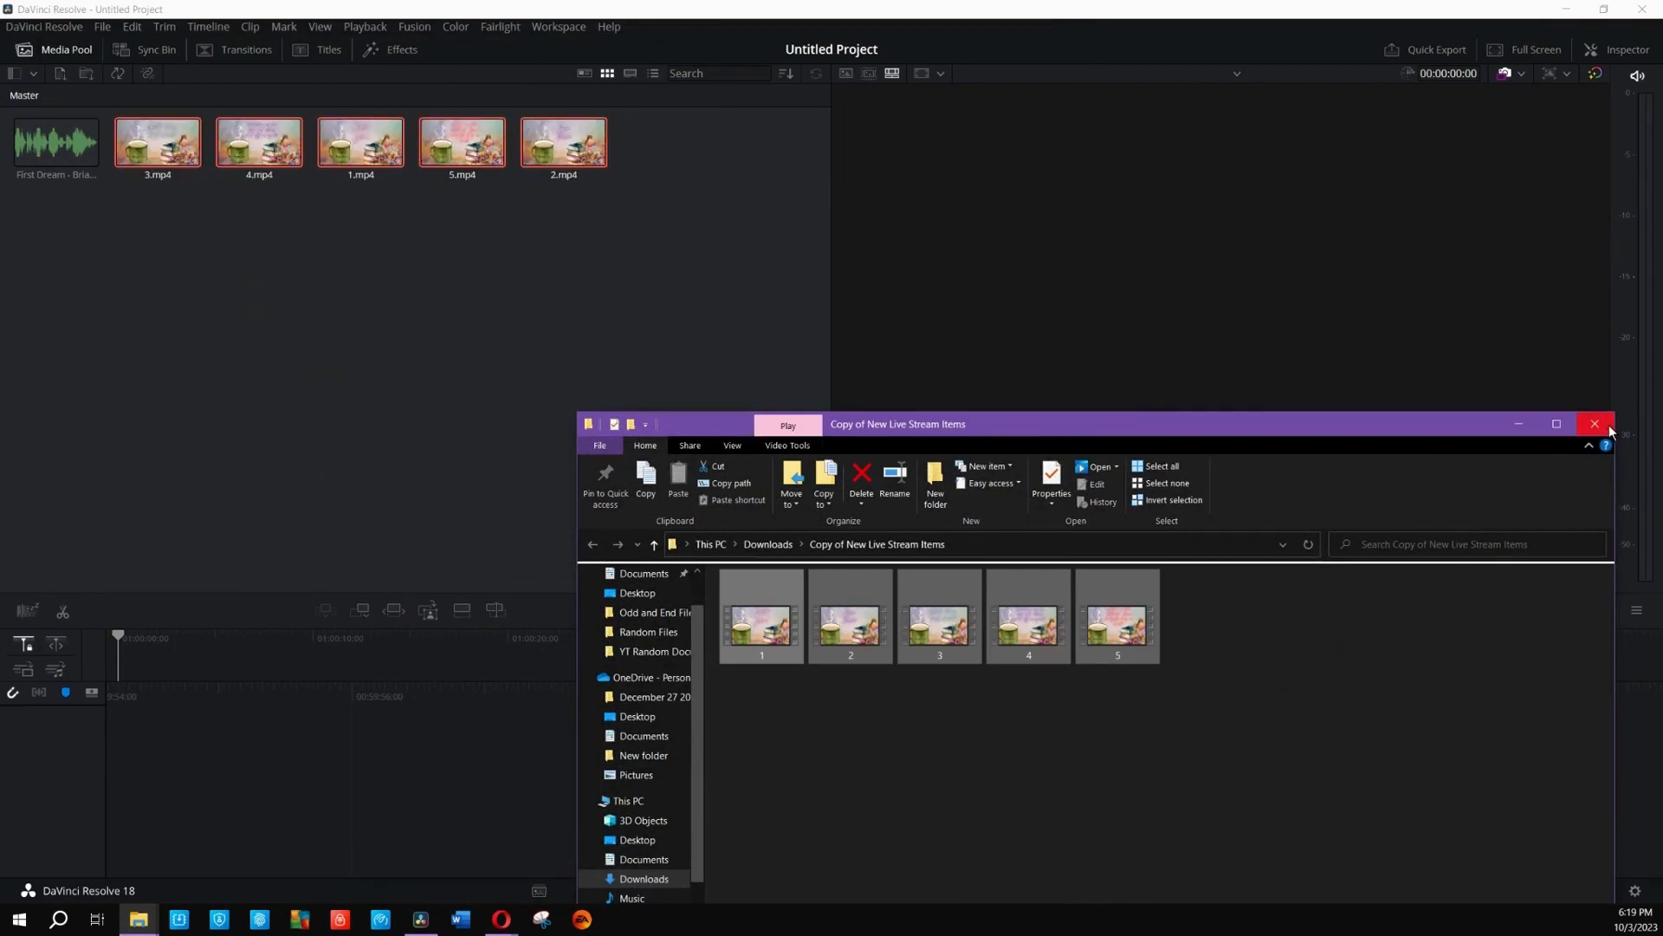
click(1595, 424)
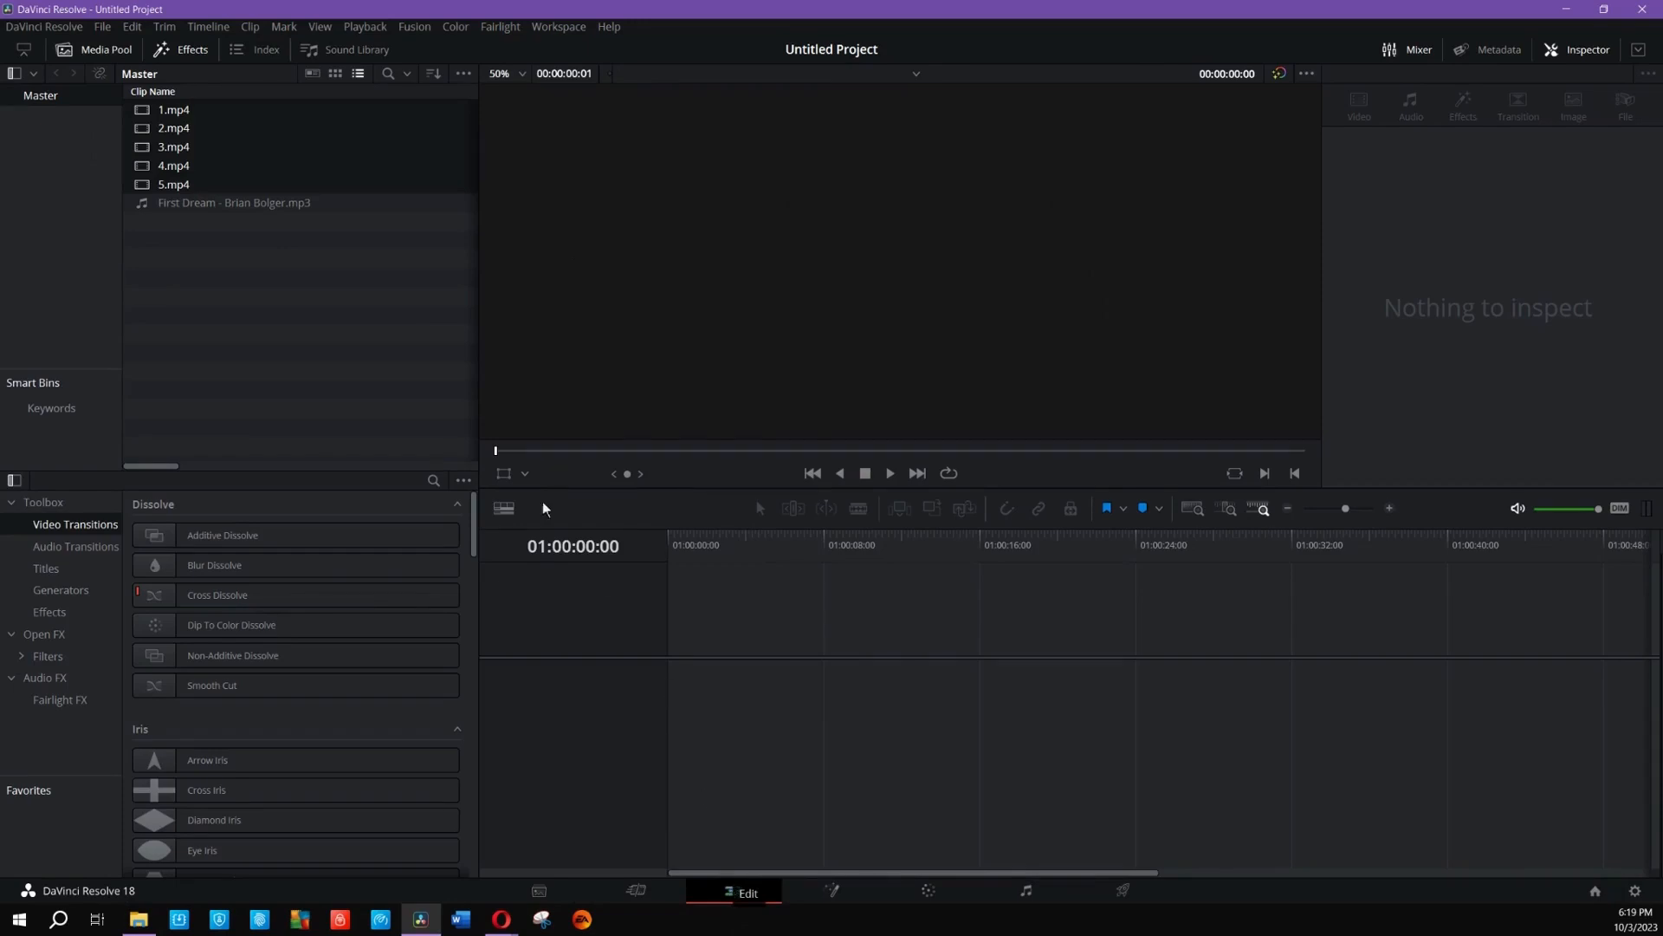
Step: Place 1.mp4 on the Video 1 track and the First Dream MP3 at the start of the Audio 1 track
click(182, 112)
click(222, 288)
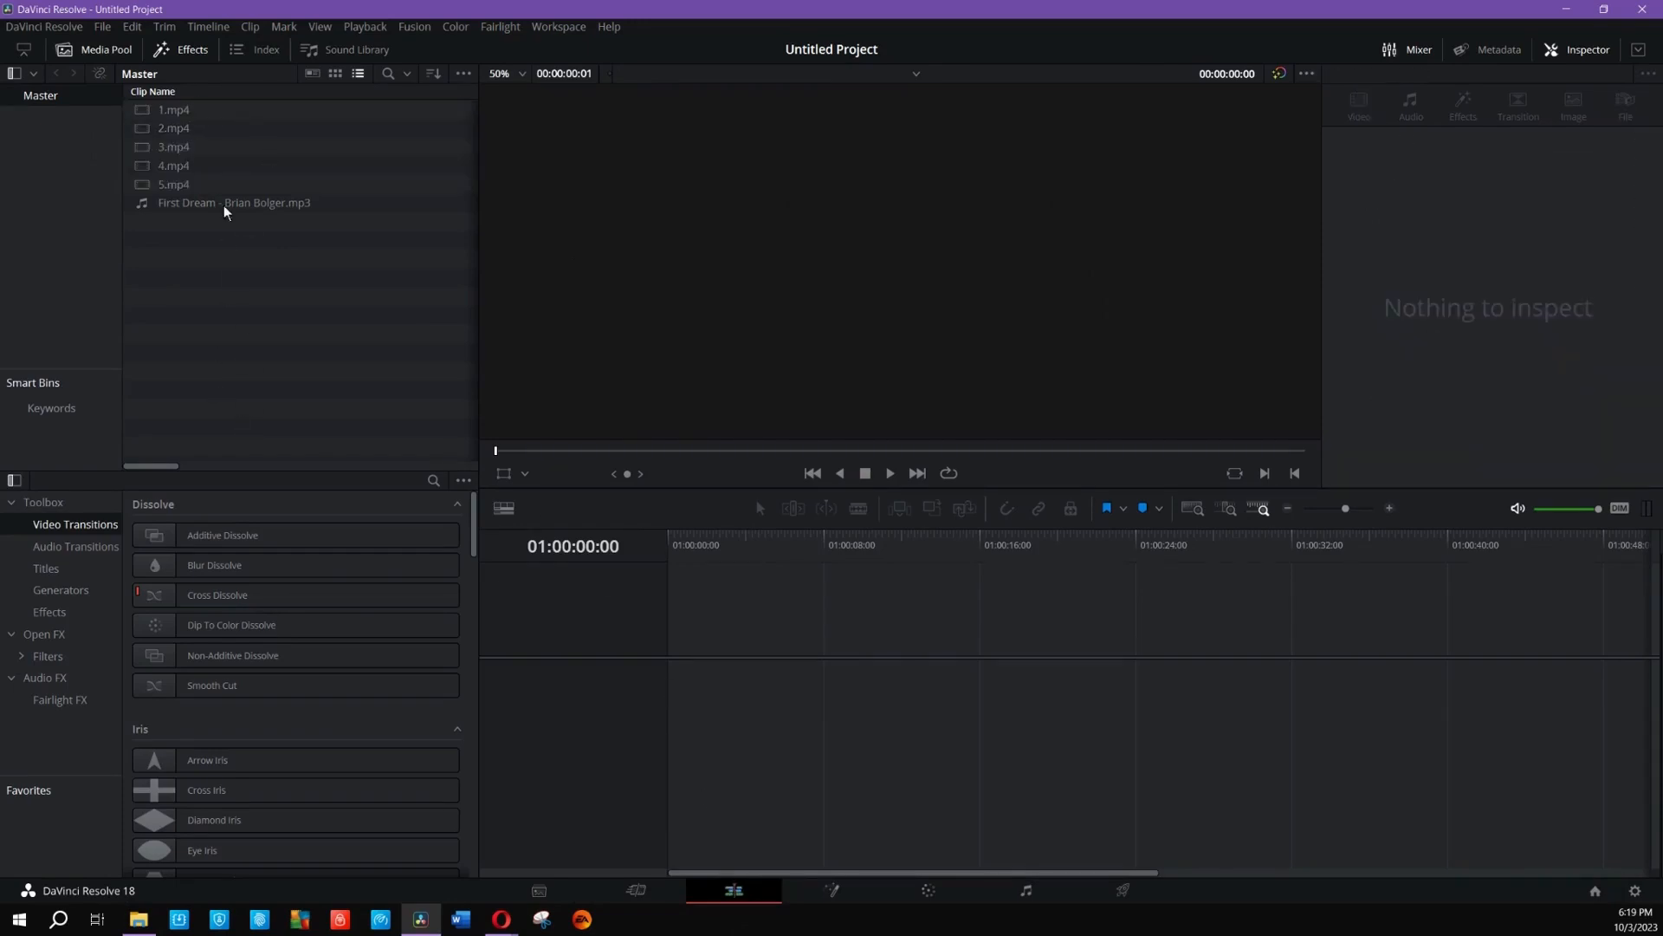
drag(215, 108, 823, 680)
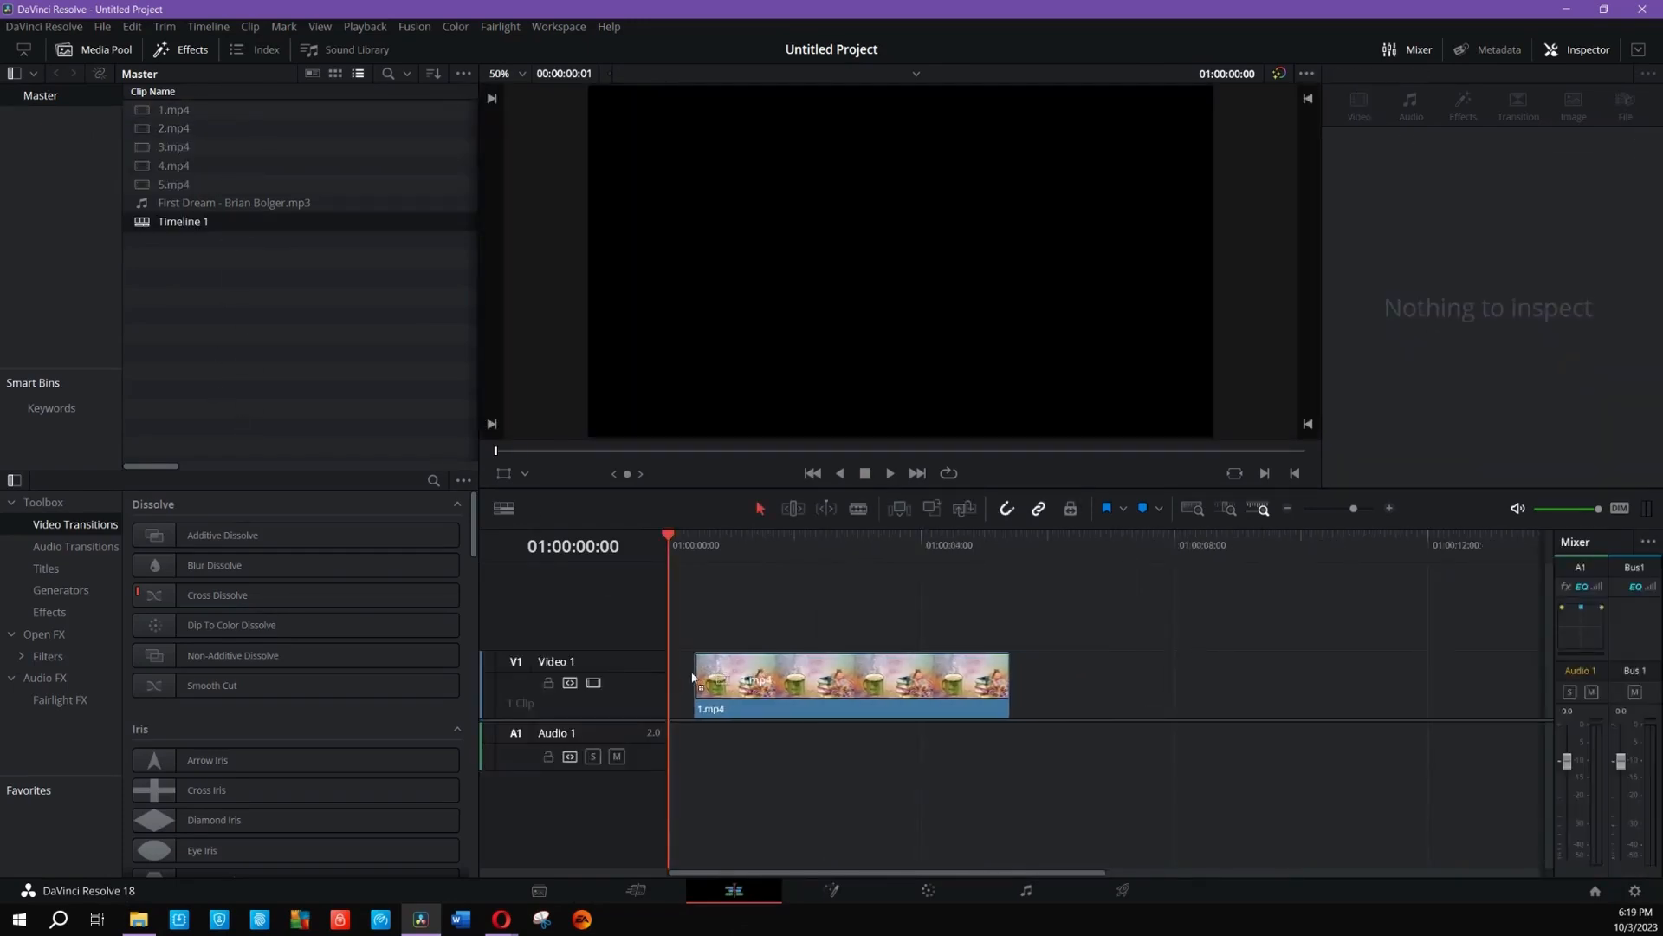
drag(227, 203, 670, 759)
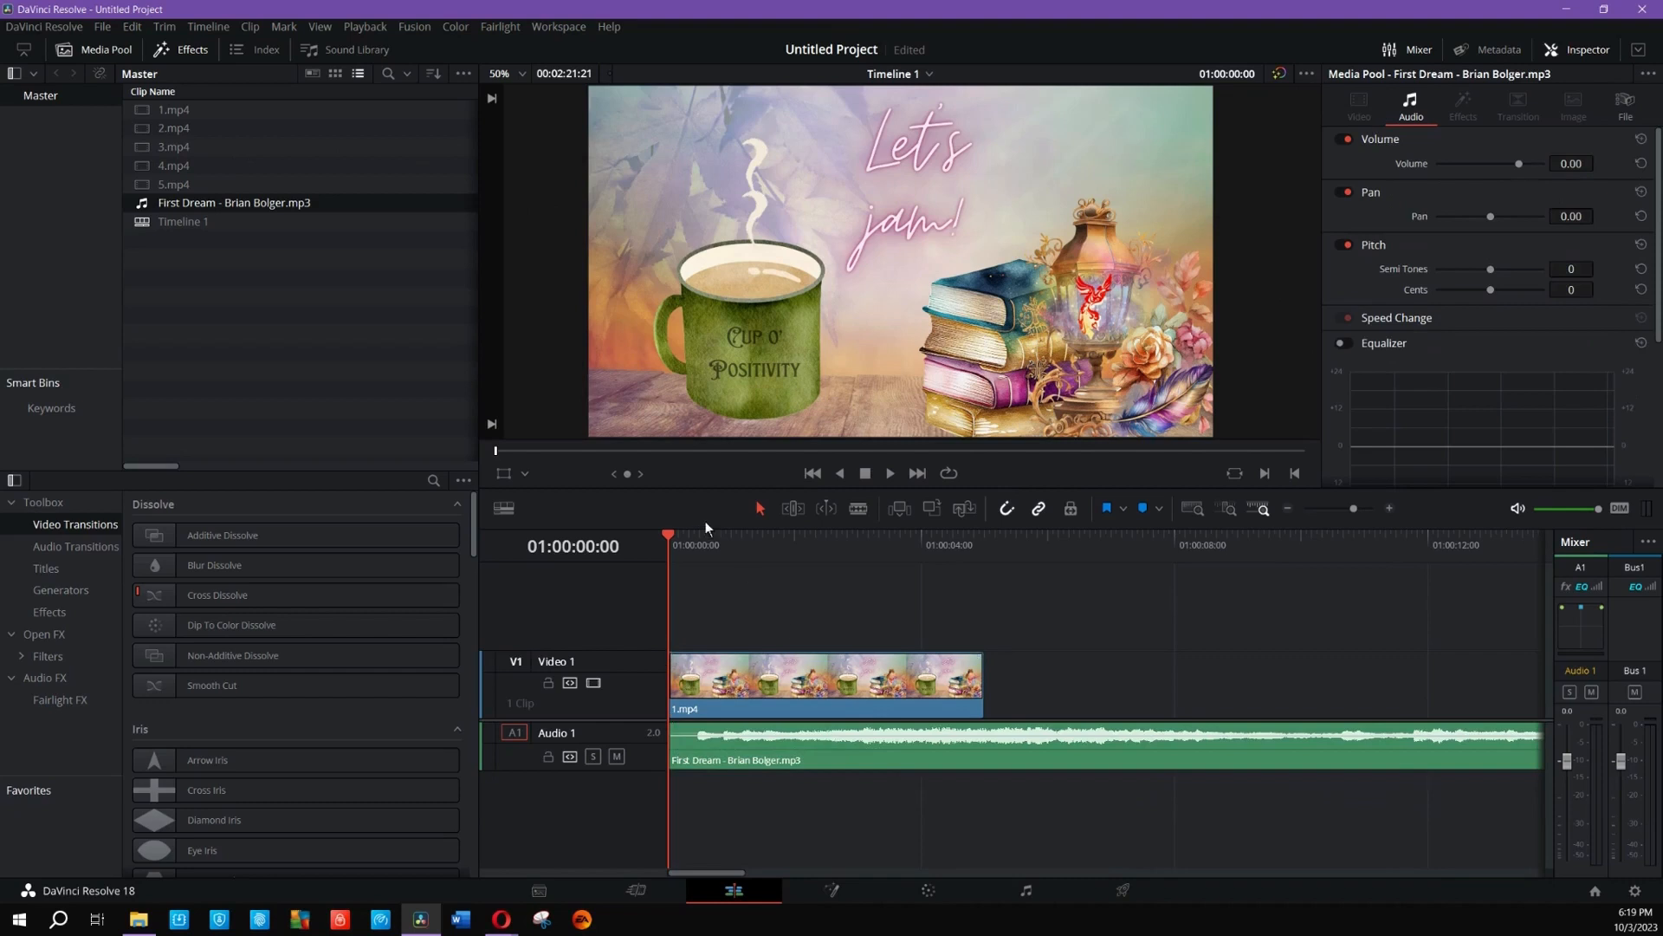
Step: Move the First Dream audio clip to start right after the 1.mp4 clip and play back the timeline
drag(838, 738, 1156, 747)
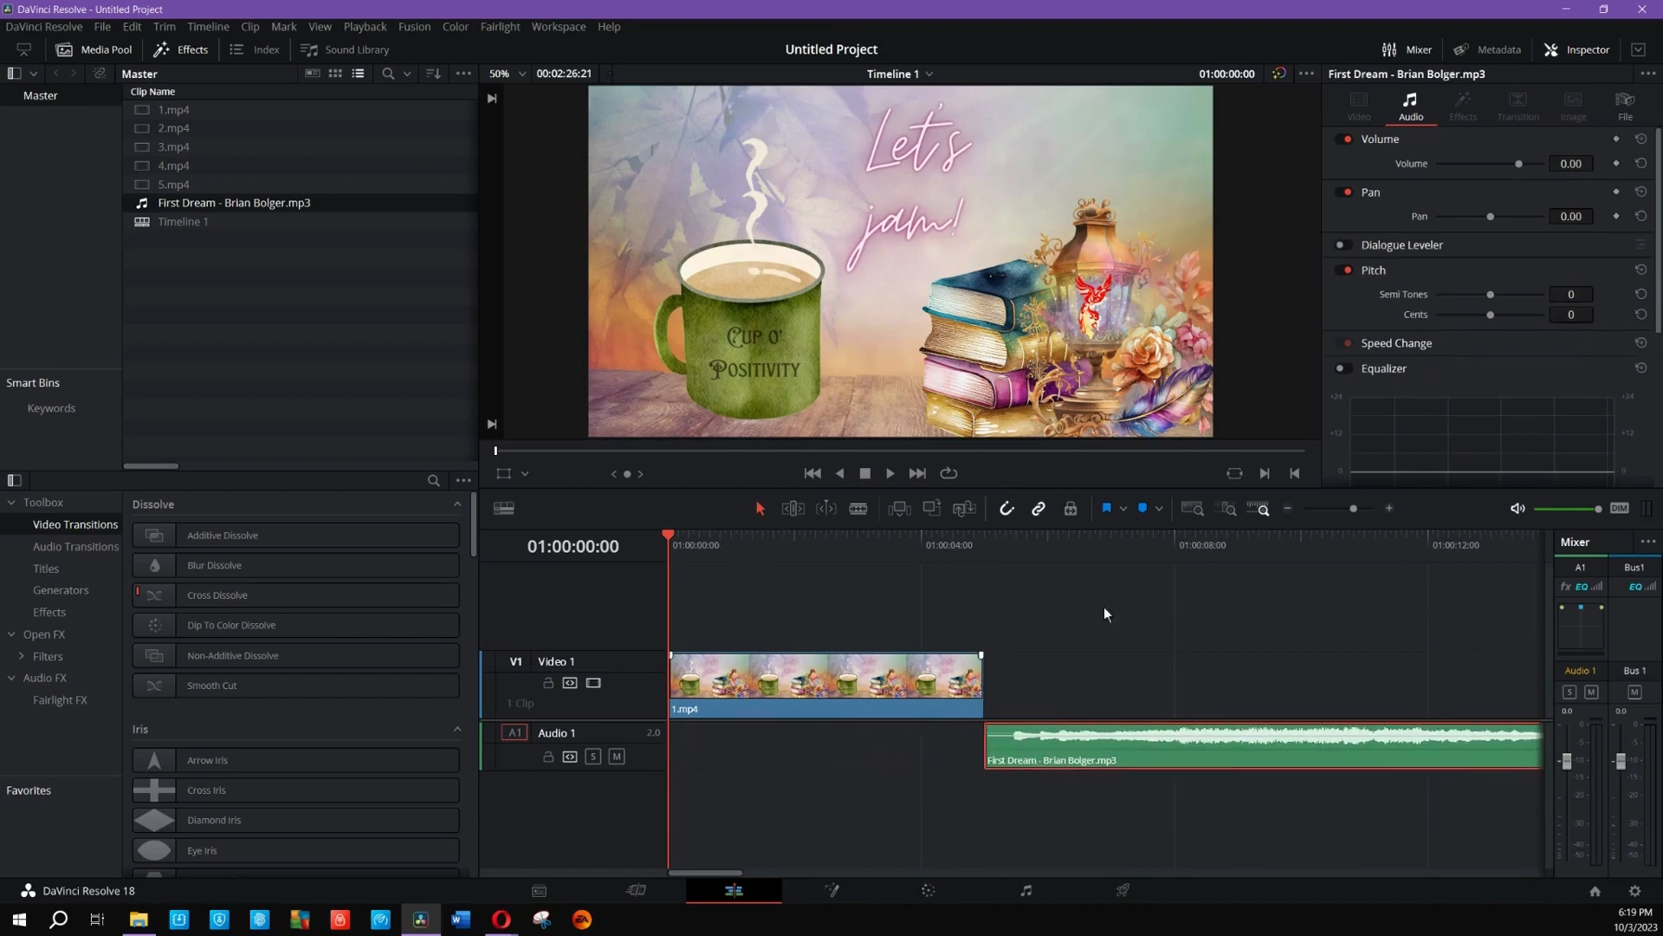
click(892, 473)
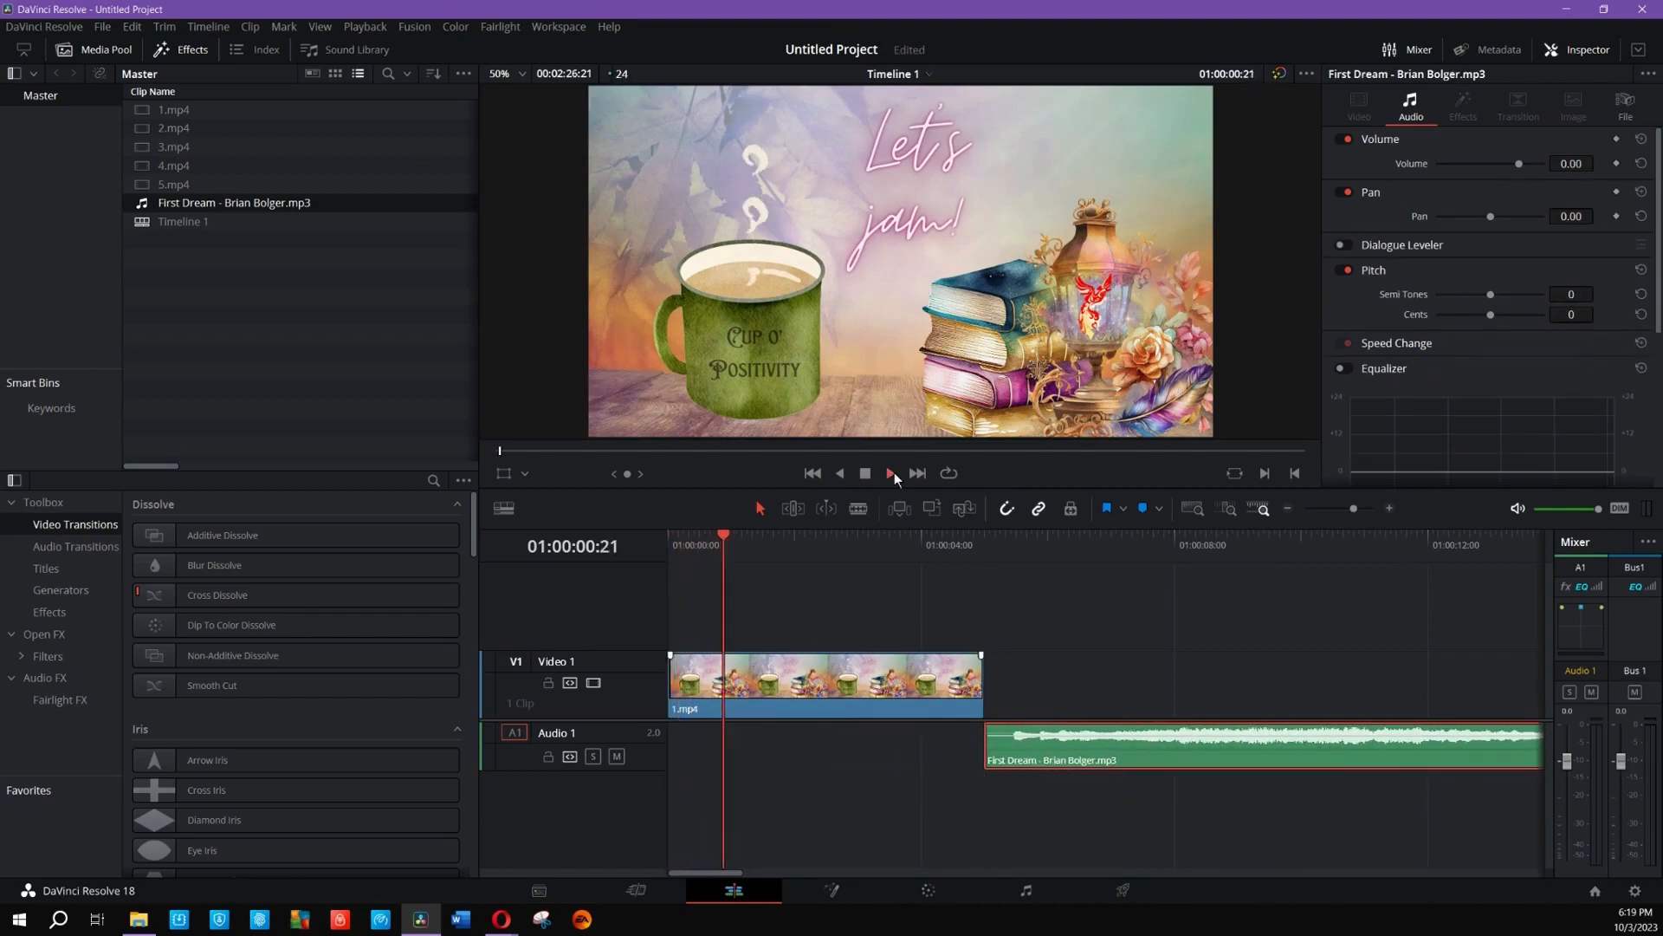
click(865, 475)
Step: Split the First Dream audio at 01:00:05:10, delete the piece before the cut and move the remainder to the timeline start
drag(761, 535, 1011, 575)
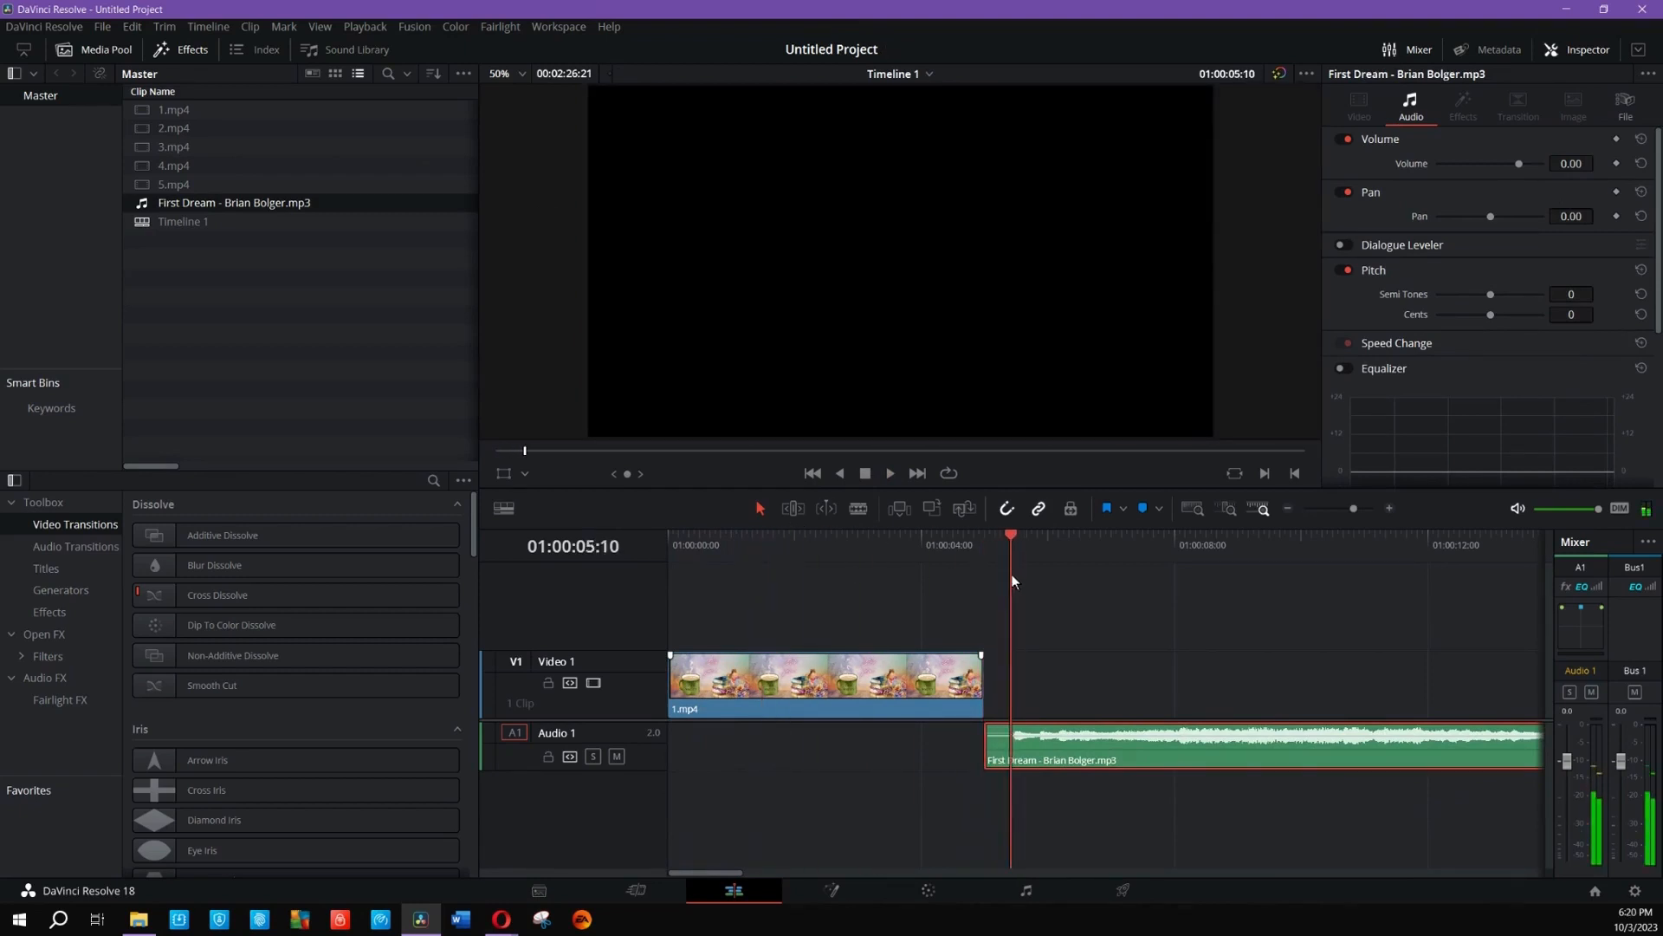
key(ctrl+b)
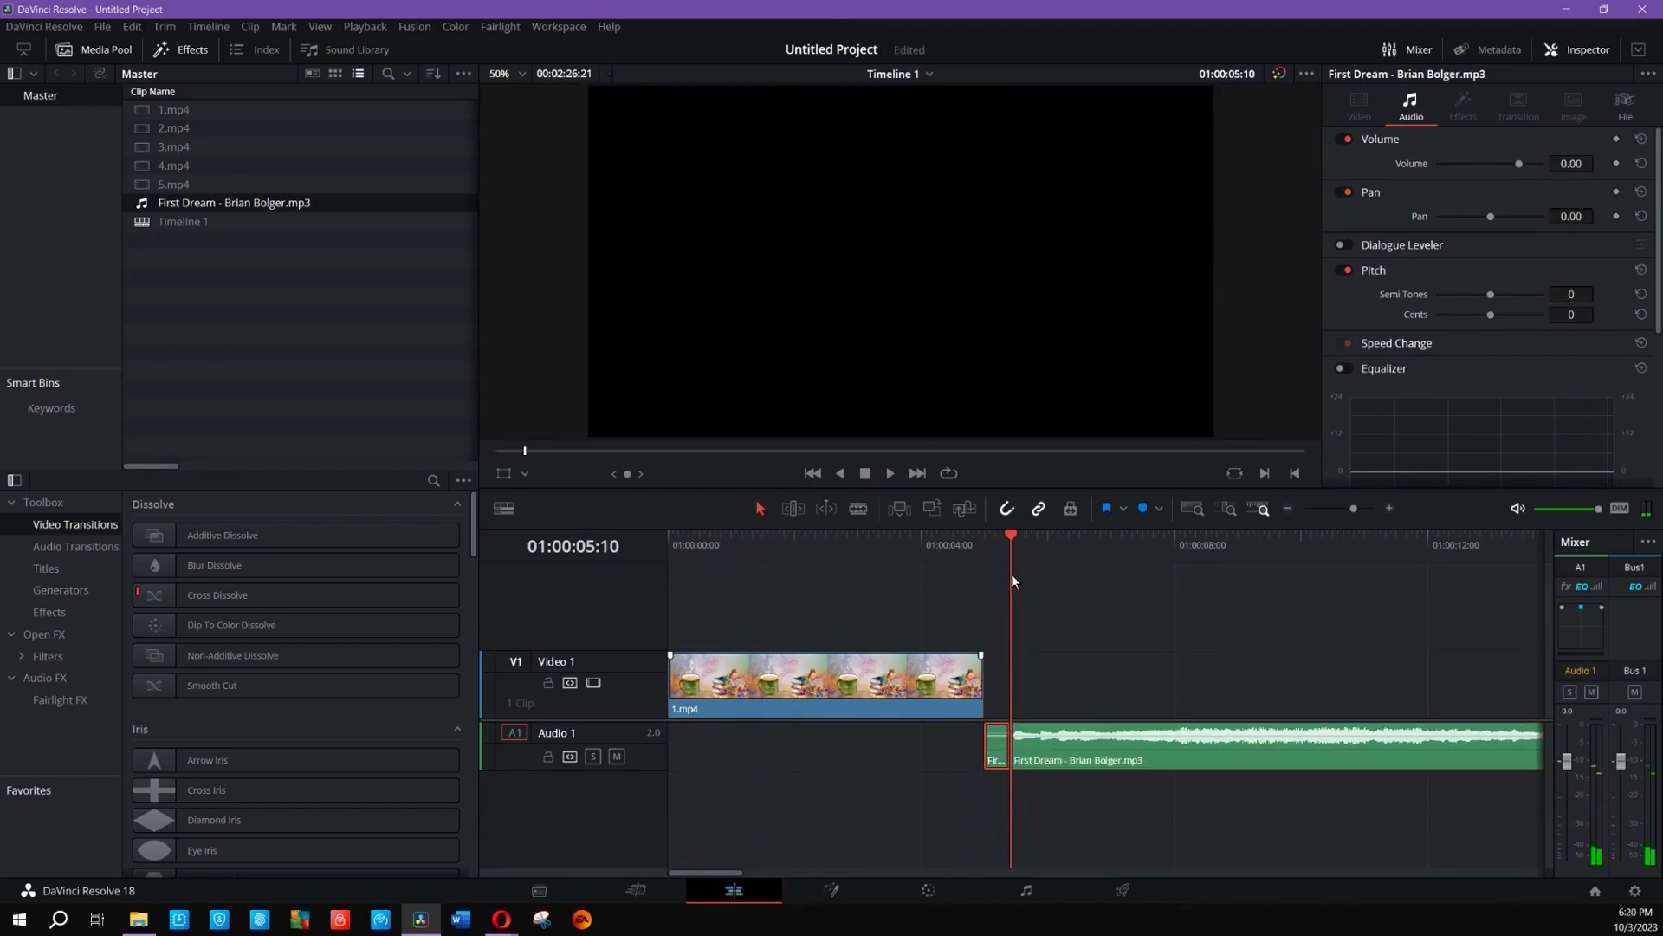
click(989, 835)
click(995, 752)
key(Delete)
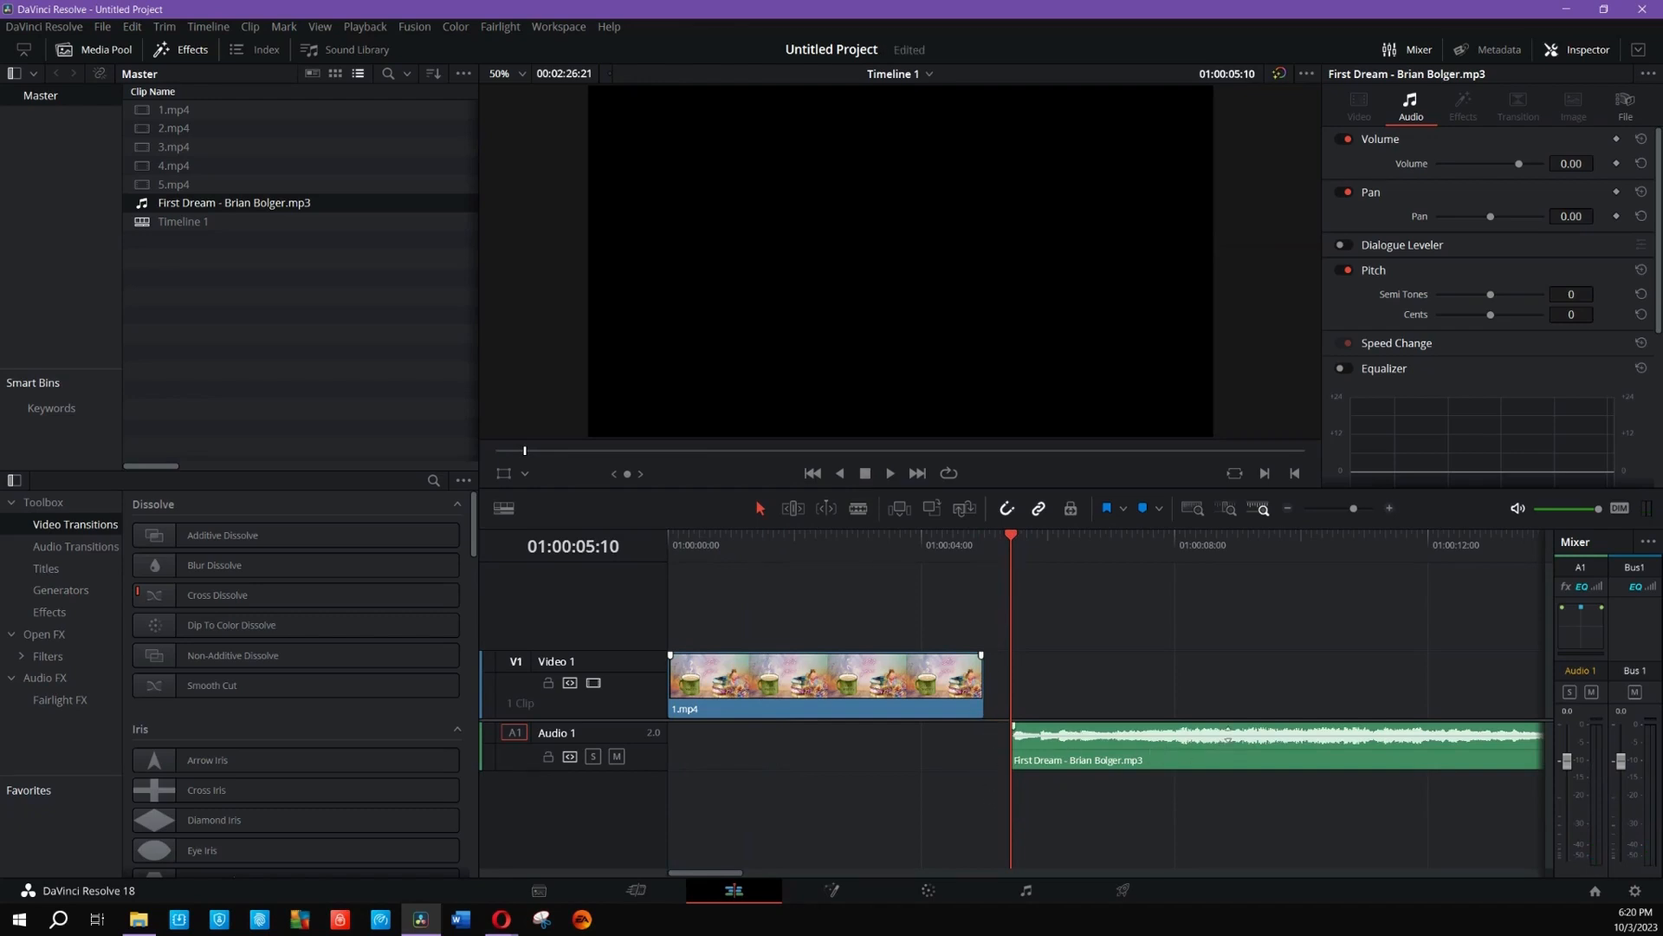
click(812, 473)
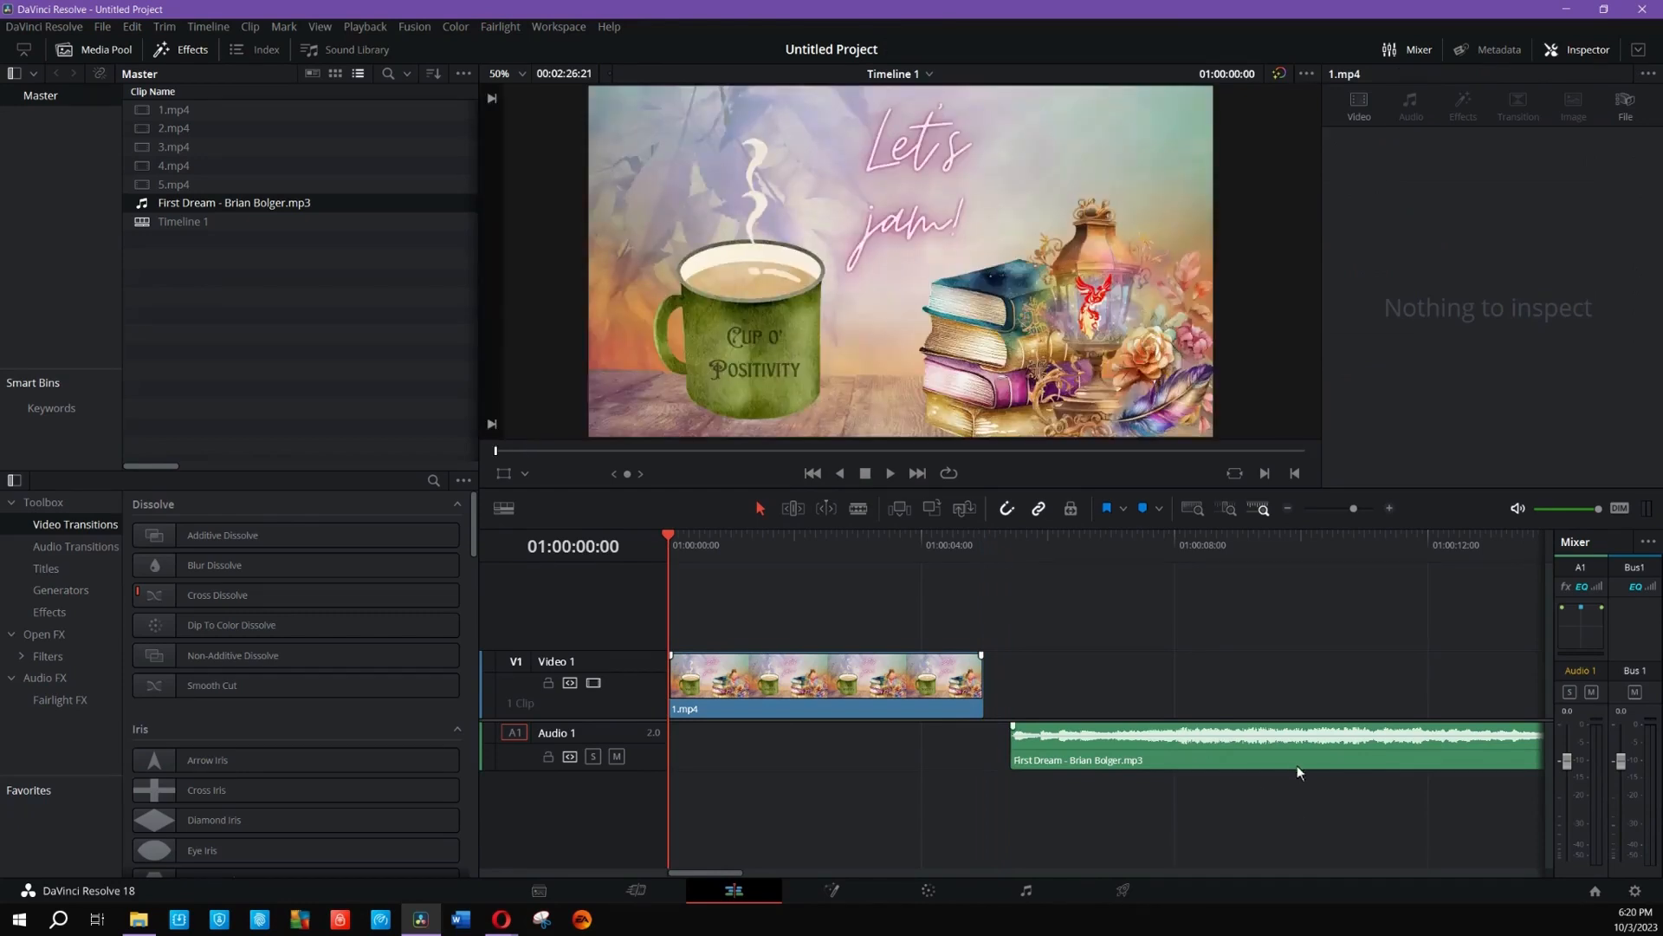
drag(1298, 760, 949, 740)
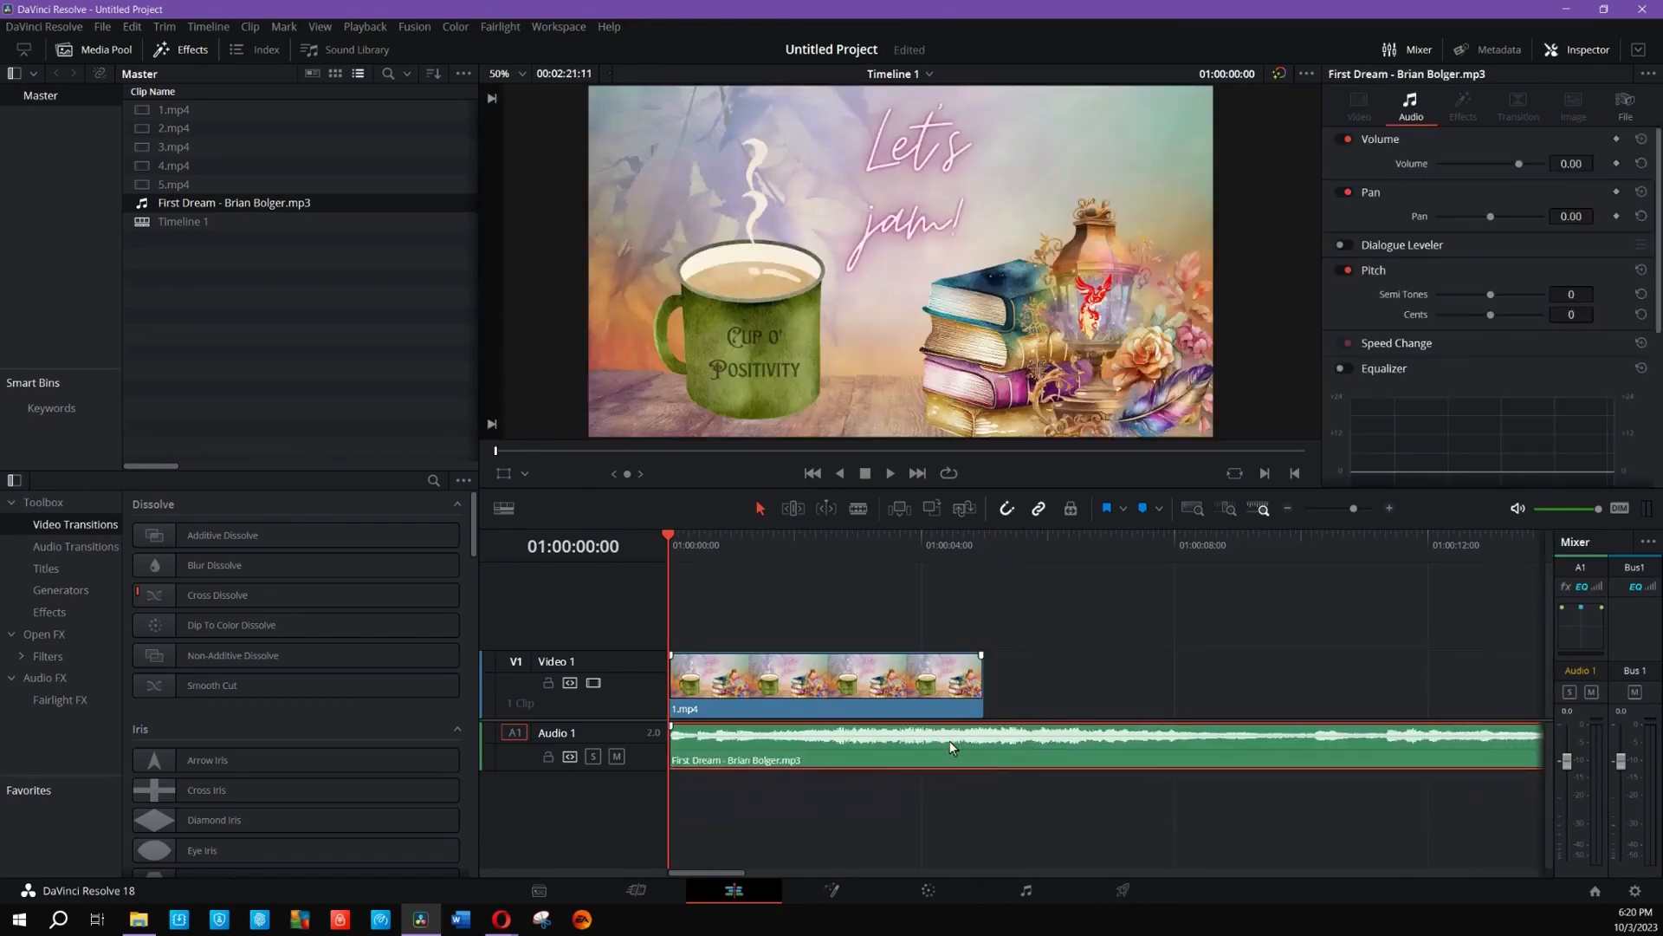
Step: Split the First Dream audio at the end of 1.mp4 and move the part after the cut to the timeline start
click(919, 473)
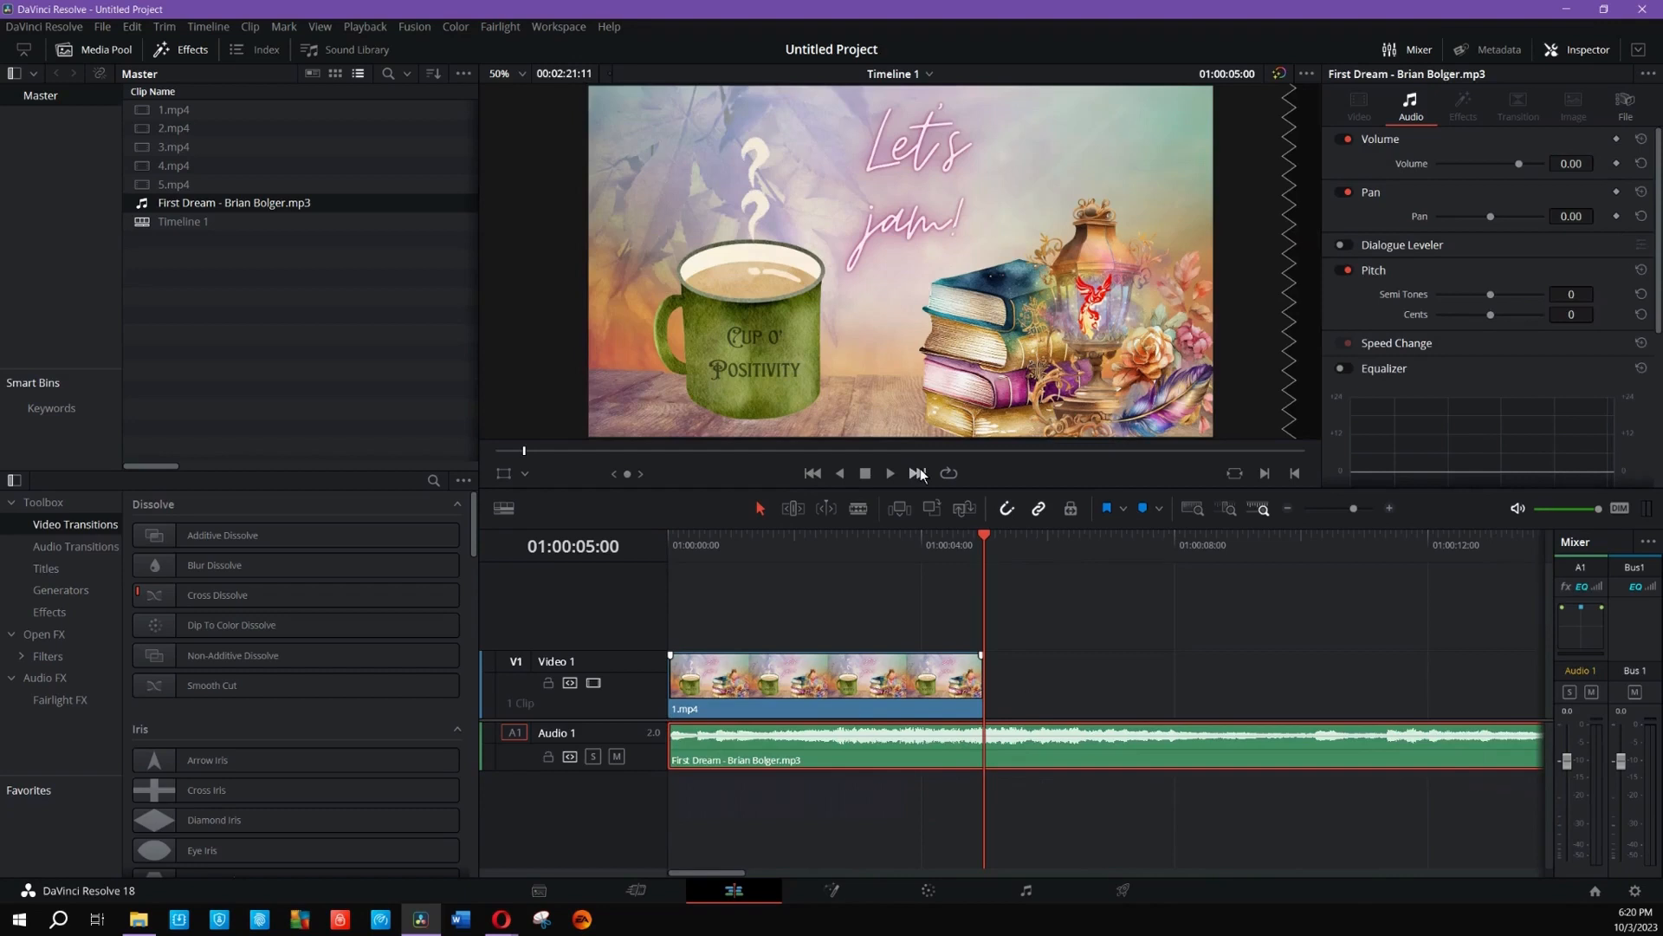
key(ctrl+b)
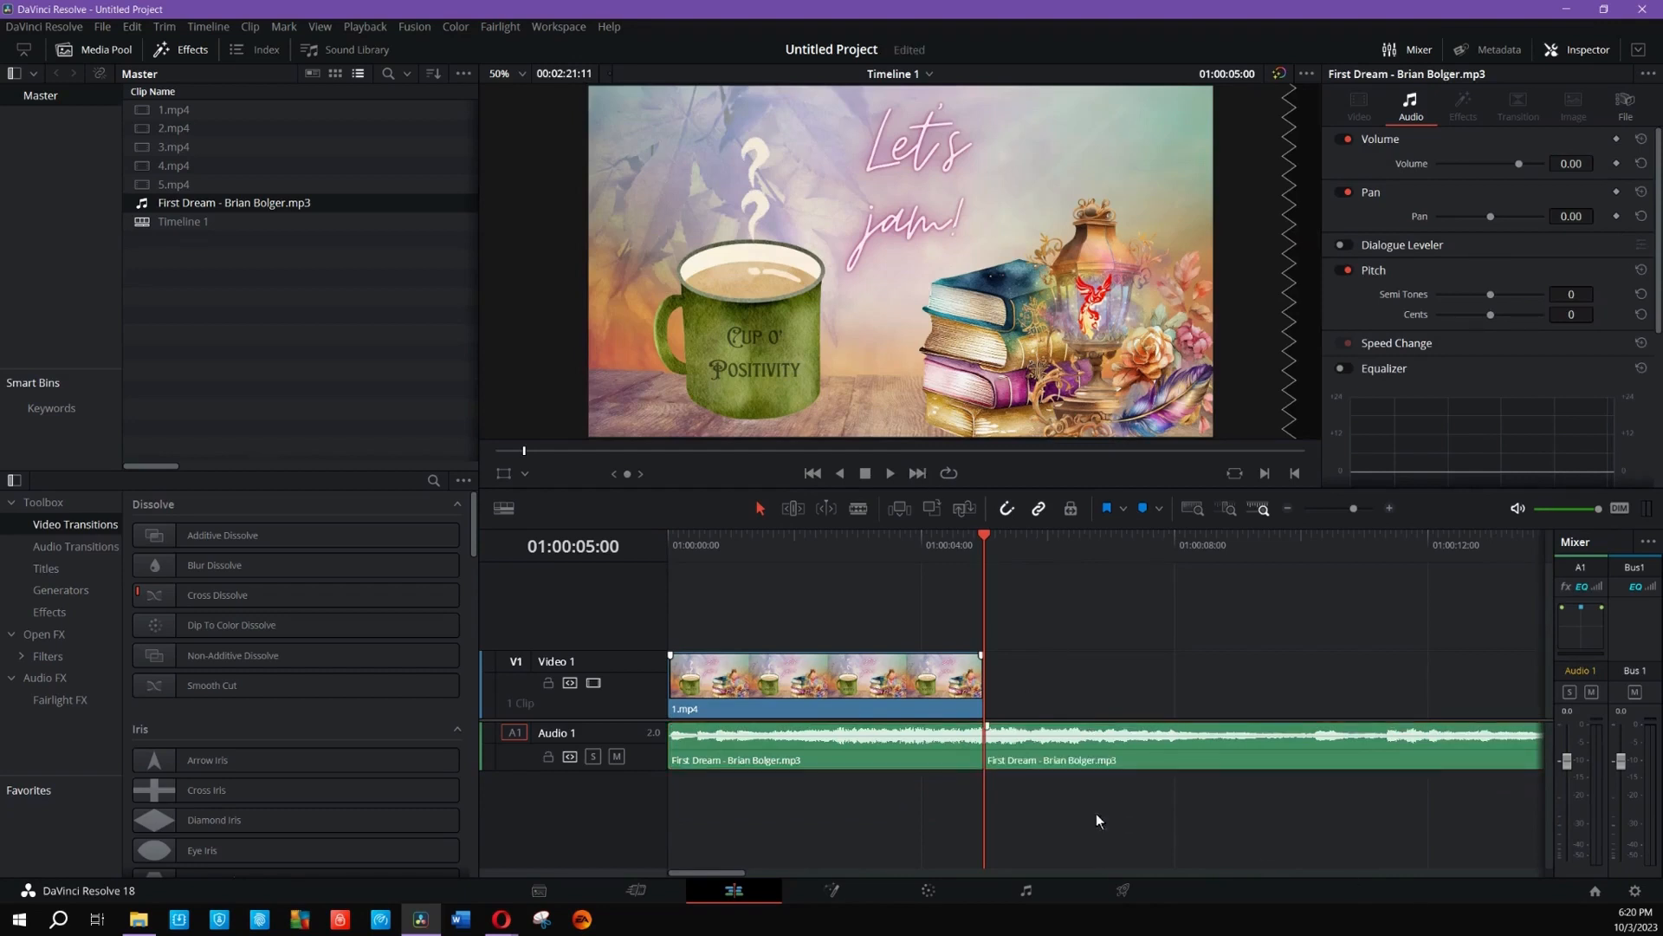
drag(1329, 760, 996, 749)
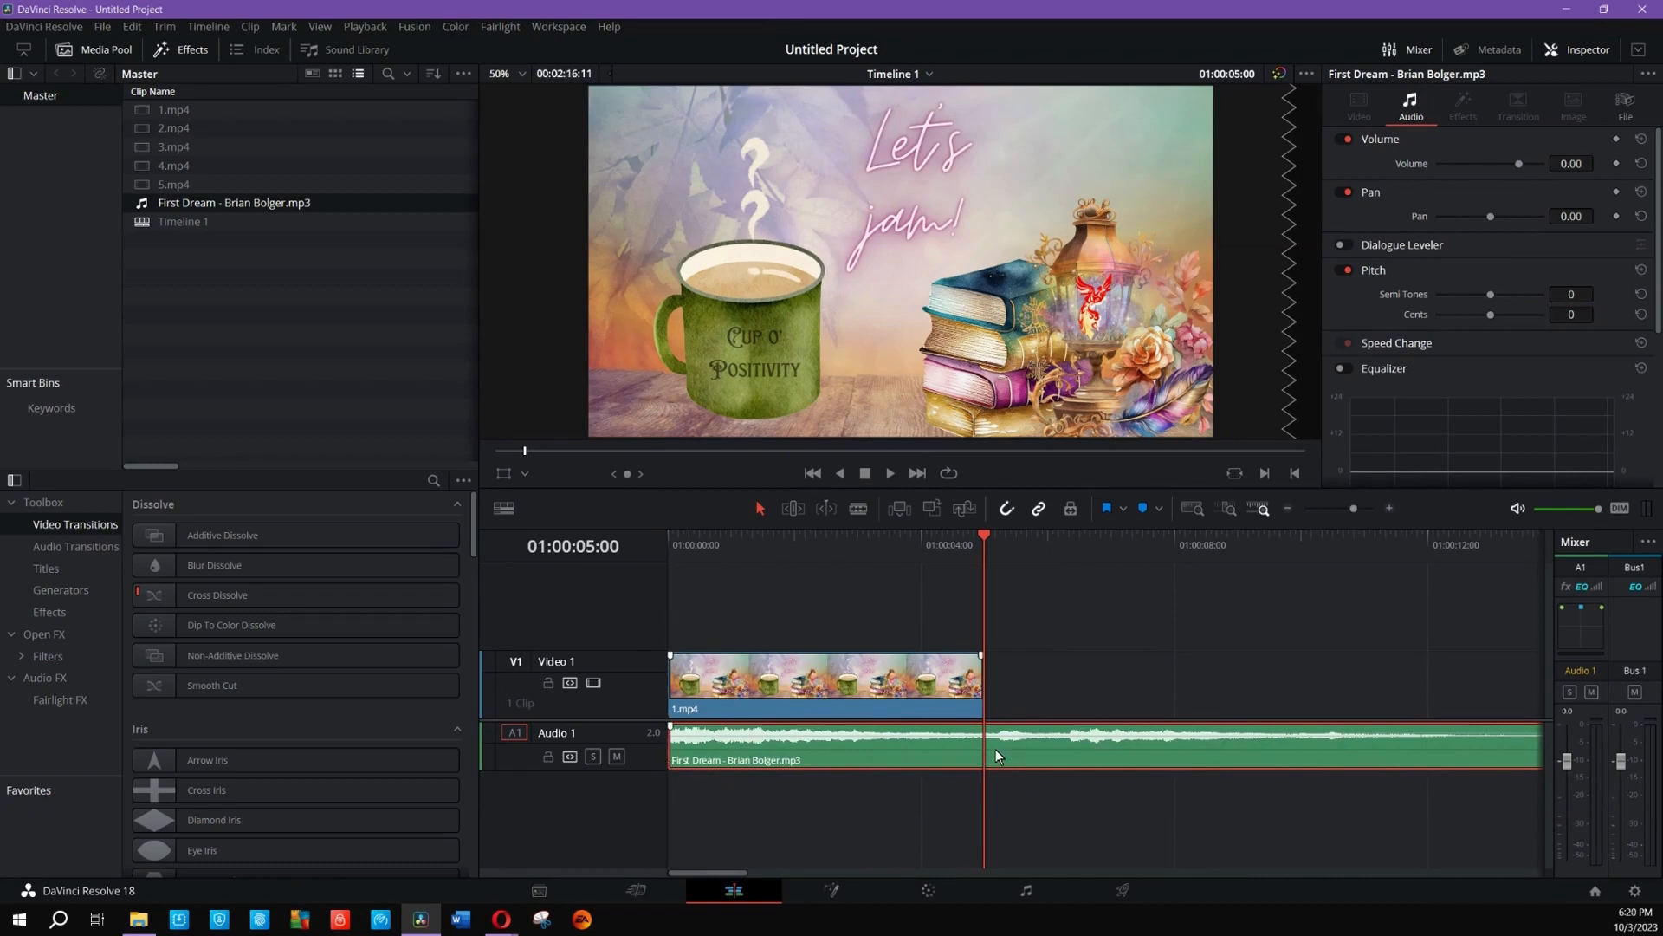
Step: Split the First Dream audio at 01:00:05:00 and delete the part after the cut
key(ctrl+b)
click(1042, 743)
right_click(1042, 743)
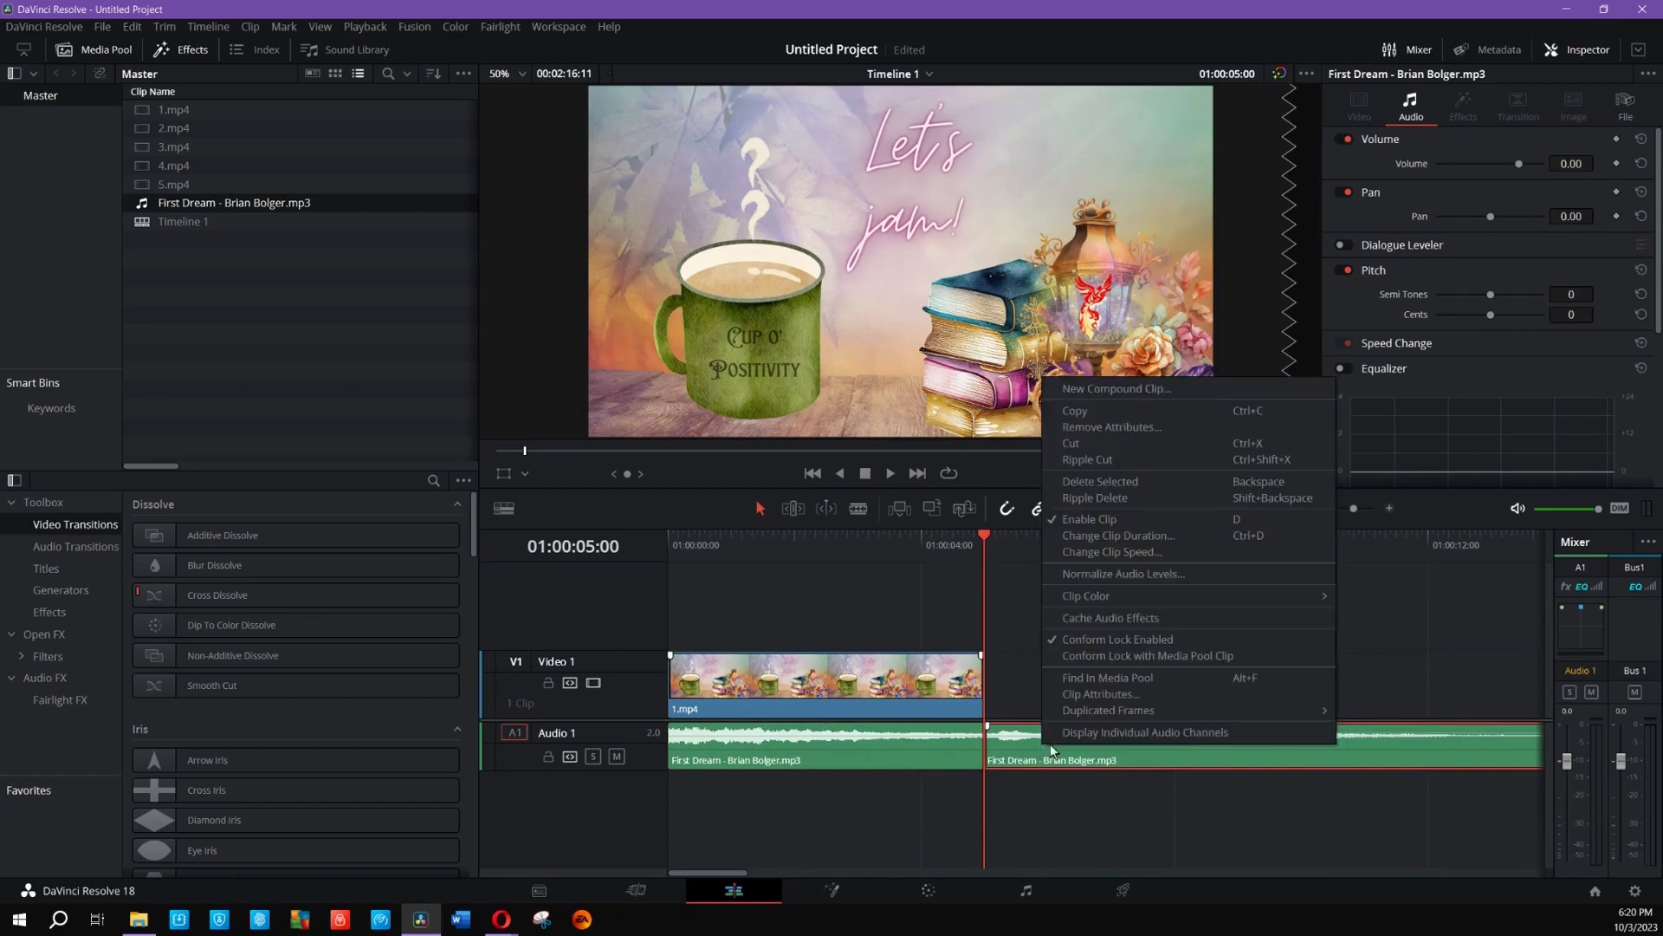
key(BackSpace)
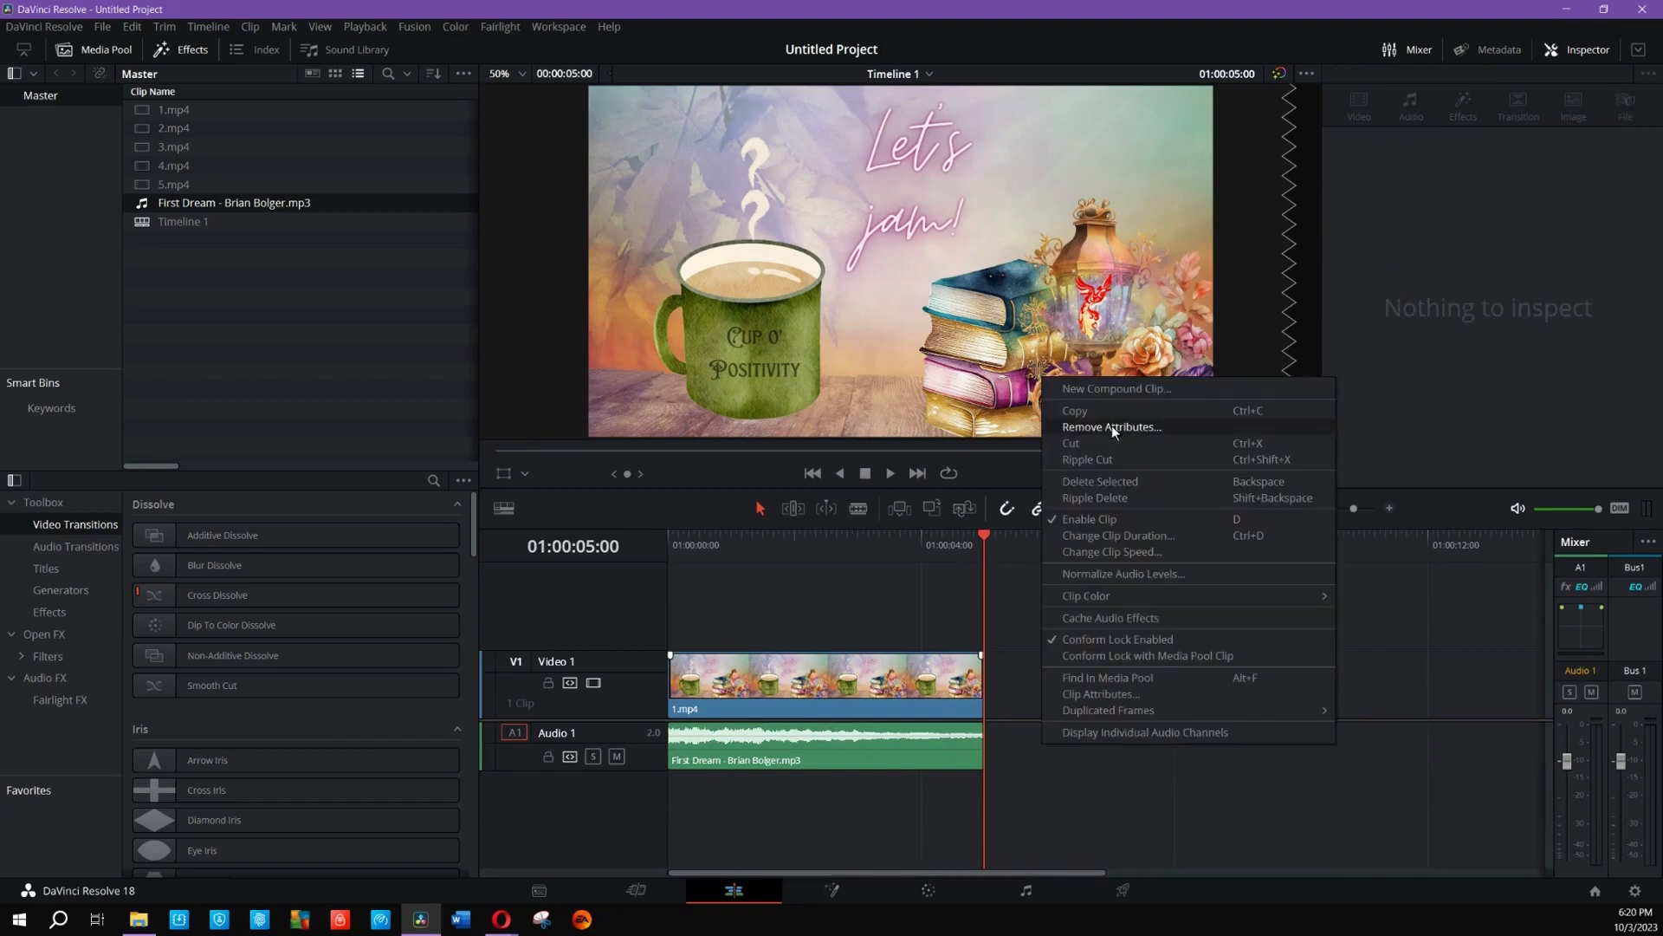
click(1119, 830)
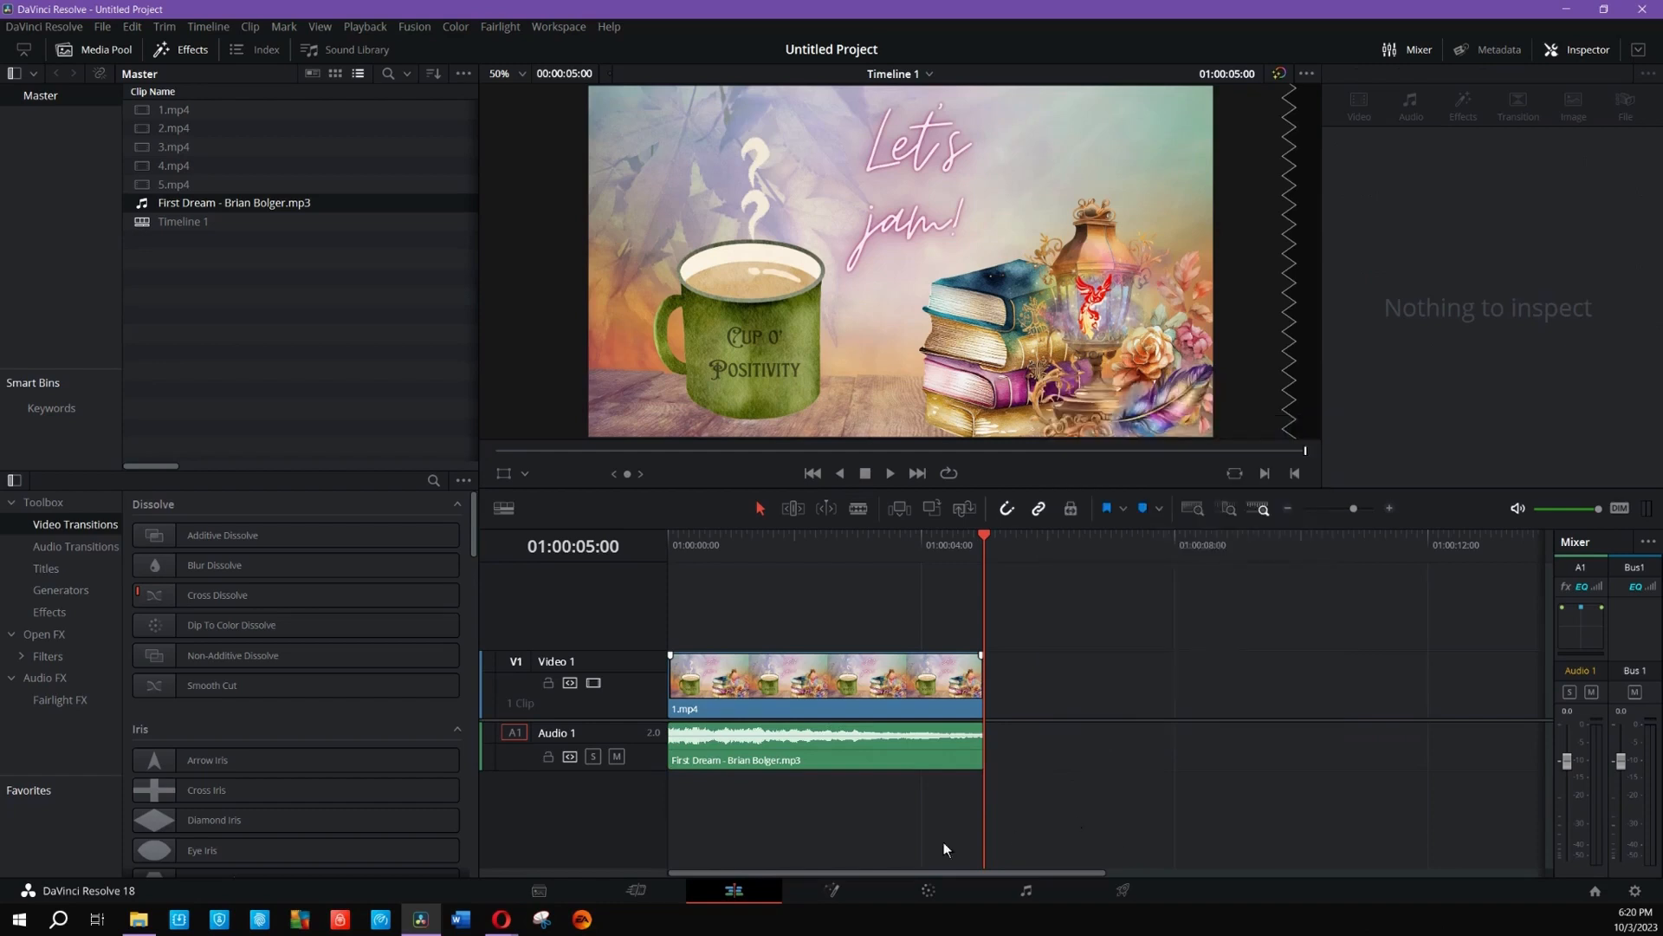
Step: Set the volume of the remaining First Dream audio clip to -11
click(879, 761)
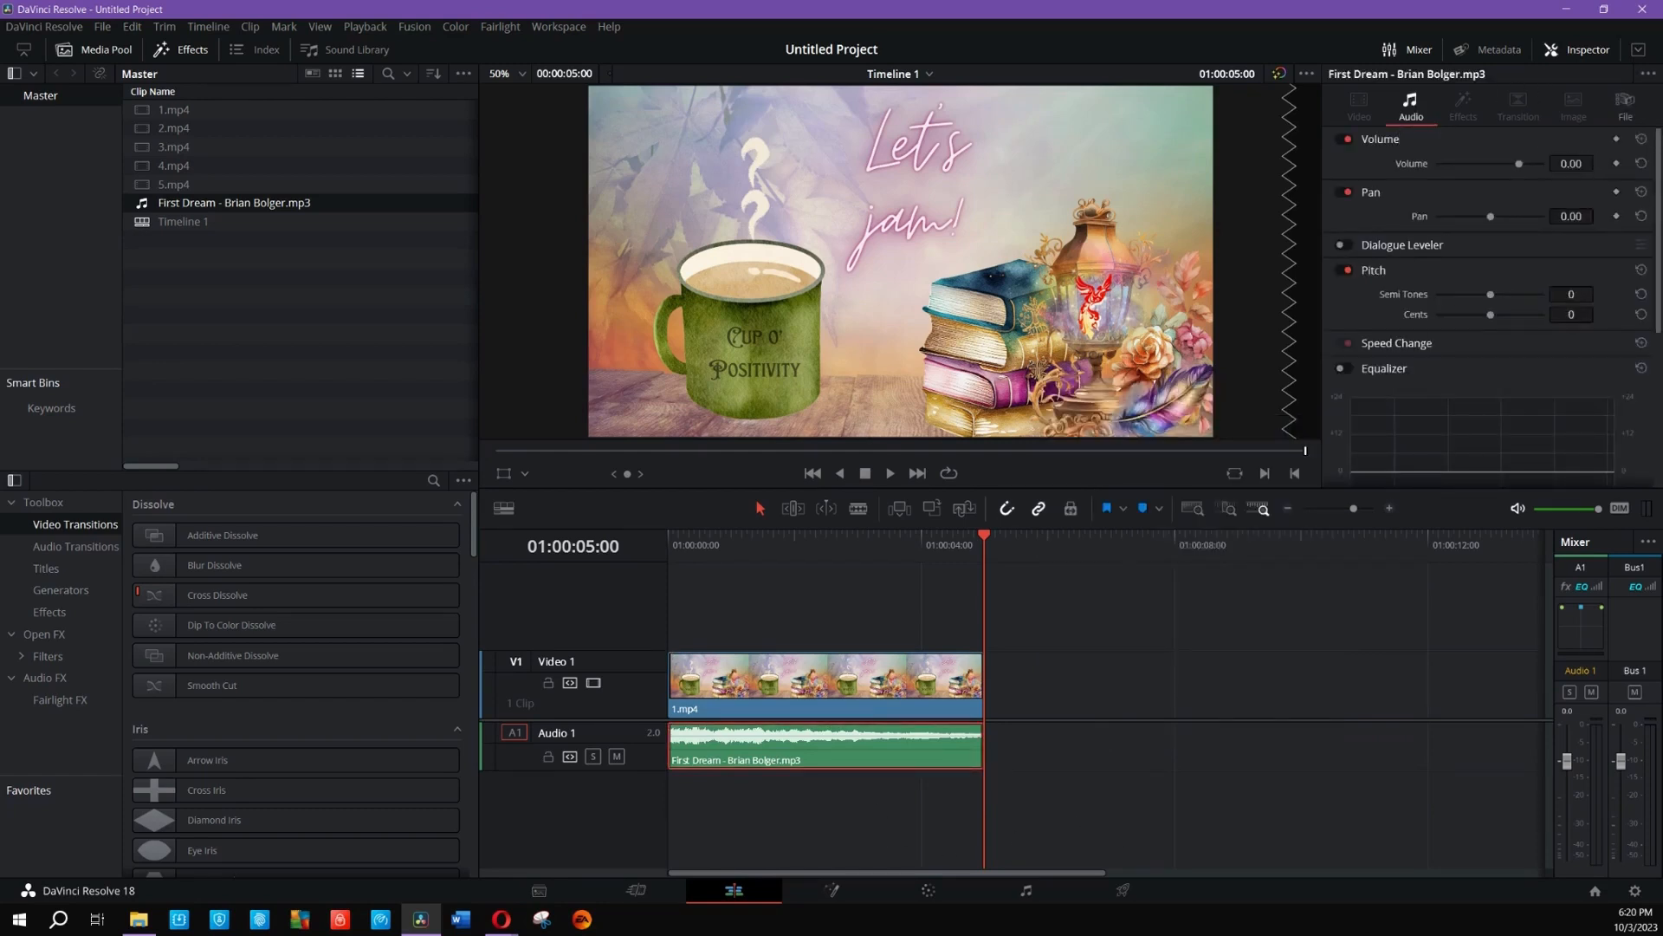
text(-11)
key(Return)
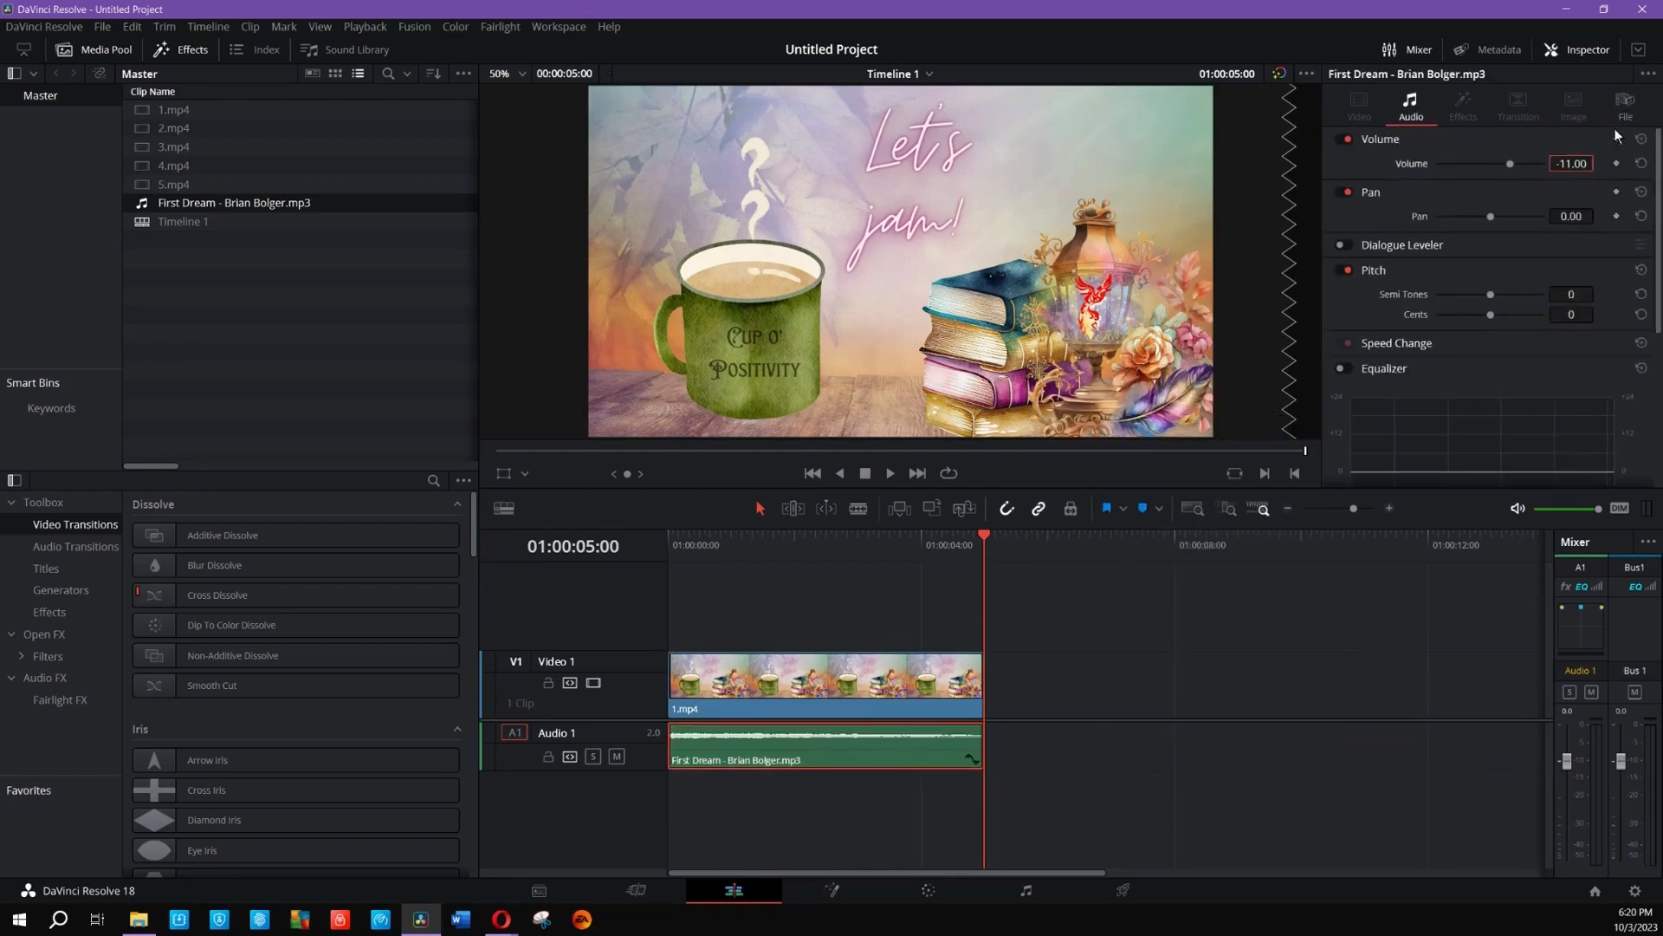
Step: Add Cross Fade -3 dB transitions to both ends of the First Dream audio clip and shorten each to 14 frames
click(75, 545)
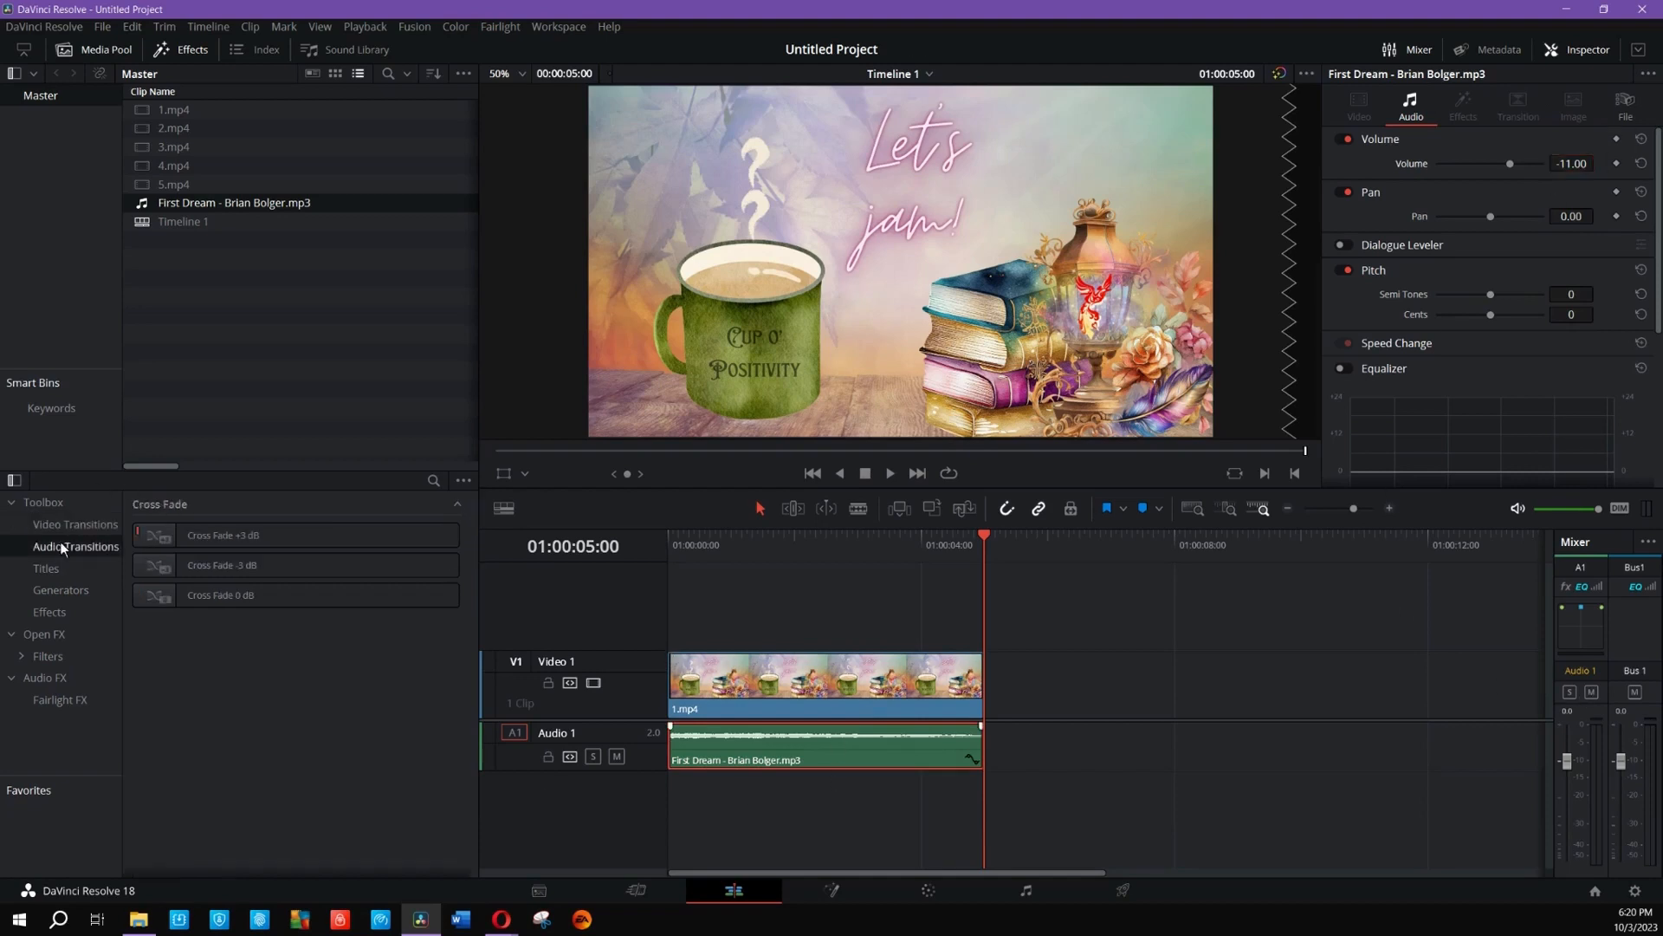
click(771, 790)
click(769, 763)
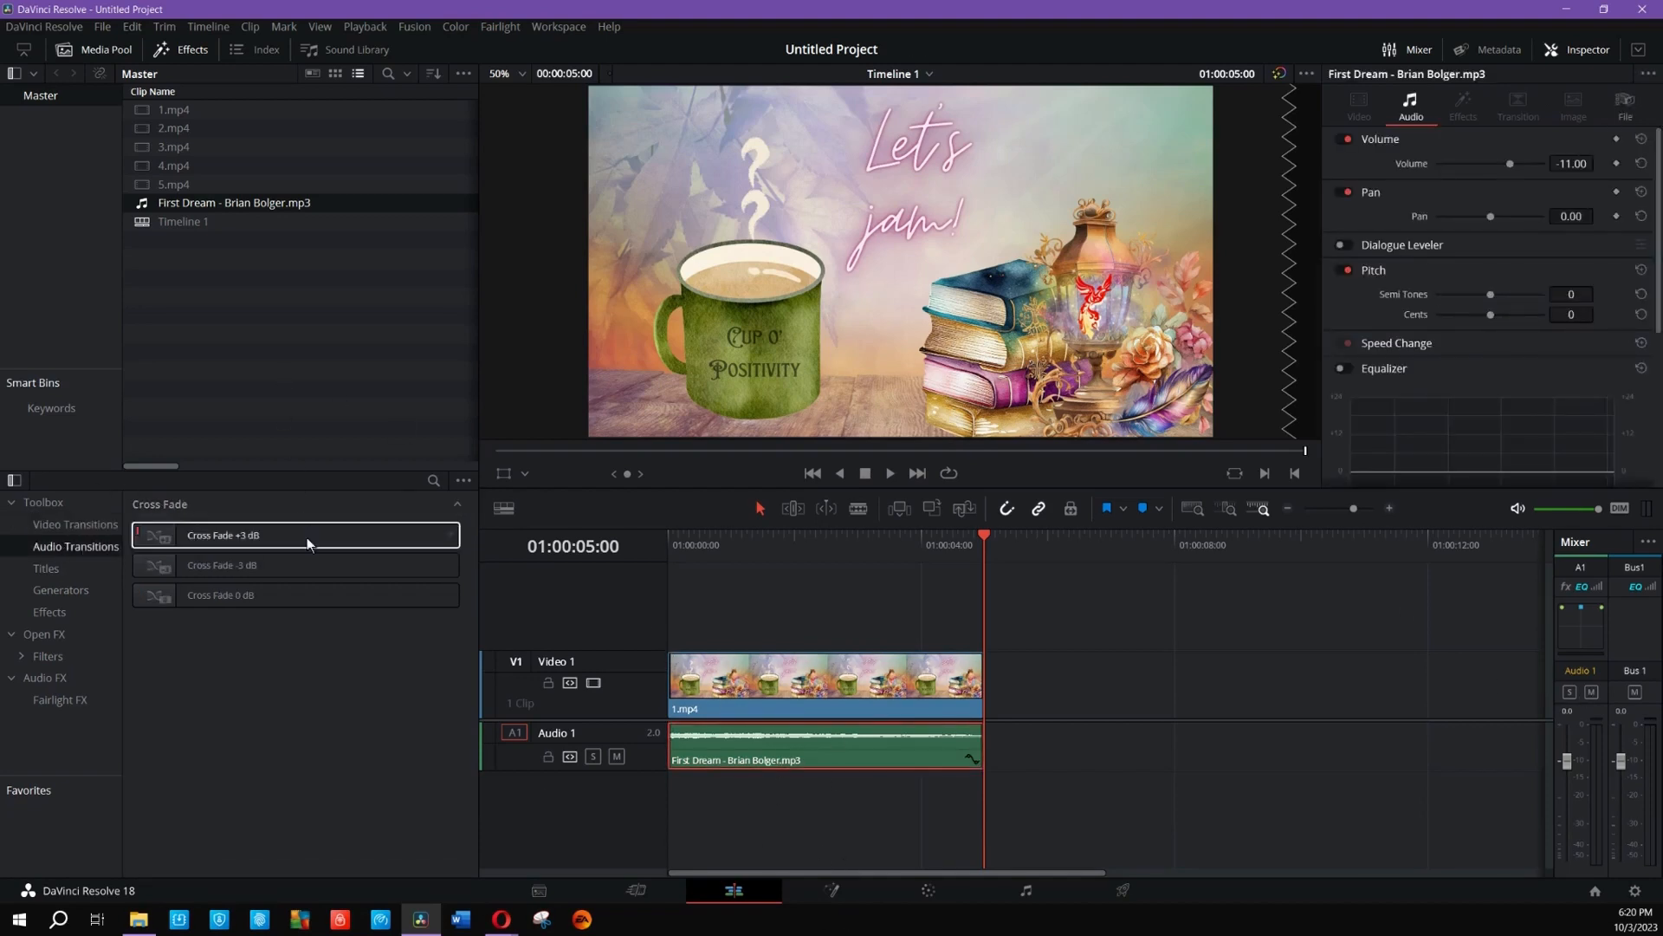
right_click(302, 563)
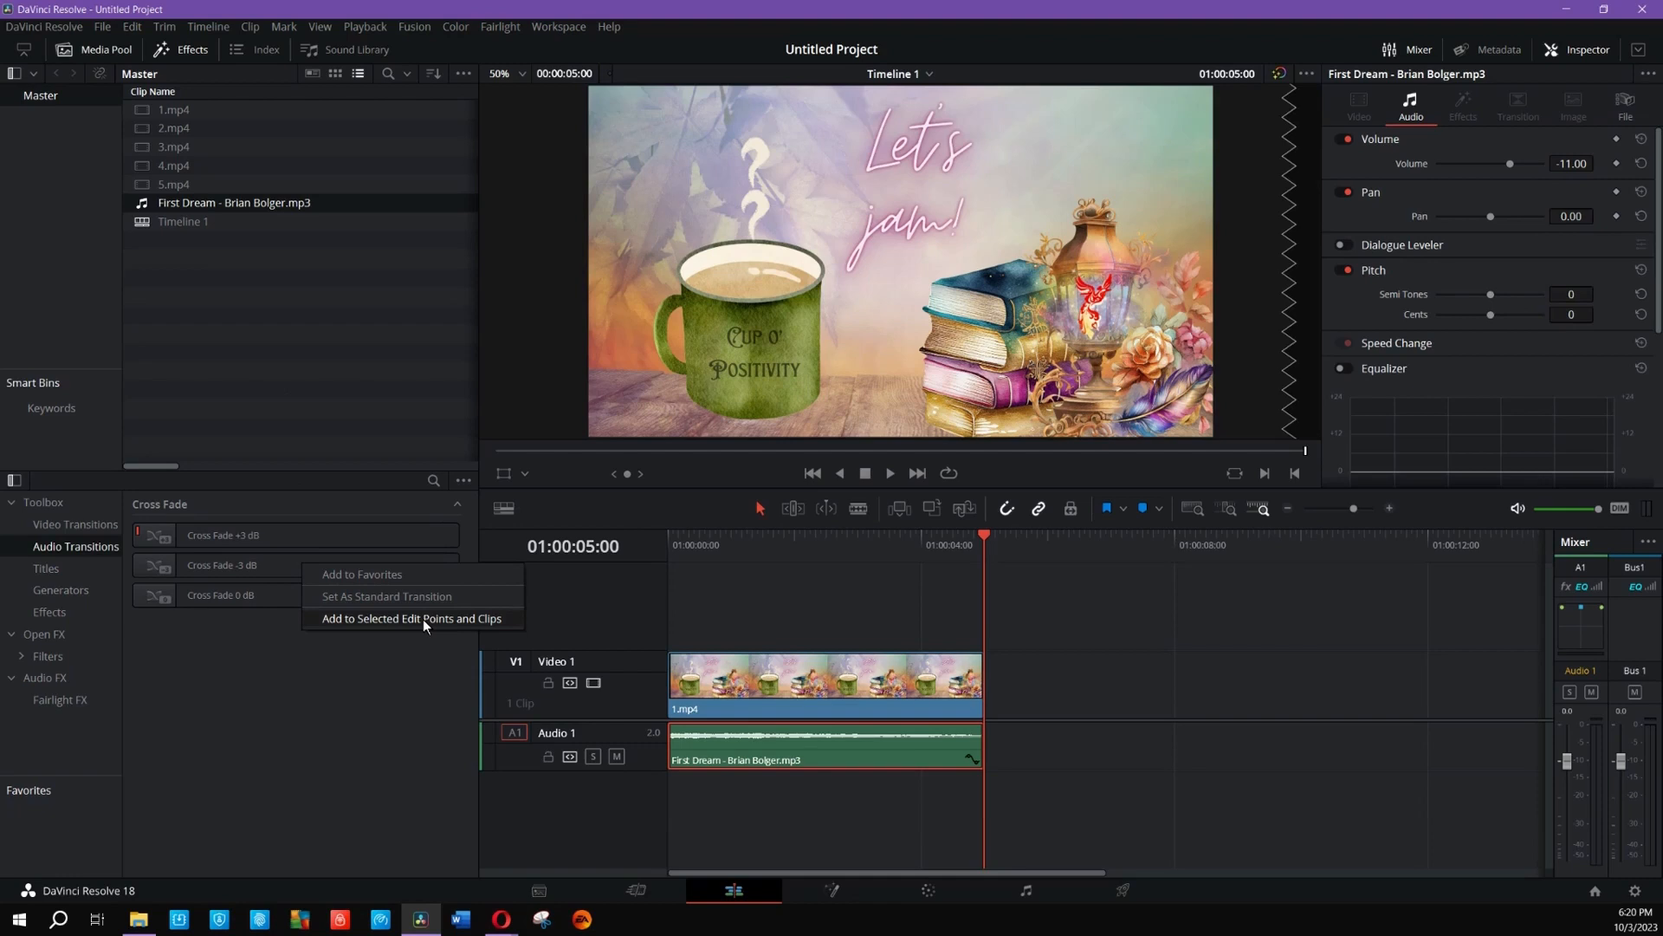
click(423, 618)
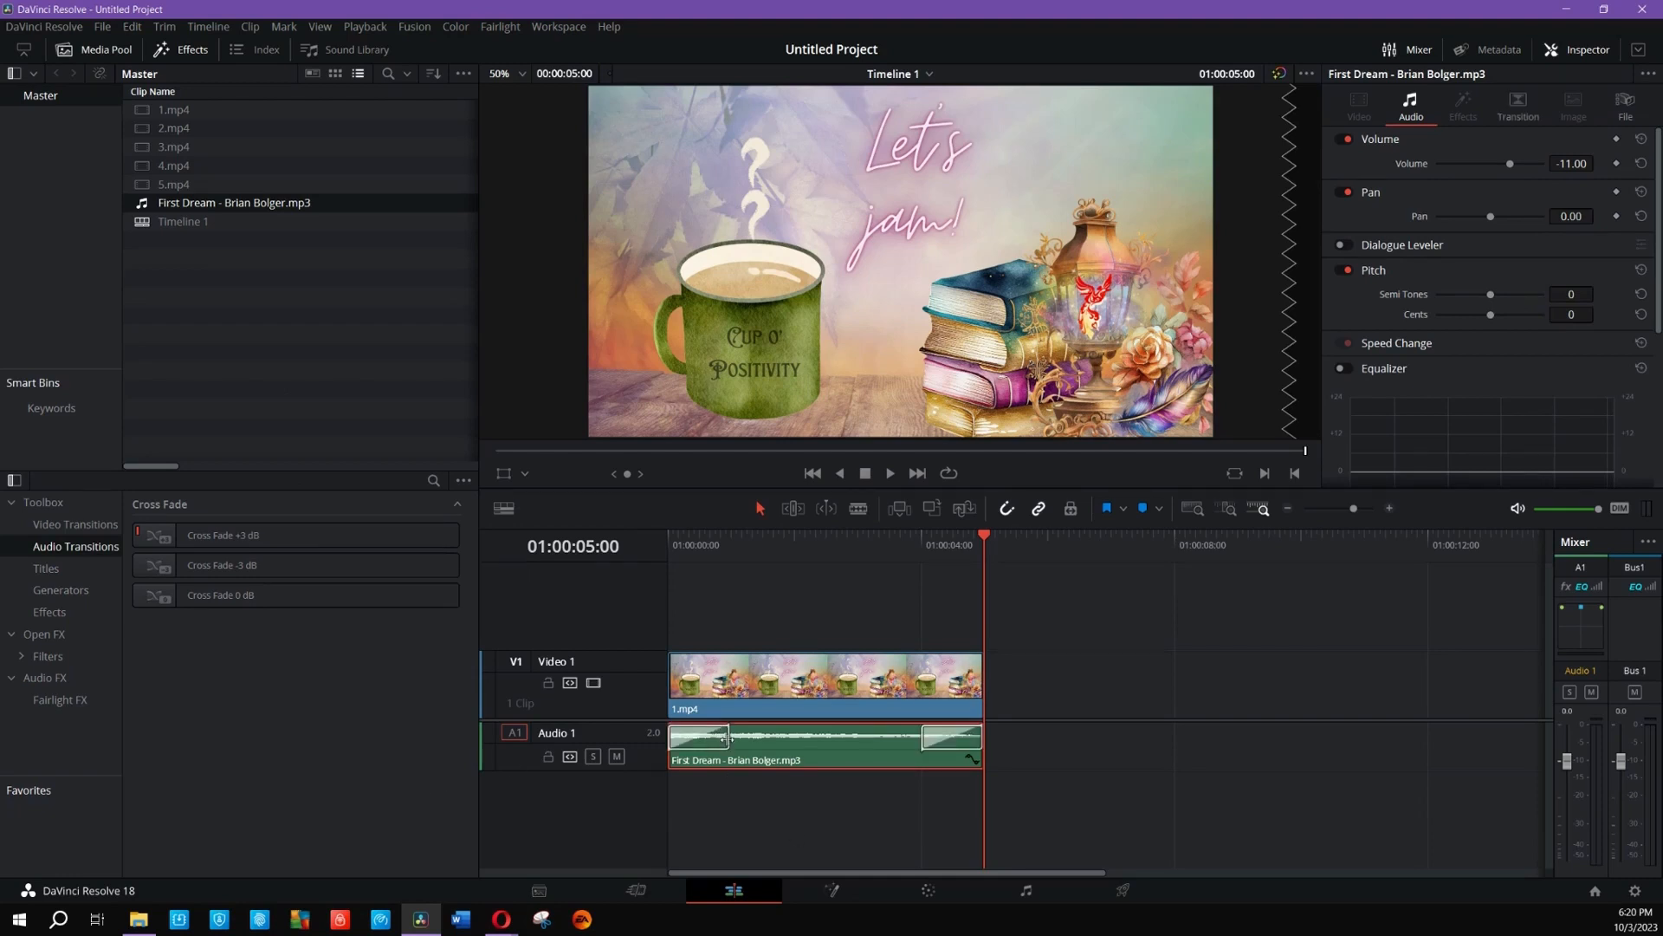
drag(728, 737, 700, 747)
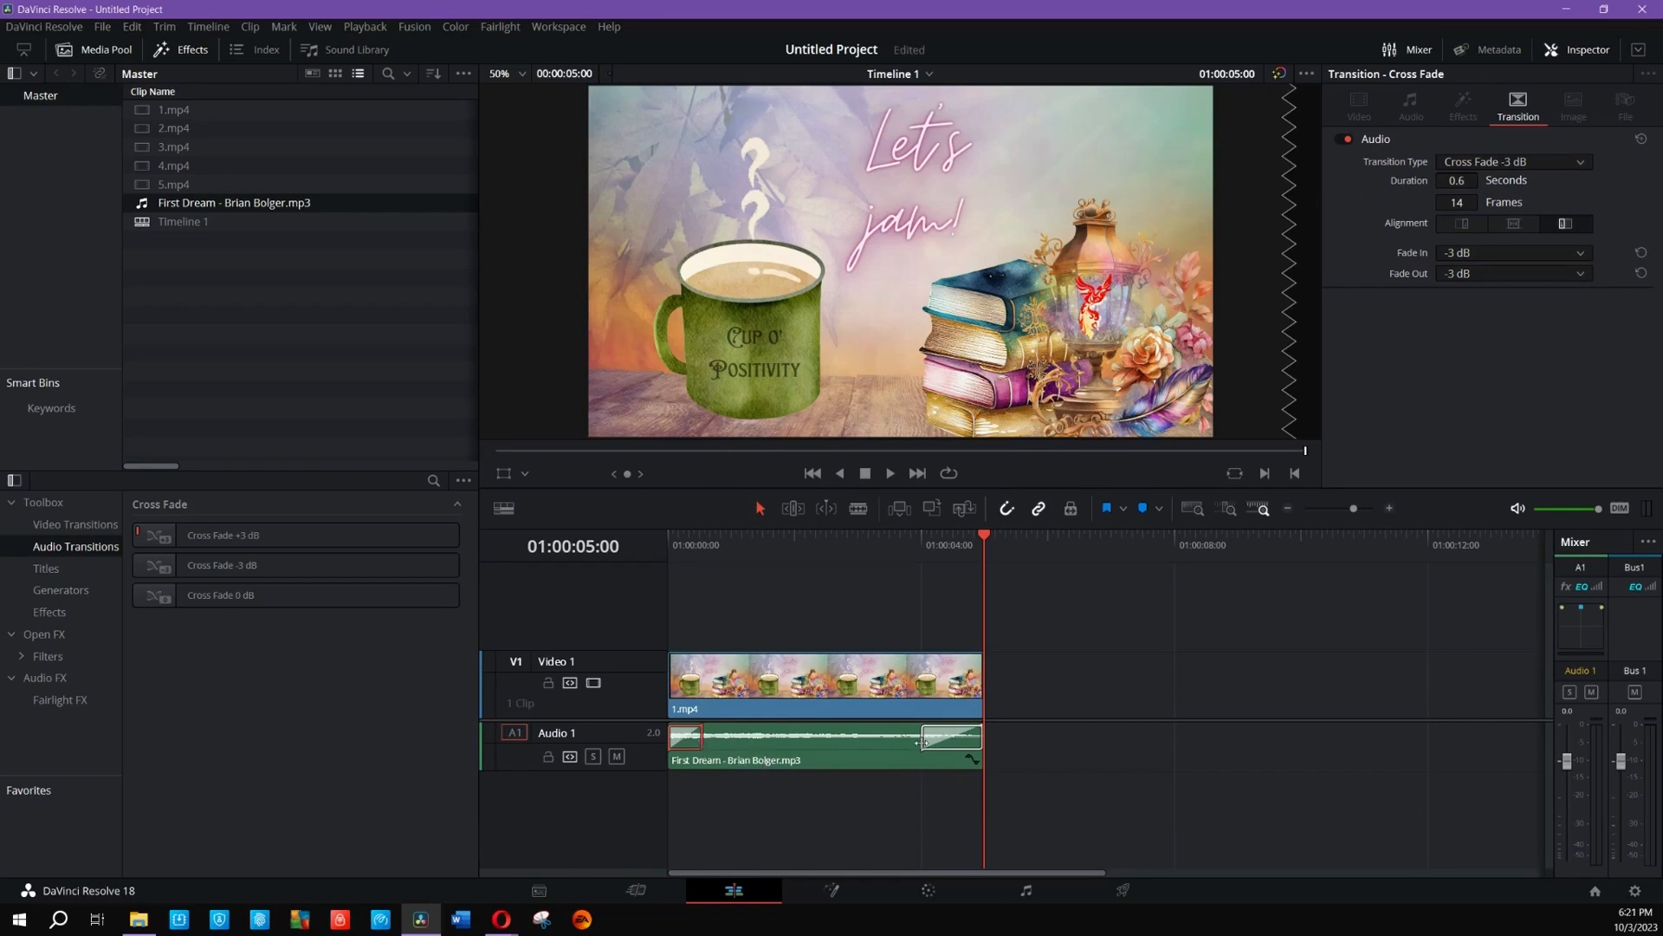
drag(924, 737, 947, 743)
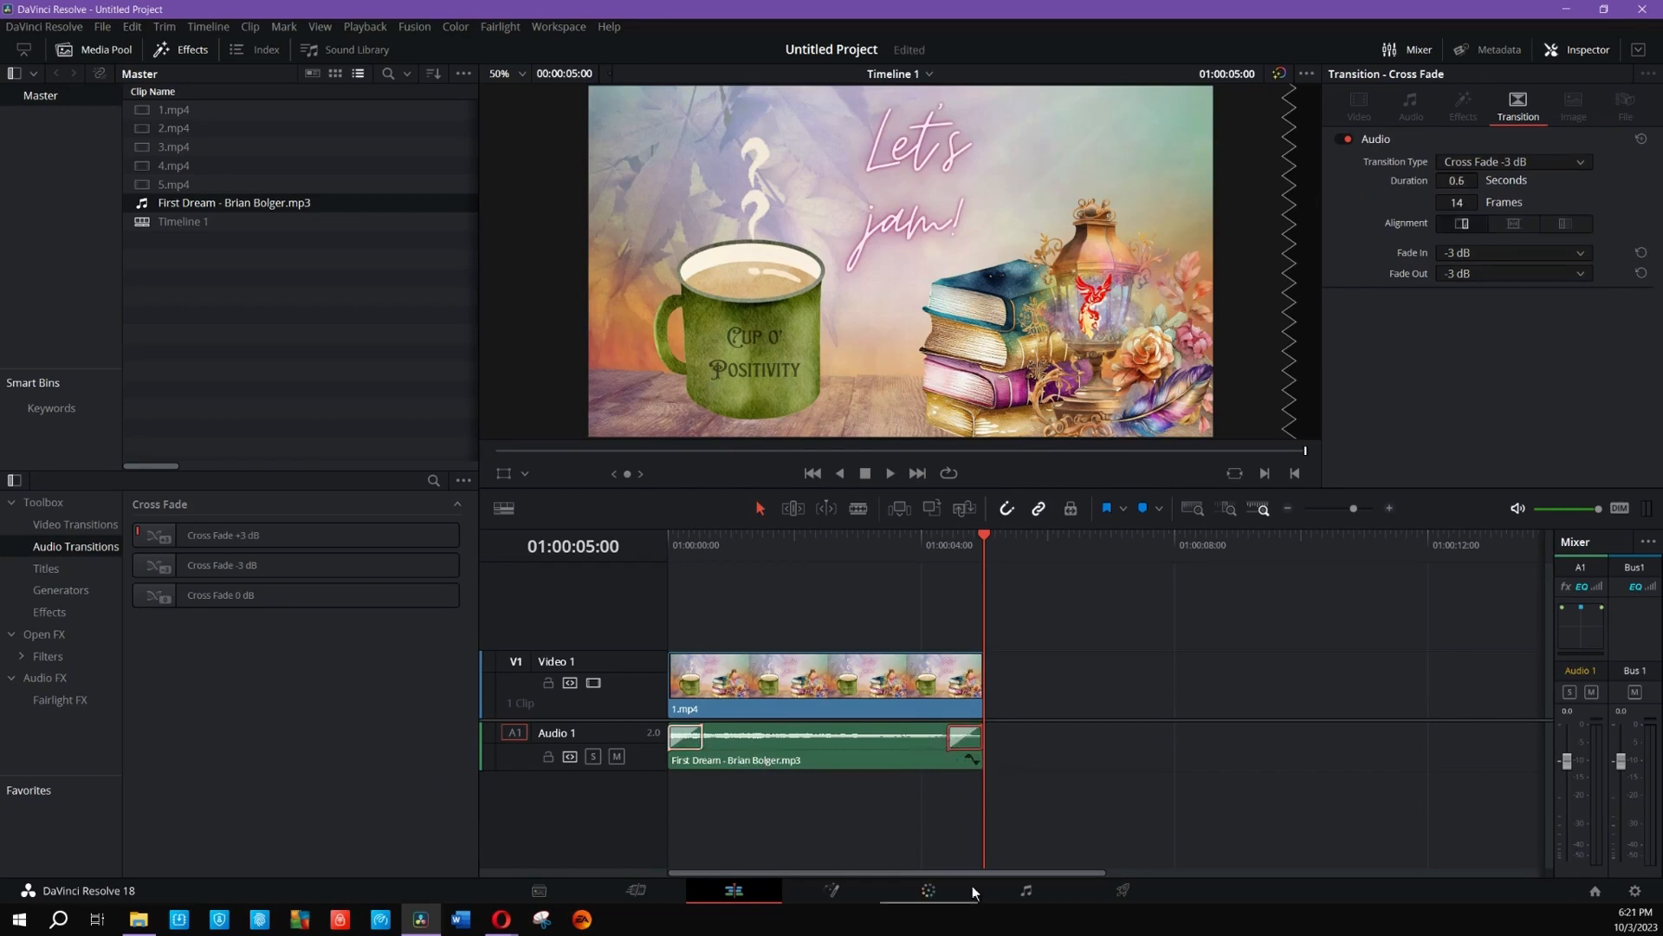
Step: Add the Circles Fusion transition to both ends of 1.mp4
click(833, 686)
click(93, 528)
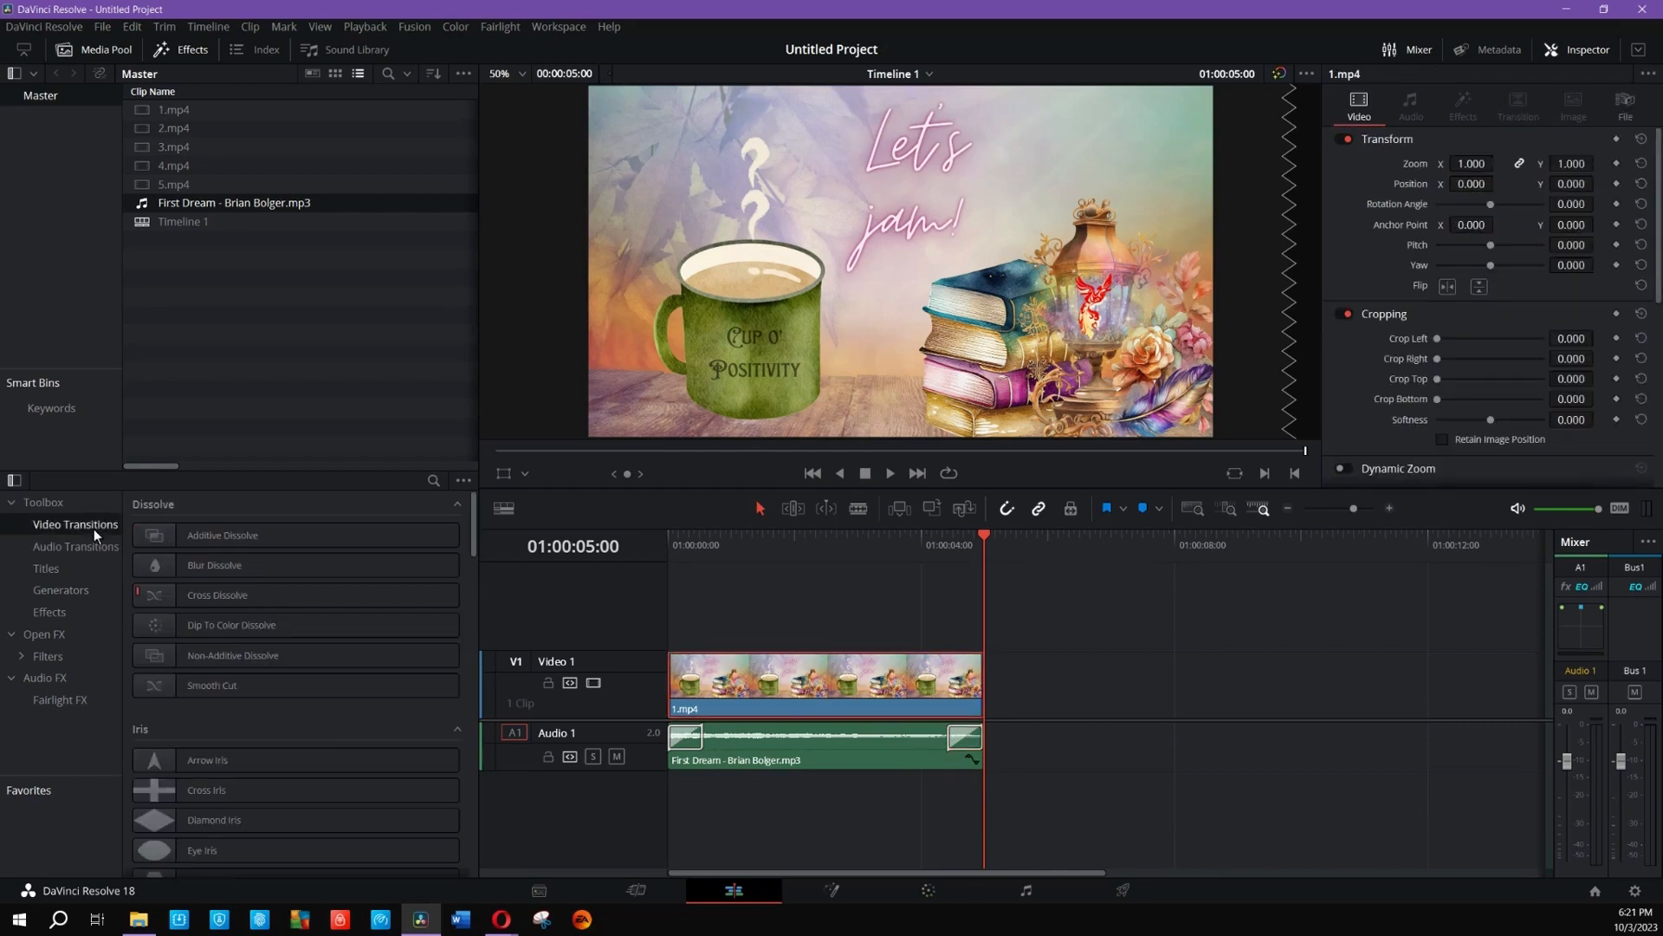
scroll(279, 735, down, 5)
scroll(279, 734, down, 3)
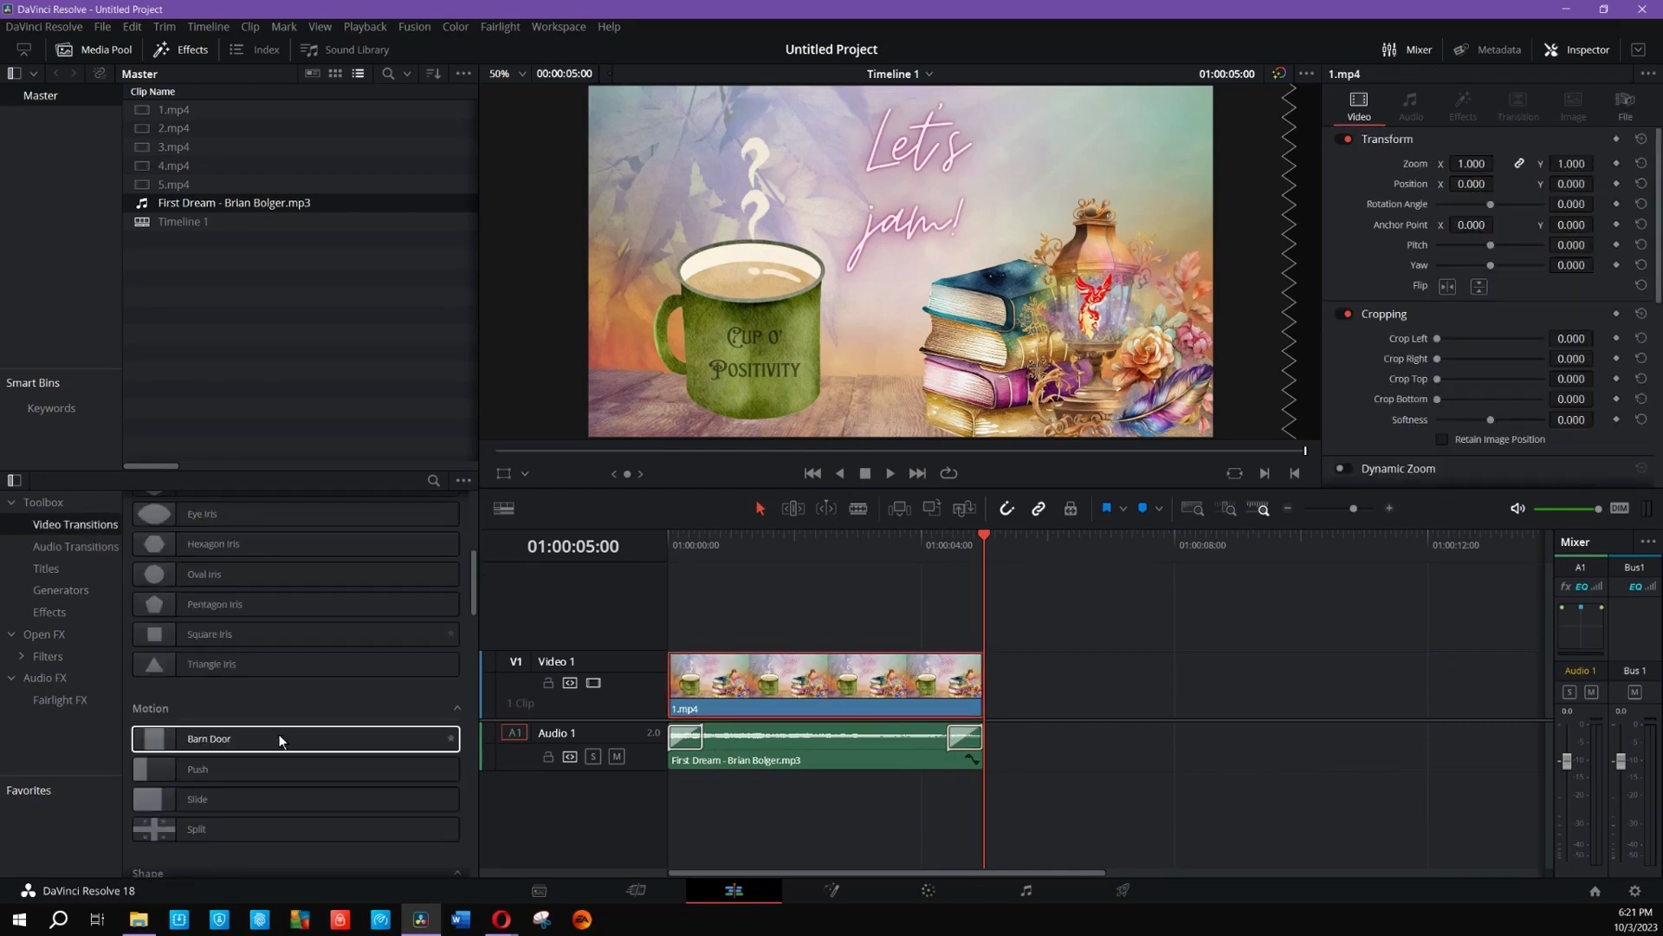
scroll(314, 729, down, 5)
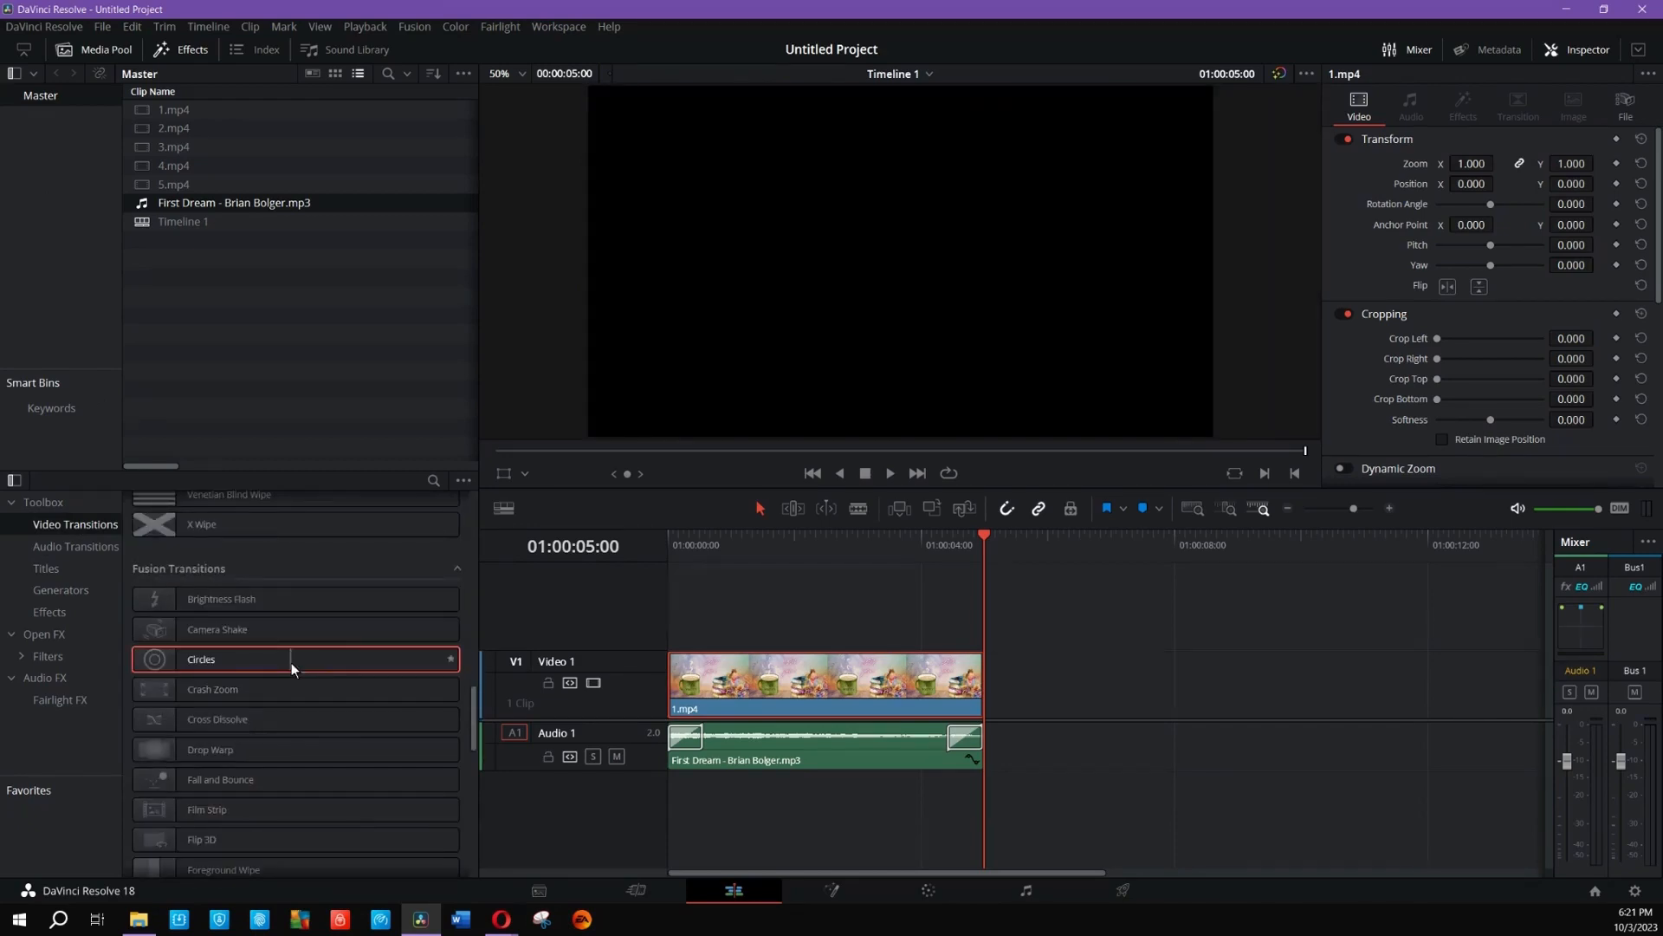
right_click(291, 664)
click(376, 717)
click(1066, 847)
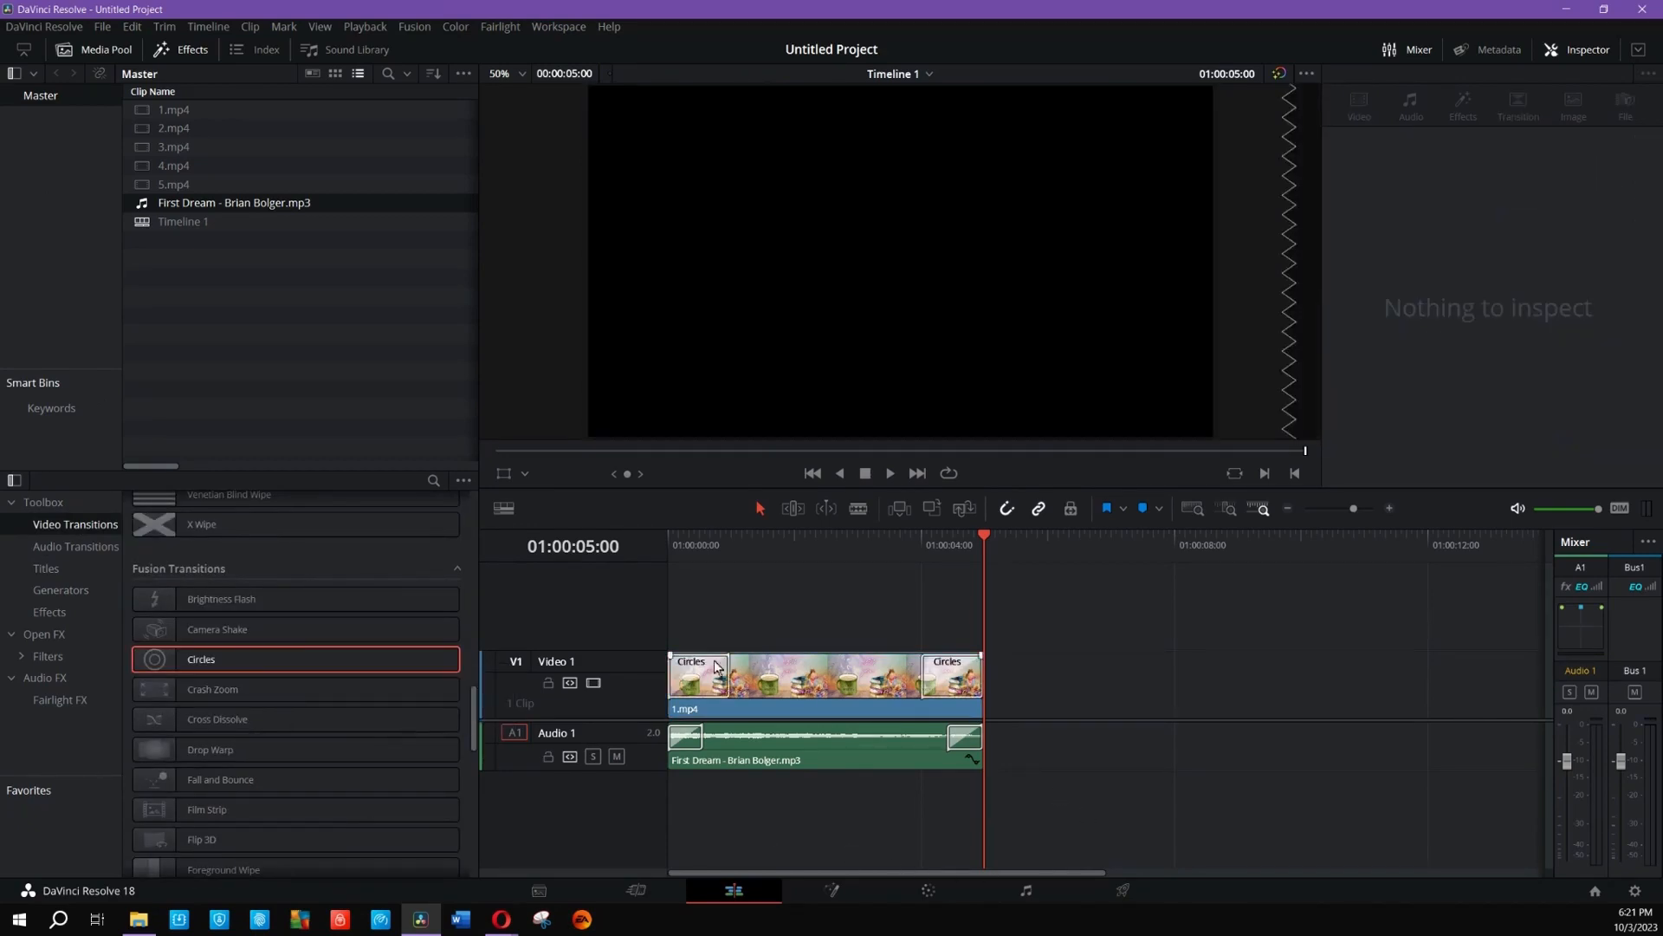
Step: Shorten both Circles transitions on 1.mp4 to 14 frames and play back the timeline from its start
drag(728, 682, 703, 684)
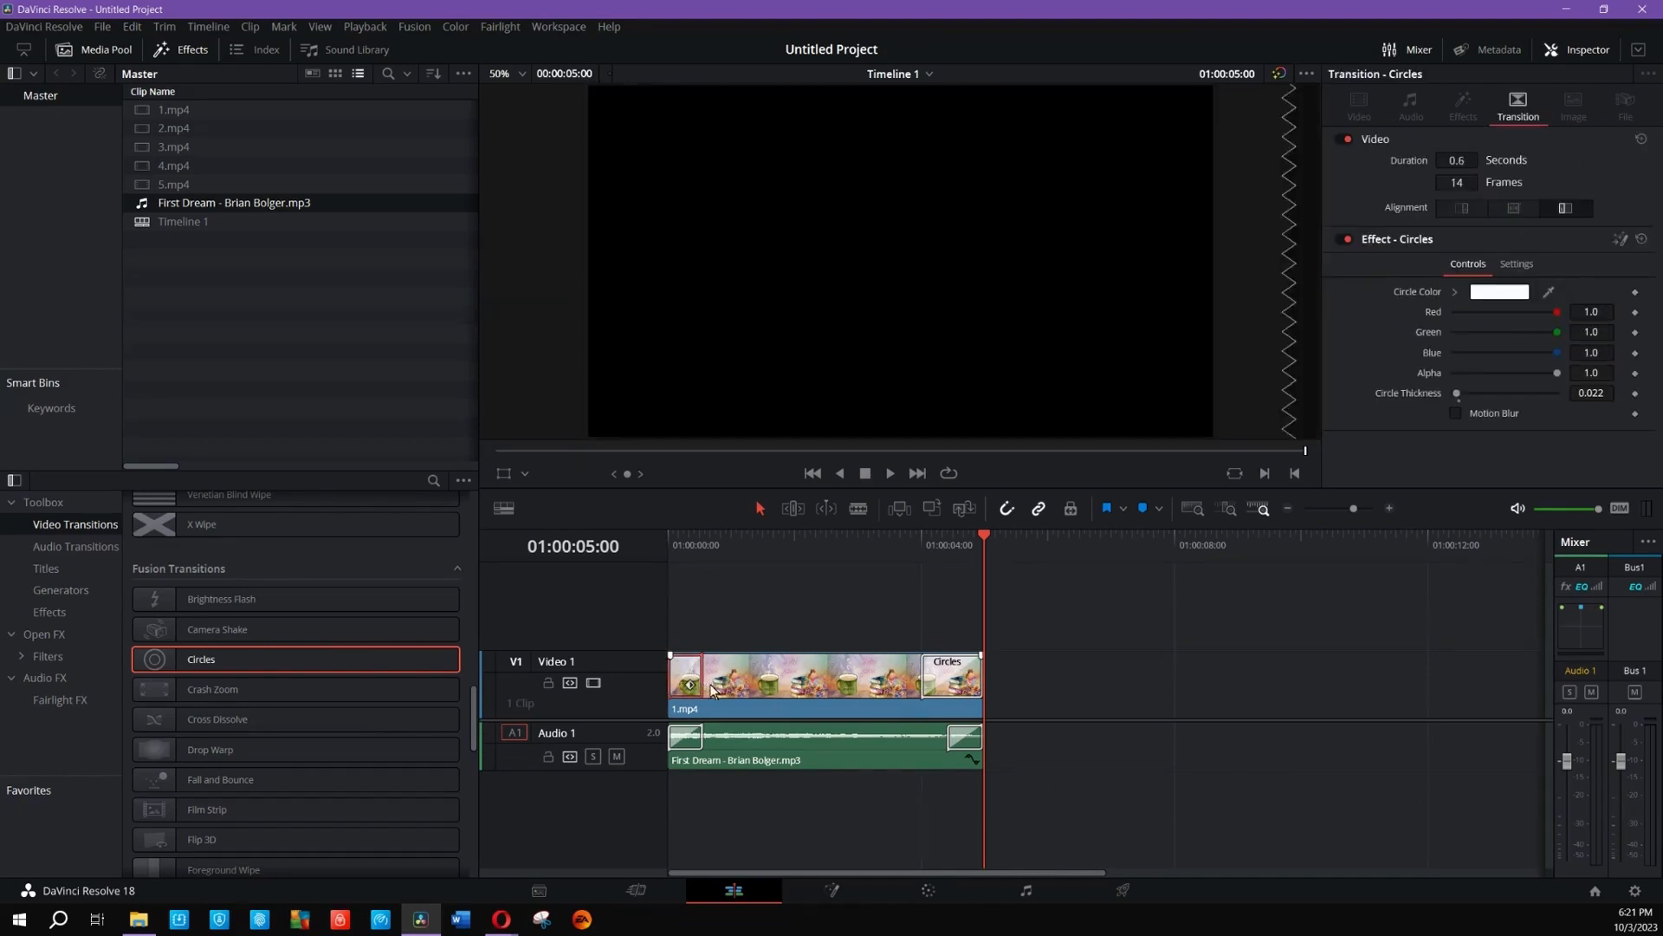
drag(924, 692, 953, 687)
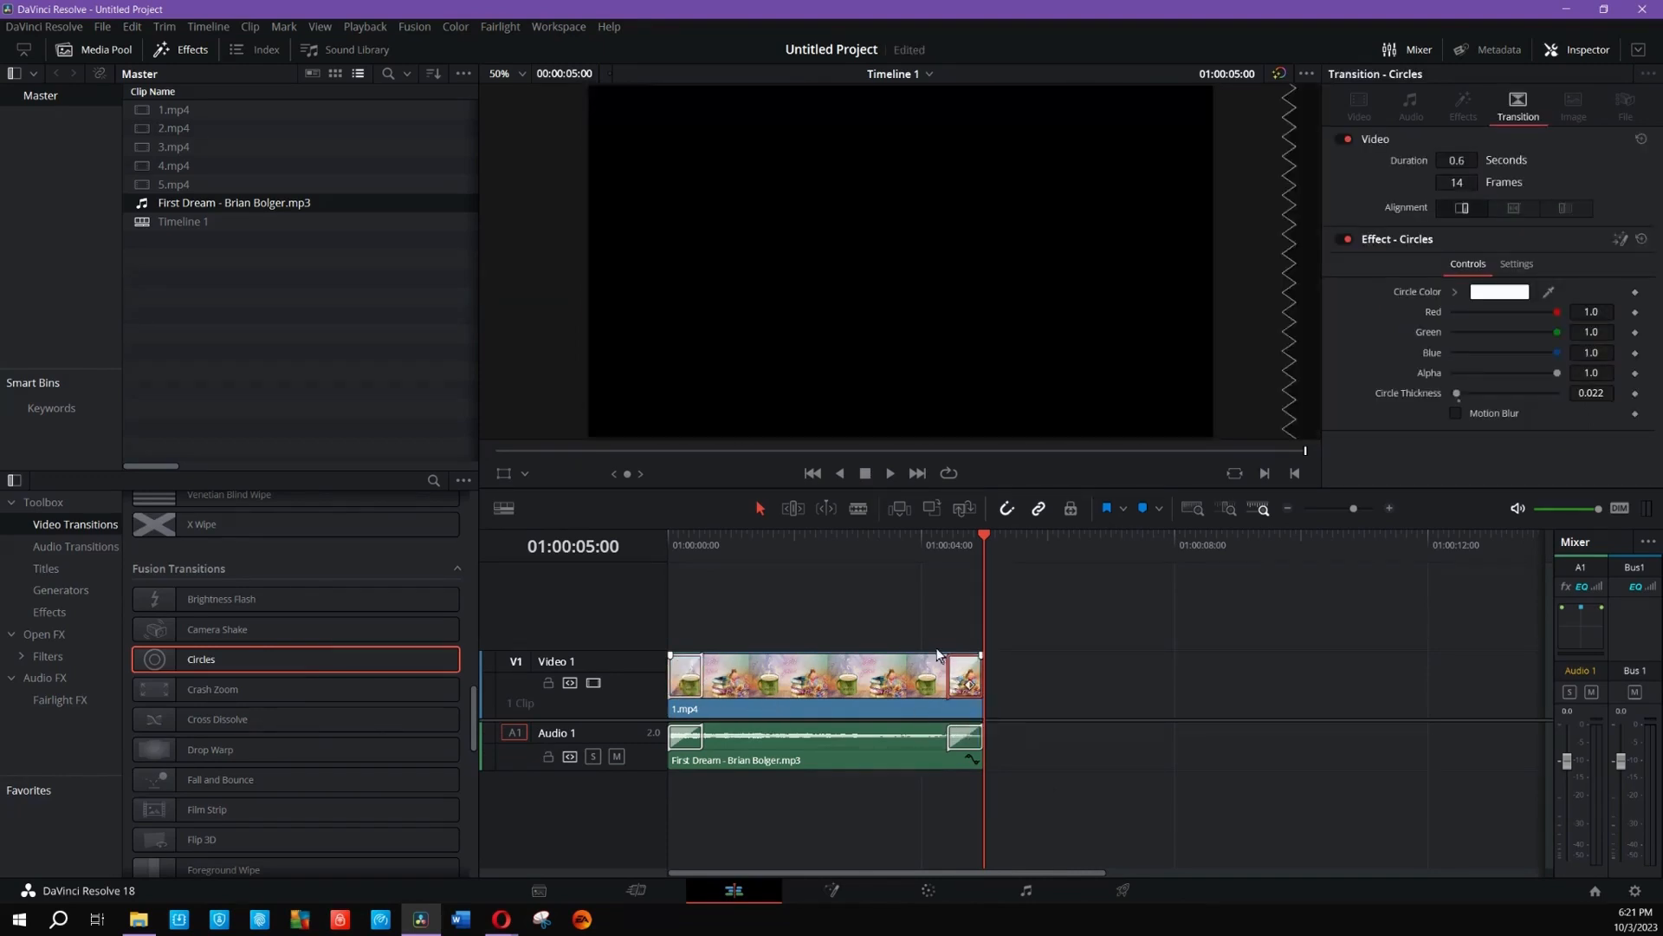
click(812, 473)
click(890, 473)
Step: Set up a YouTube 1080p render with the file name Sprint Start and Screen Switch Lets Jam
click(1141, 887)
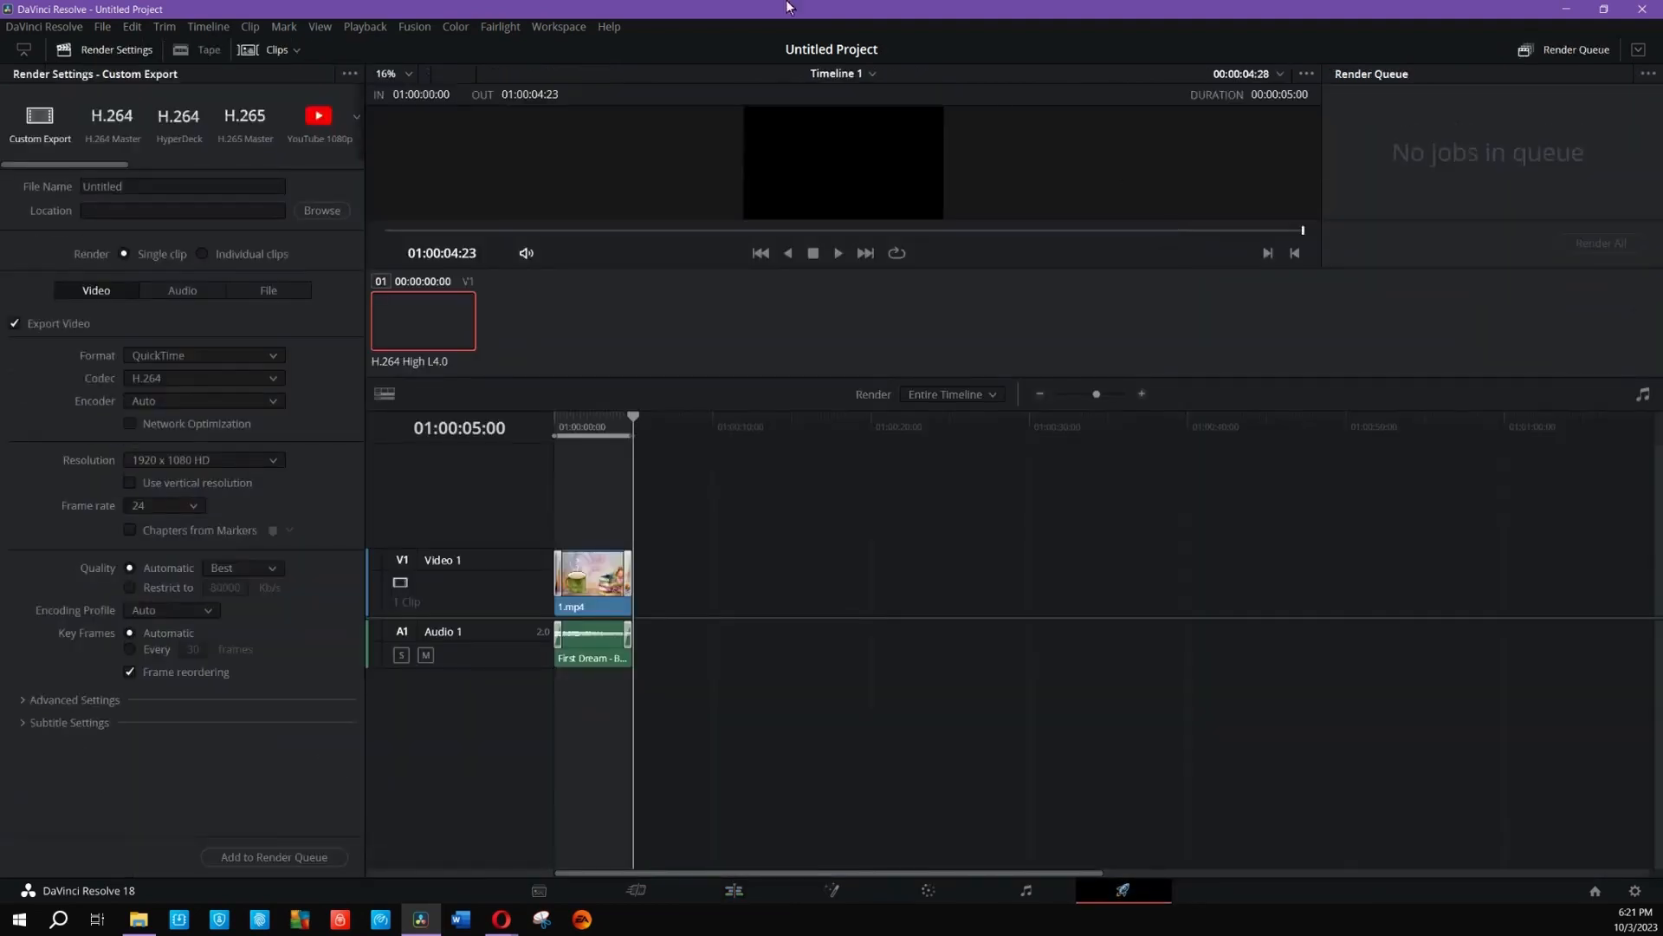
click(318, 119)
click(165, 186)
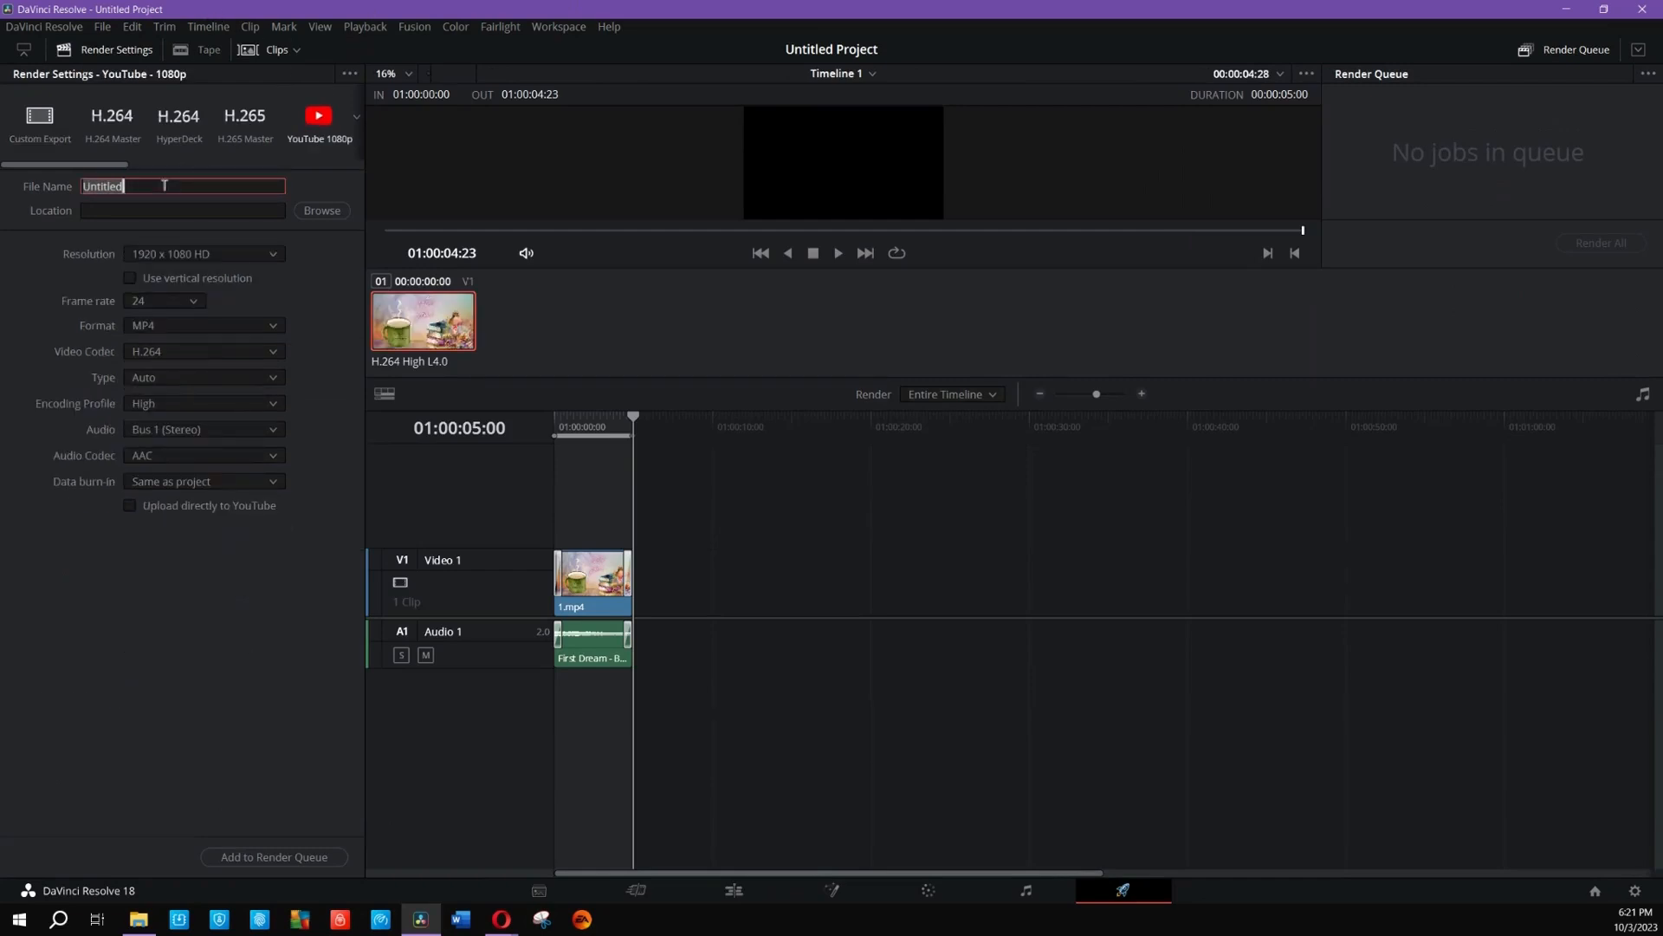
text(Sprint Start and Screen Switch )
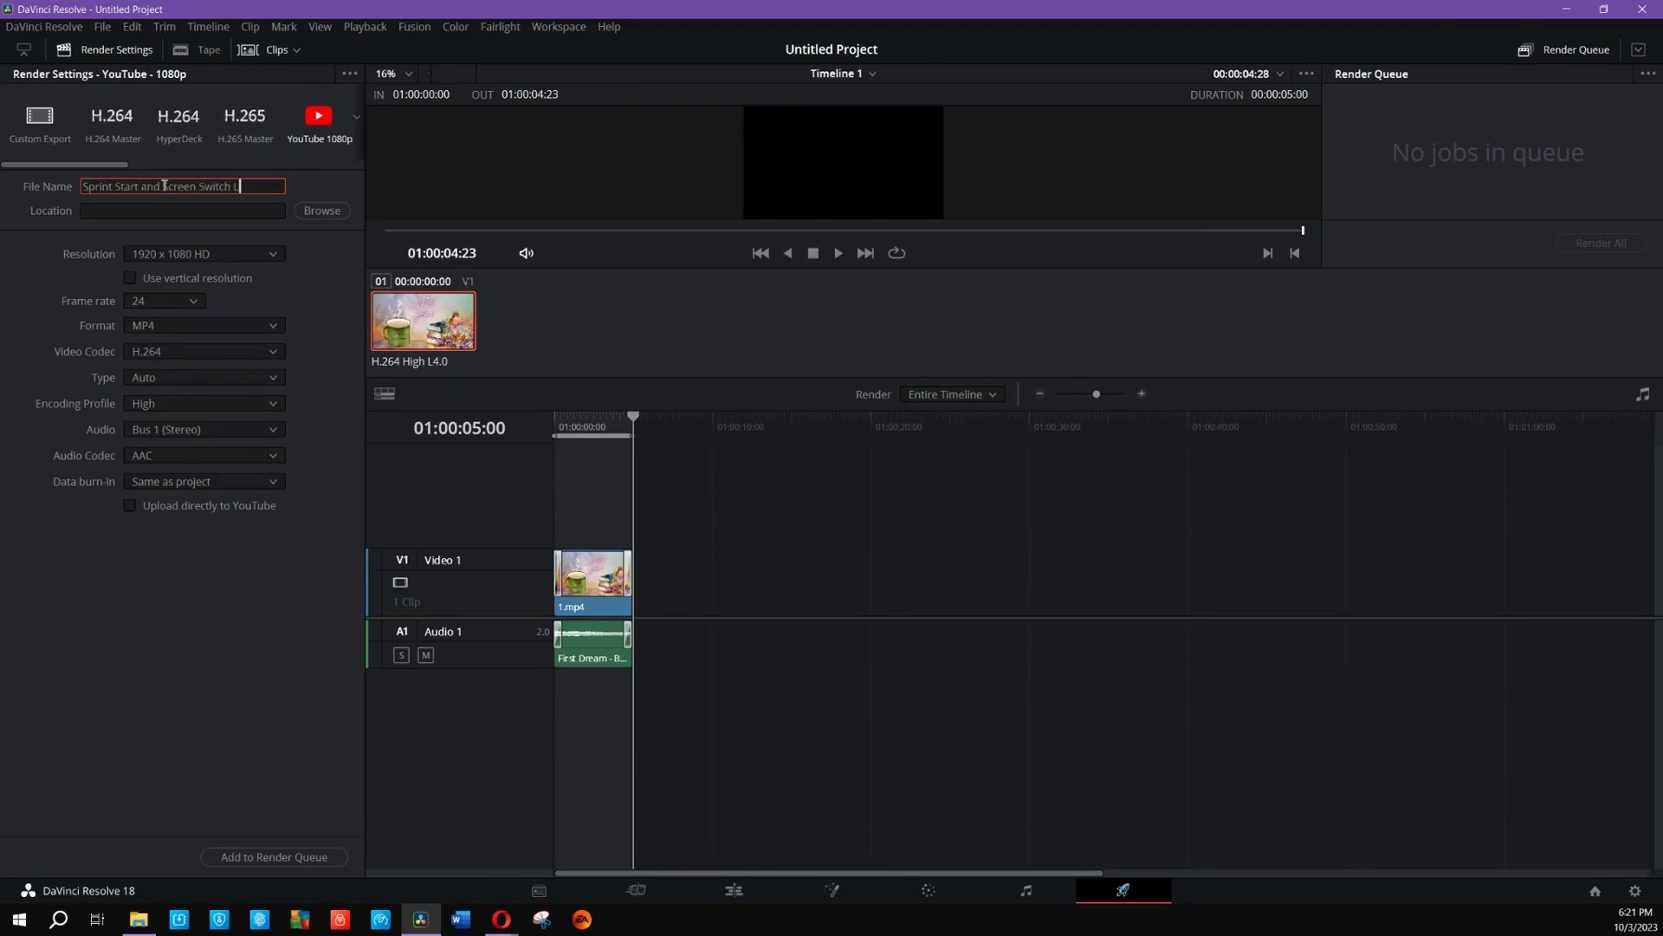
text(Lets Jam)
Step: Set the OneDrive Desktop as the render location, then queue and render the job
click(319, 211)
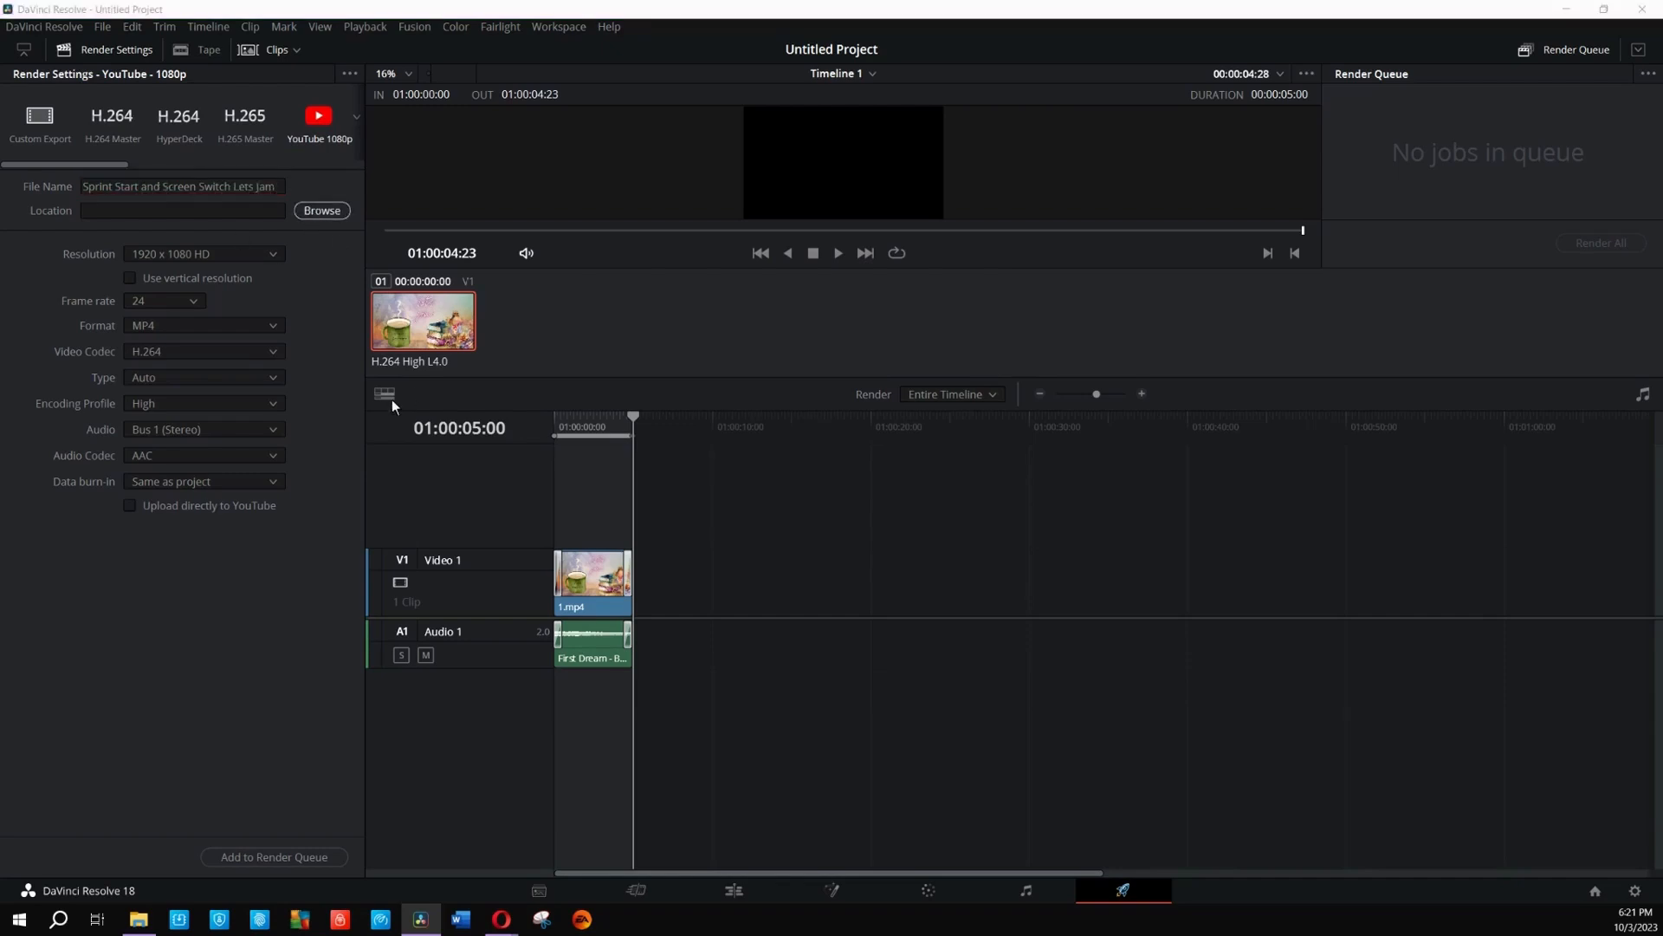
click(68, 156)
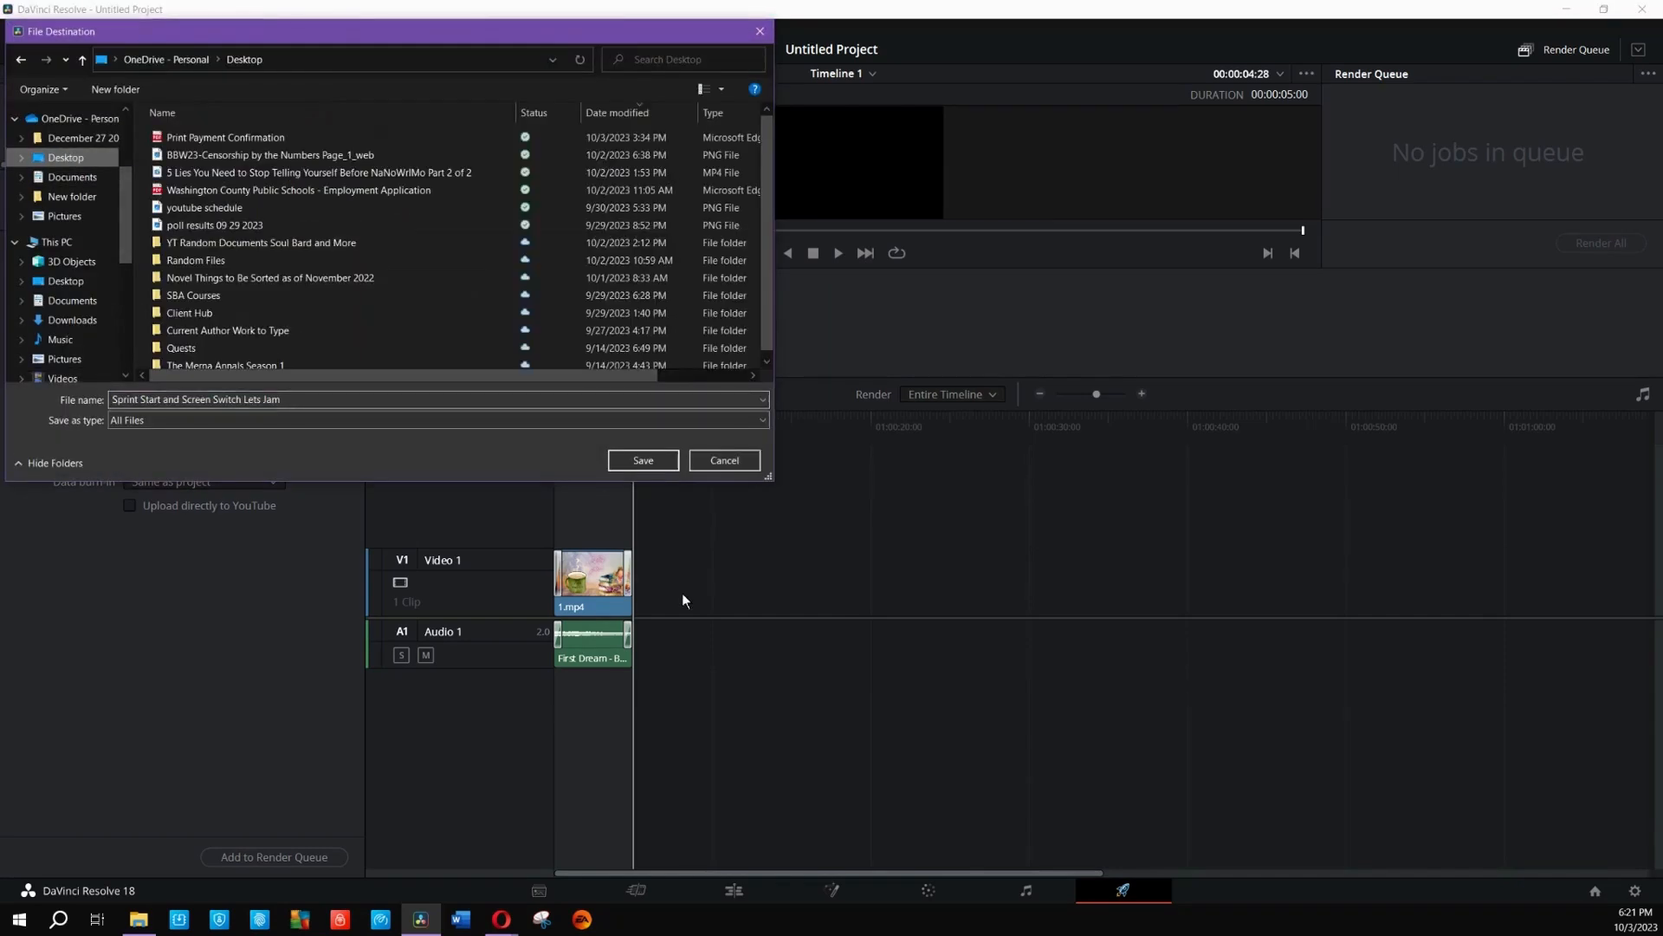
click(643, 460)
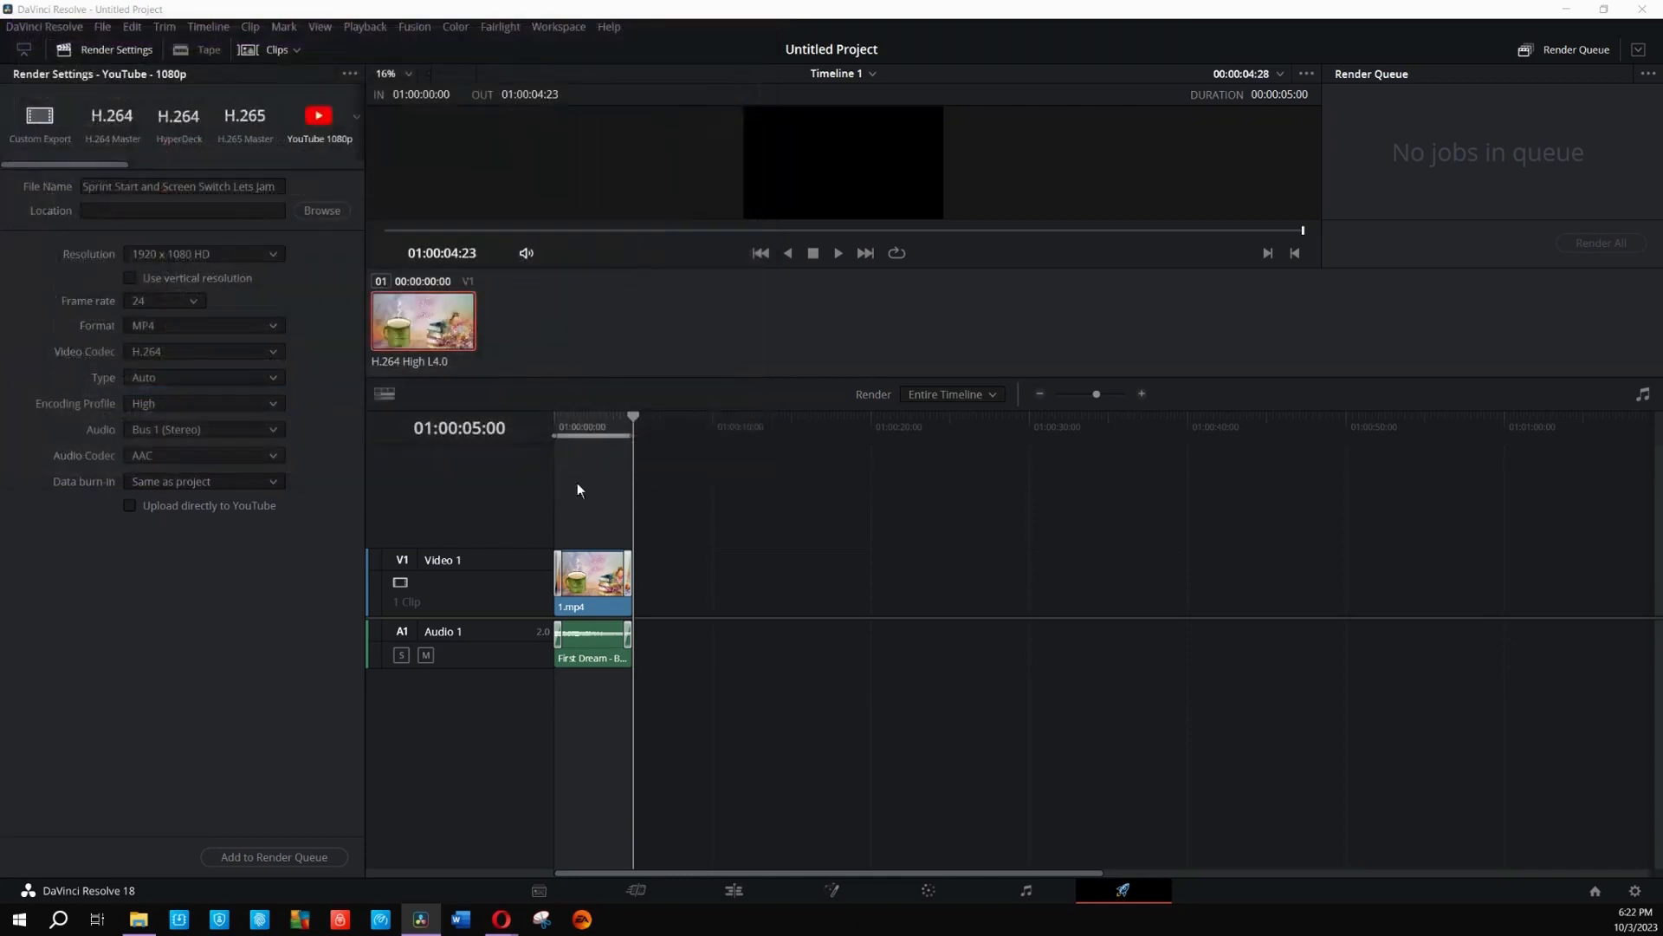
click(315, 857)
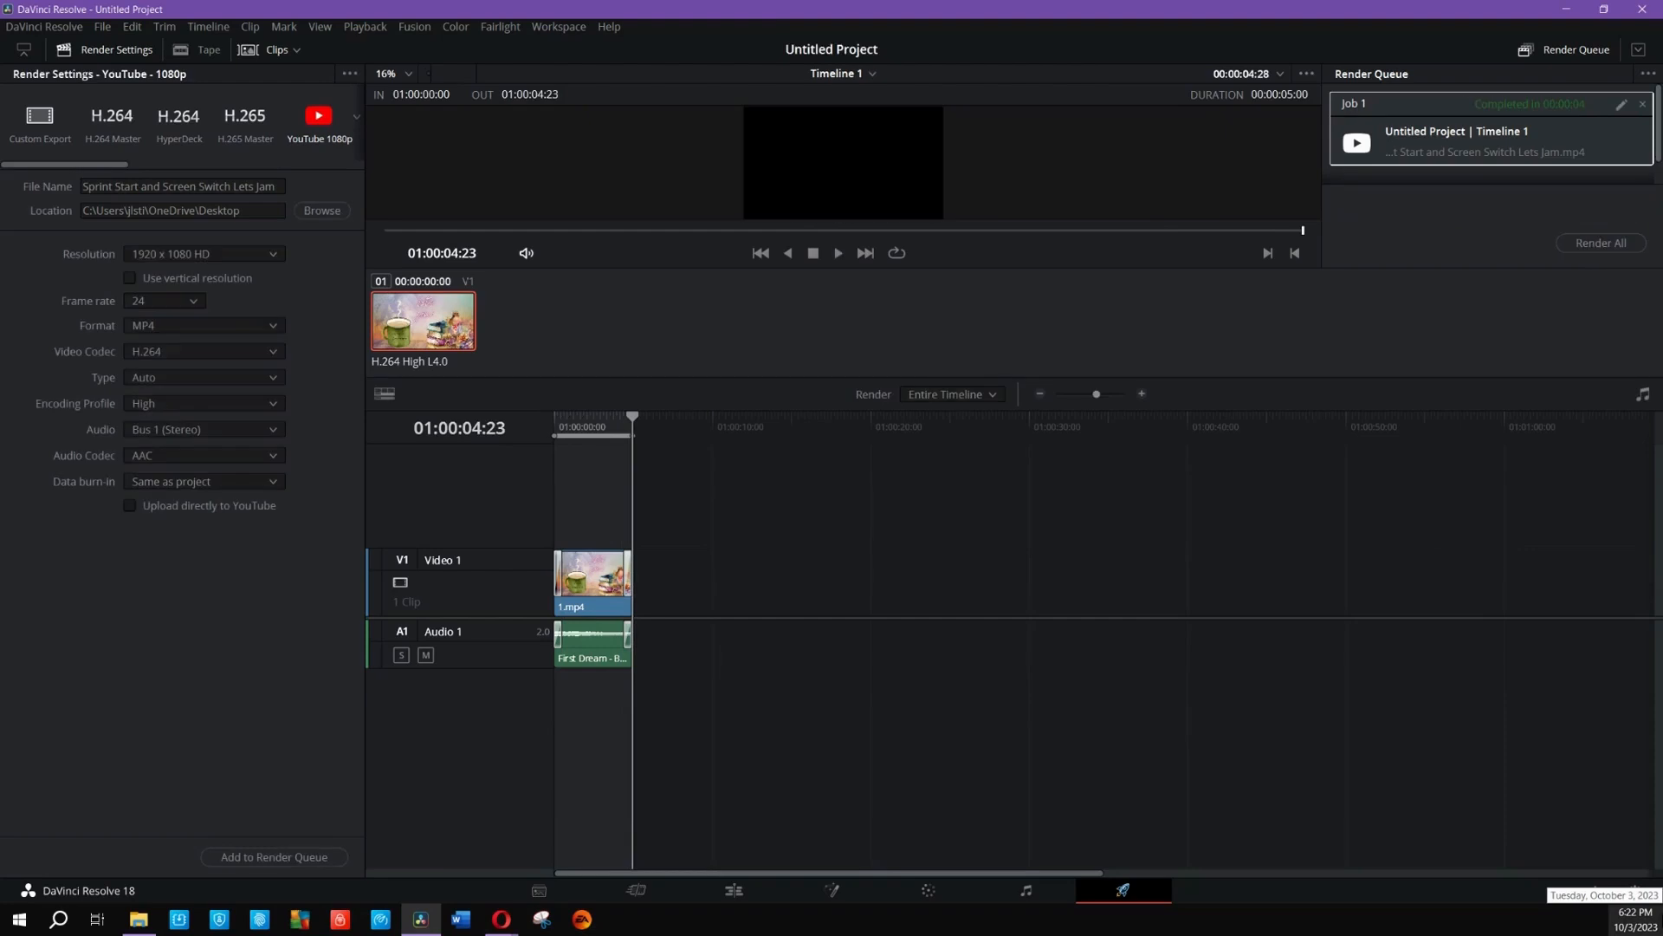
Step: Return to the edit timeline and replace 1.mp4 with 2.mp4 at the start of the Video 1 track
click(724, 887)
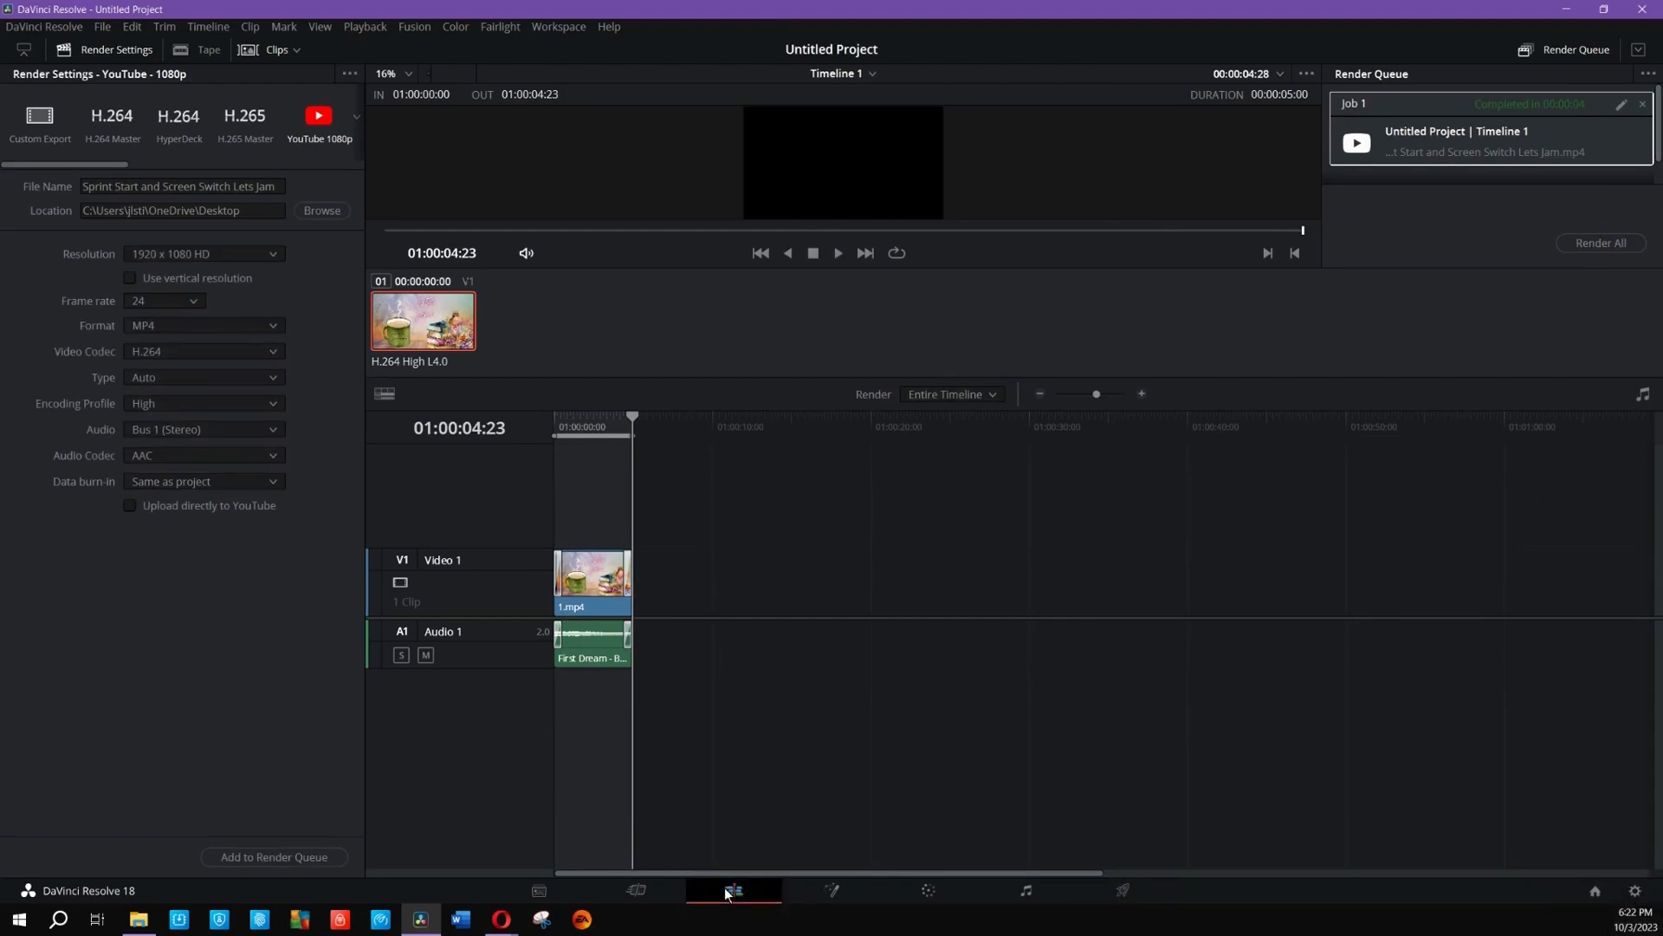
drag(196, 126, 665, 677)
click(922, 702)
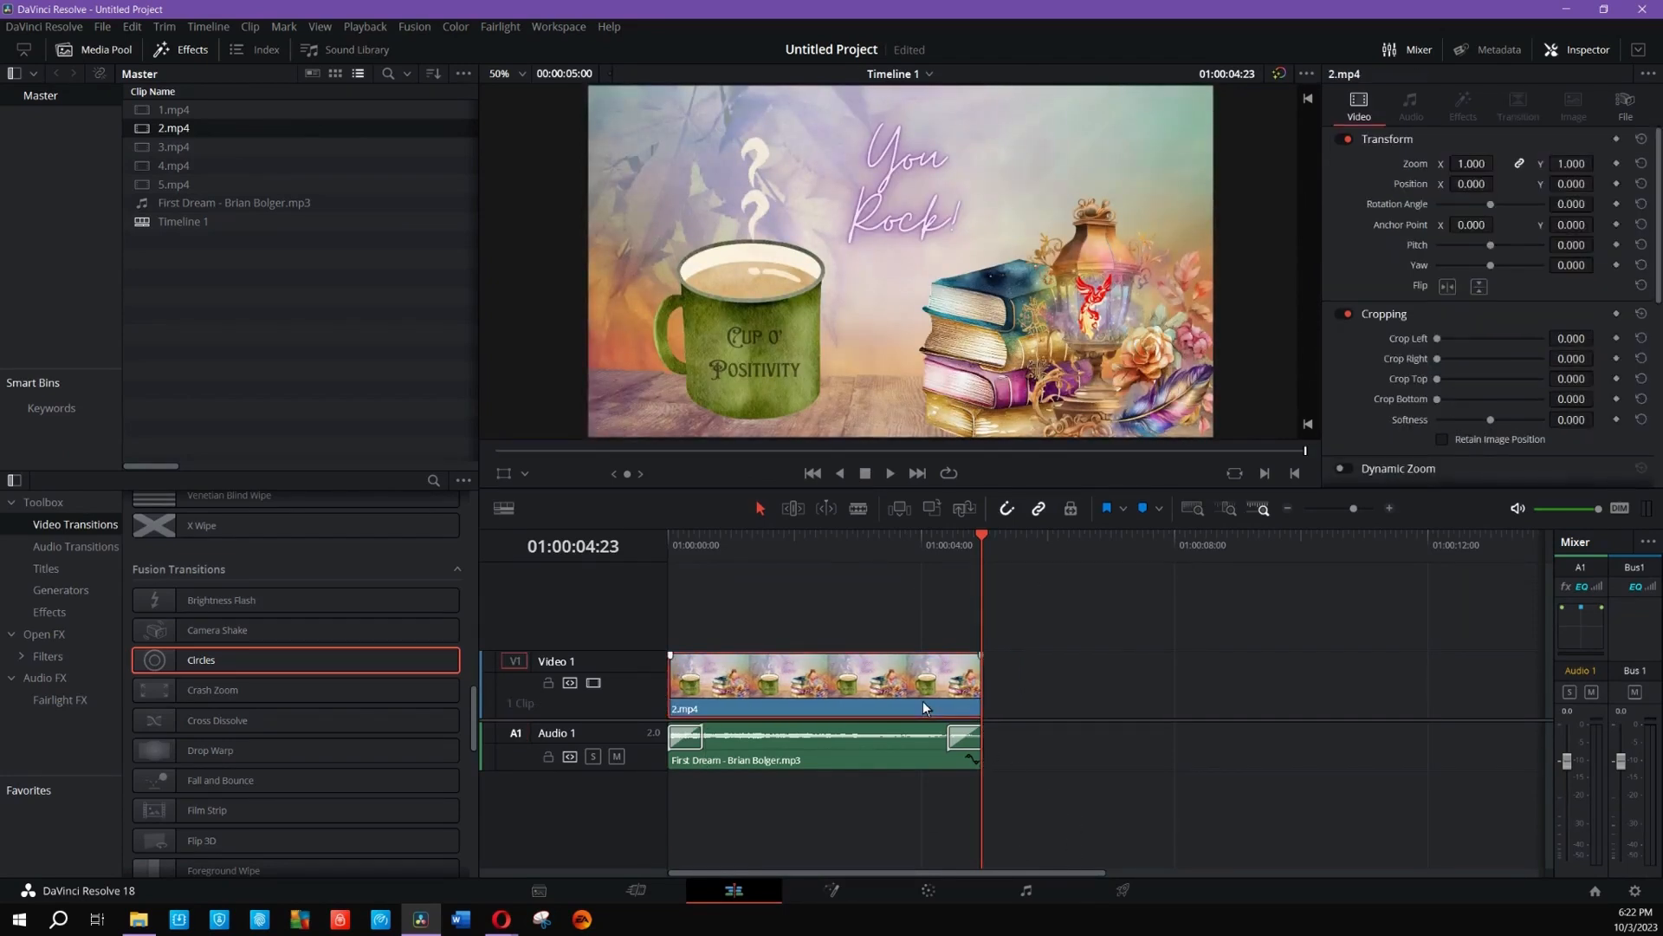
Step: Add Circles transitions to both ends of 2.mp4 and shorten each to 14 frames
right_click(255, 658)
click(361, 710)
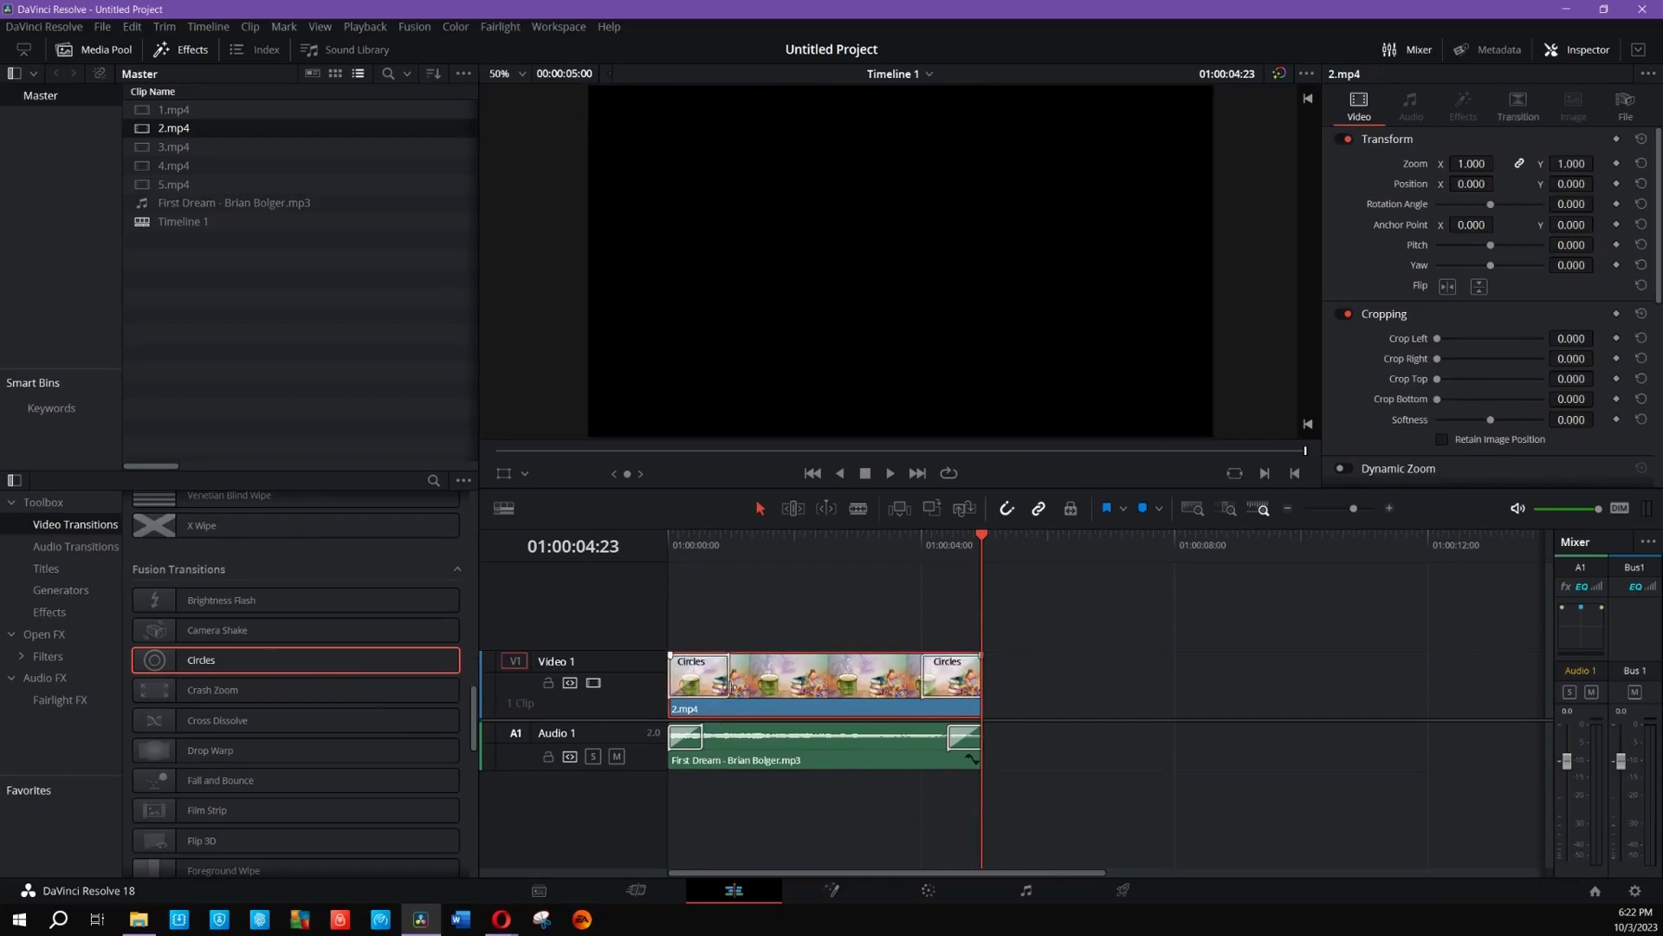
drag(730, 687, 703, 687)
drag(925, 688, 948, 688)
click(813, 539)
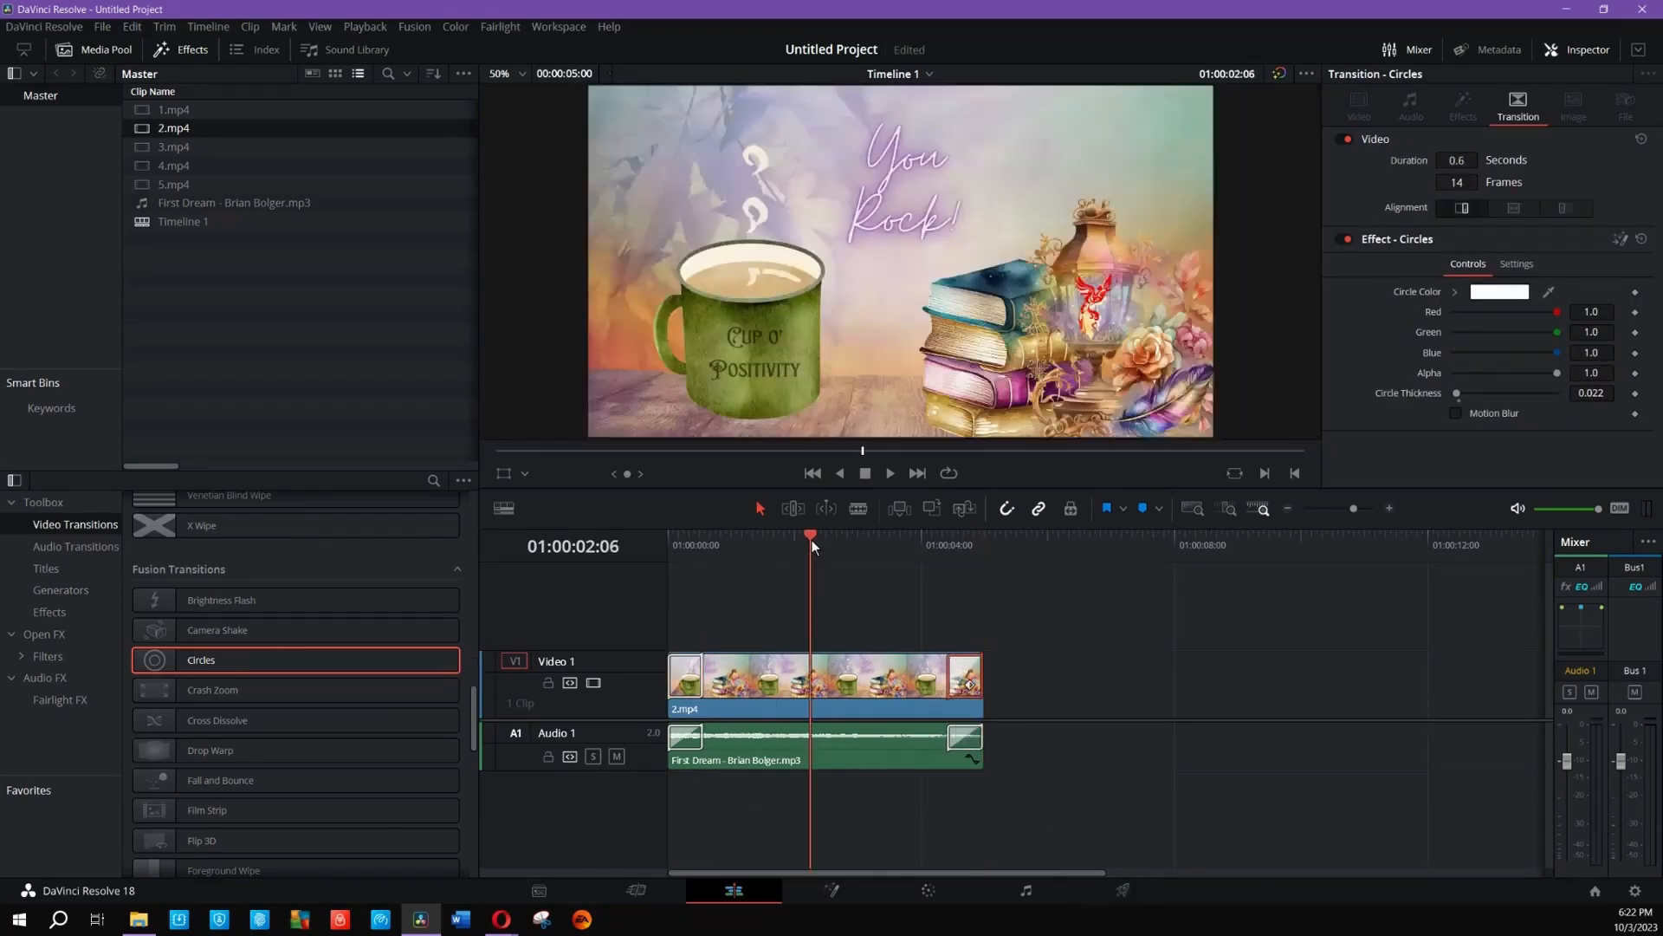
Step: Set the render file name for the 2.mp4 timeline to Celebrate You Rock
click(1122, 891)
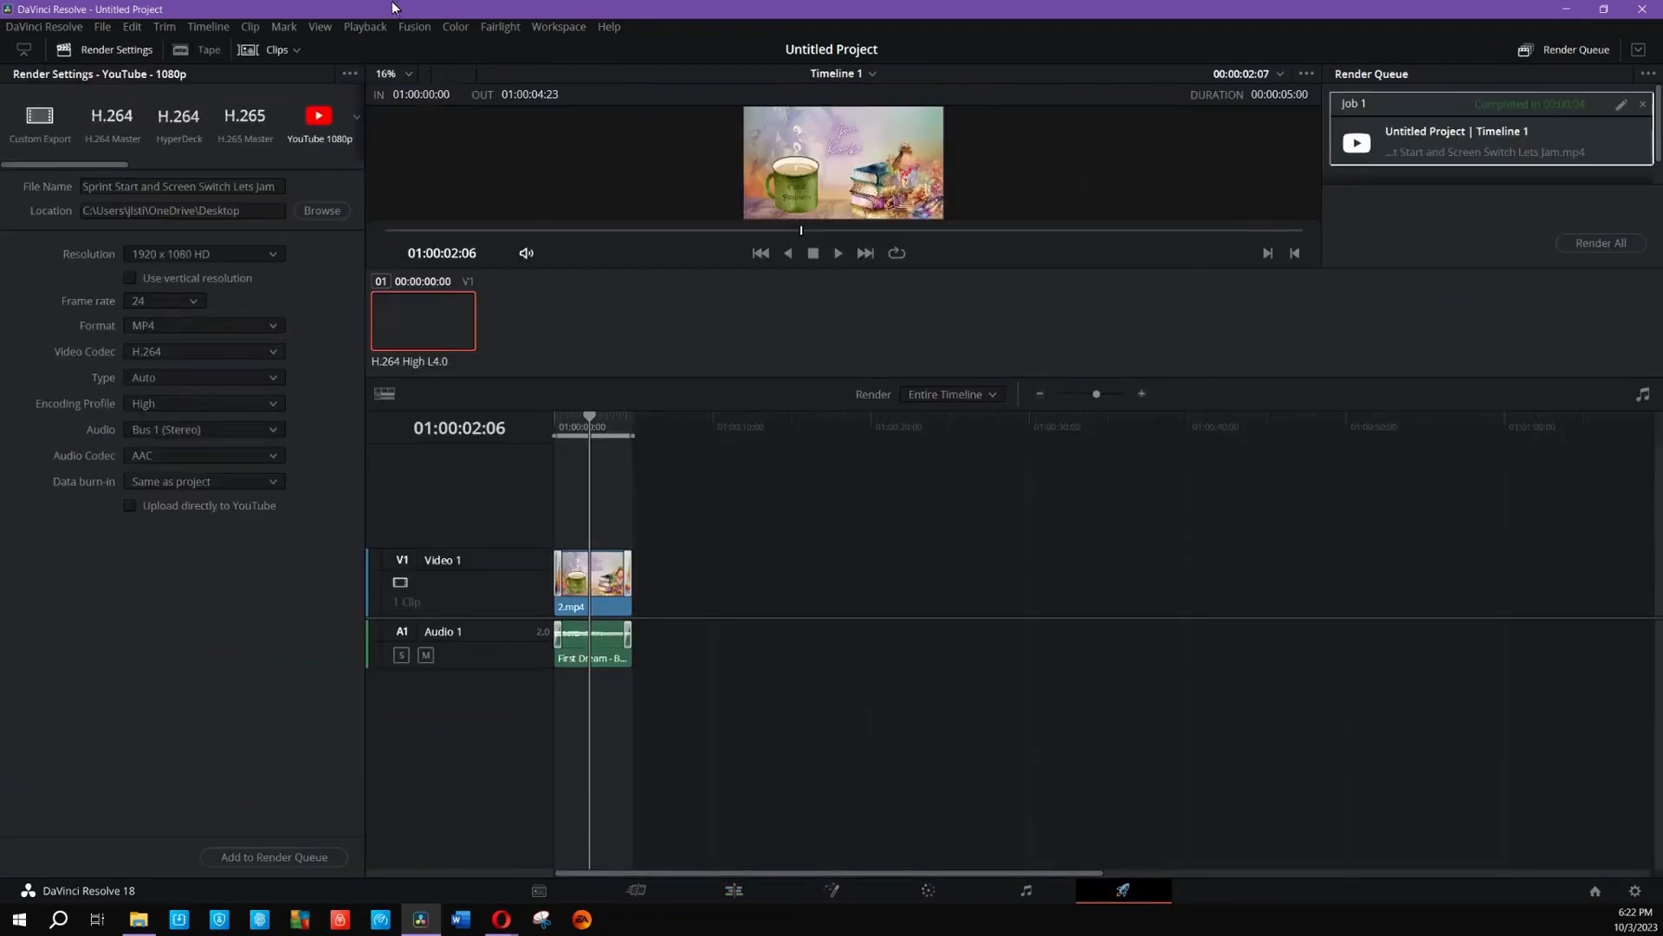
click(198, 188)
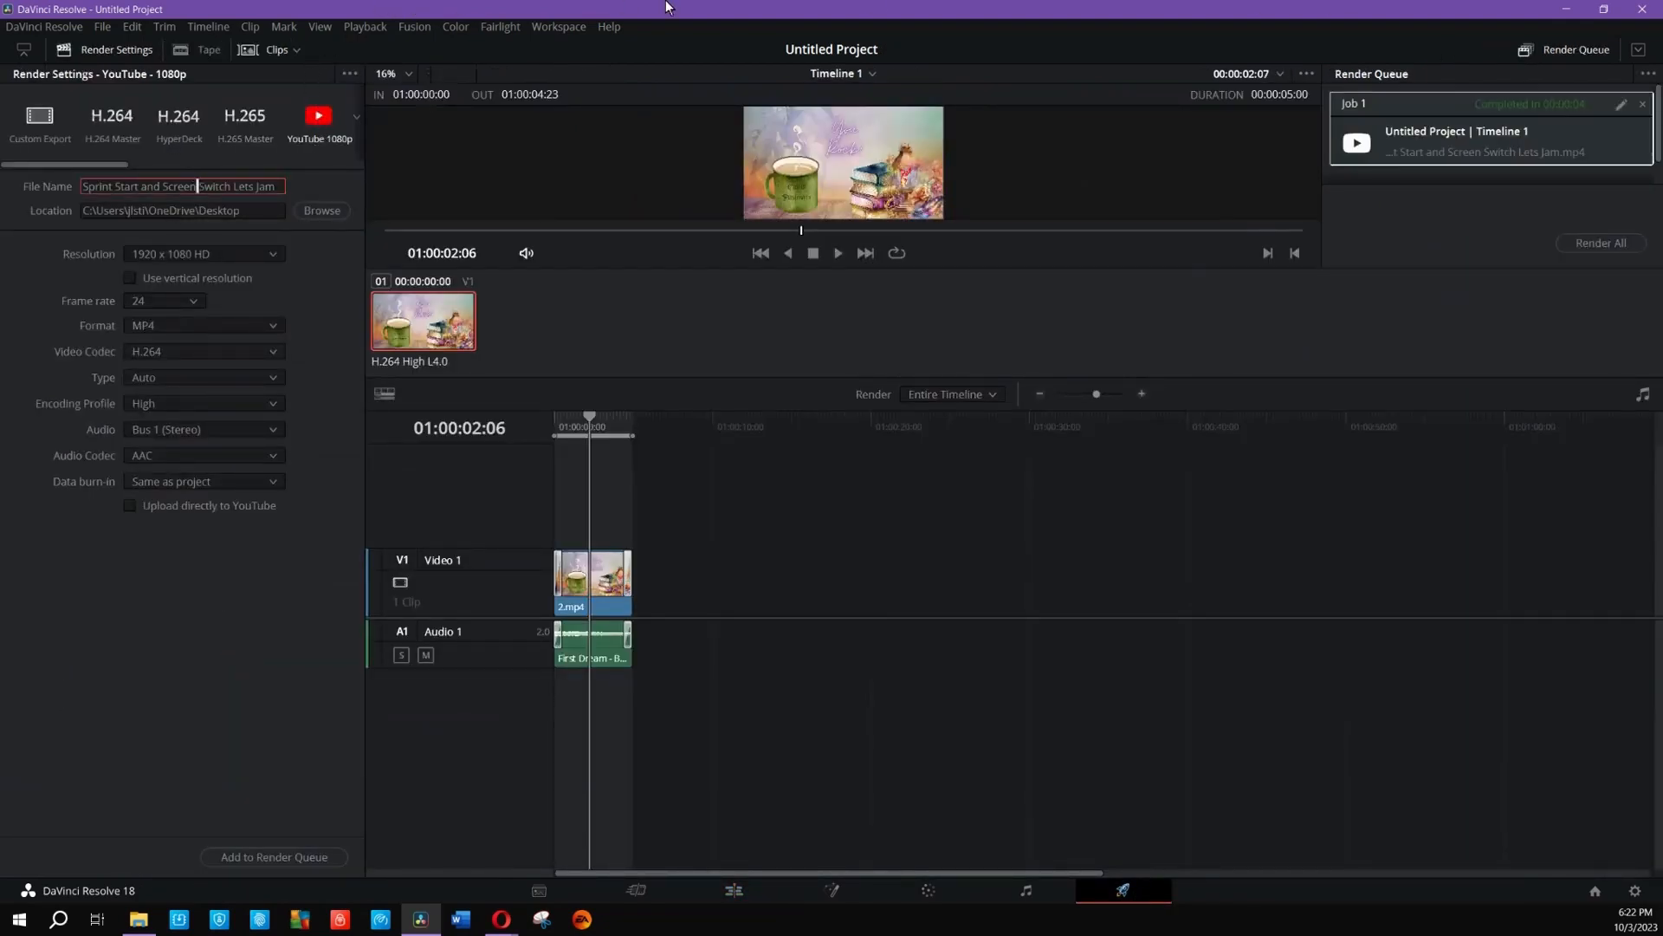
key(ctrl+a)
text(Celebrate You Rock)
Step: Save the Celebrate You Rock render to the Desktop and add it to the render queue
click(341, 215)
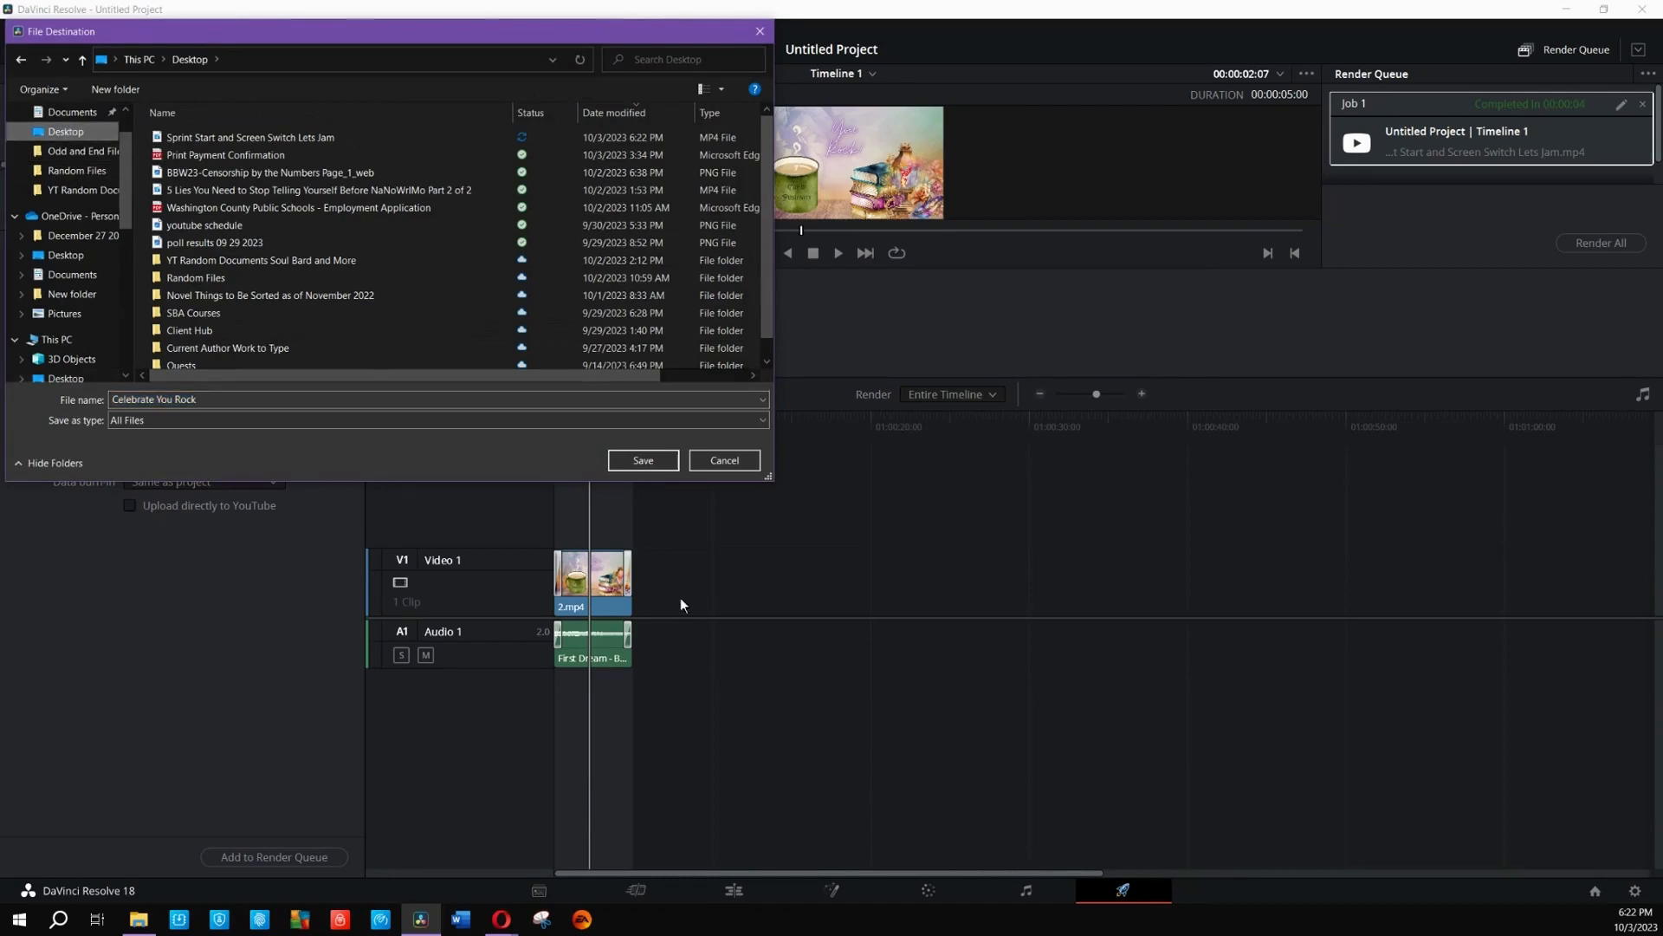
click(643, 460)
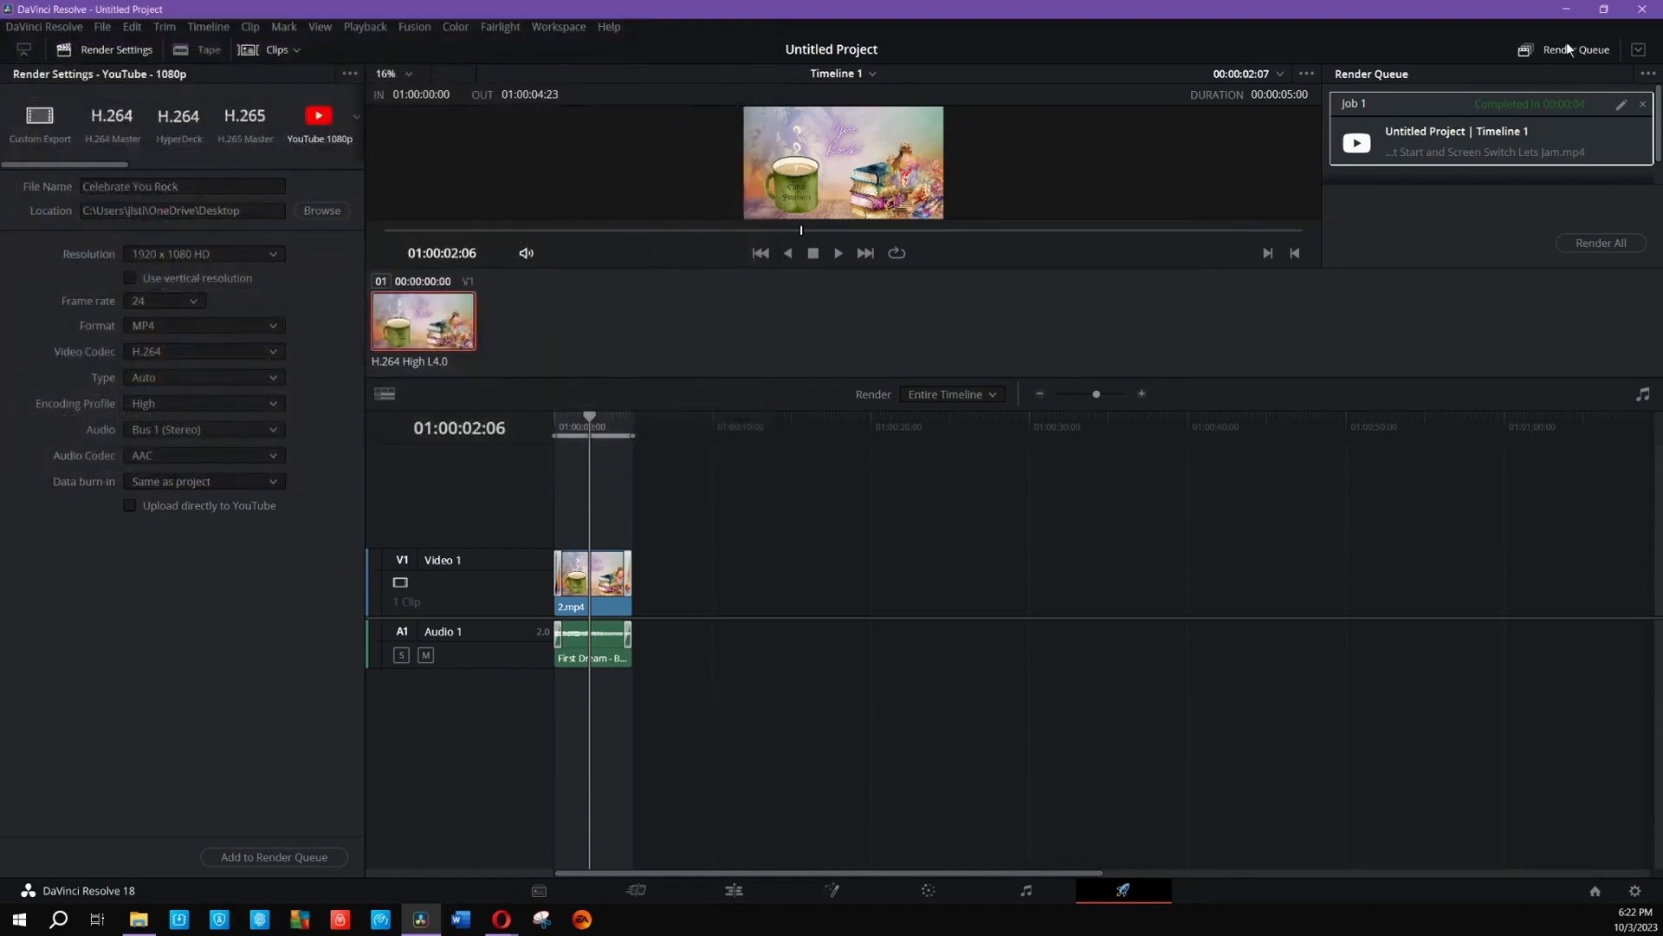
click(295, 856)
Step: Remove the completed Sprint Start and Screen Switch Lets Jam job from the render queue and enlarge the queue area
scroll(1566, 151, up, 2)
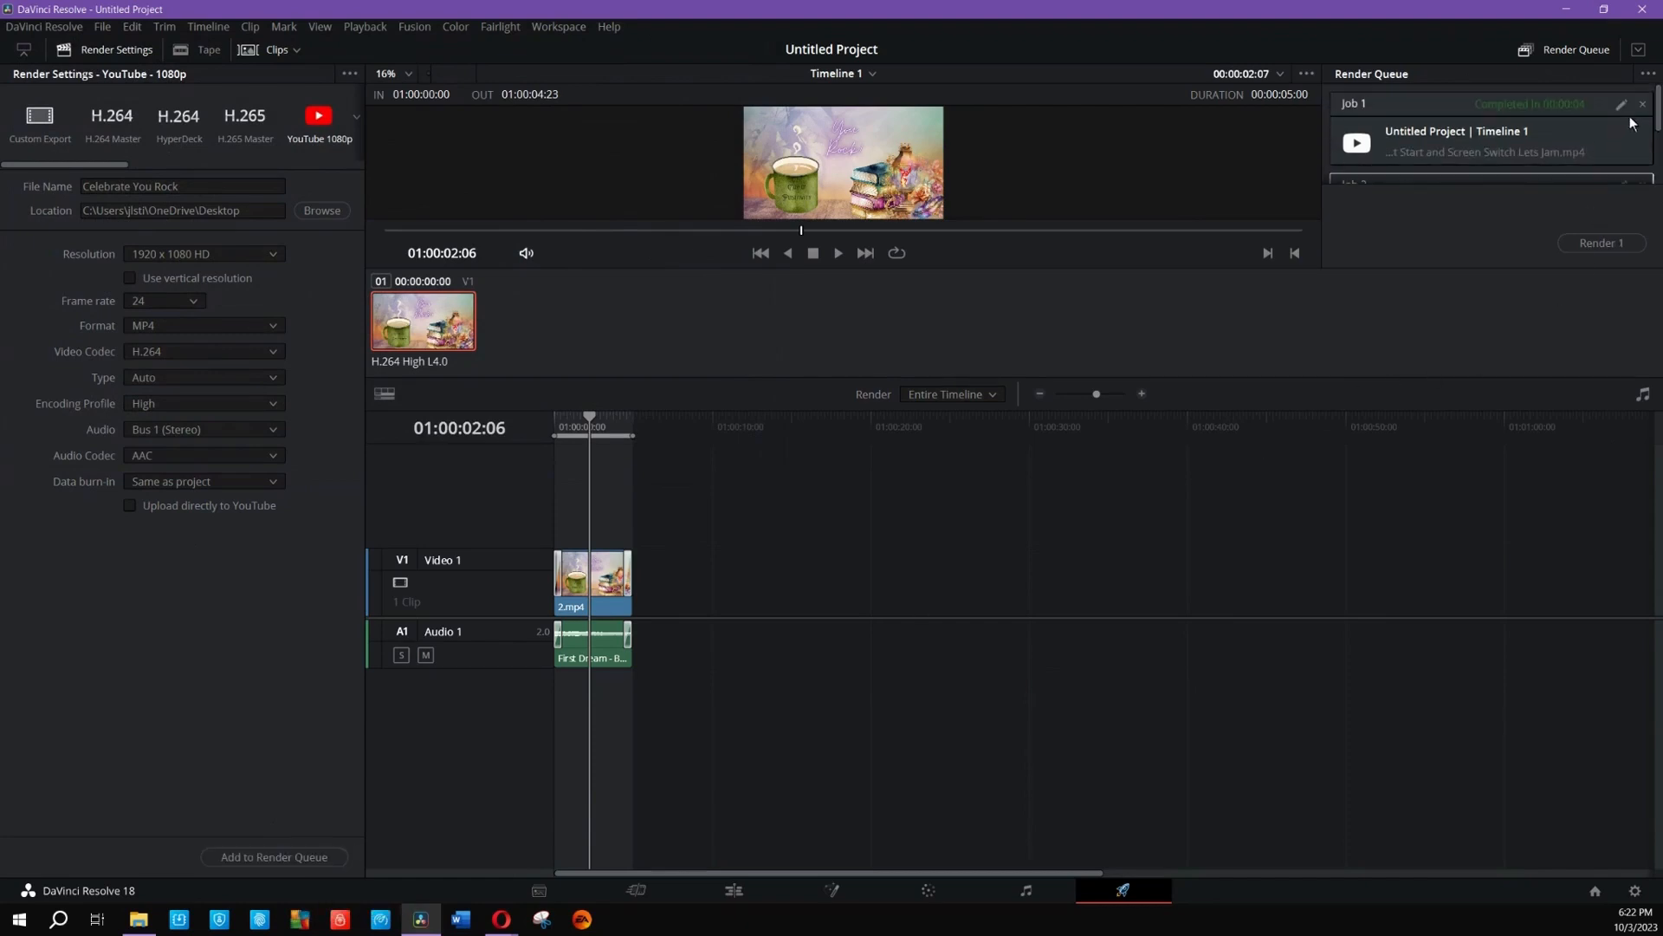
click(1642, 104)
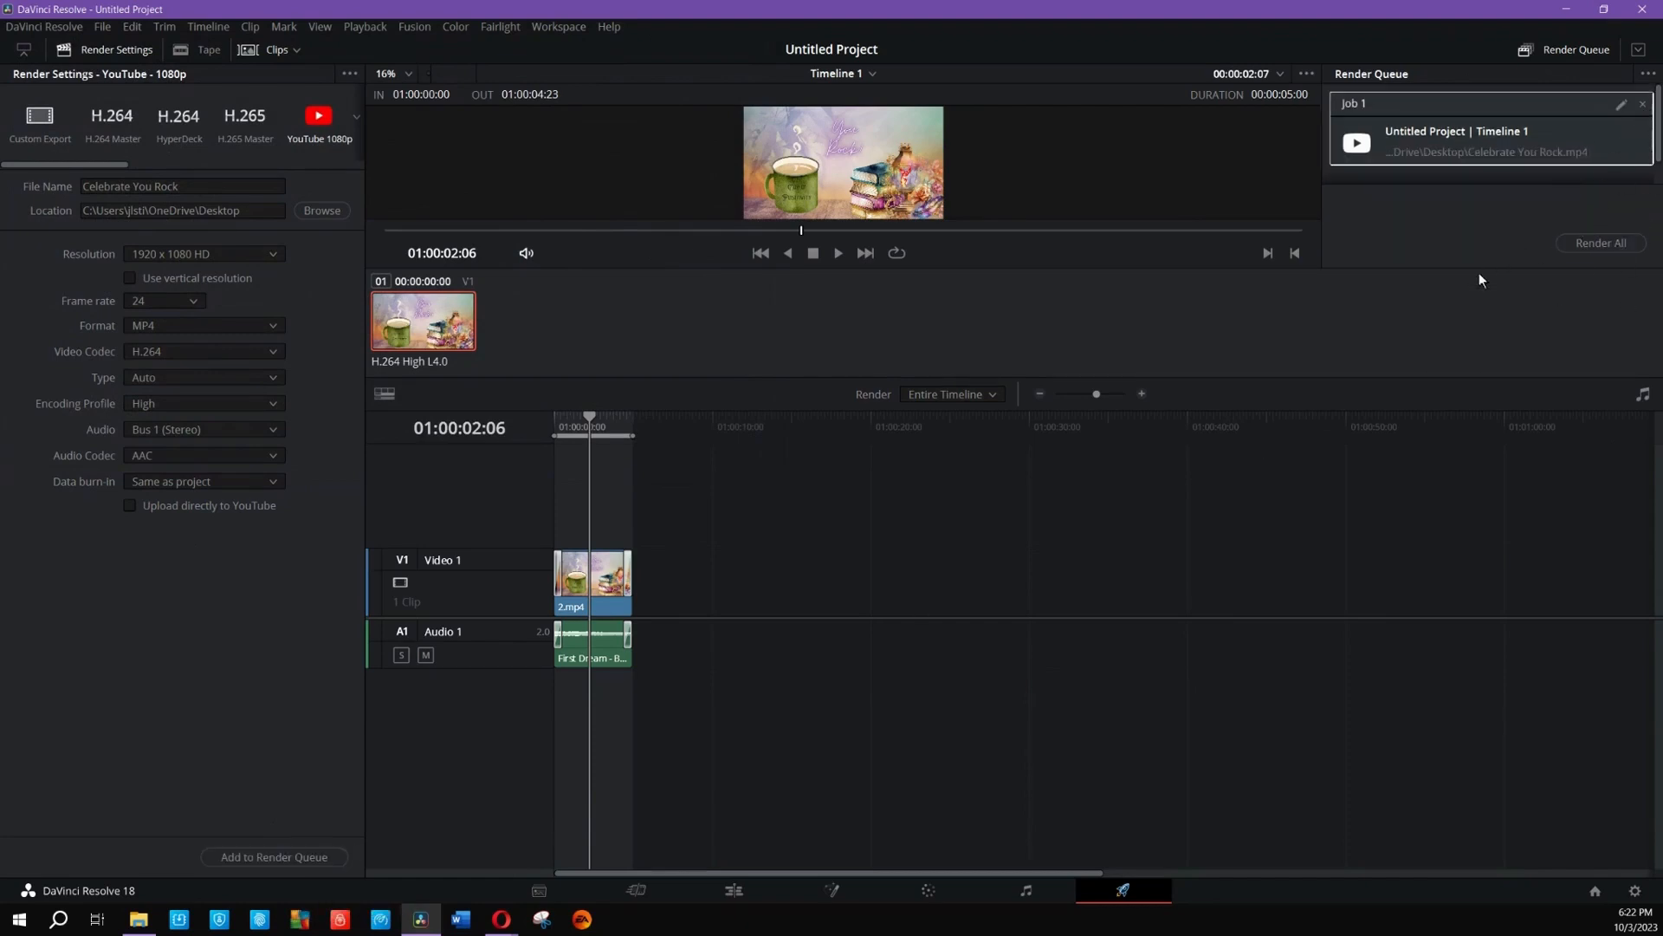
drag(1479, 269, 1485, 551)
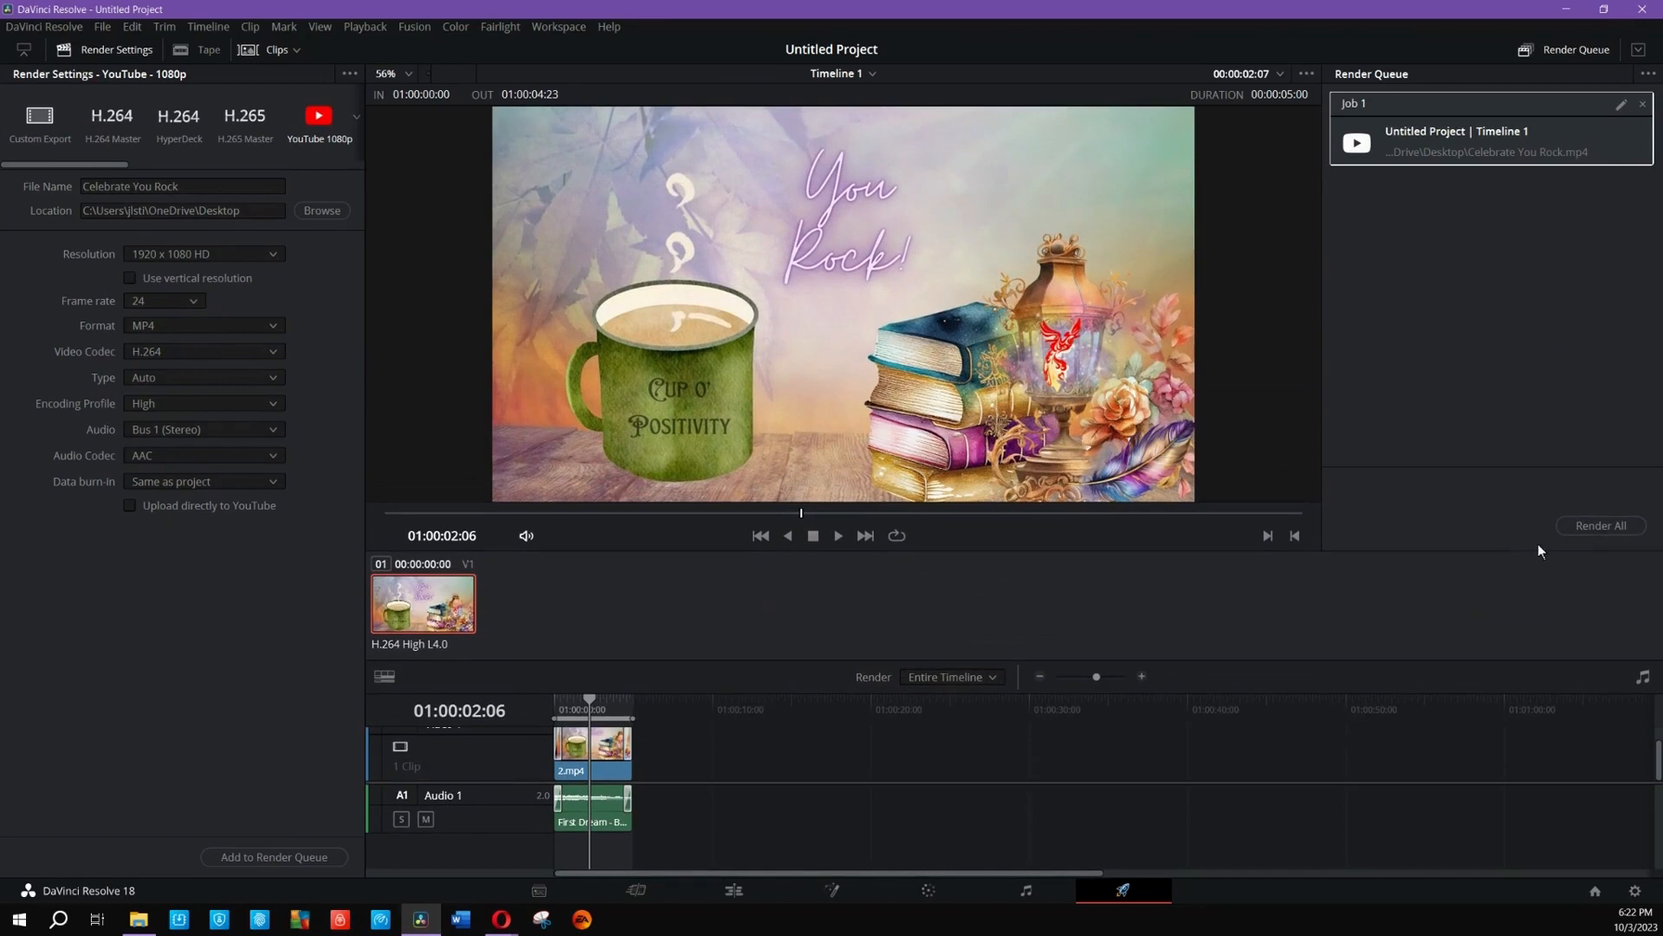
Step: Render the queued Celebrate You Rock job and replace 2.mp4 on the Video 1 track with 3.mp4
click(1592, 526)
click(733, 891)
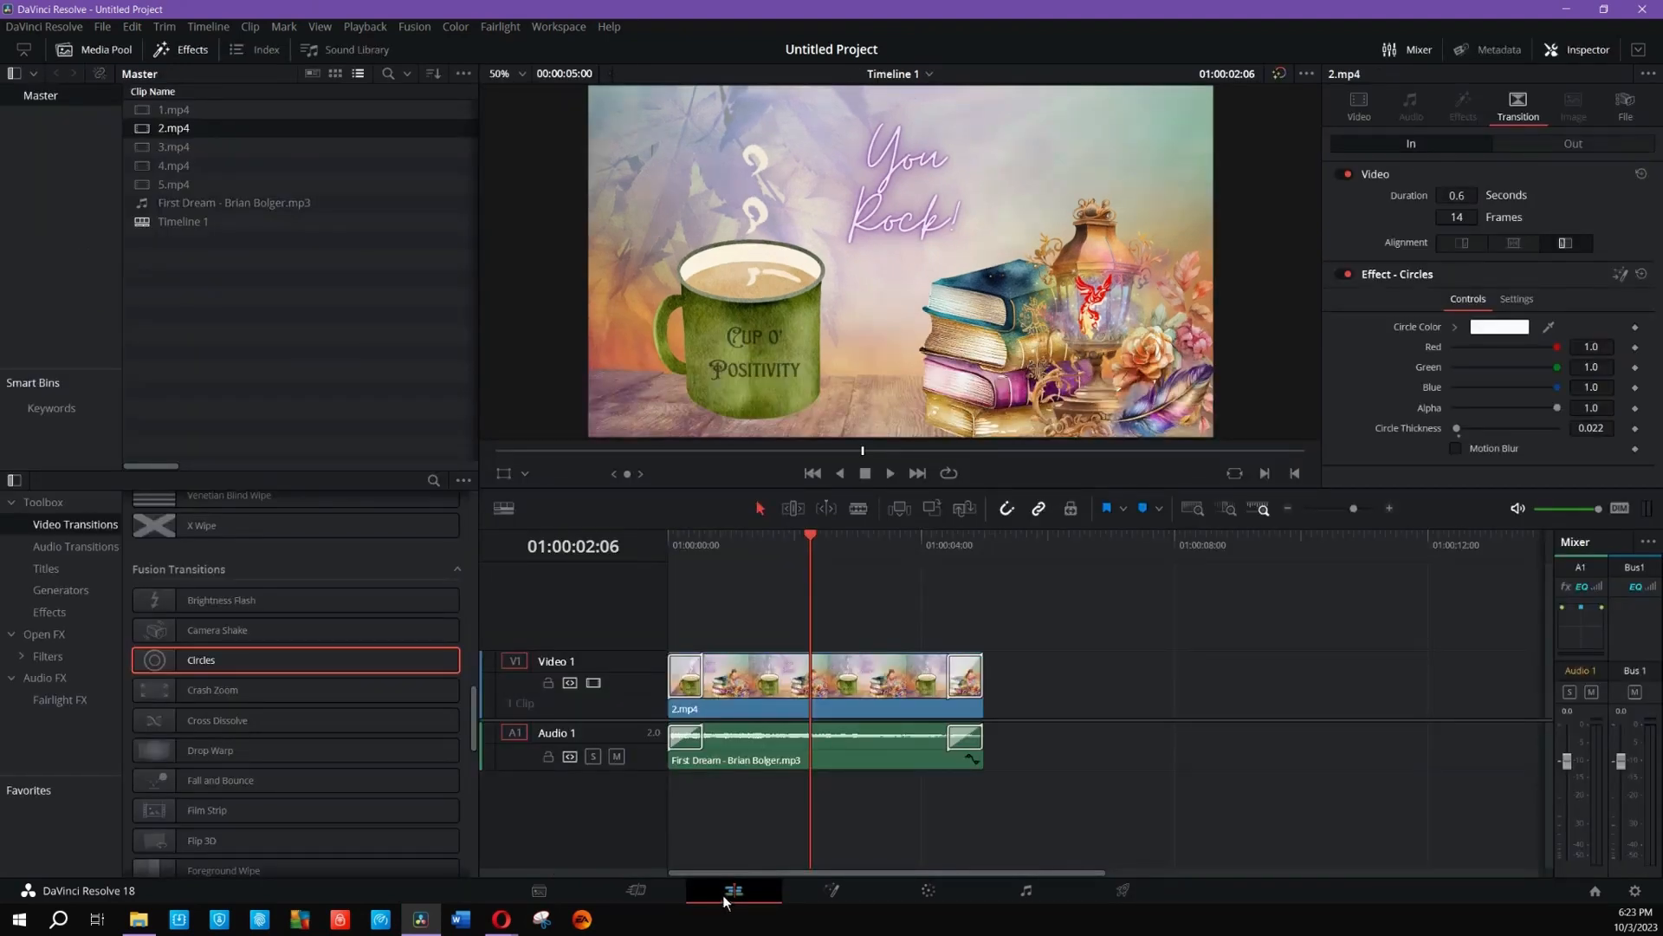
drag(167, 147, 700, 682)
Step: Add Circles transitions to both ends of 3.mp4 and shorten each to 14 frames
click(673, 686)
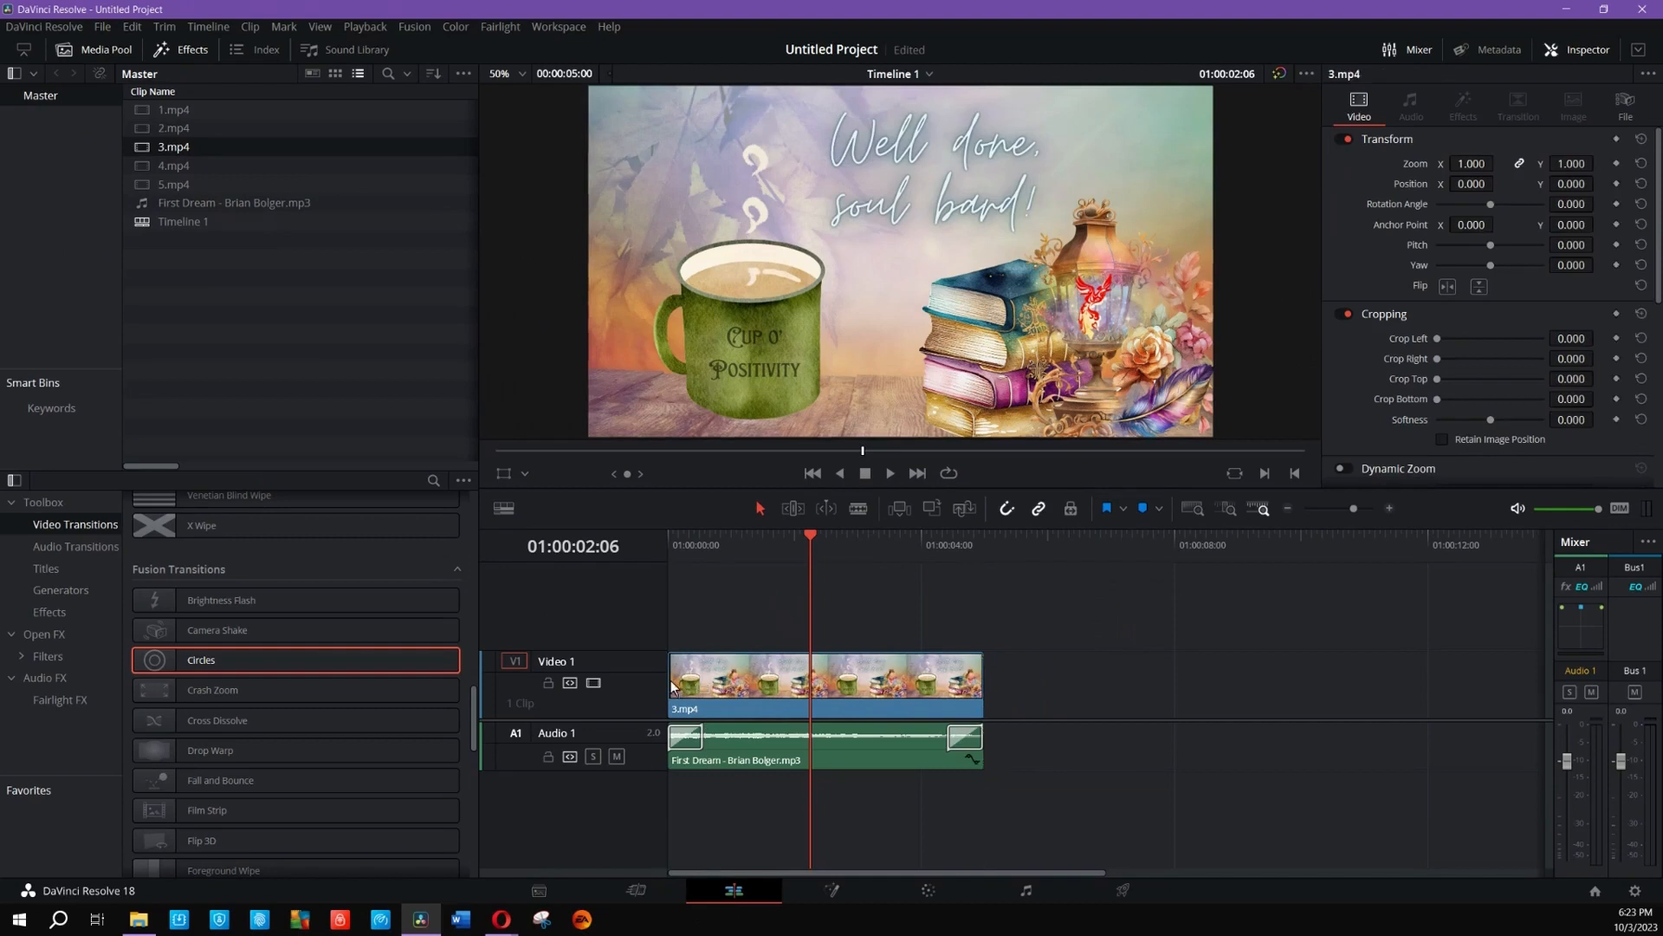
right_click(271, 663)
click(373, 668)
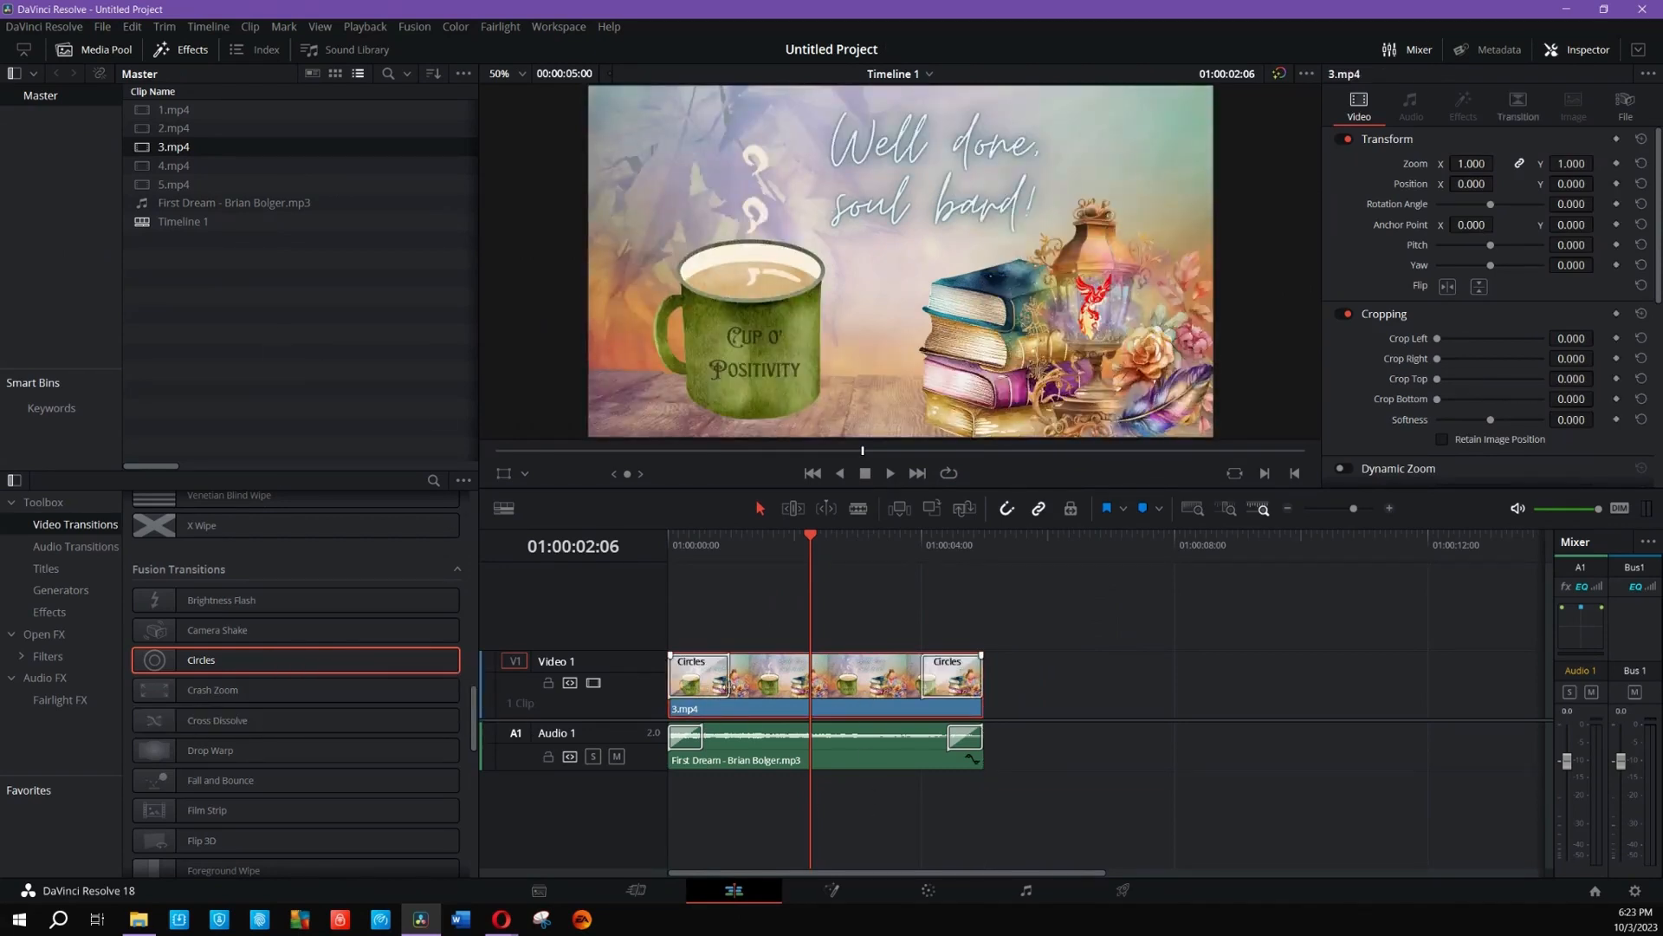
drag(725, 689, 701, 690)
drag(923, 687, 949, 690)
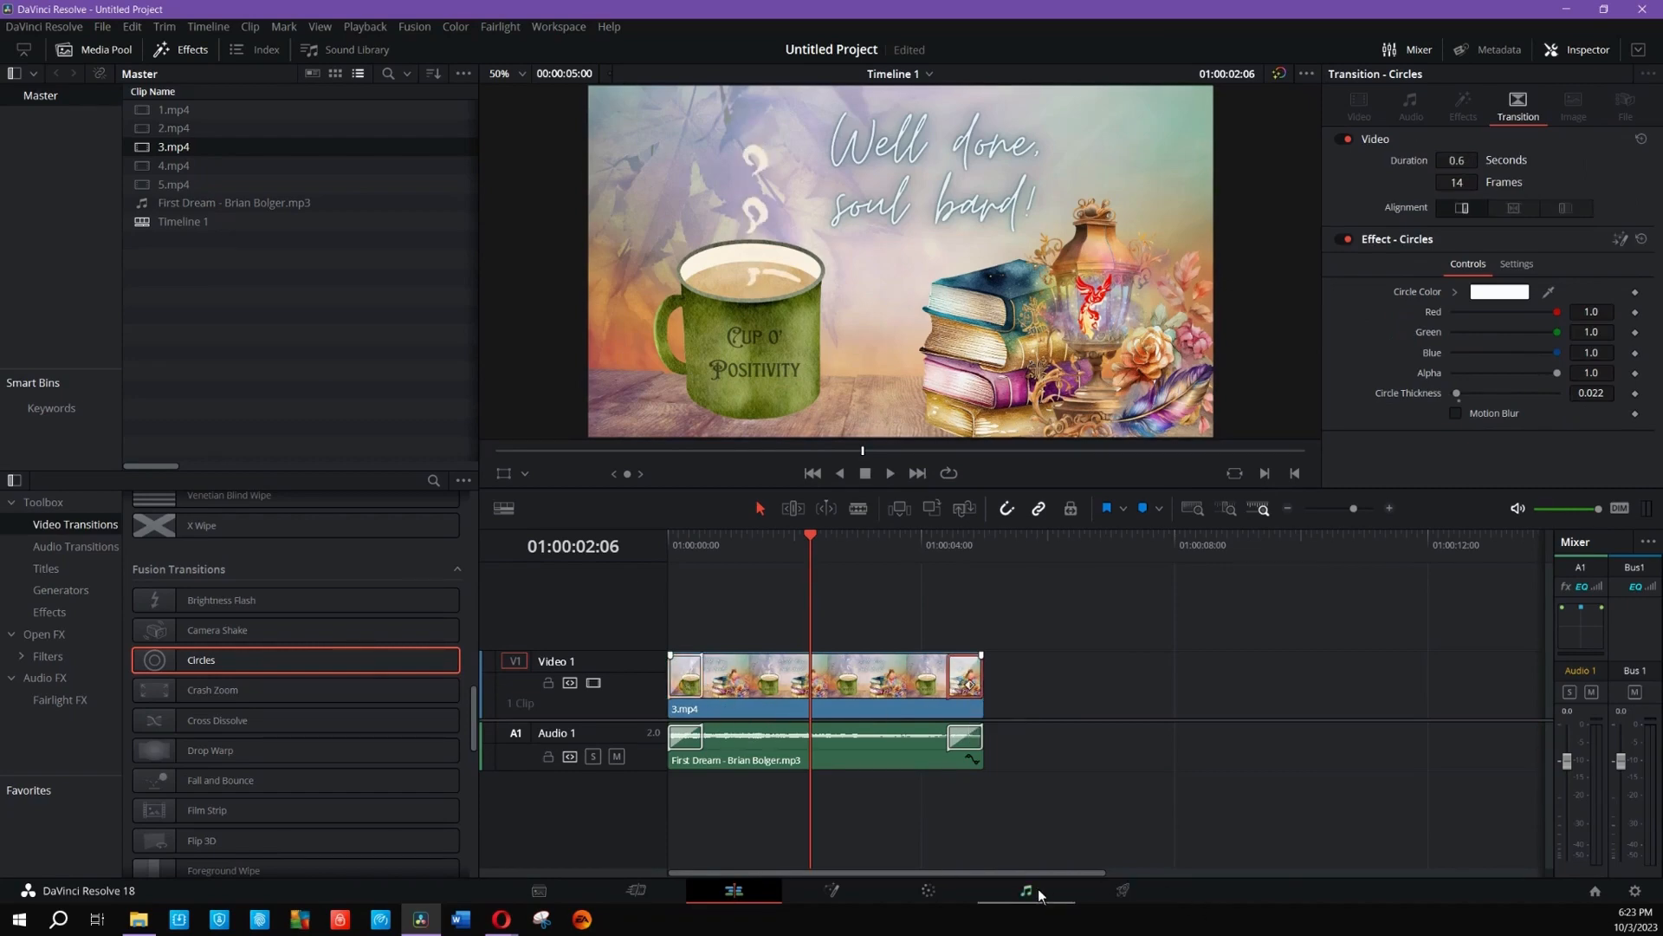
Step: Set the render file name for the 3.mp4 timeline to Celebrate Well Done Soul Bard
click(1120, 890)
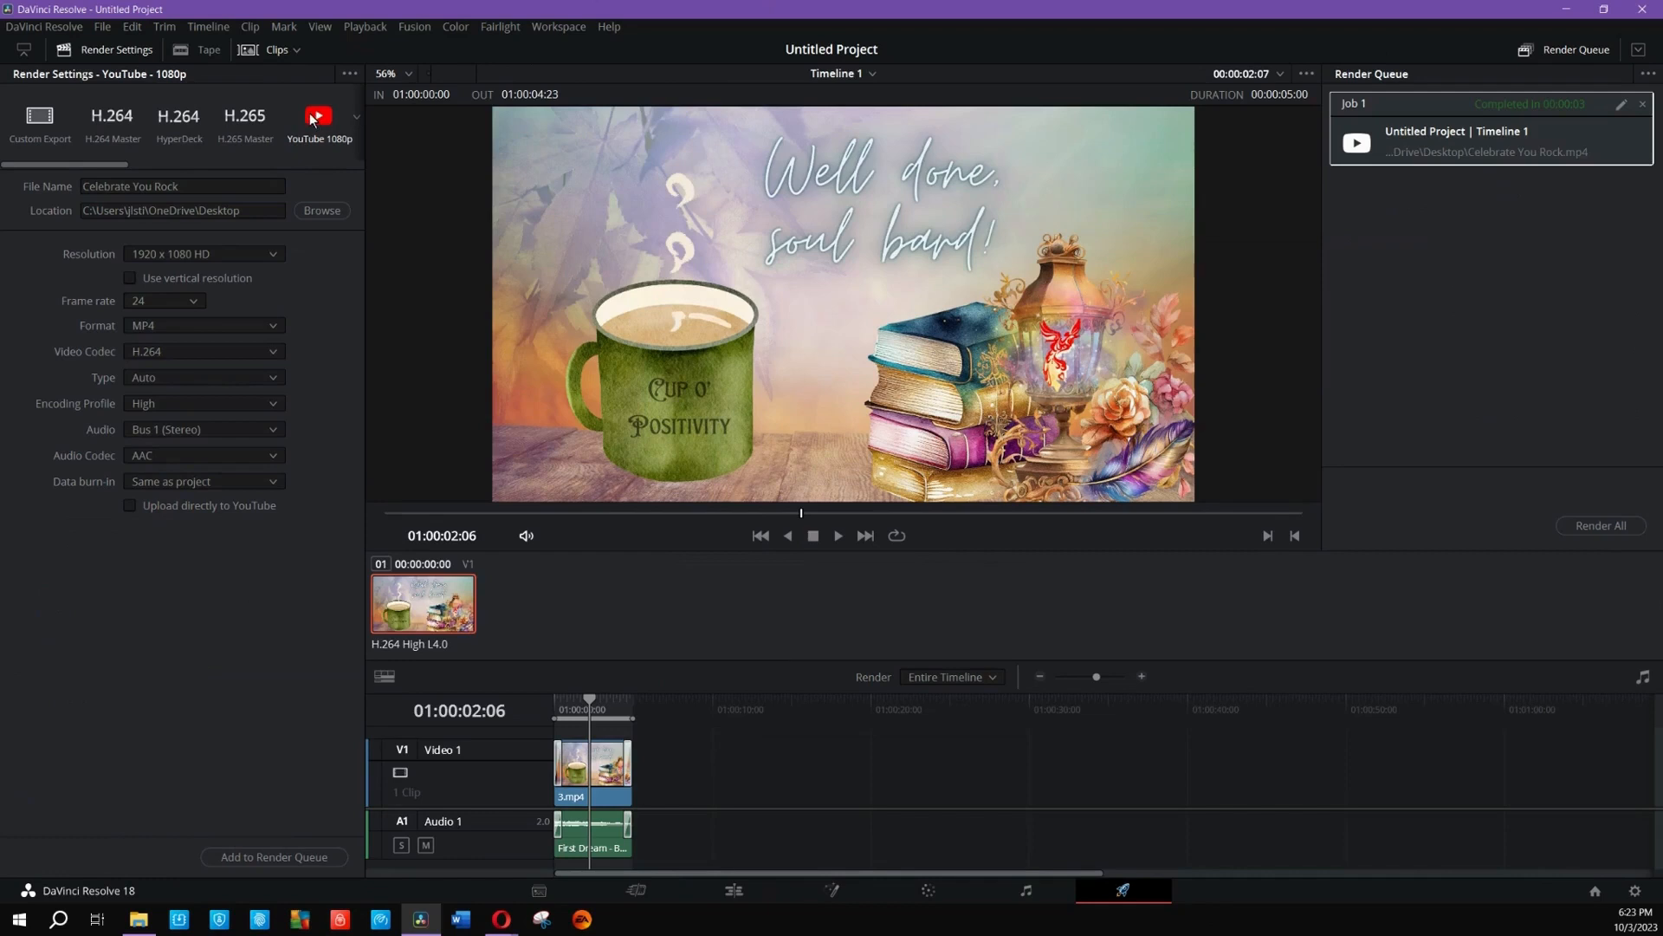
drag(180, 186, 135, 187)
text(Well)
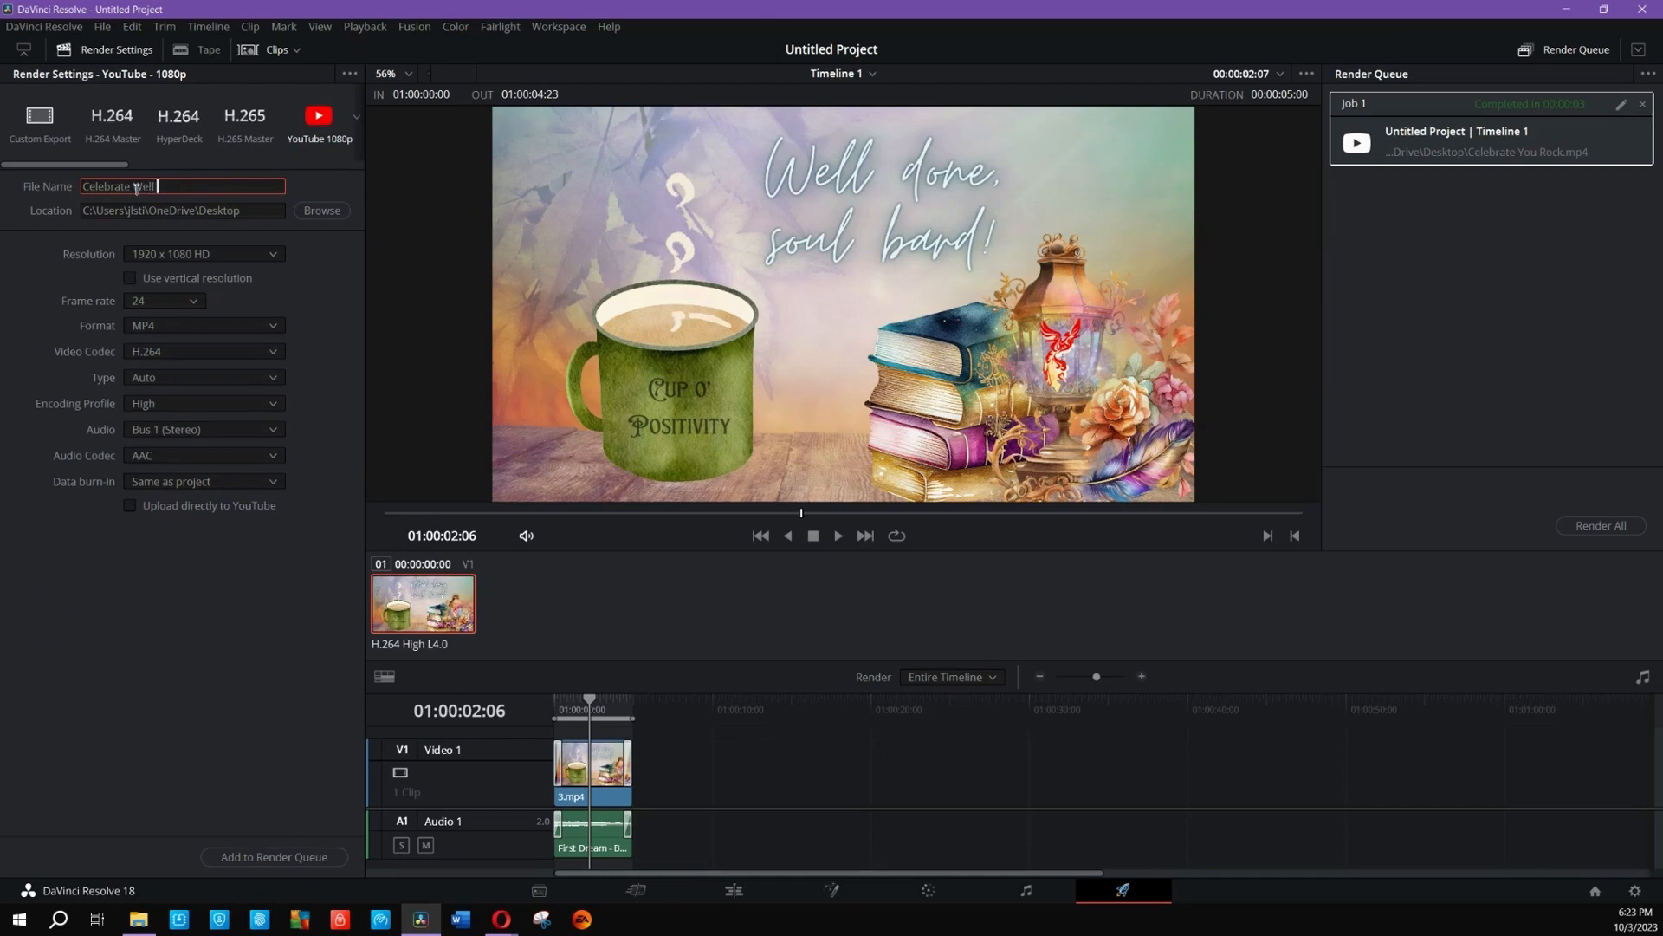
text( Done Soul Bard)
Step: Save the Celebrate Well Done Soul Bard render to the Desktop with the YouTube 1080p preset and add it to the render queue
click(319, 119)
click(318, 210)
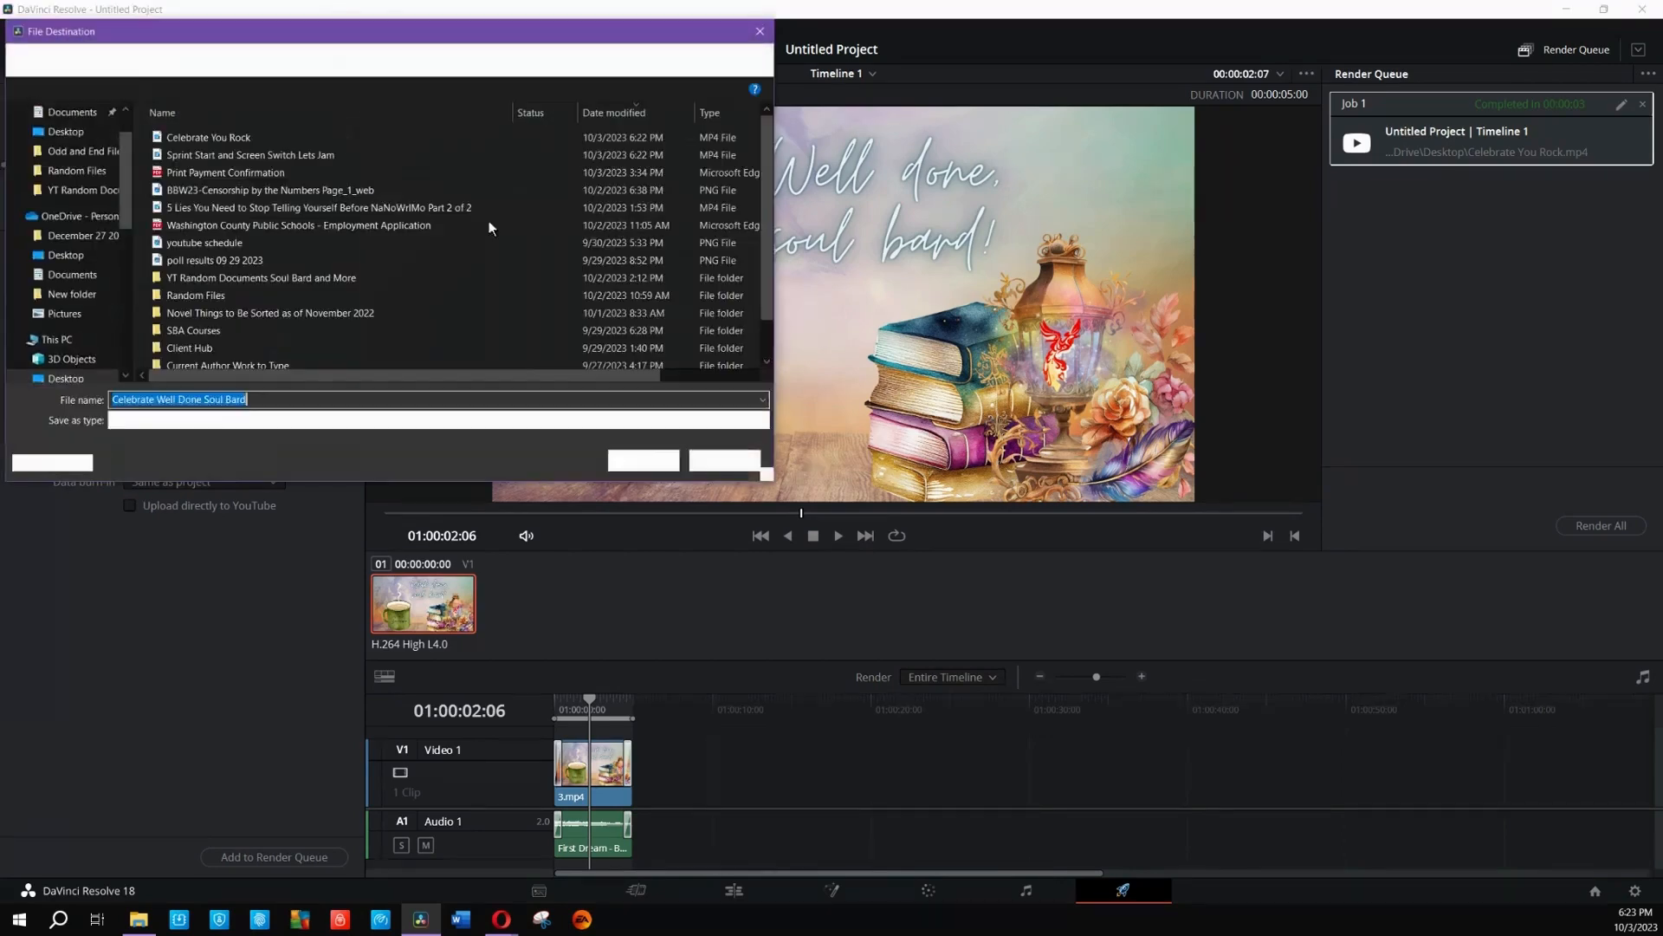
click(65, 131)
click(655, 465)
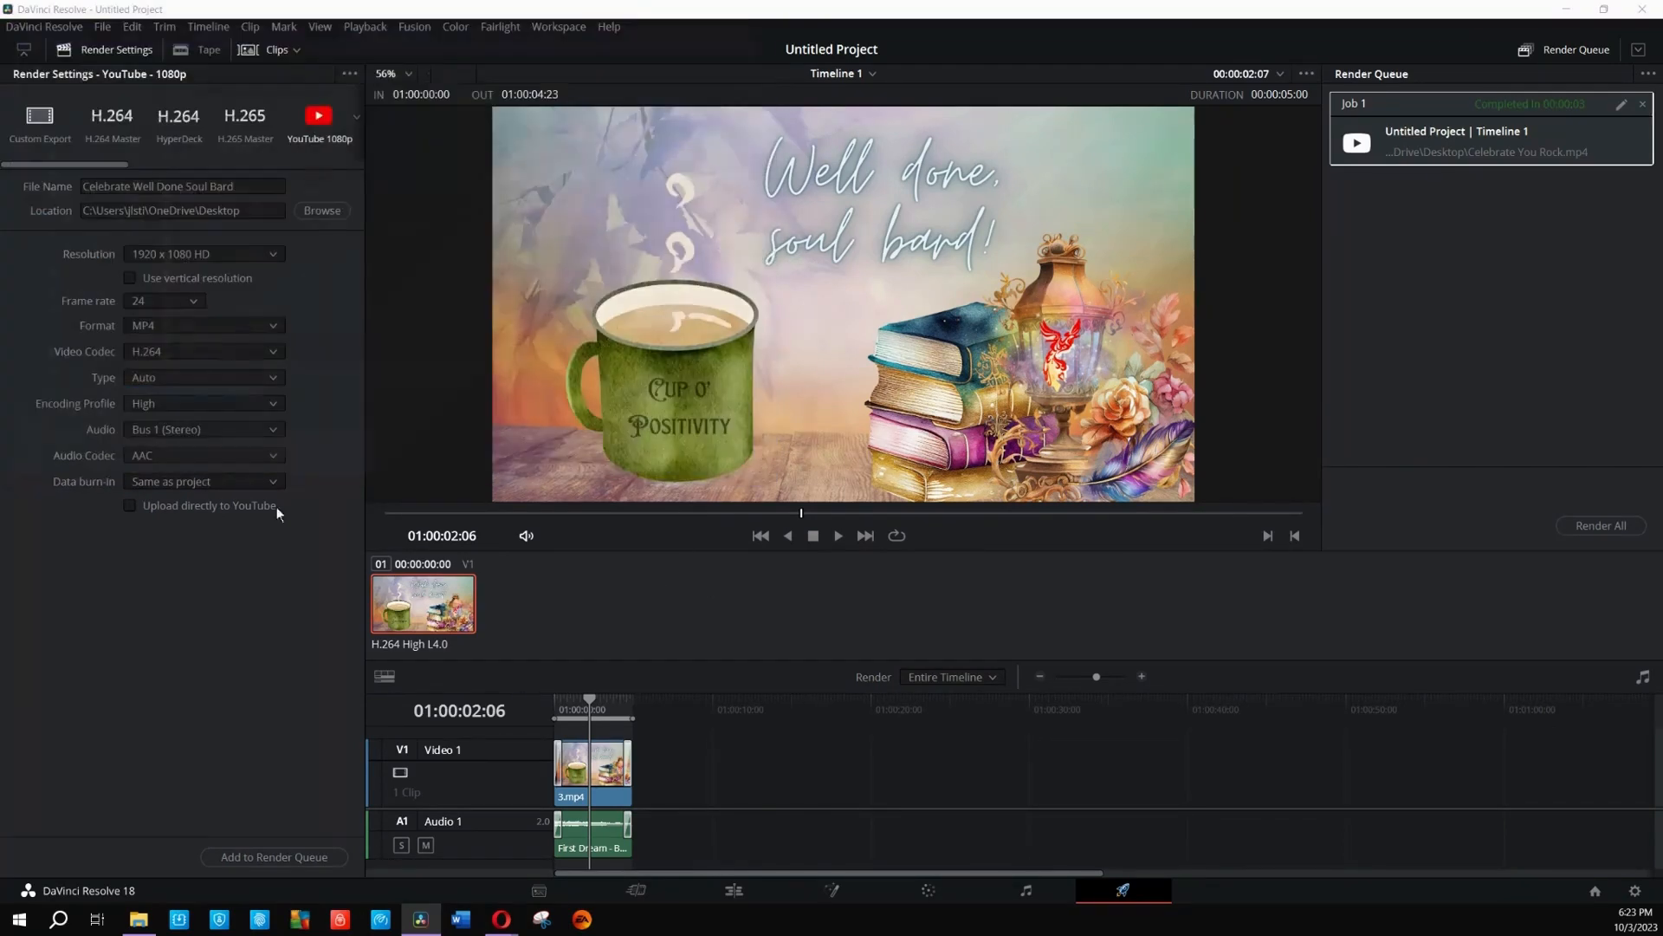
click(314, 856)
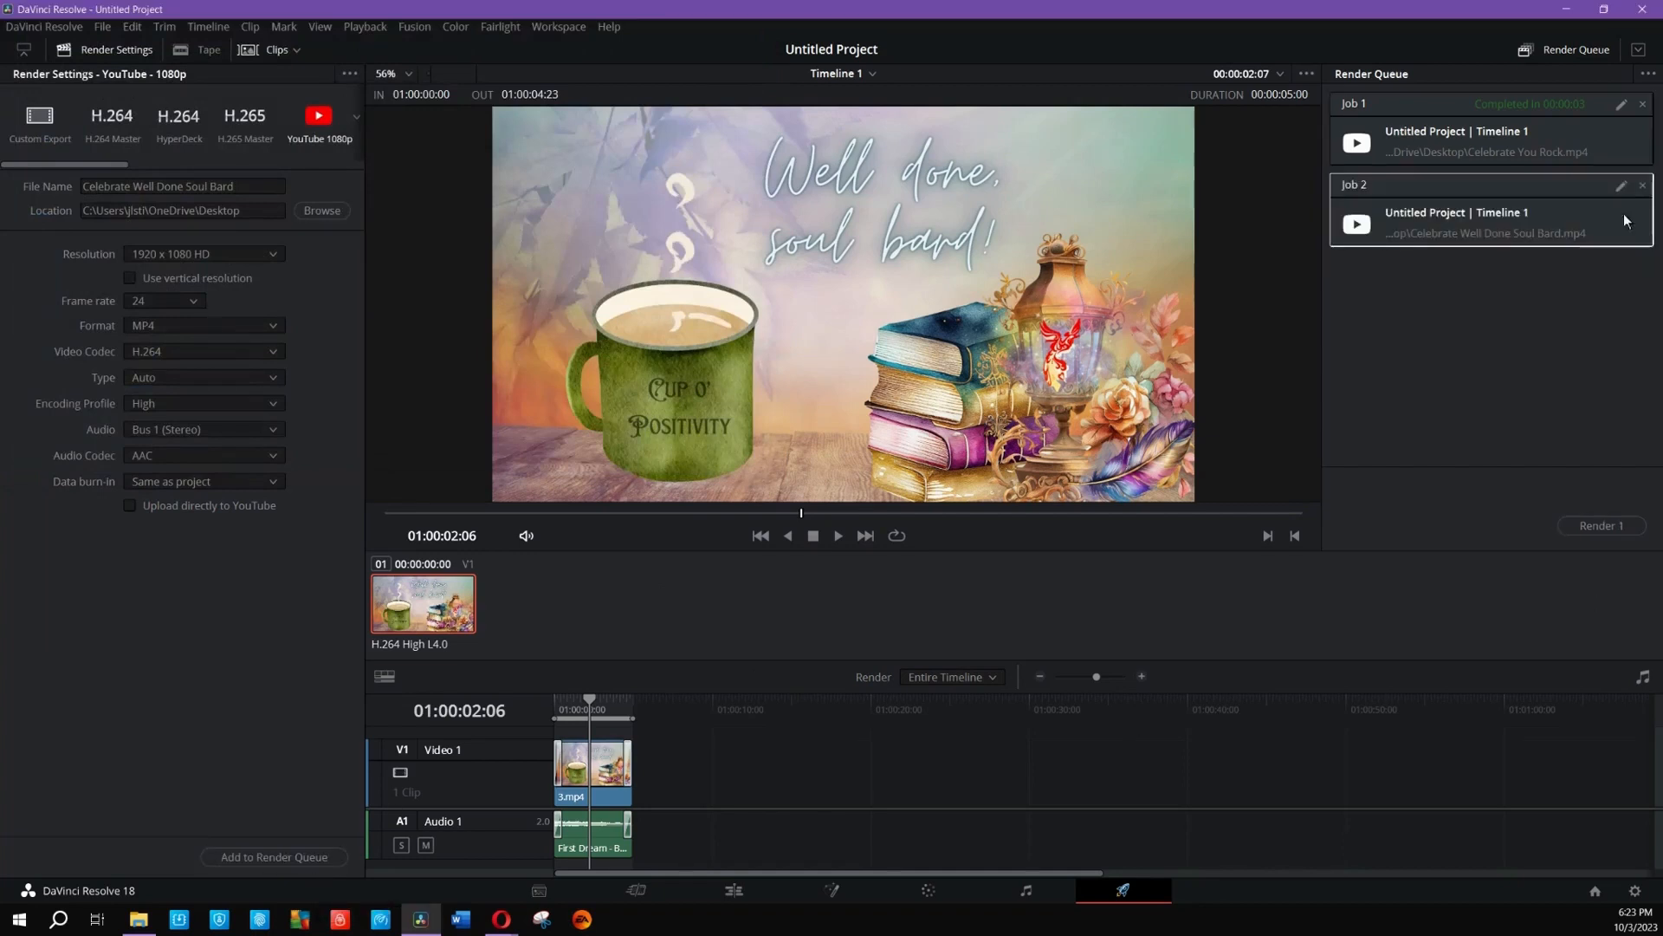
Step: Remove the completed Celebrate You Rock job from the queue and render the Celebrate Well Done Soul Bard job
click(1643, 104)
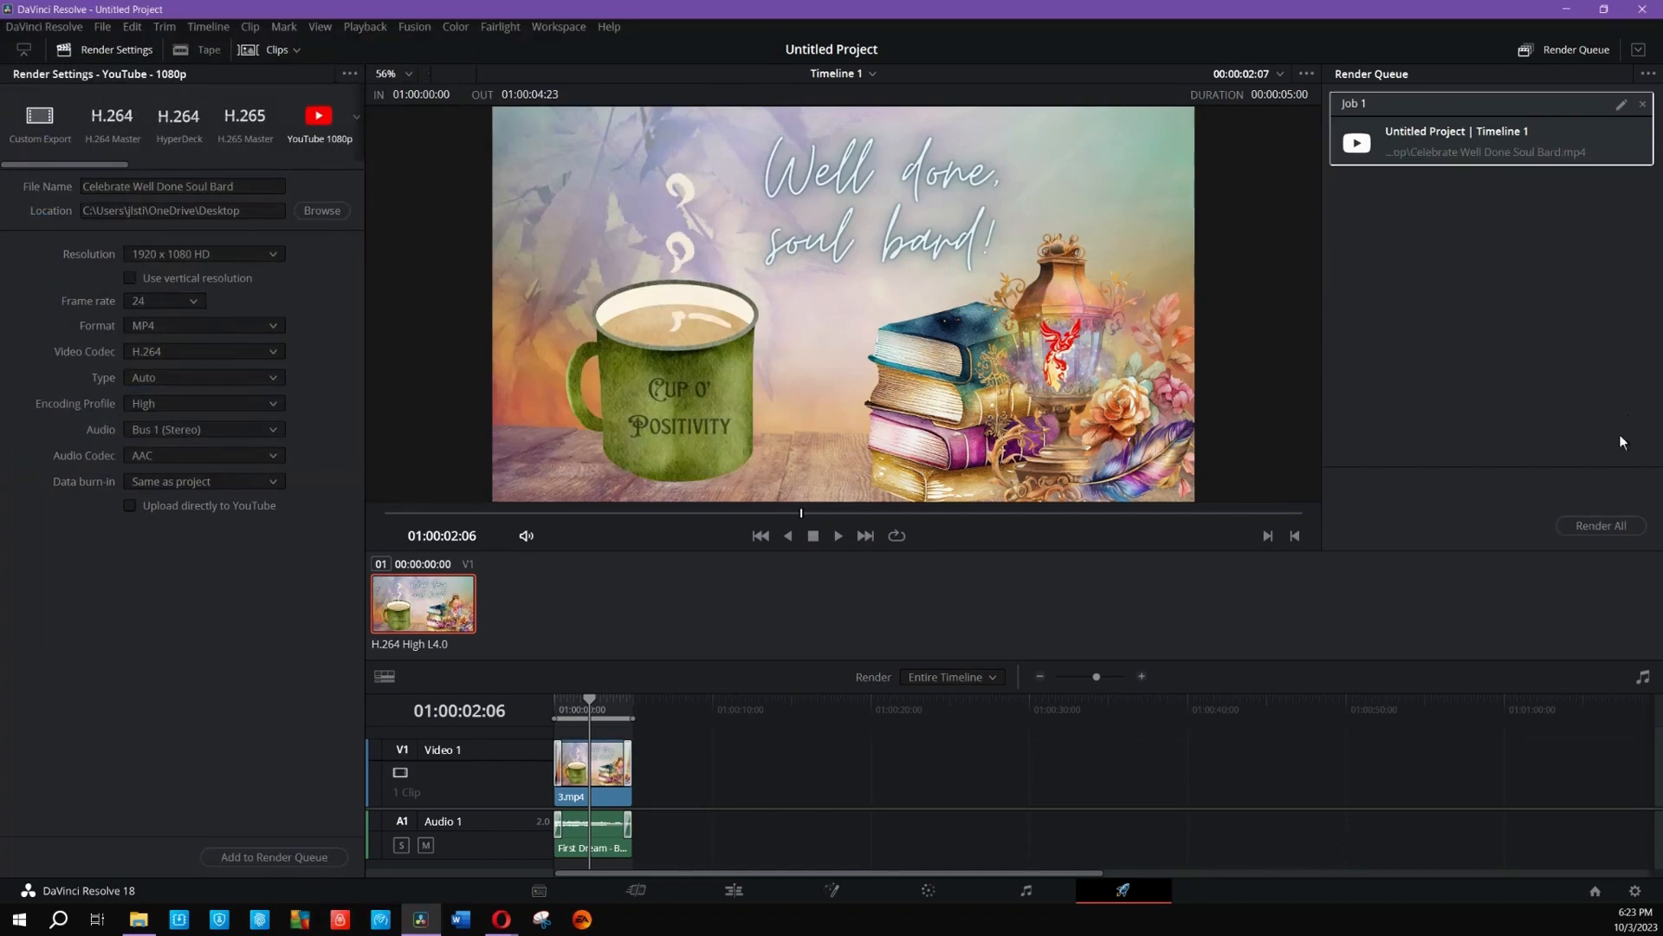
click(1601, 525)
Step: Replace 3.mp4 on the Video 1 track with 4.mp4, aligned to the start of the timeline
click(732, 890)
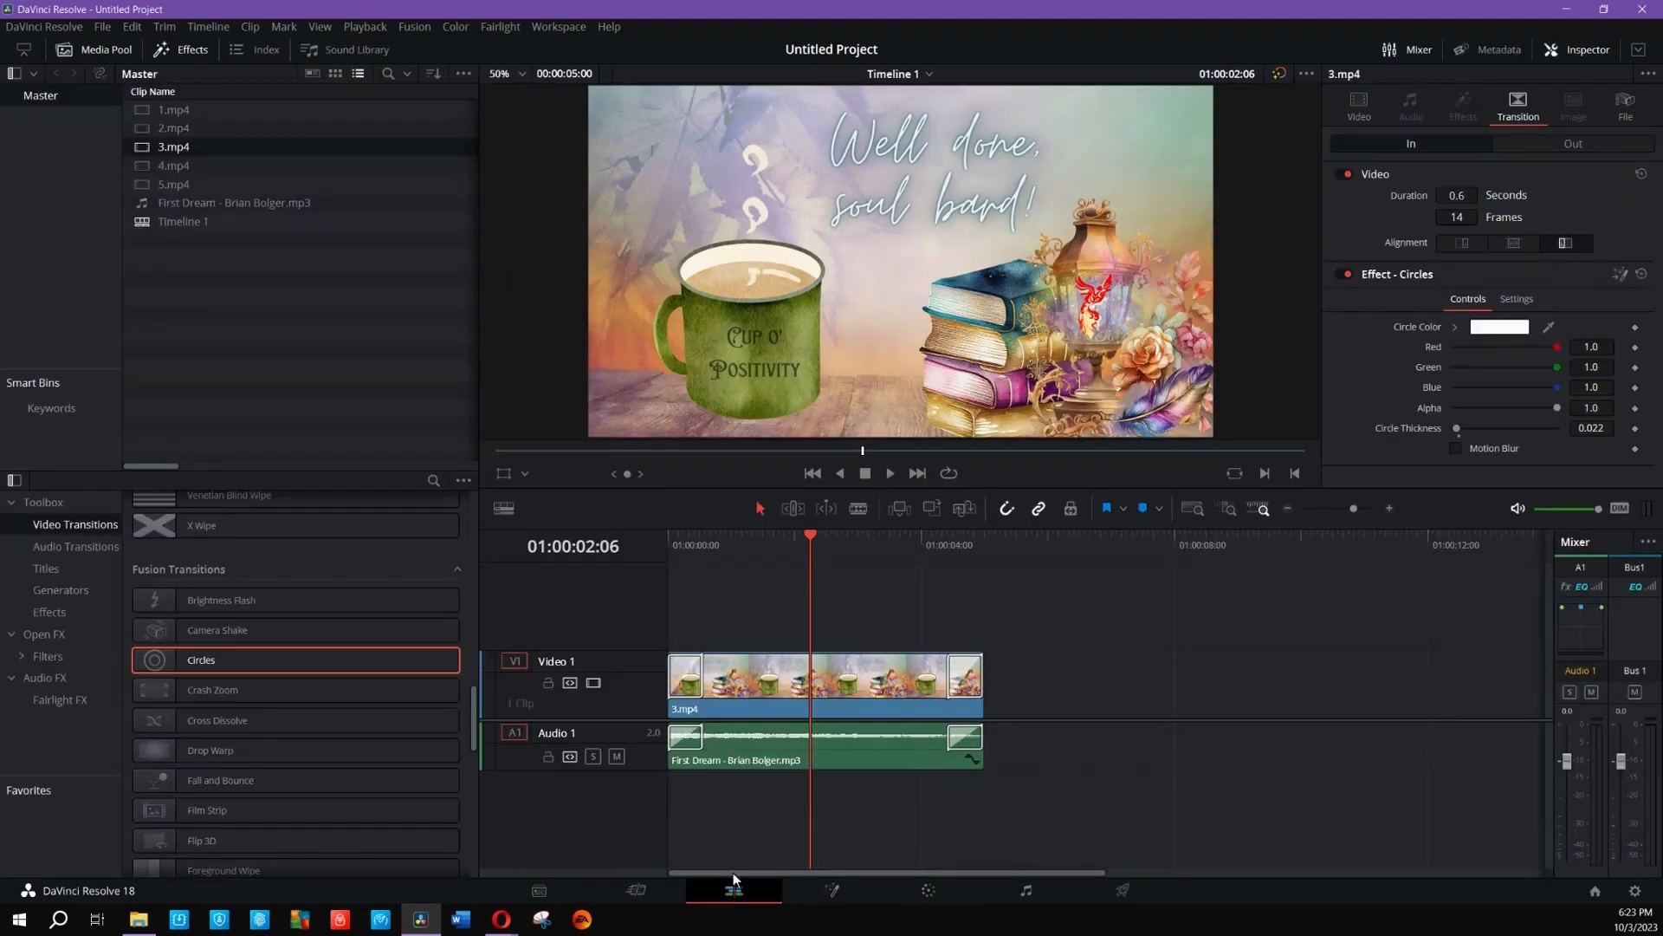
click(173, 165)
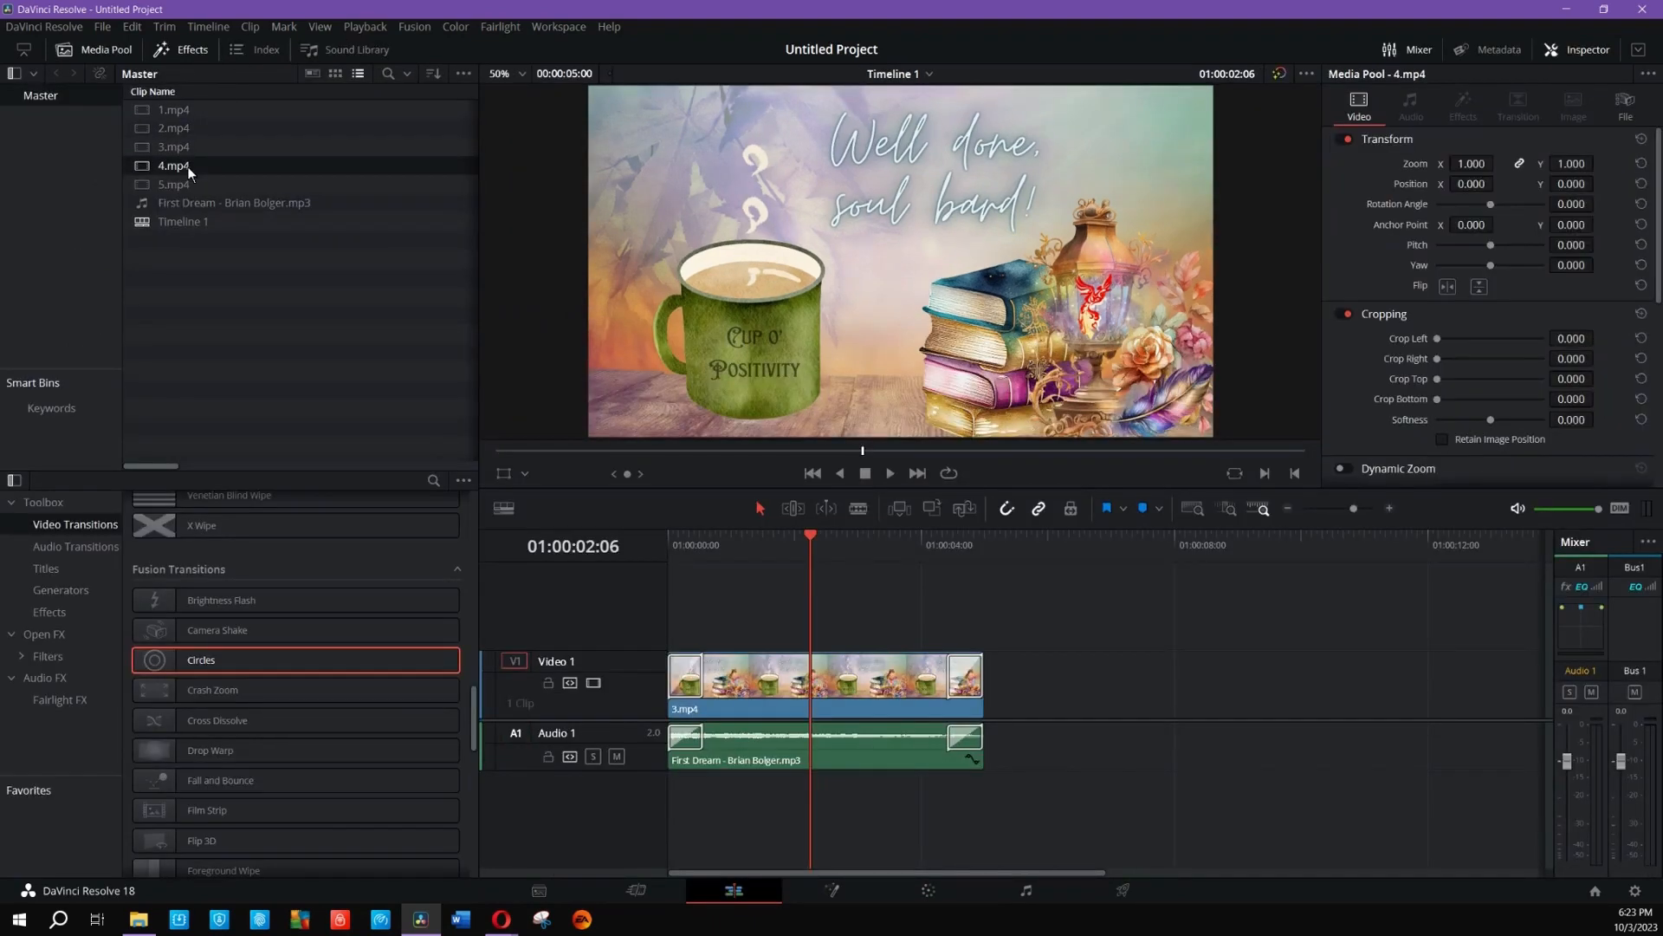
click(188, 183)
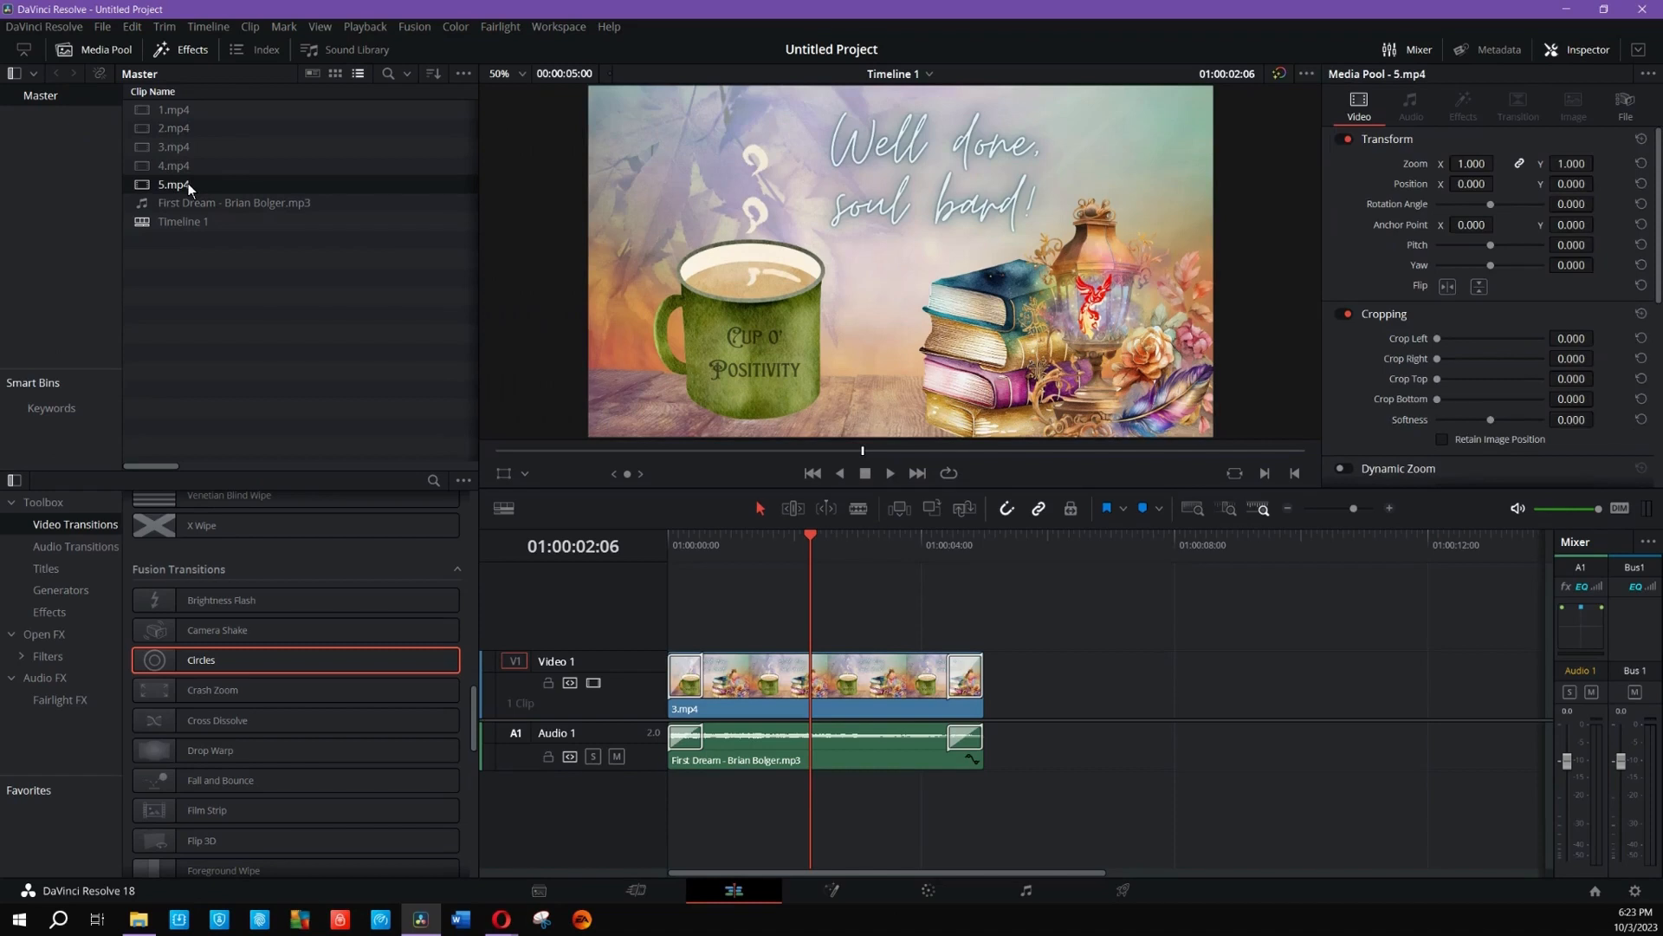
click(177, 164)
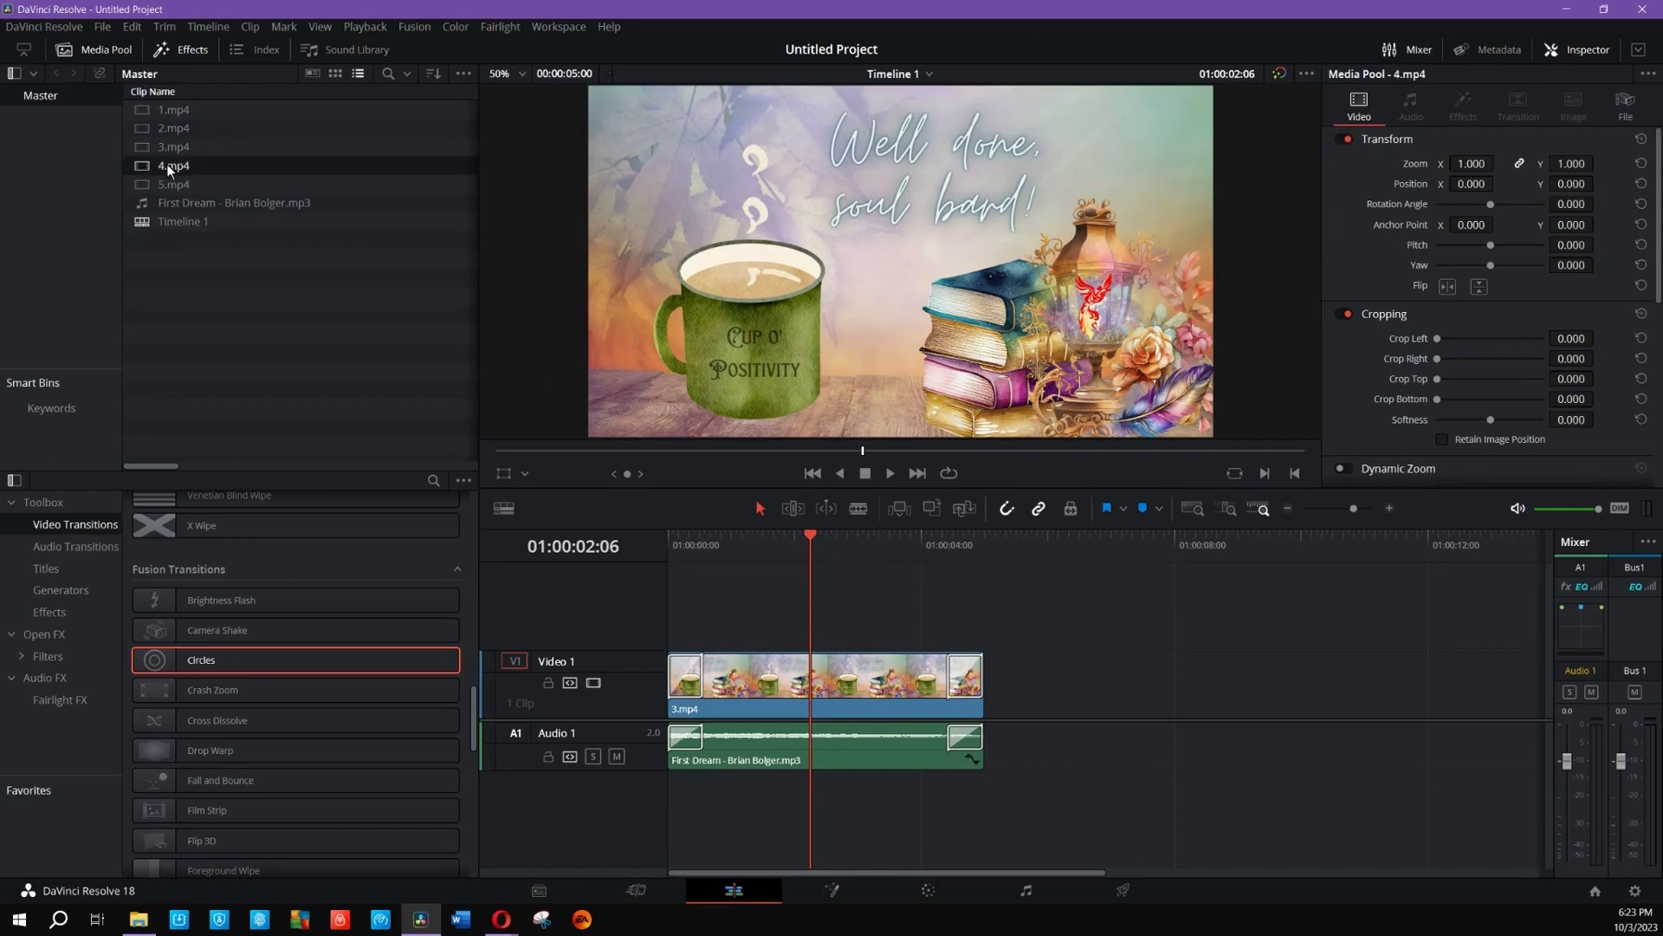
drag(169, 170, 666, 663)
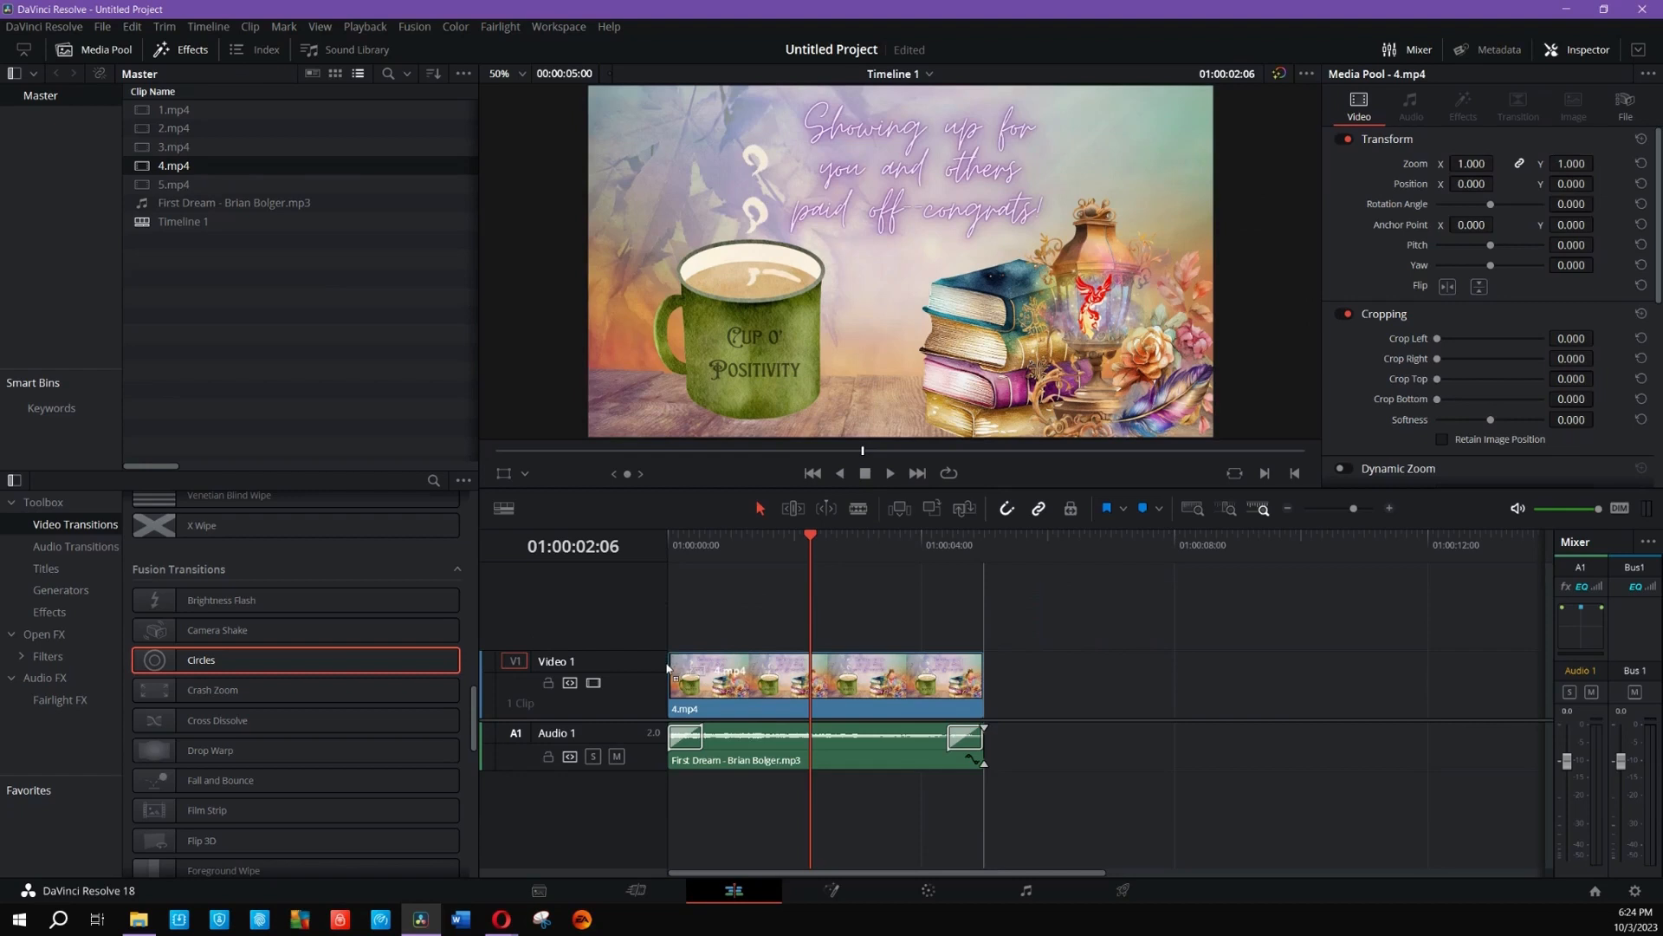
Step: Add Circles transitions to both ends of 4.mp4 and shorten each to 14 frames
click(715, 693)
right_click(320, 661)
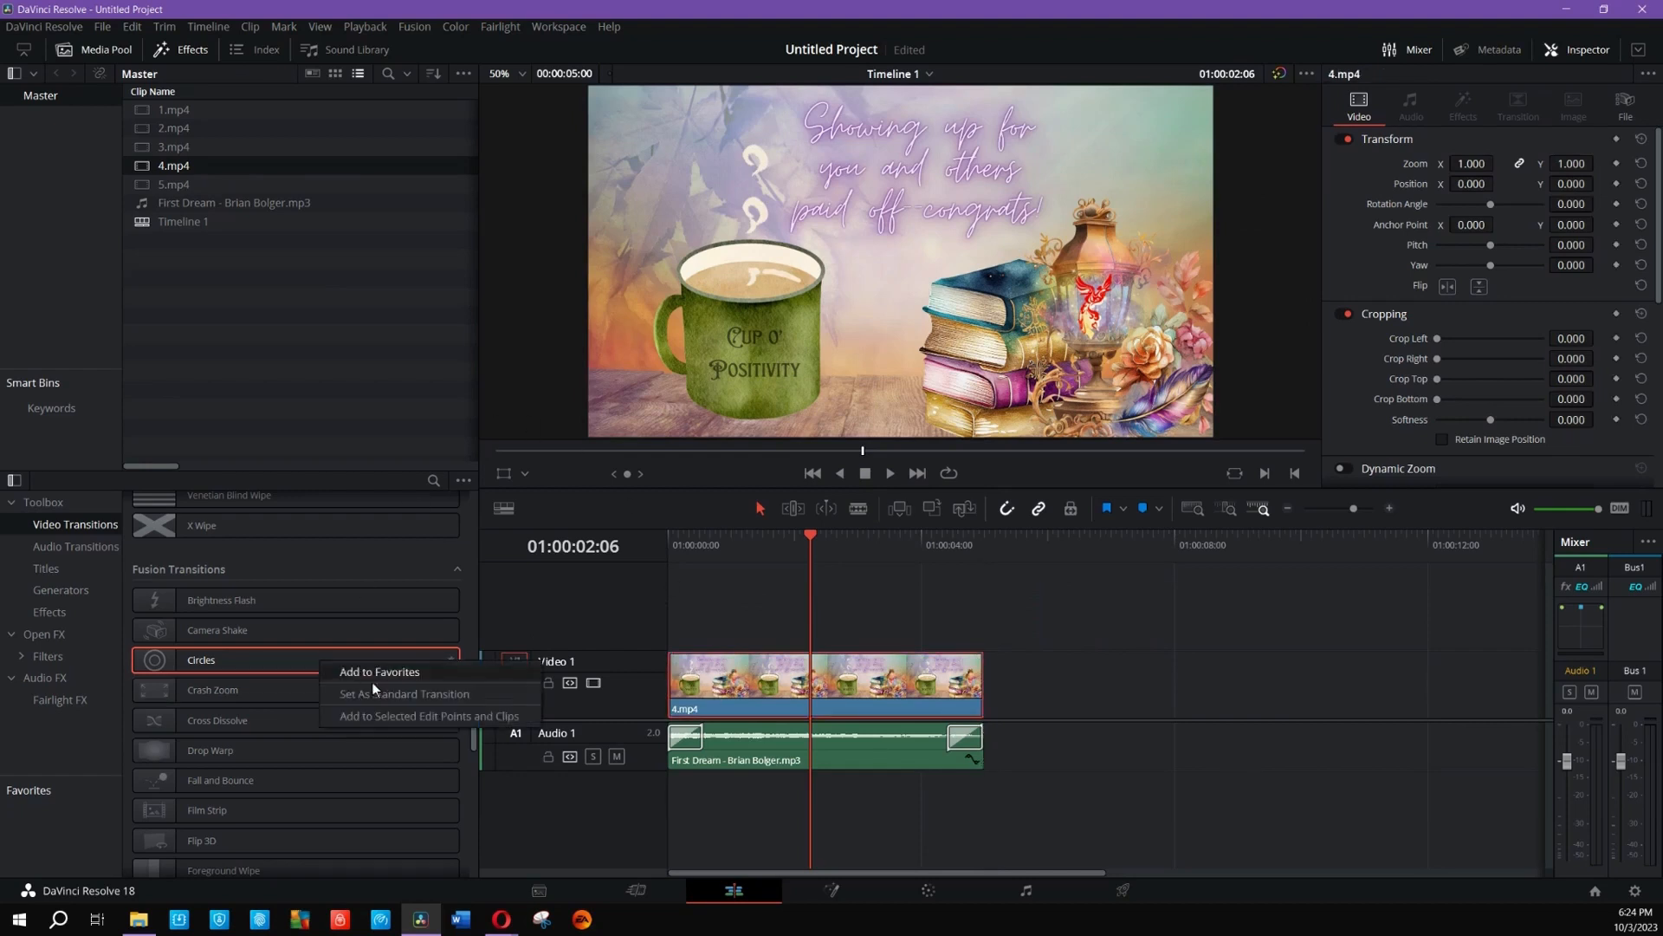
click(429, 716)
drag(732, 681, 703, 683)
drag(922, 683, 968, 685)
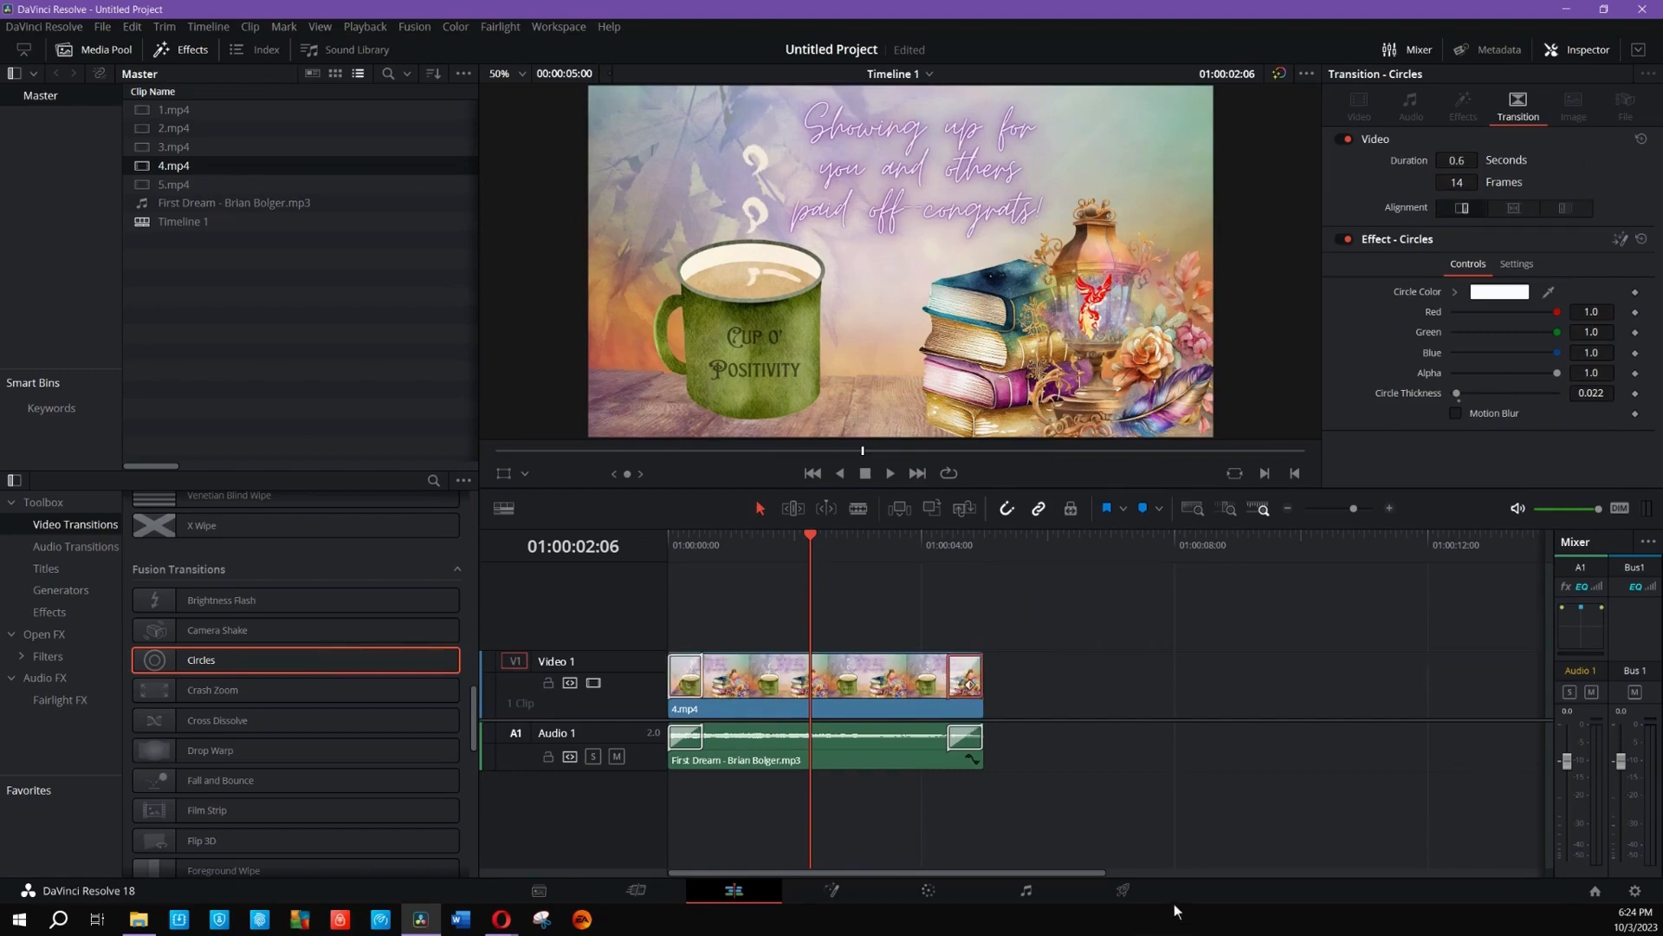
Step: Set the render file name for the 4.mp4 timeline to Celebrate Showing Up
click(1123, 890)
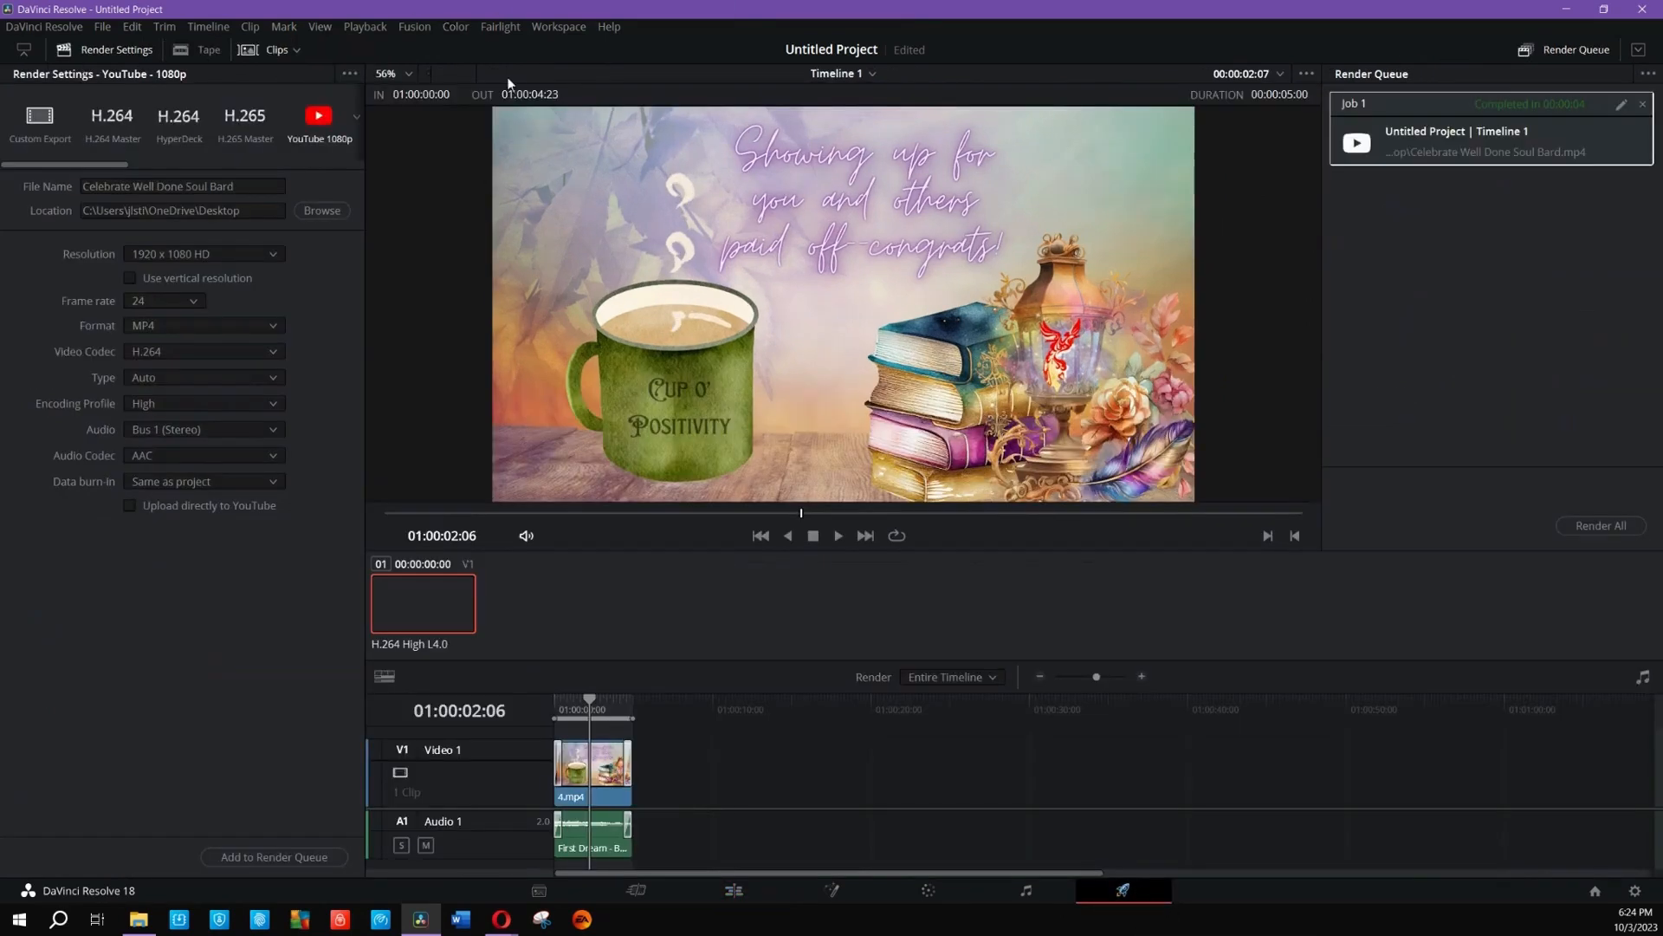
click(249, 185)
key(shift+Left)
key(shift+Left)
key(shift+Left)
key(shift+Left)
key(shift+Left)
key(shift+Left)
key(shift+Left)
key(shift+Left)
key(shift+Left)
key(shift+Left)
key(shift+Left)
key(shift+Left)
key(shift+Left)
key(shift+Left)
key(shift+Left)
key(shift+Left)
key(shift+Left)
key(shift+Left)
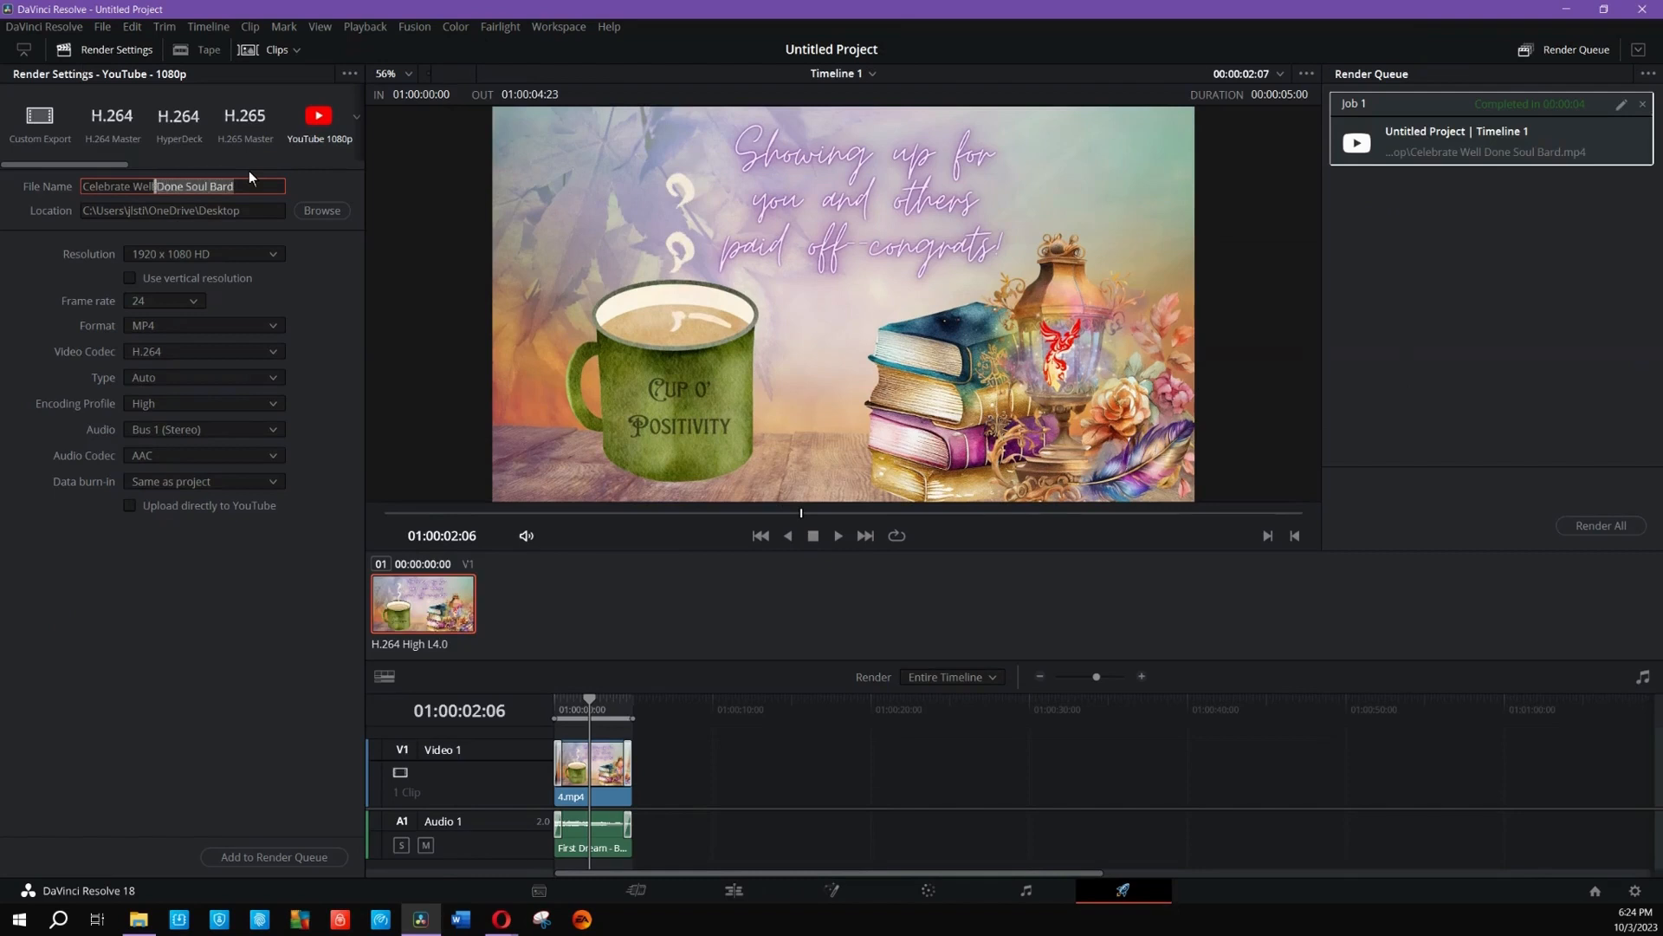
text(Showing Upo)
key(BackSpace)
Step: Save the Celebrate Showing Up render to the Desktop and add it to the render queue
click(317, 212)
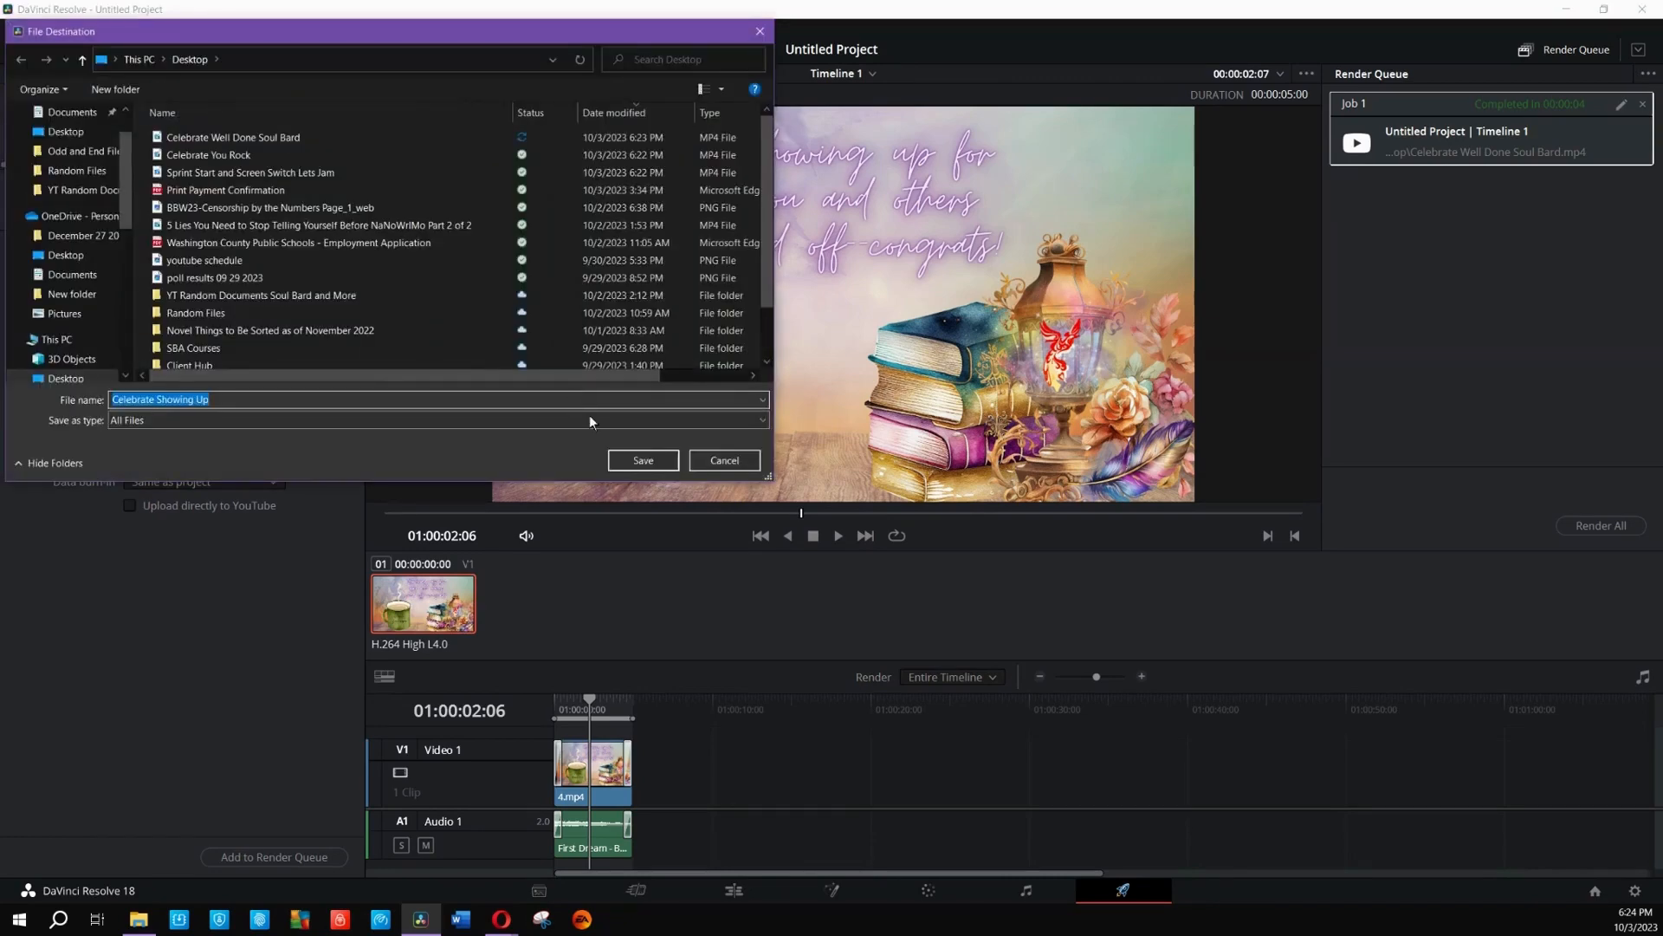
click(657, 457)
click(274, 857)
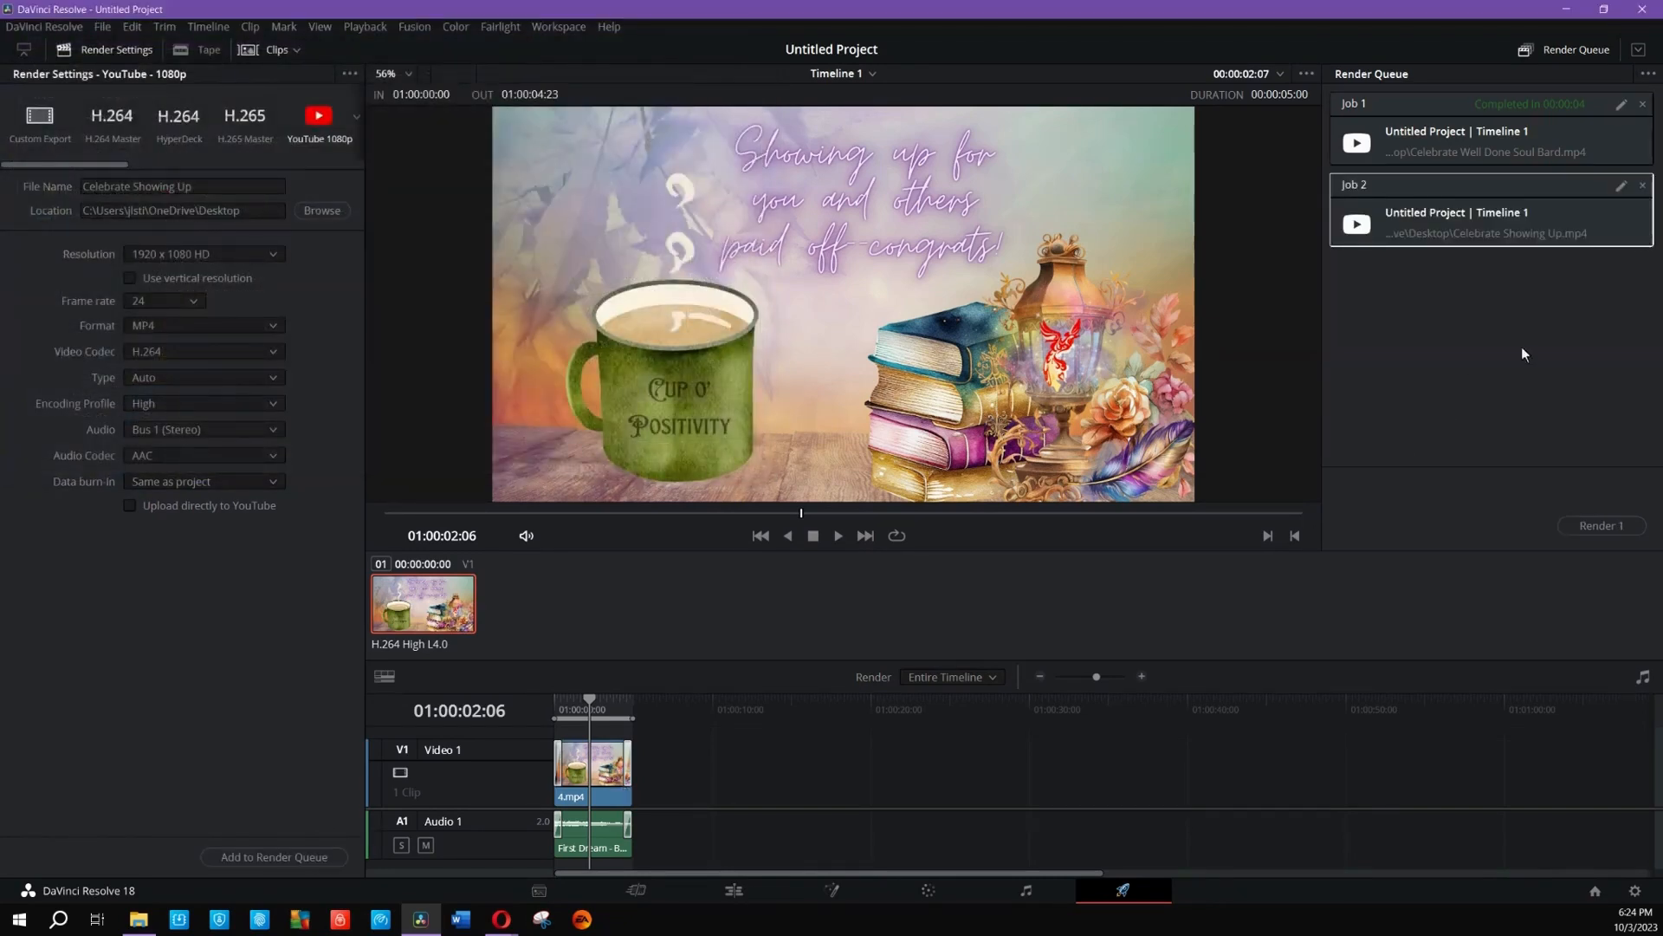
Step: Remove the completed Celebrate Well Done Soul Bard job from the queue and render the Celebrate Showing Up job
click(1643, 103)
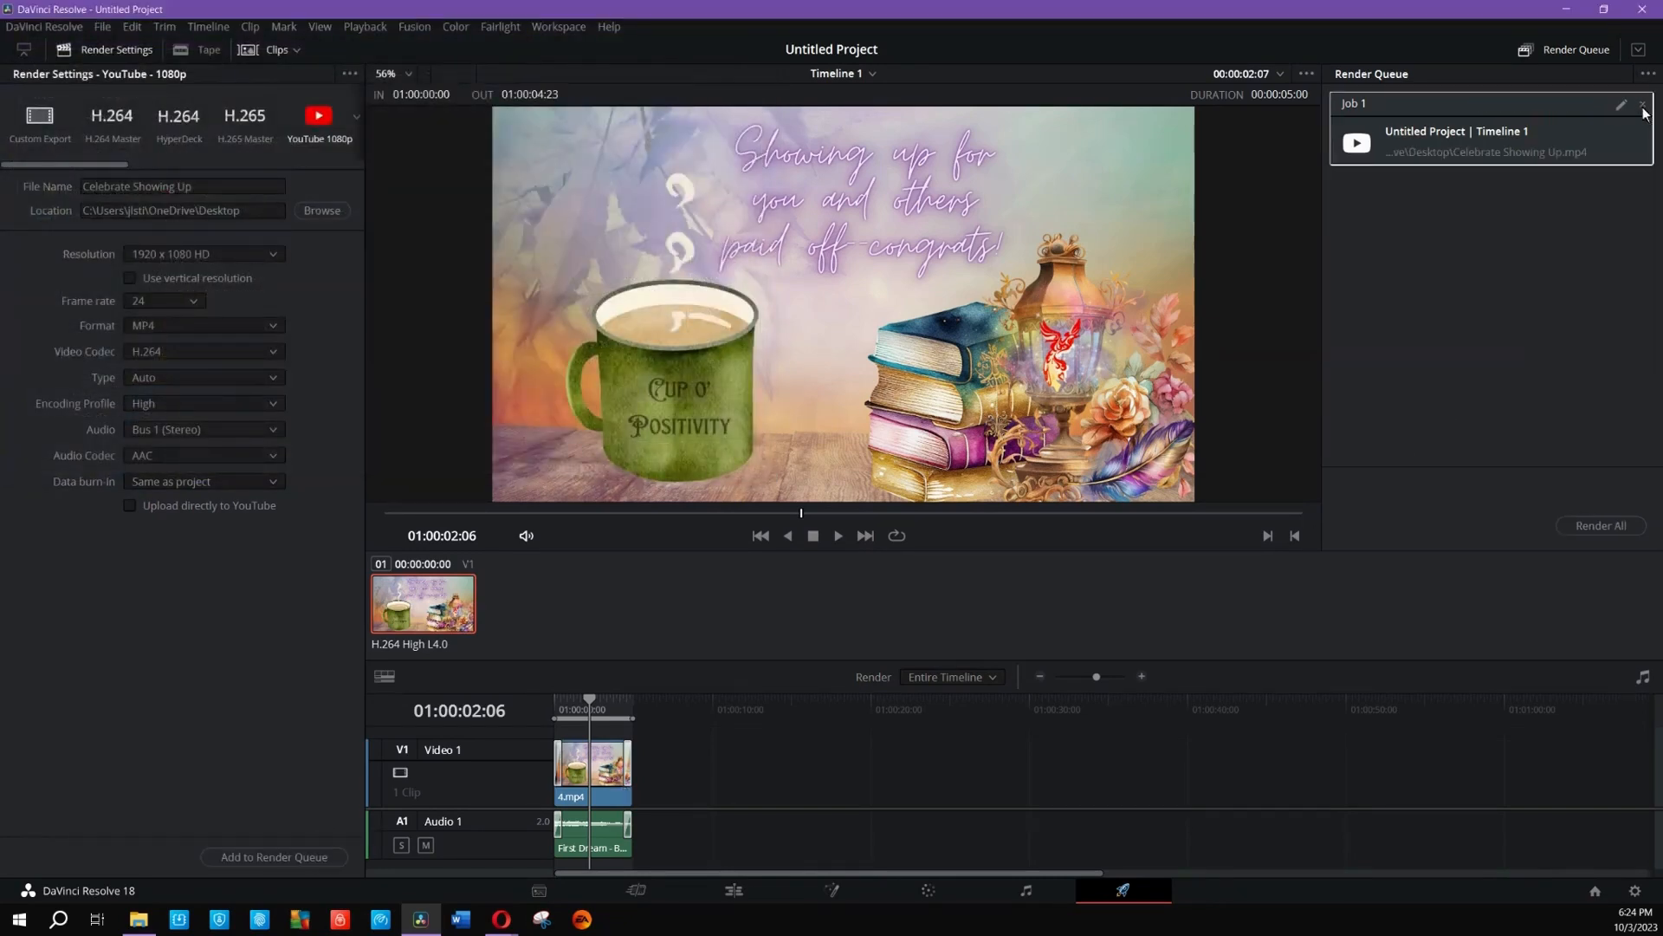
click(1602, 525)
Step: Replace 4.mp4 on the timeline with 5.mp4 and add 14-frame Circles transitions to both of its ends
click(737, 891)
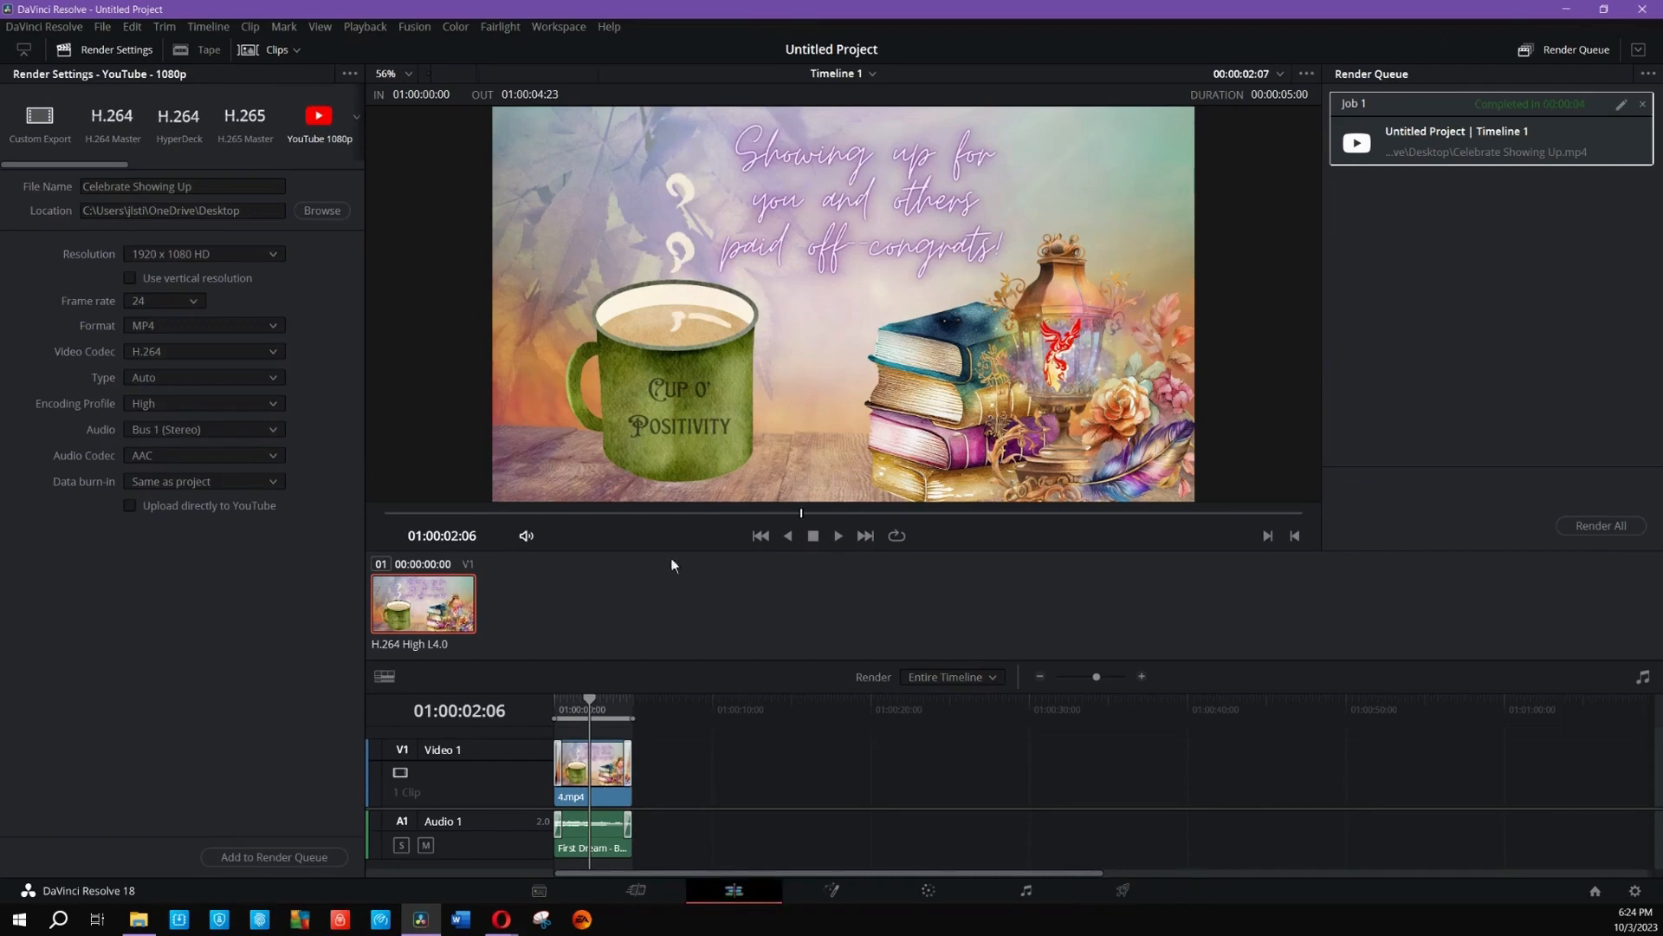
drag(217, 184, 658, 658)
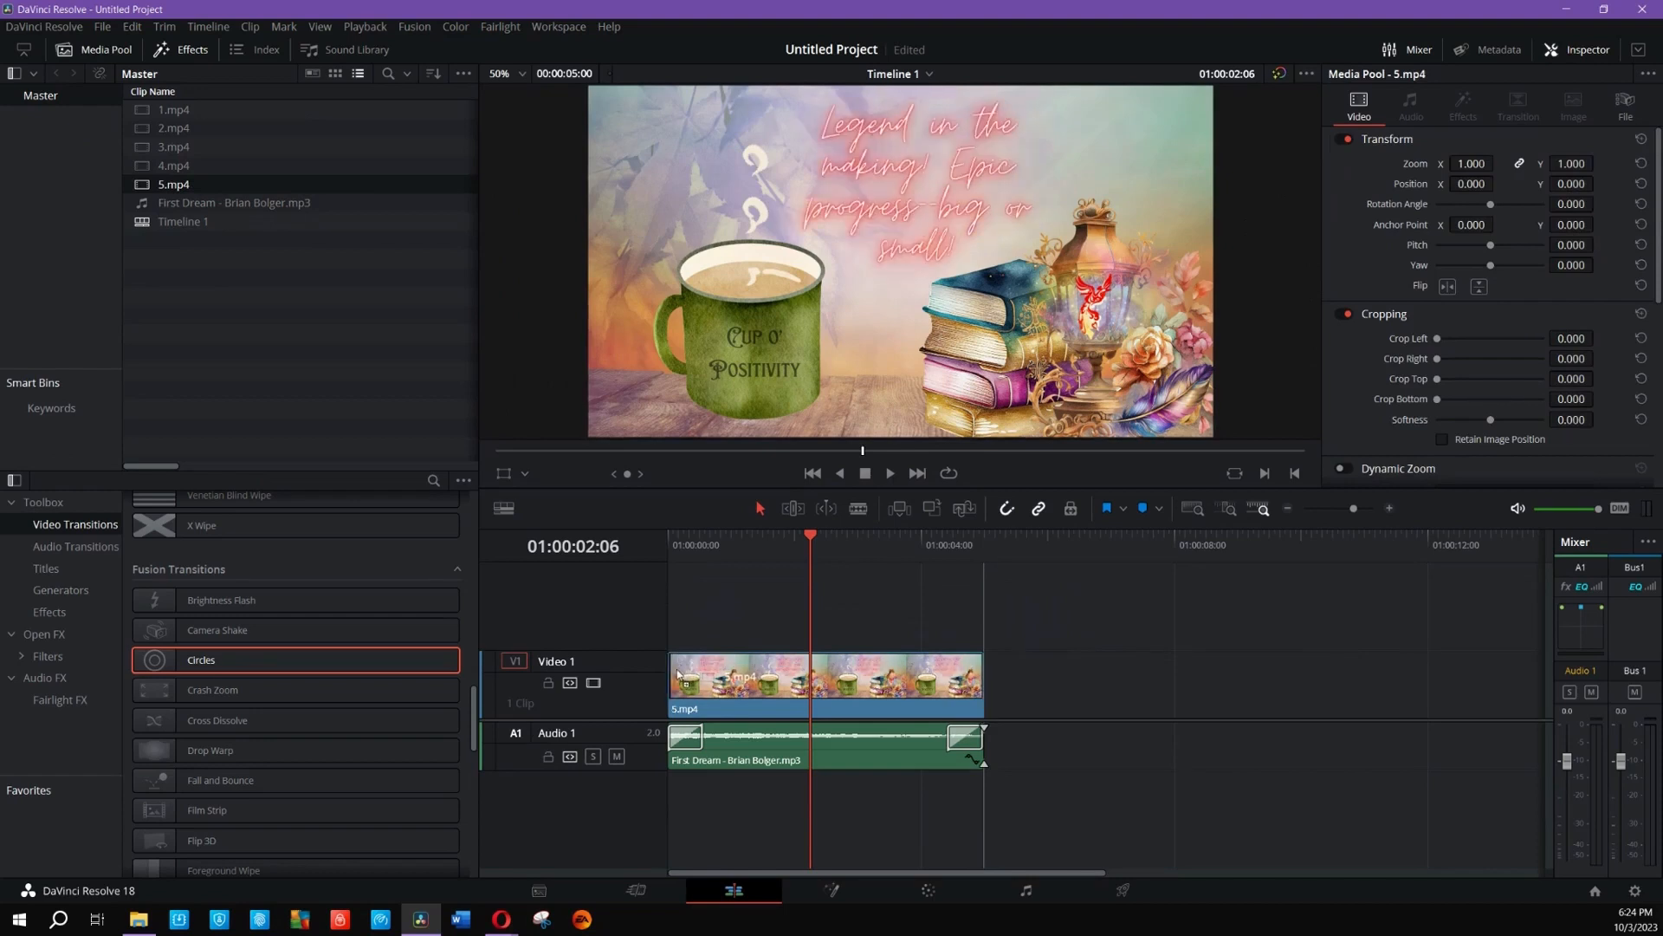
right_click(329, 660)
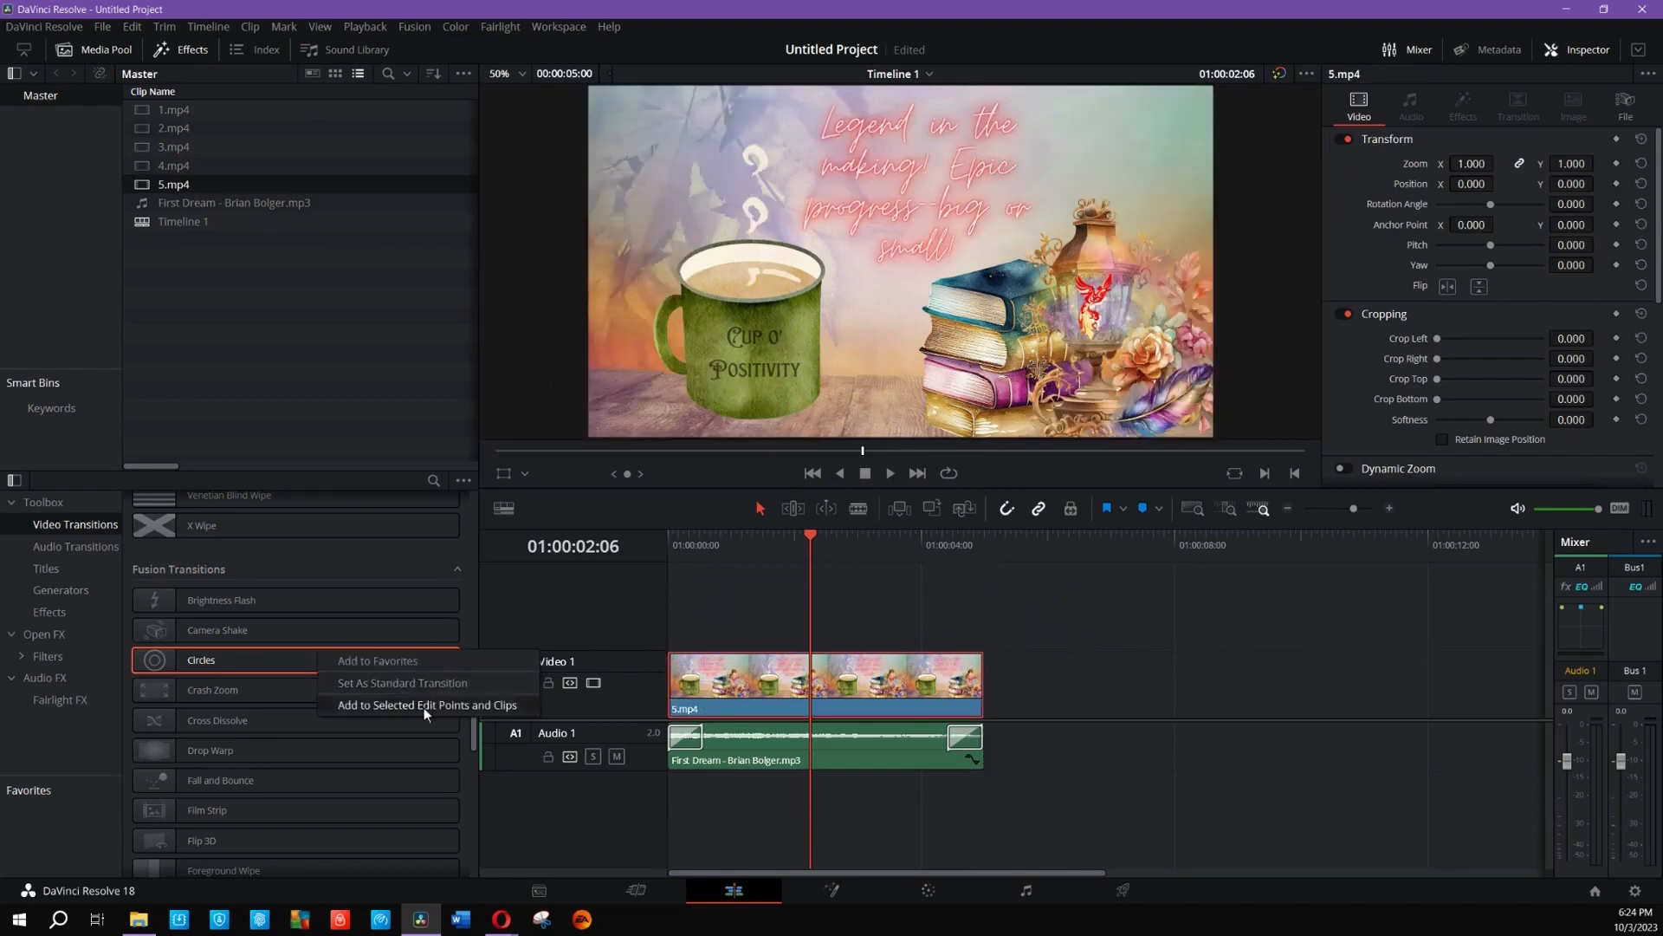
click(475, 691)
drag(728, 685, 704, 684)
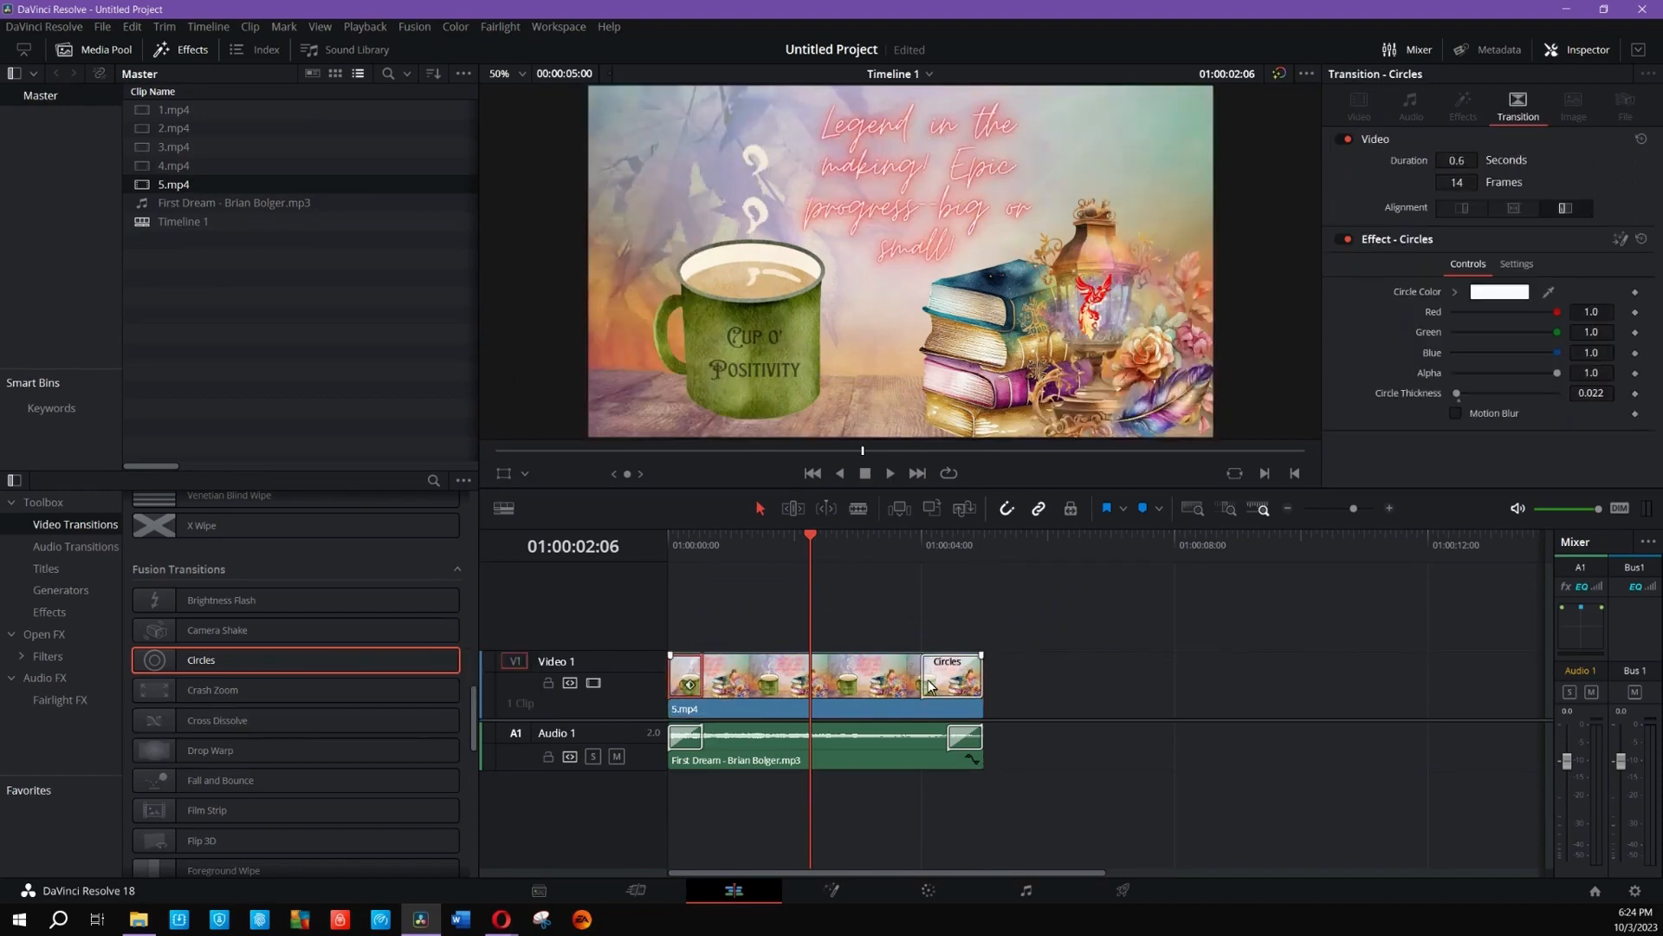
drag(936, 684, 967, 684)
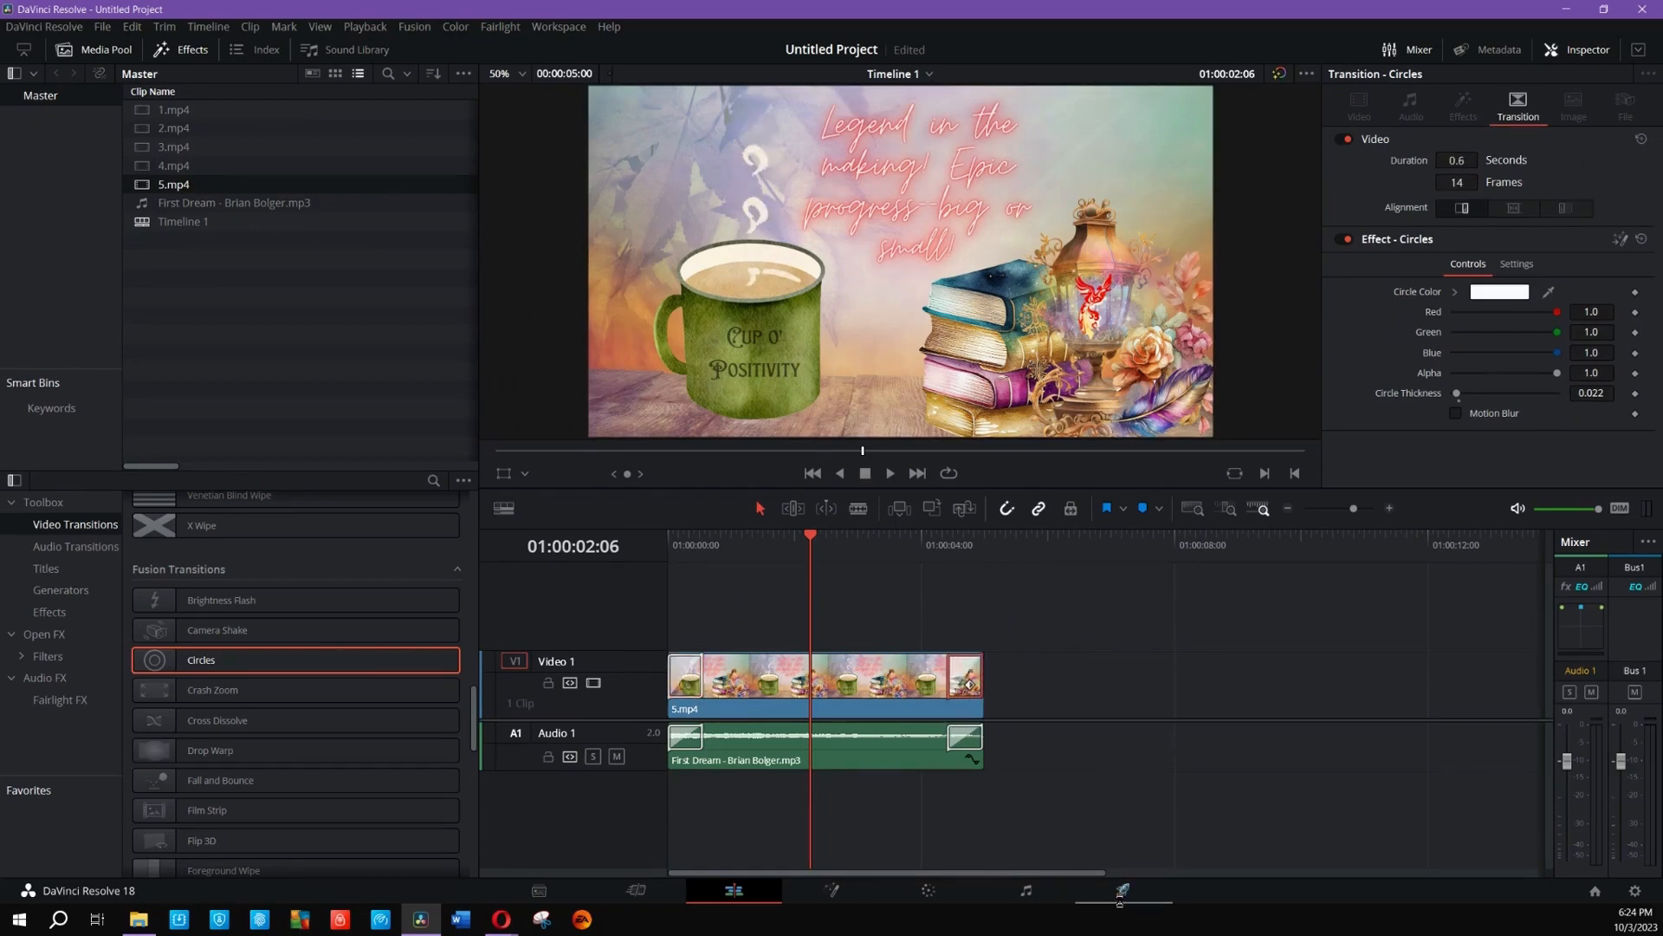
Step: Set the render file name for the 5.mp4 timeline to Celebrate Legend in the Making
click(1122, 890)
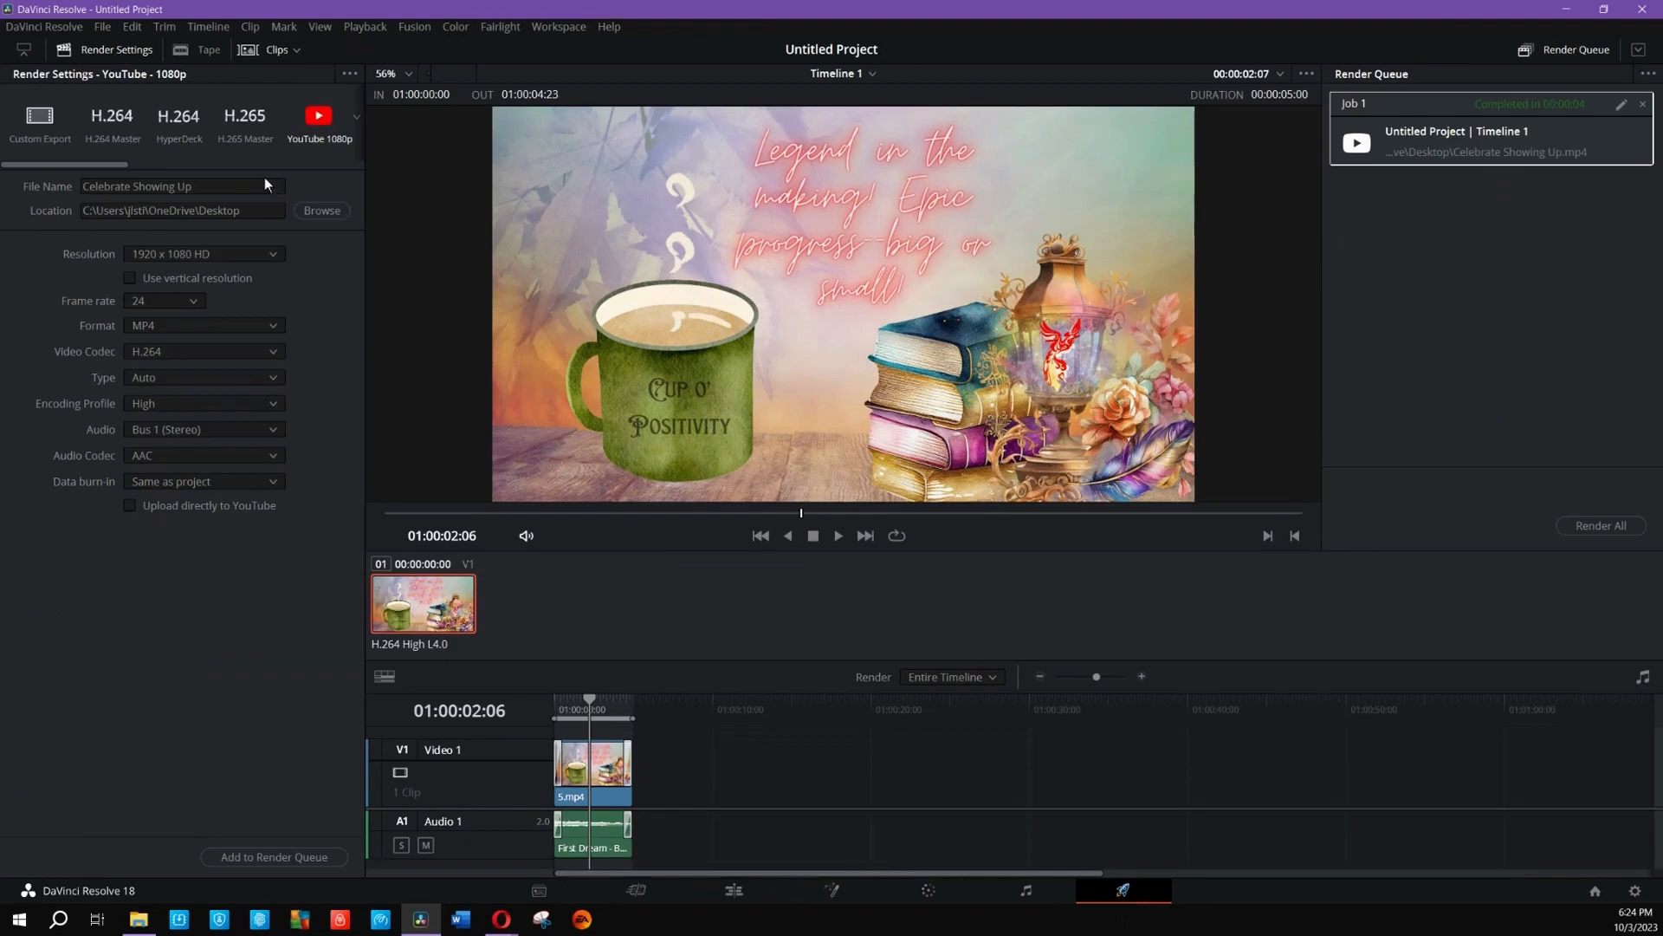
drag(132, 185, 348, 190)
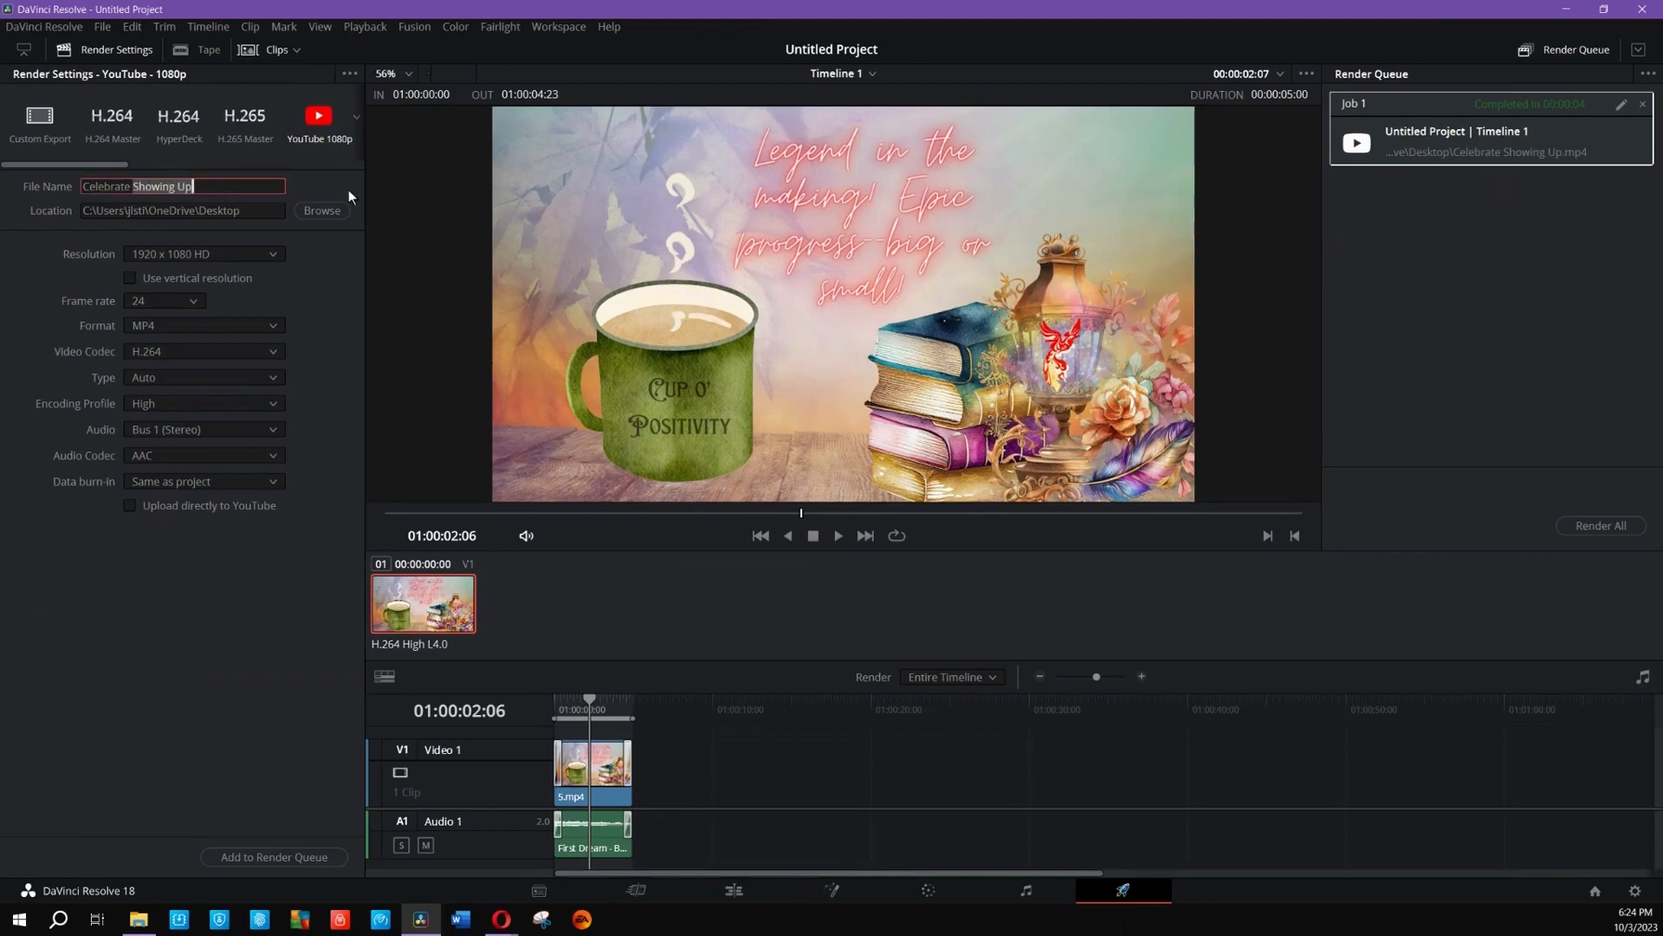
text(Legend in the Making)
Step: Save the Celebrate Legend in the Making render to the Desktop and add it to the render queue
click(317, 213)
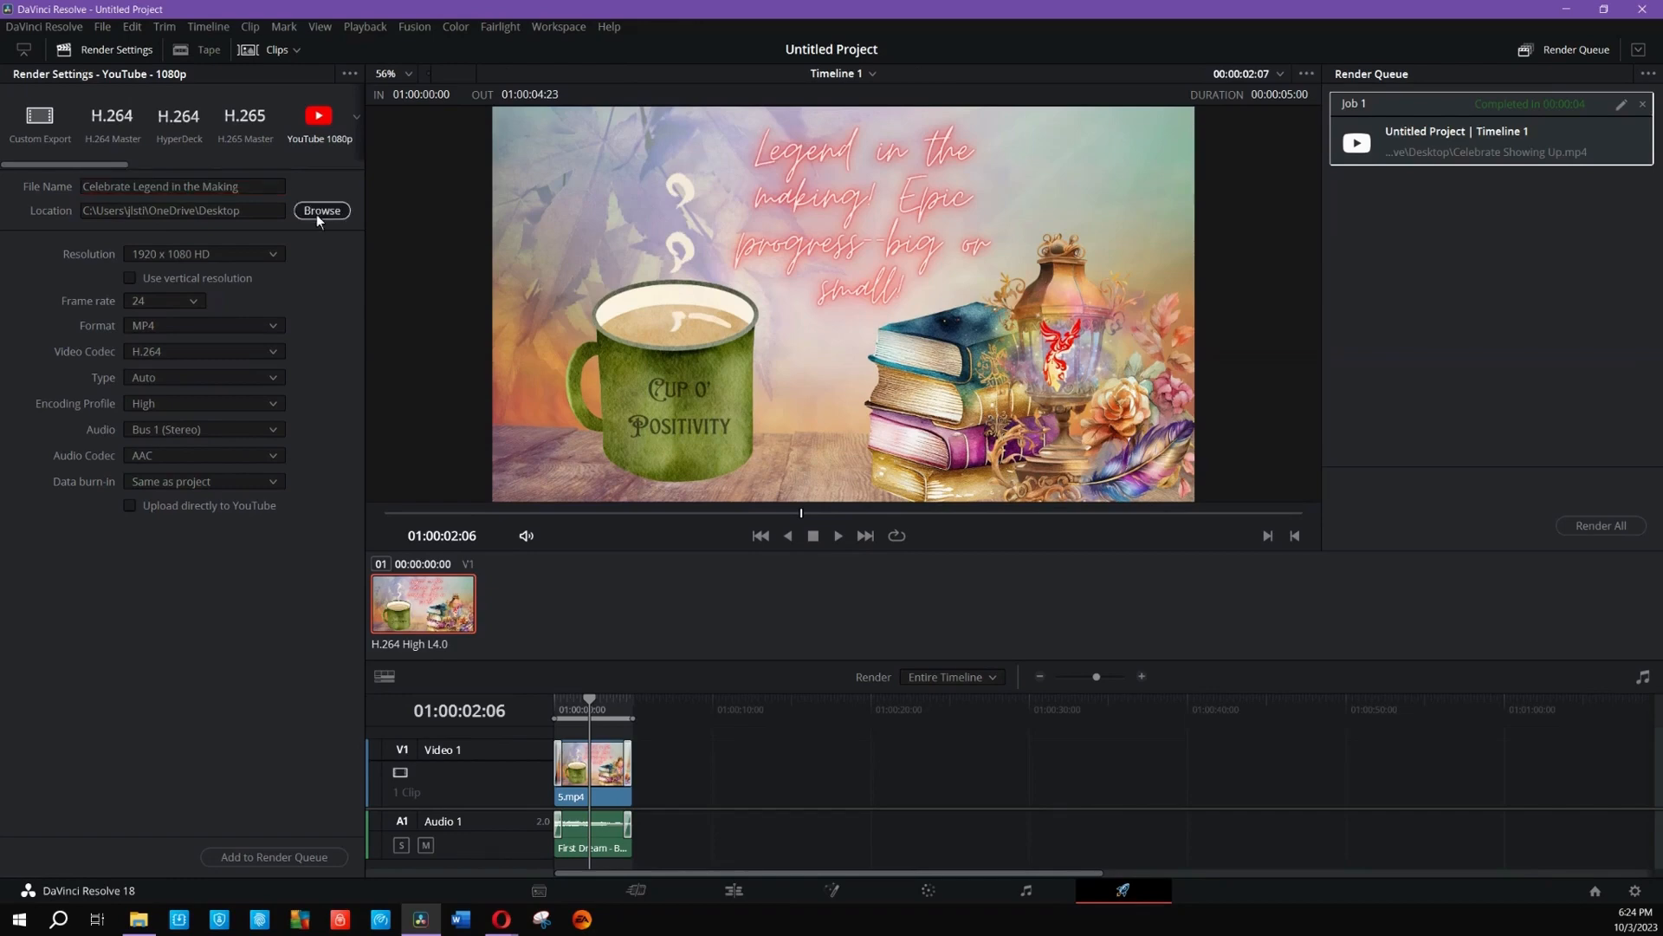
click(658, 460)
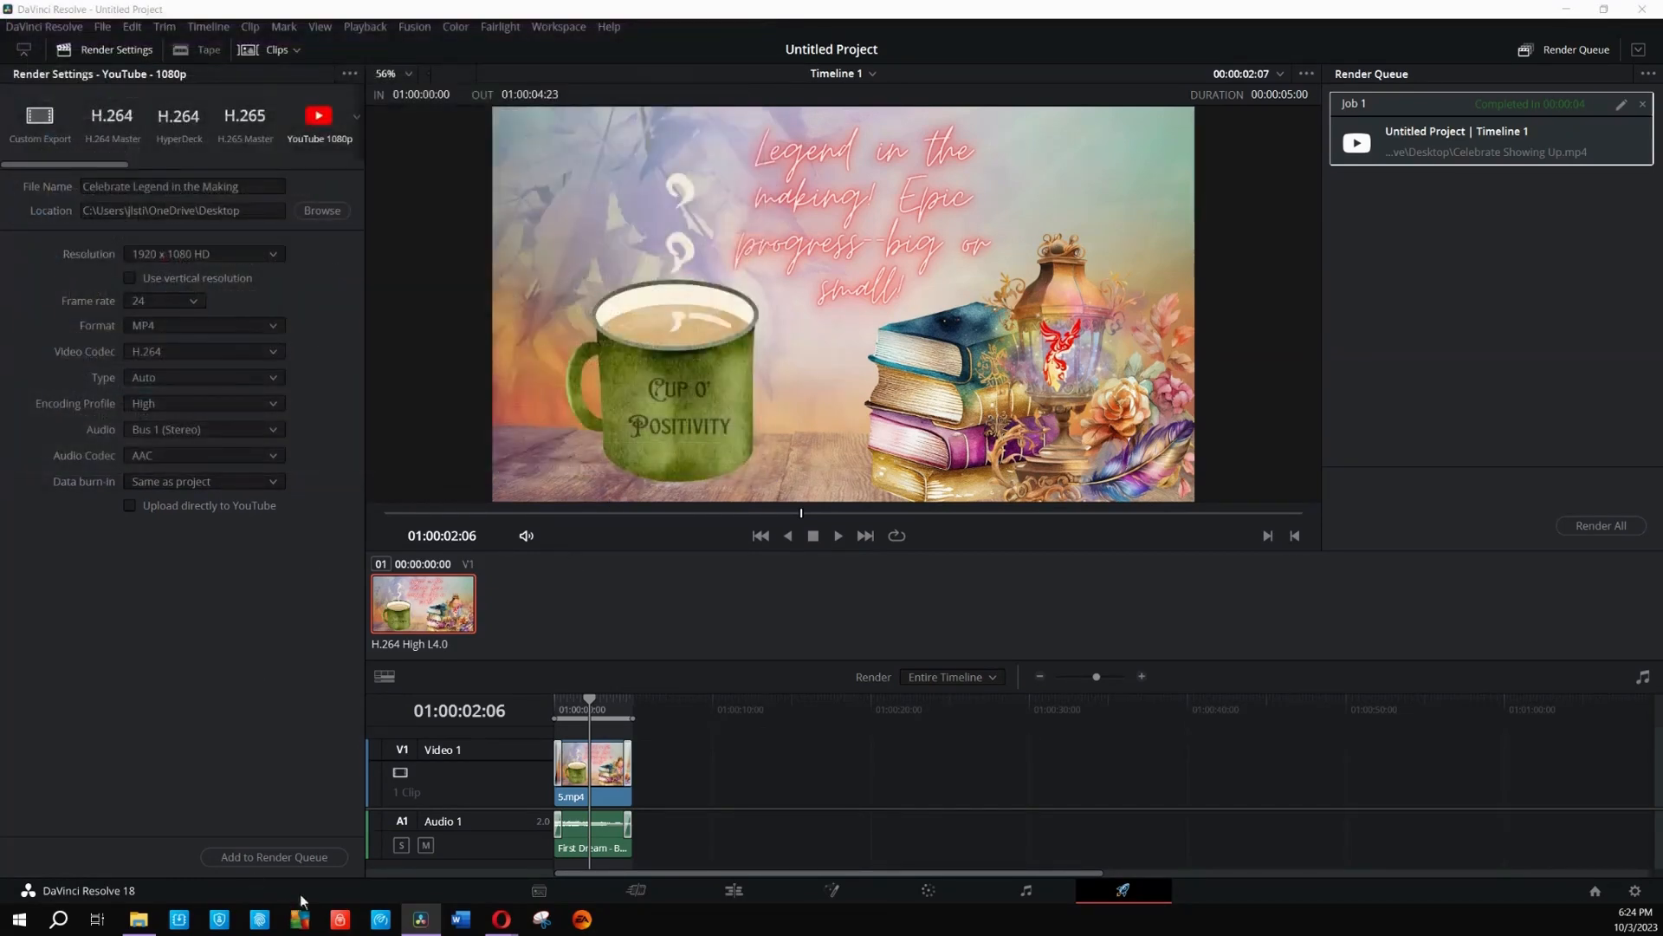
click(313, 856)
Step: Remove the completed Celebrate Showing Up job from the queue and render the Celebrate Legend in the Making job
click(1642, 104)
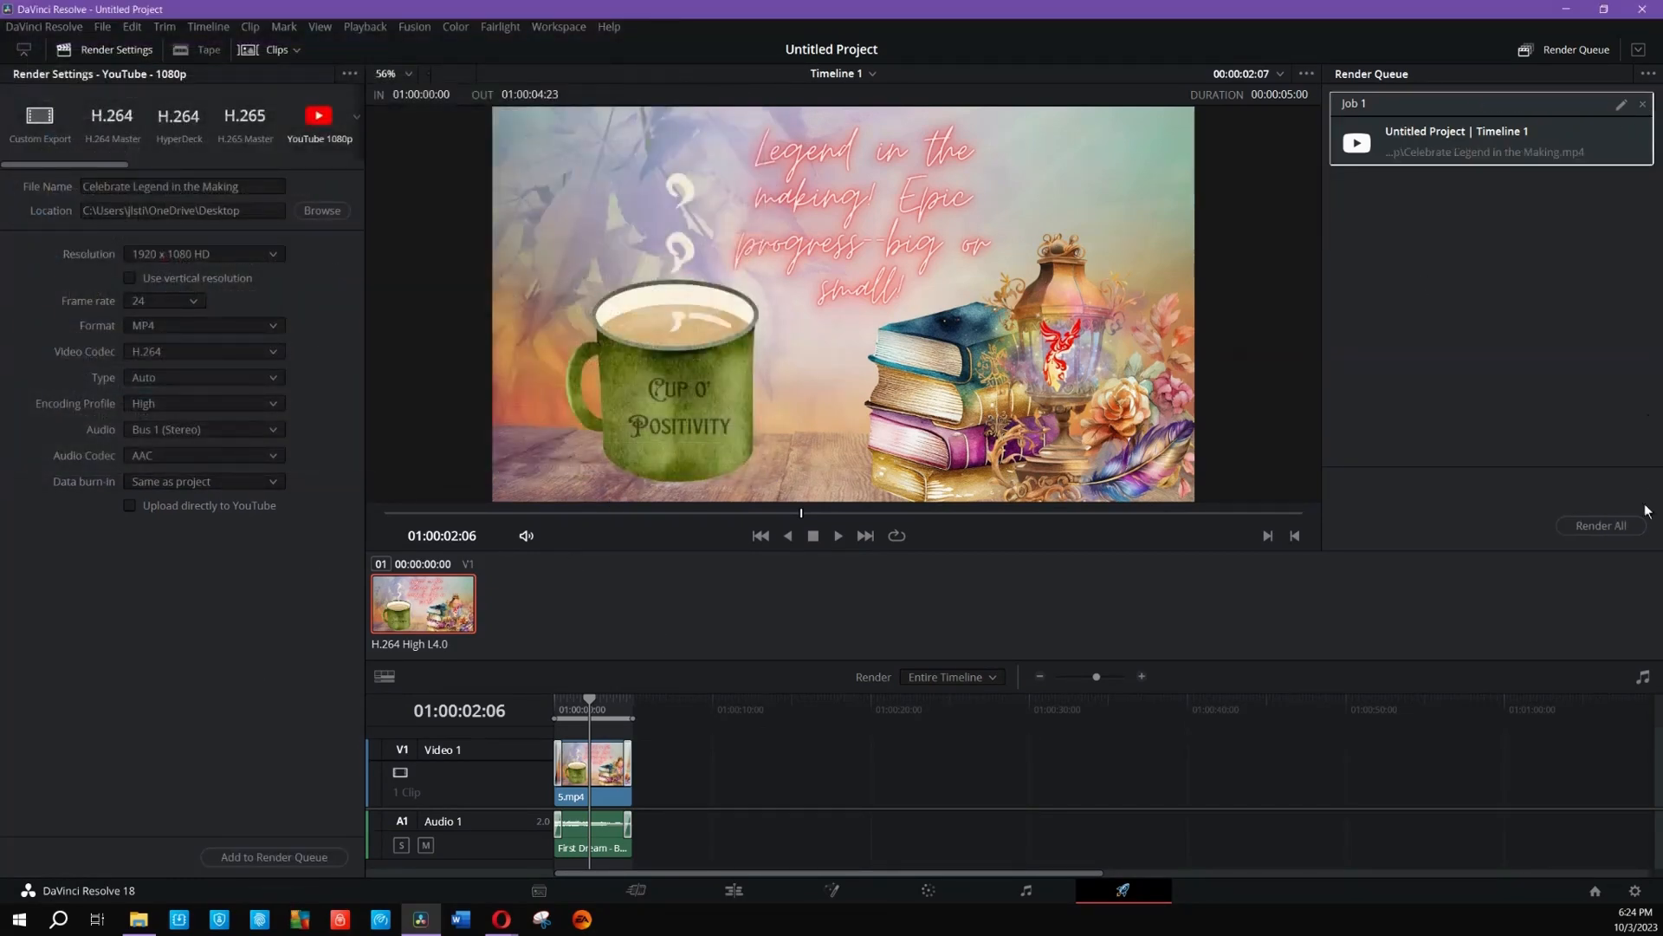
click(1602, 526)
Step: Close the program, choosing to save the project changes, and enter a project name beginning with "fall sprint videos"
click(1646, 8)
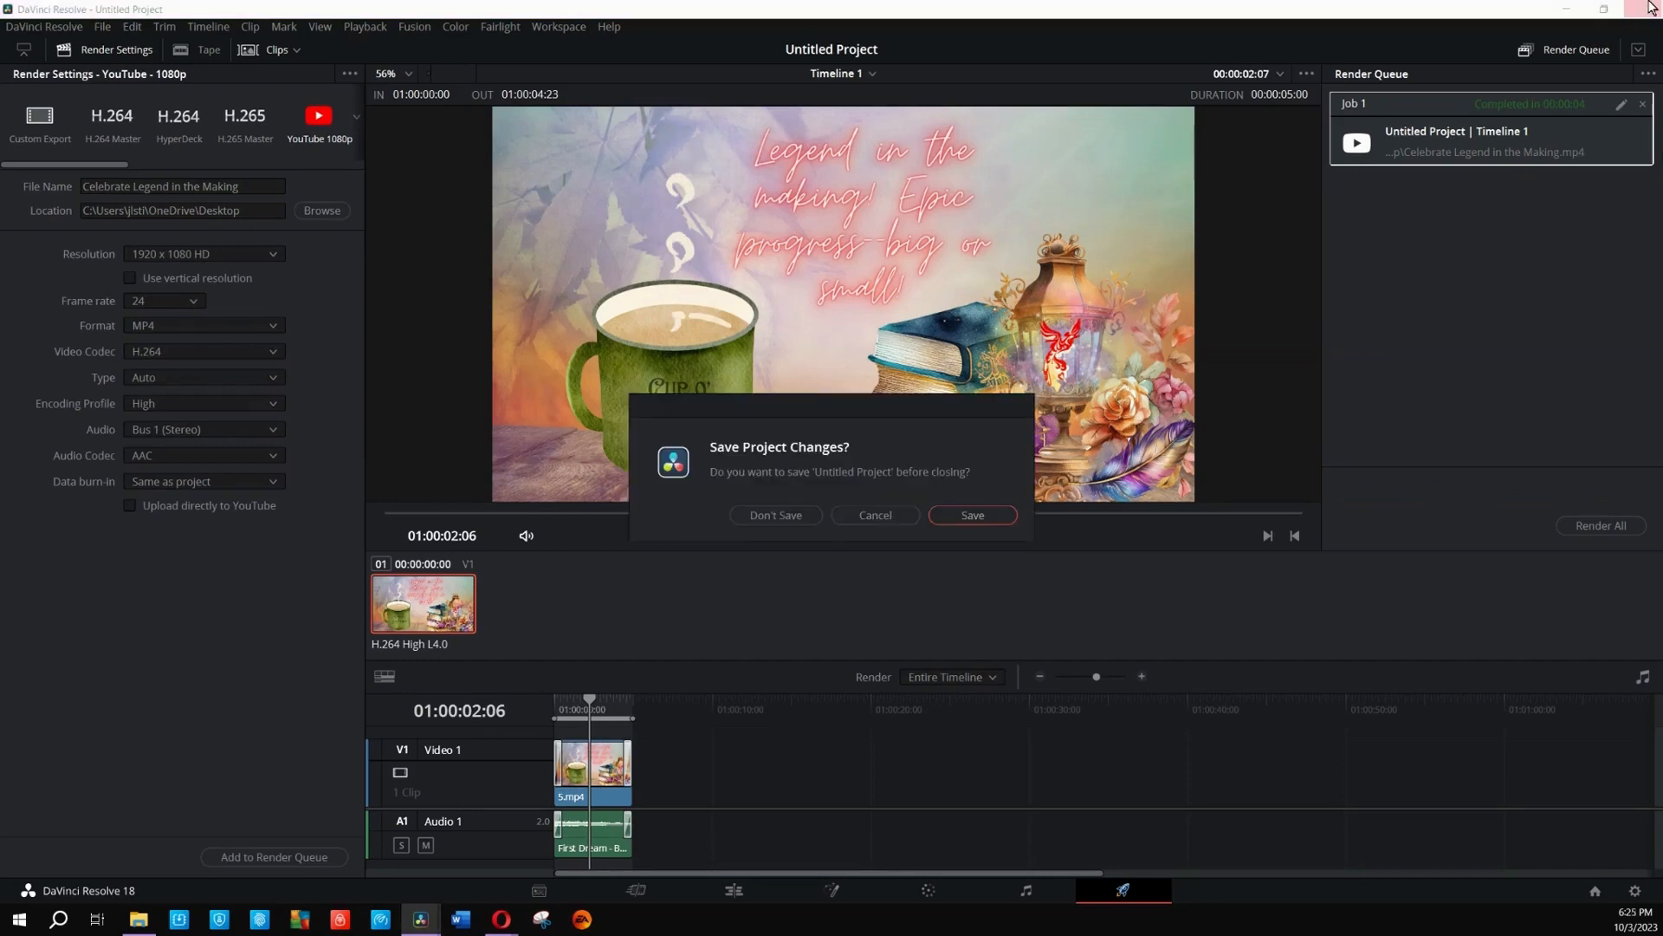
click(996, 514)
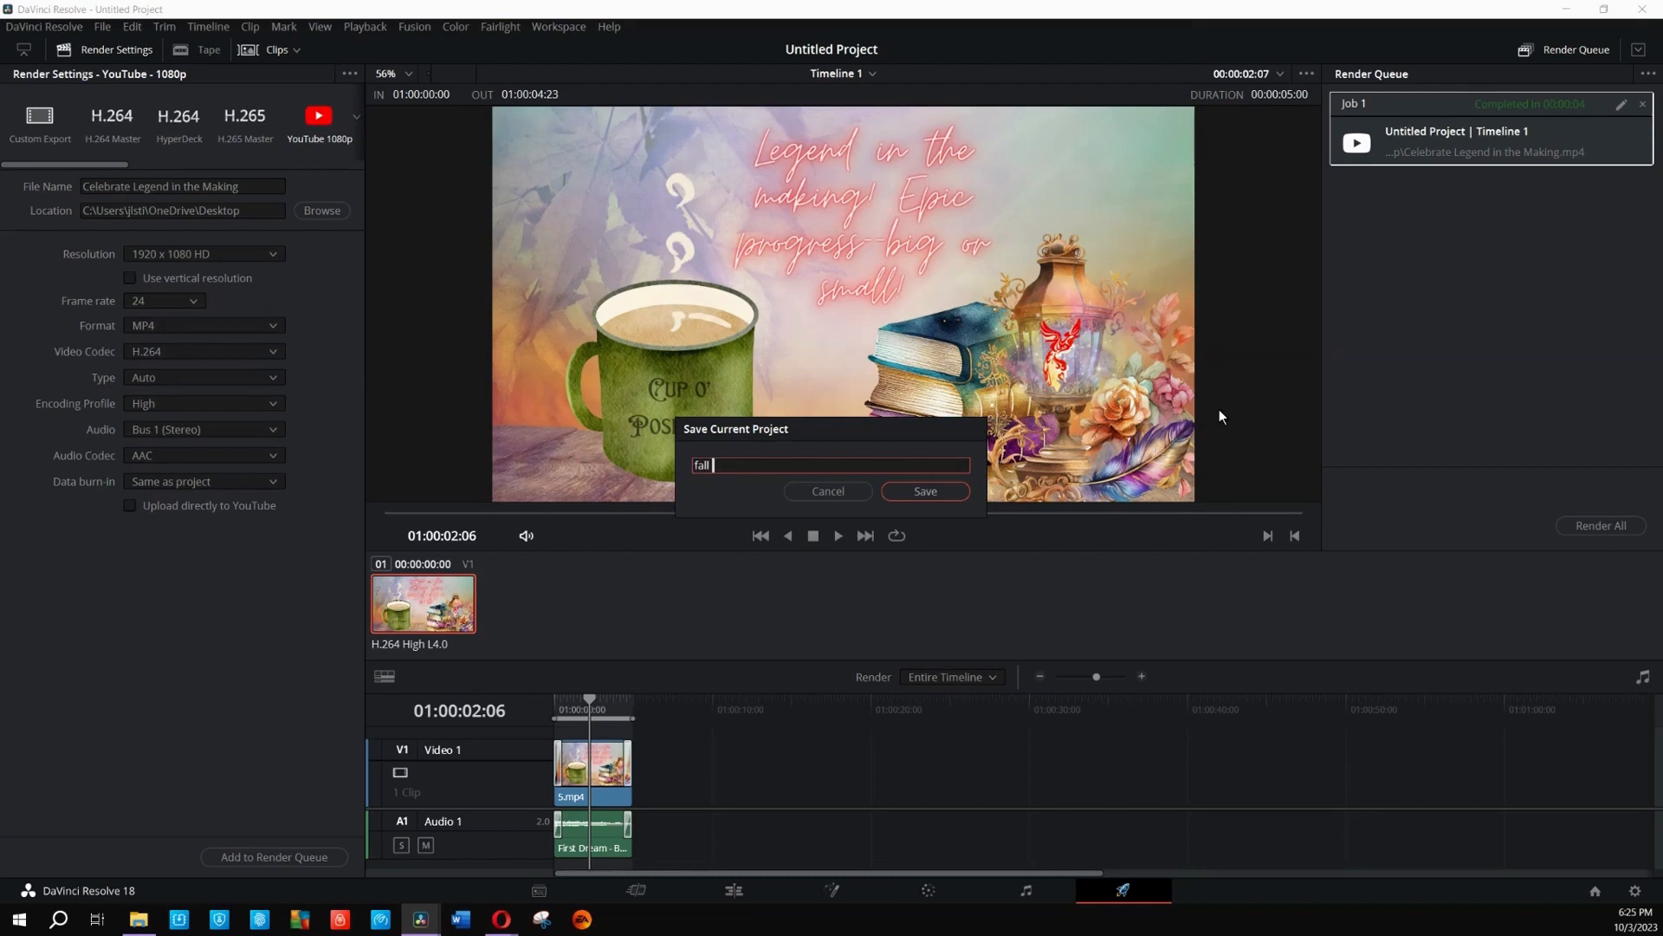
text(fall sprint videos)
key(BackSpace)
key(BackSpace)
key(BackSpace)
text(deos and ove)
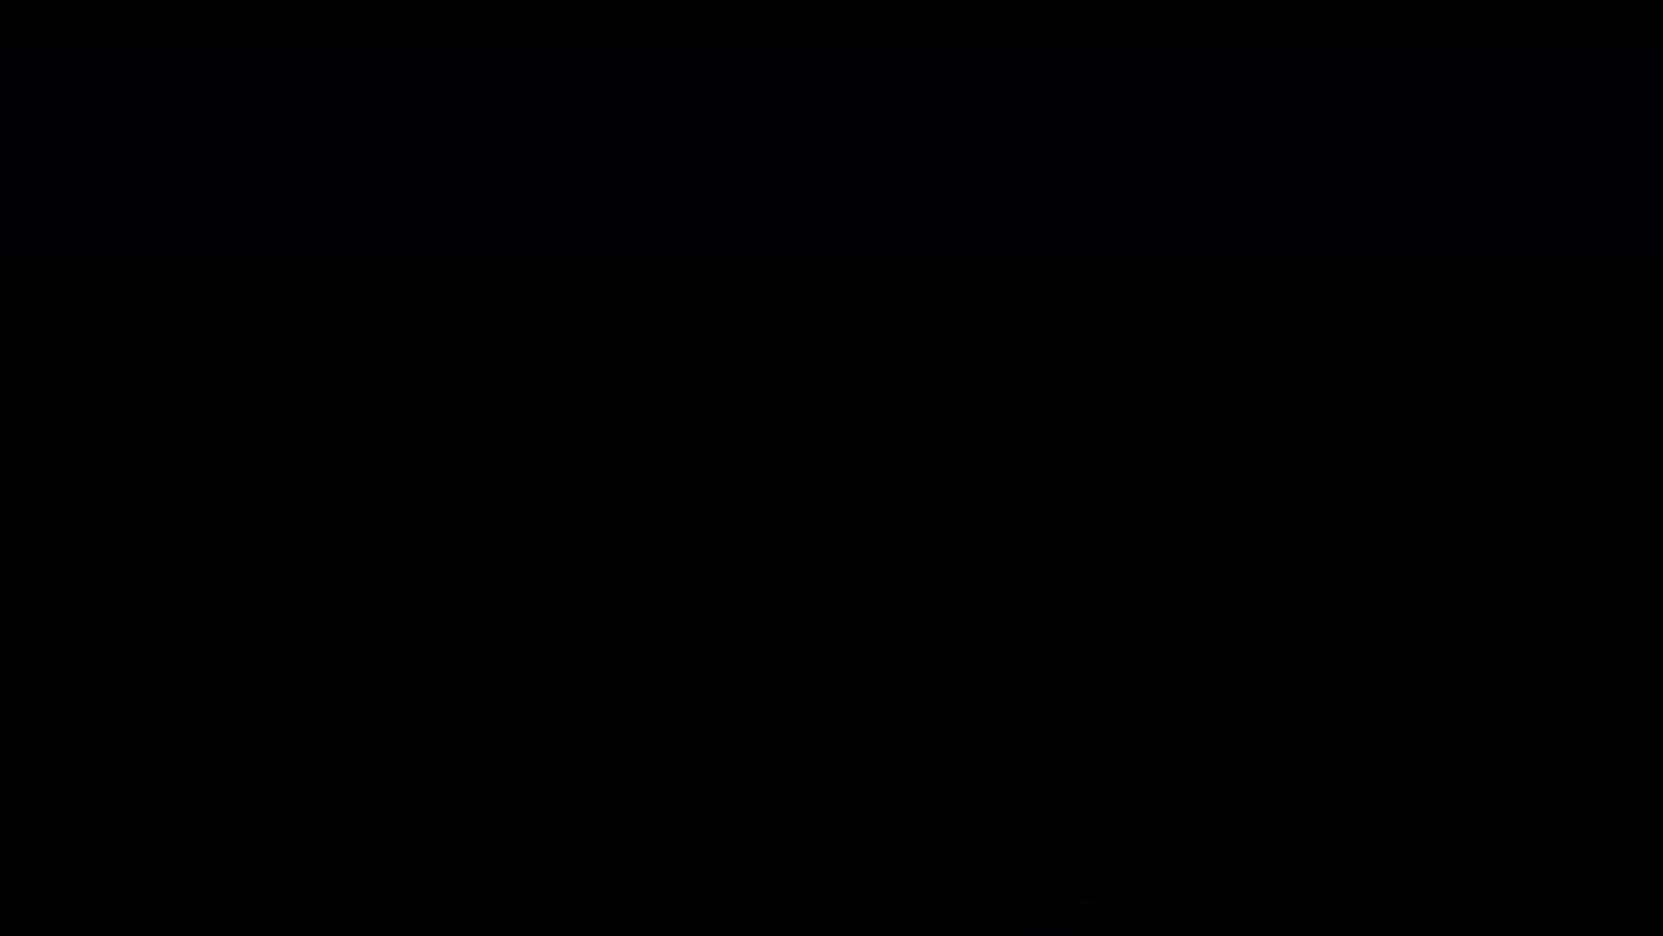